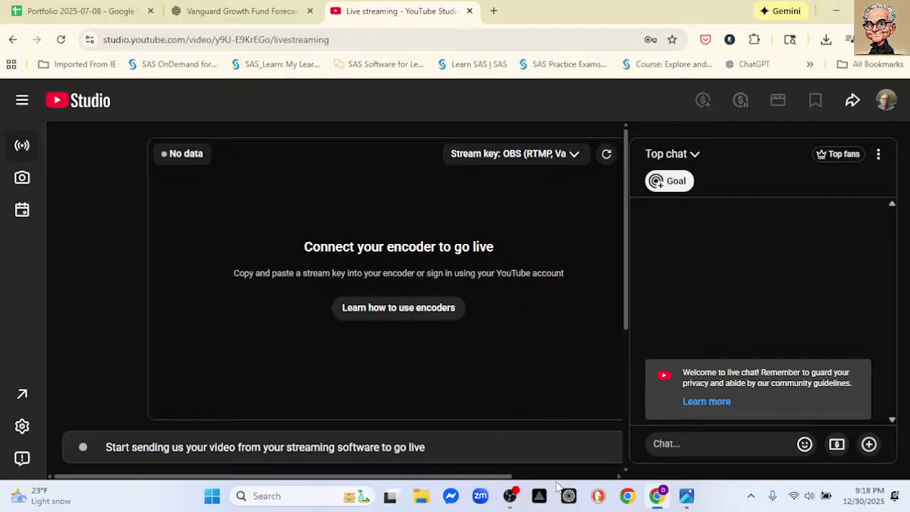
# Step: Check the streaming status in OBS, and switch YouTube Studio to the Excel Chart Lab channel
pyautogui.click(509, 496)
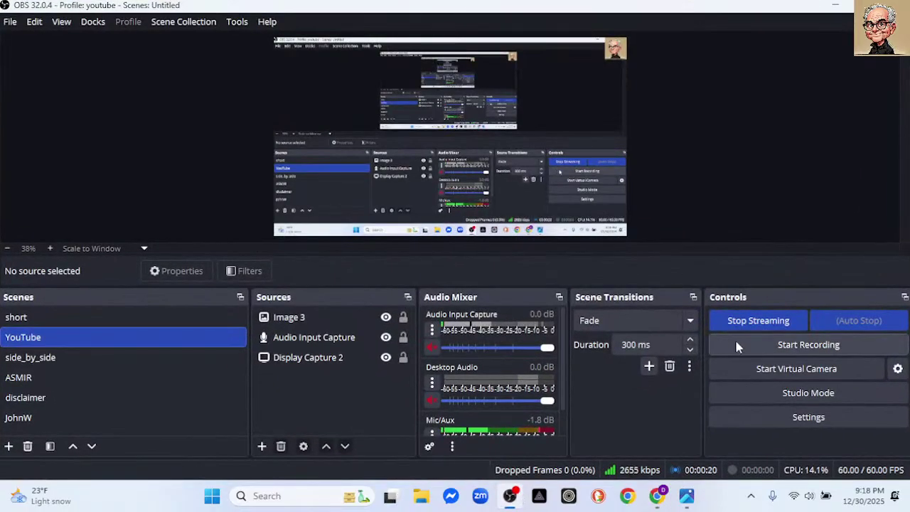
pyautogui.click(835, 7)
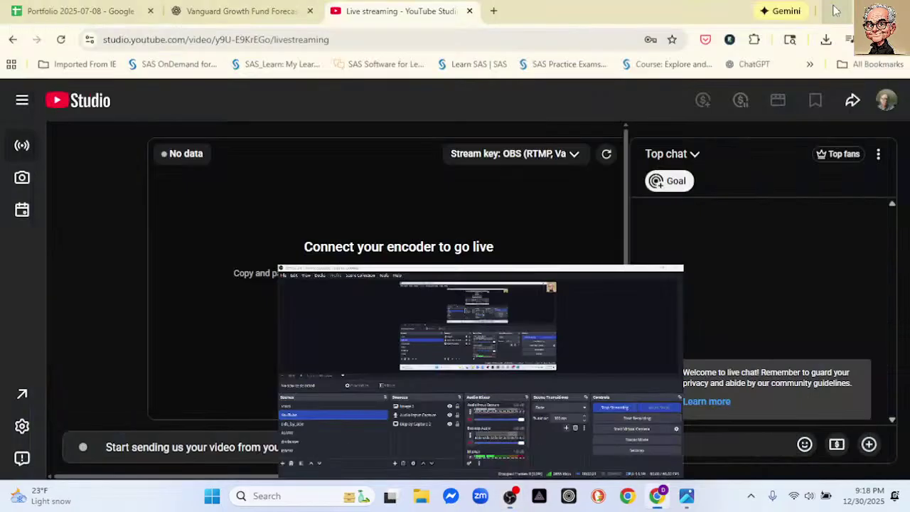
pyautogui.click(885, 100)
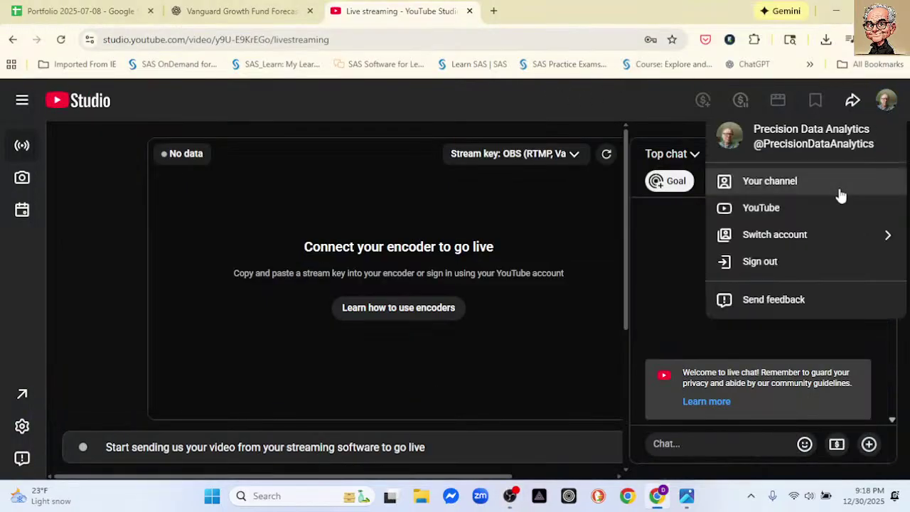
pyautogui.click(791, 241)
pyautogui.click(792, 299)
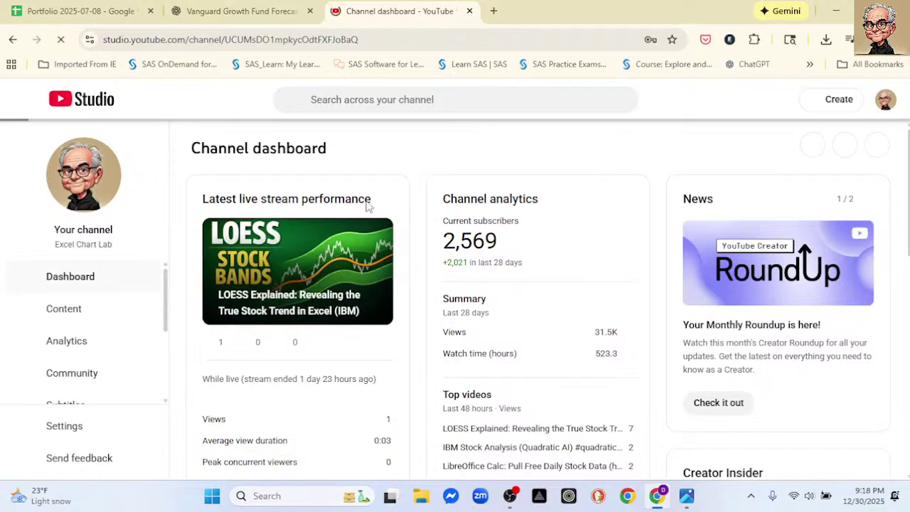
# Step: Open the live control page of the current stream "Google Sheets Forecasting Vanguard Growth Fund Case Study"
pyautogui.click(831, 101)
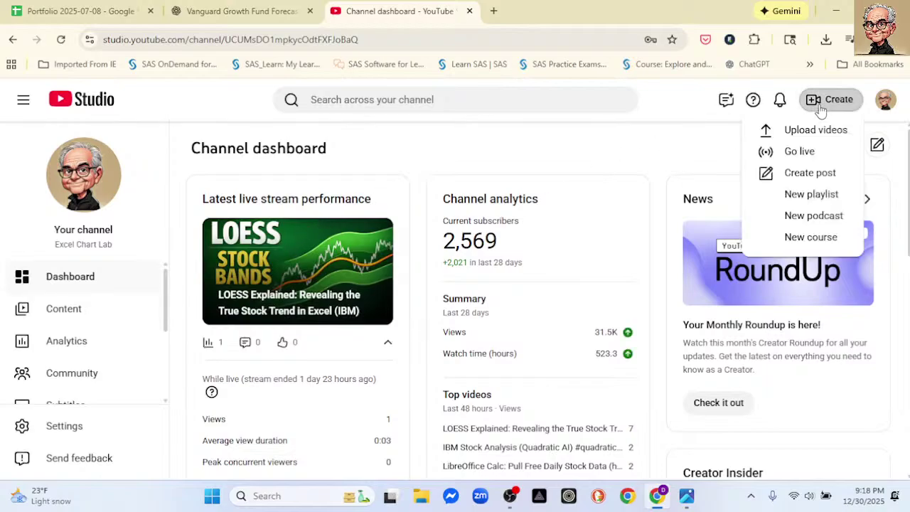
pyautogui.click(796, 150)
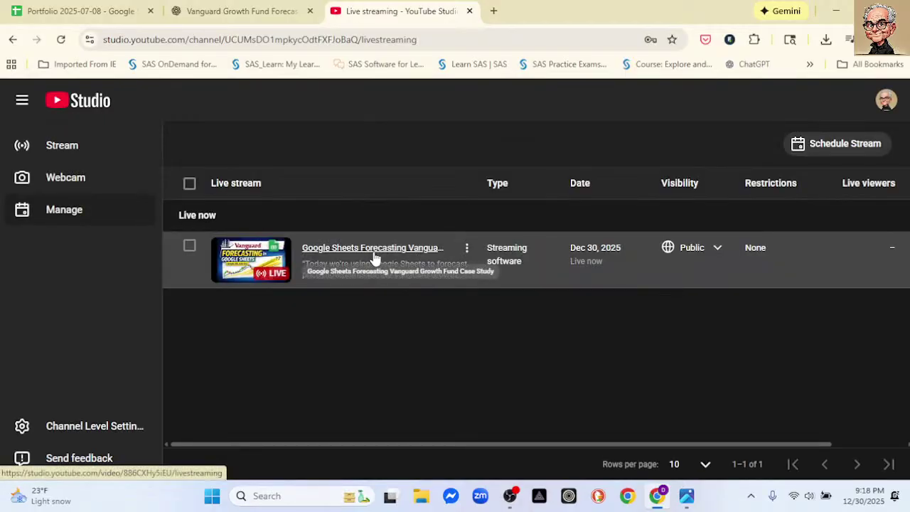
pyautogui.click(355, 250)
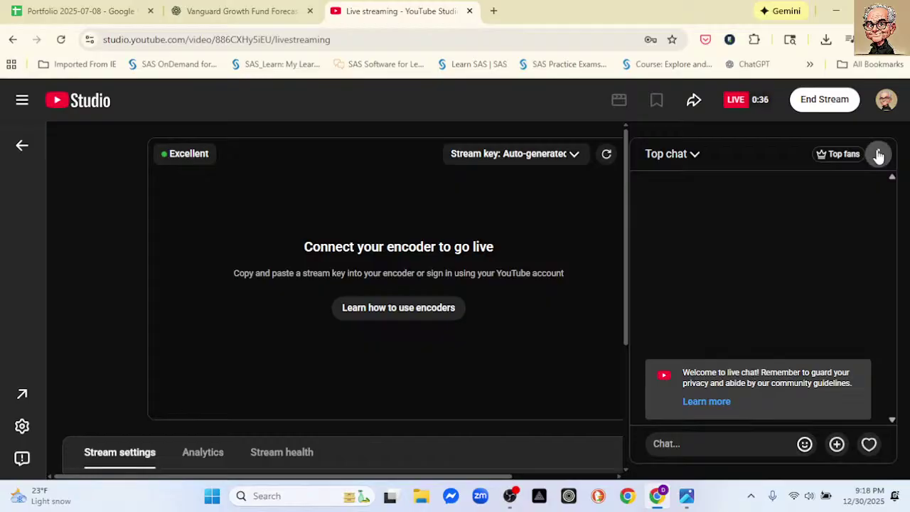
# Step: Pop out the stream's live chat into its own window and minimise the main browser window
pyautogui.click(878, 153)
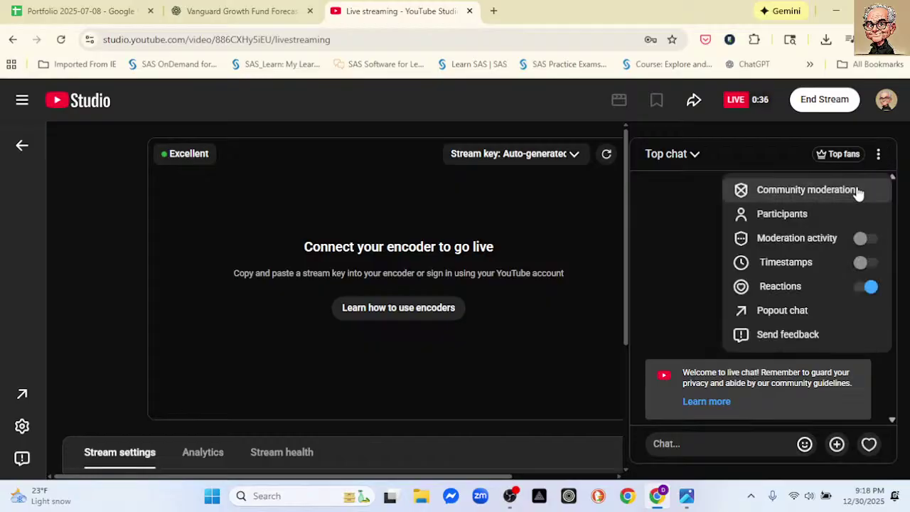
pyautogui.click(805, 312)
pyautogui.click(835, 11)
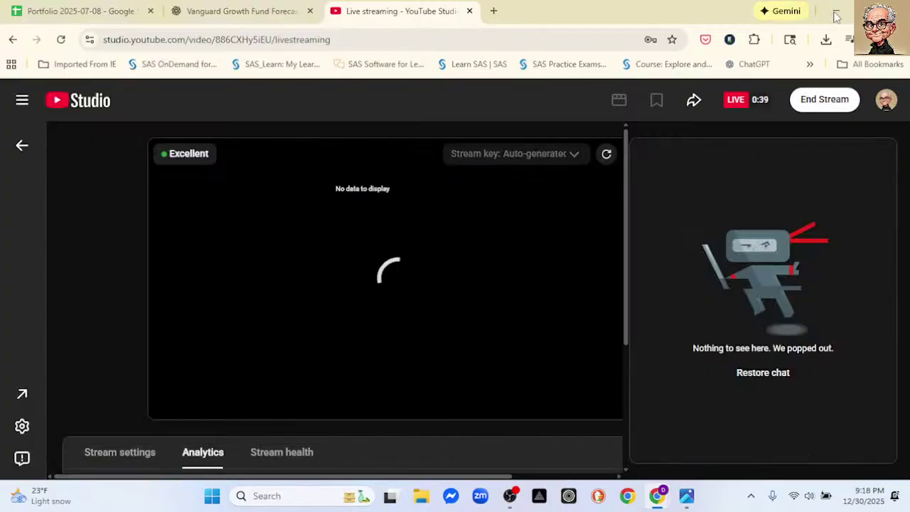
# Step: Place the popped-out chat window along the right side of the desktop as a narrow, nearly full-height column
pyautogui.moveTo(273, 14); pyautogui.dragTo(766, 17)
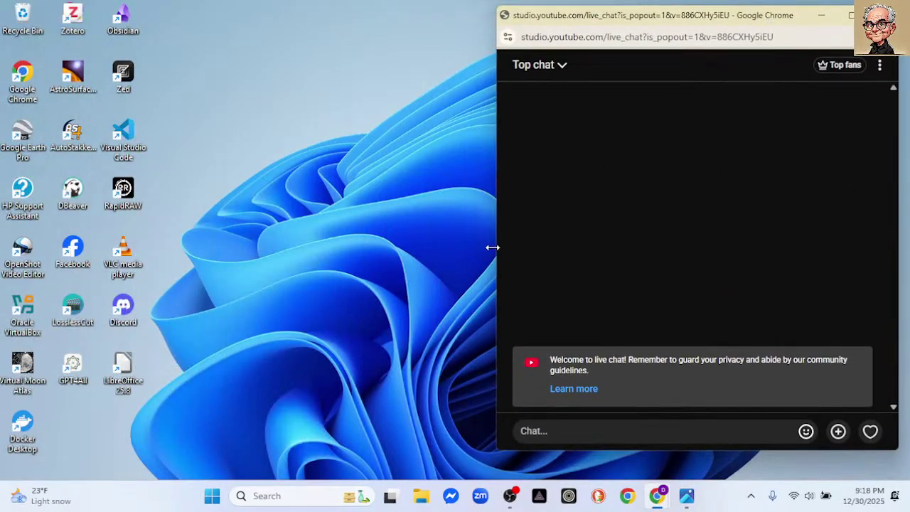
pyautogui.moveTo(494, 246); pyautogui.dragTo(714, 268)
pyautogui.moveTo(781, 26); pyautogui.dragTo(788, 23)
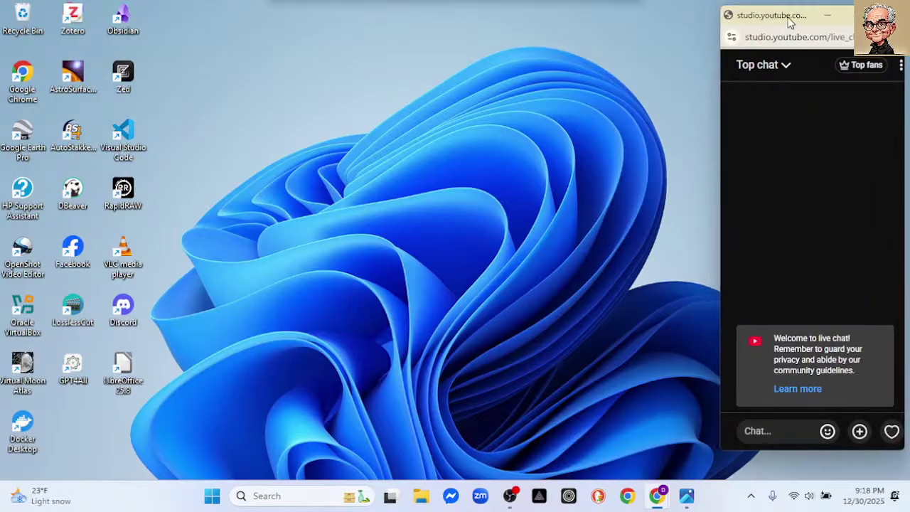
pyautogui.moveTo(811, 453); pyautogui.dragTo(810, 472)
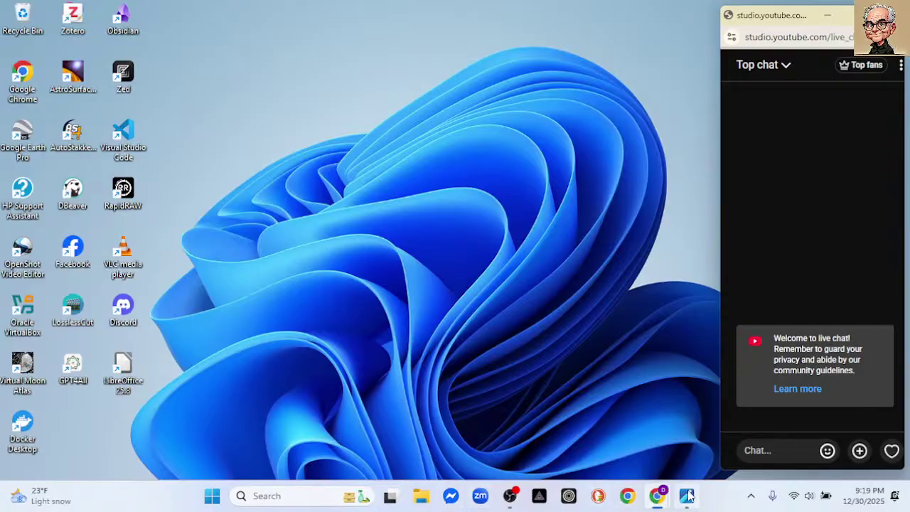
# Step: Show the disclaimer.png image in full view, then close the image viewer
pyautogui.moveTo(687, 495)
pyautogui.click(623, 458)
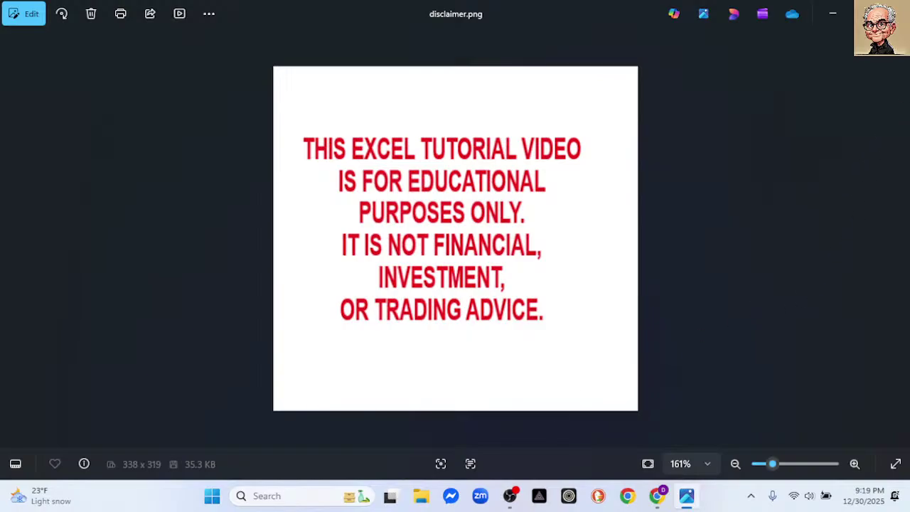
pyautogui.hotkey('alt', 'F4')
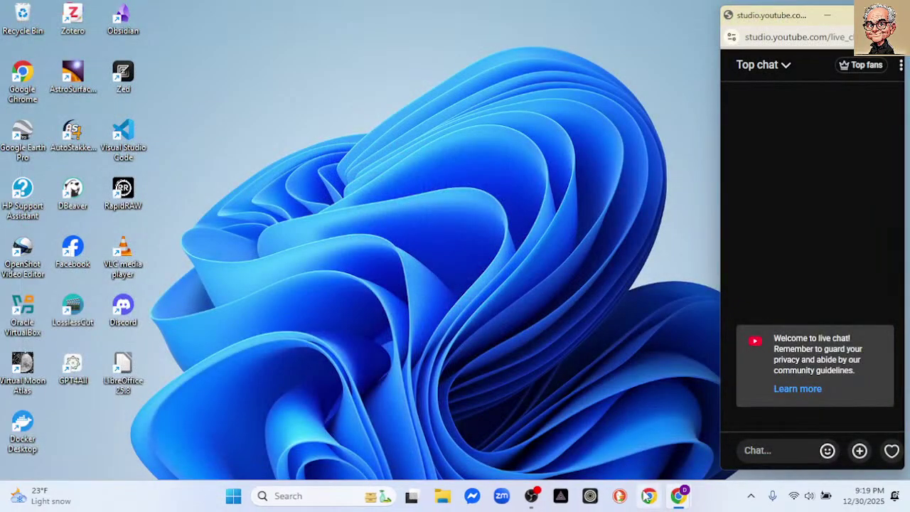
# Step: Switch to the Portfolio 2025-07-08 spreadsheet in Chrome and dismiss the Simple ML for Sheets marketplace dialog
pyautogui.moveTo(677, 498)
pyautogui.click(596, 423)
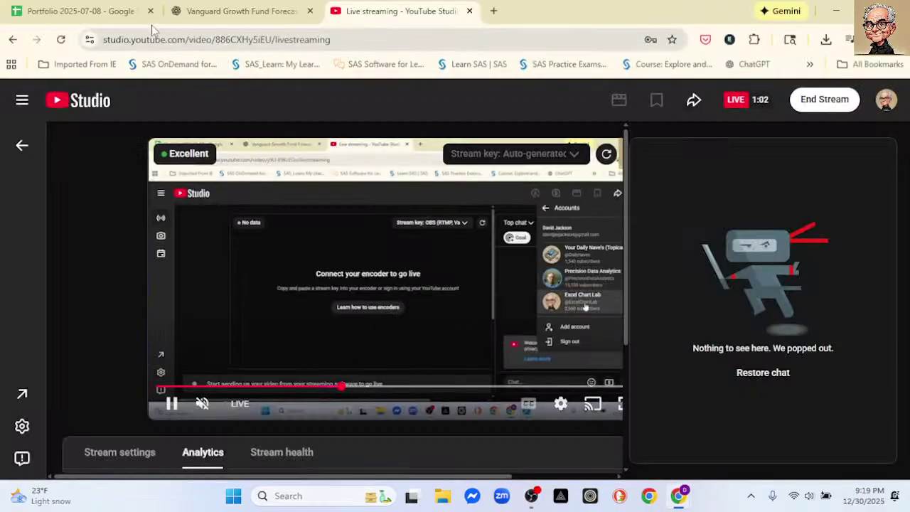
pyautogui.click(105, 14)
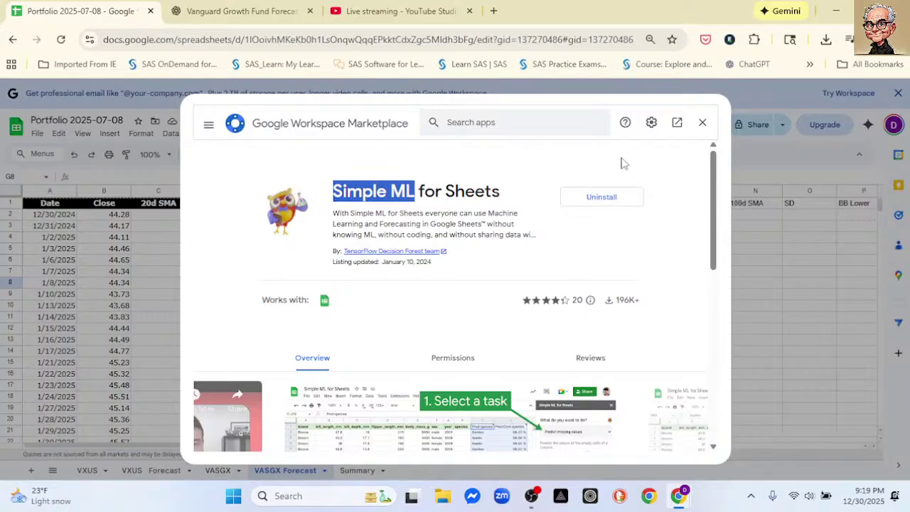
pyautogui.click(703, 125)
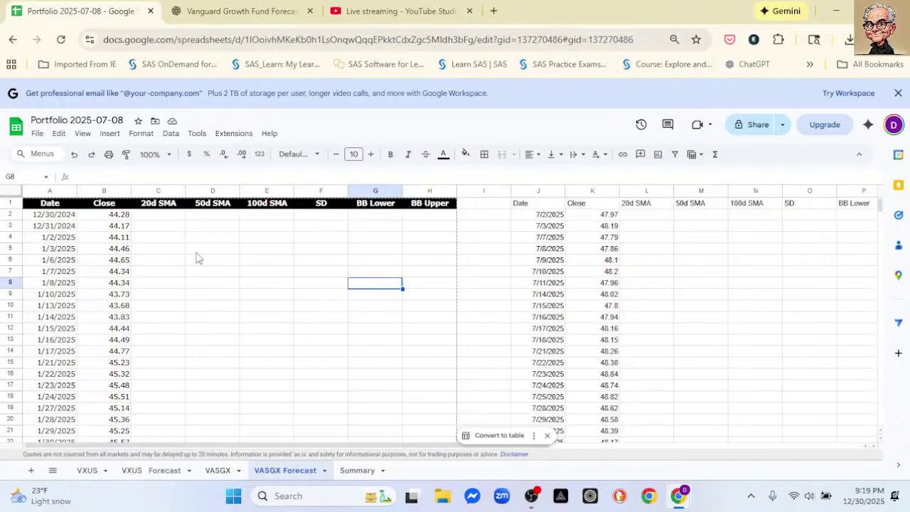
# Step: Examine the GOOGLEFINANCE formula in cell A3 of the VASGX sheet, especially its date range arguments
pyautogui.click(52, 206)
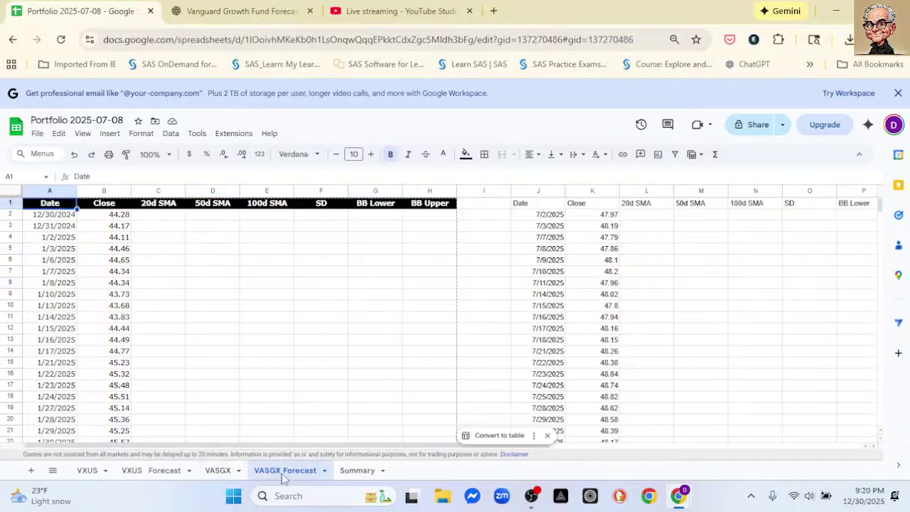
pyautogui.click(210, 471)
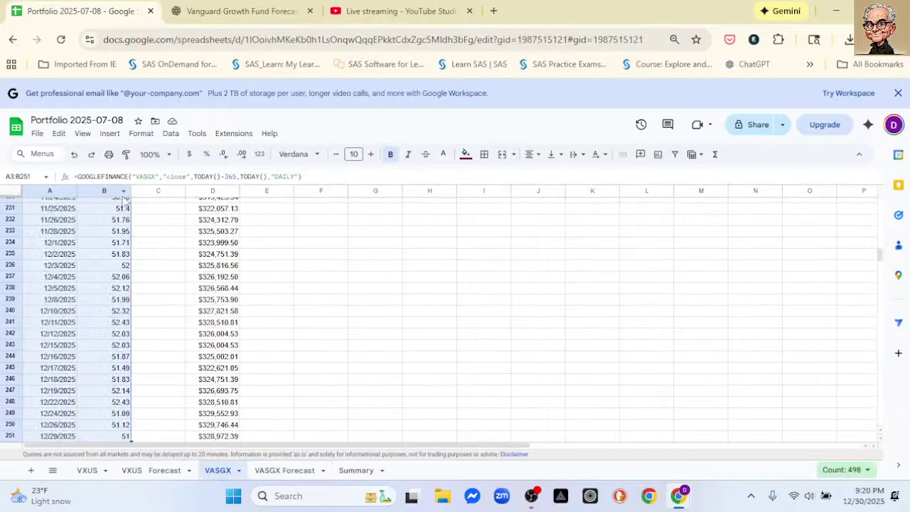
pyautogui.scroll(-1, 191, 240)
pyautogui.moveTo(880, 248); pyautogui.dragTo(889, 193)
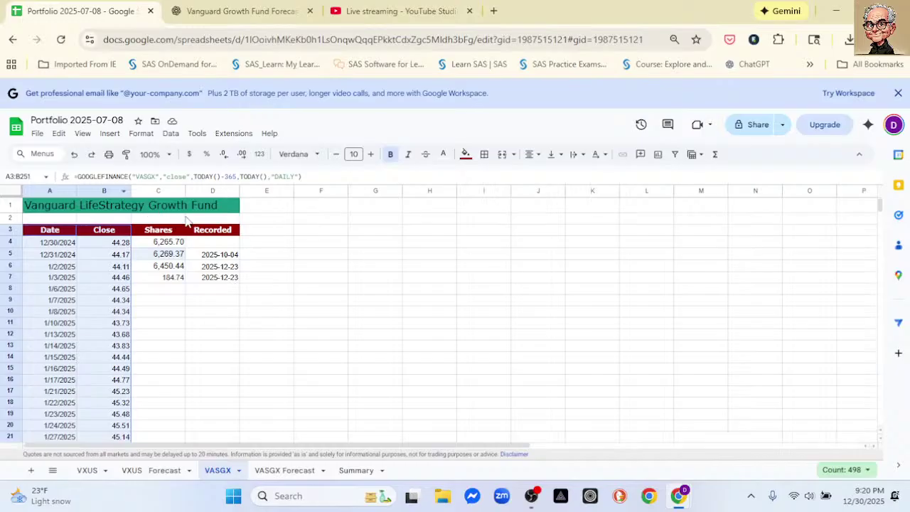
pyautogui.click(49, 230)
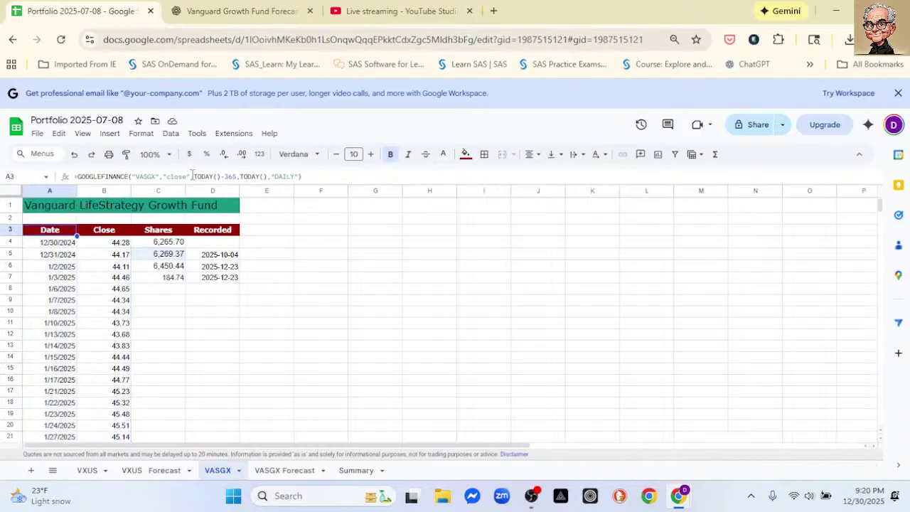
pyautogui.moveTo(190, 177); pyautogui.dragTo(281, 178)
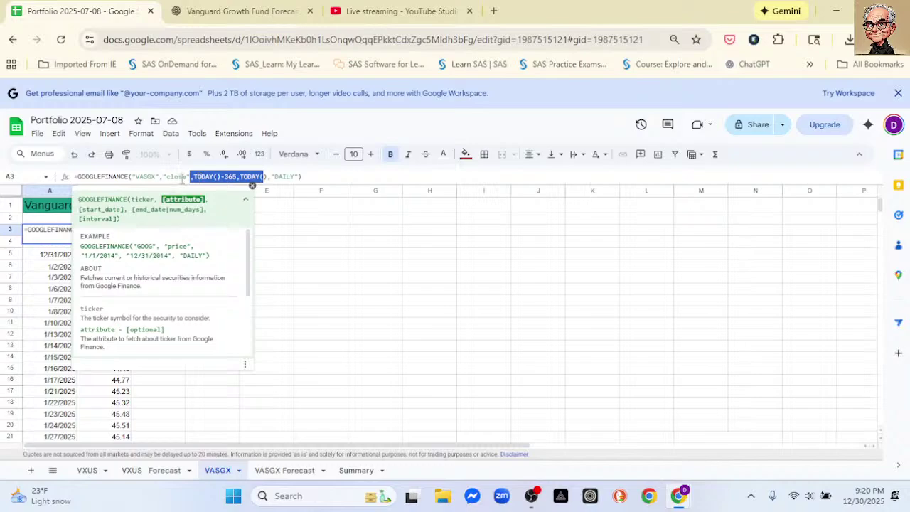
pyautogui.click(315, 271)
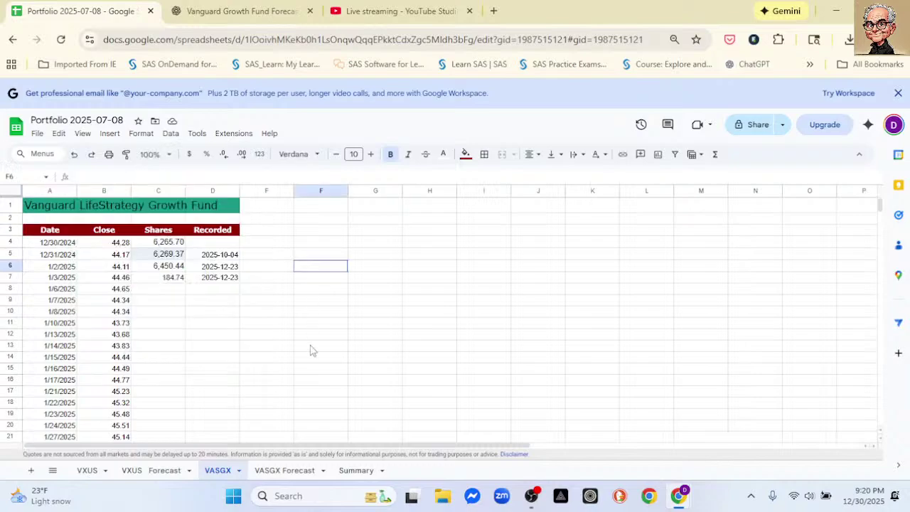
# Step: On the VASGX Forecast sheet, enter =AVERAGE(B2:B21) in C21 for the 20-day SMA and accept the suggested autofill
pyautogui.click(294, 470)
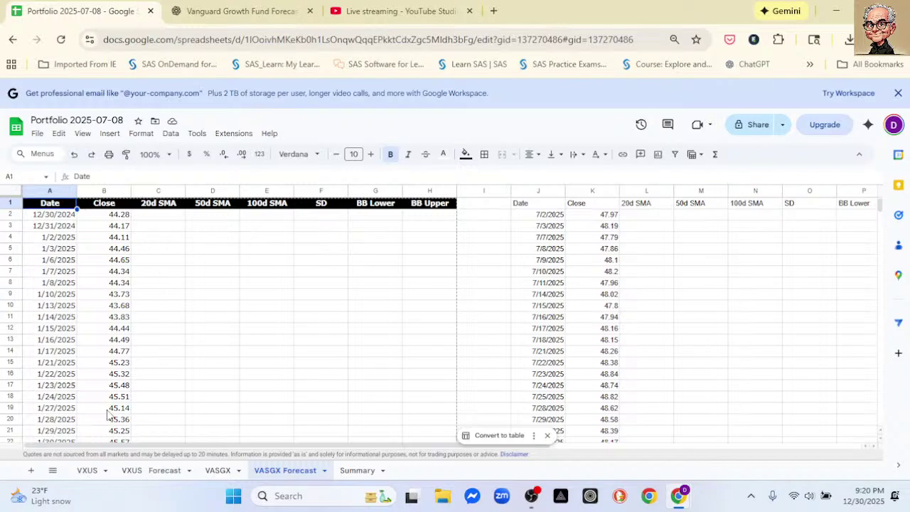
pyautogui.click(157, 432)
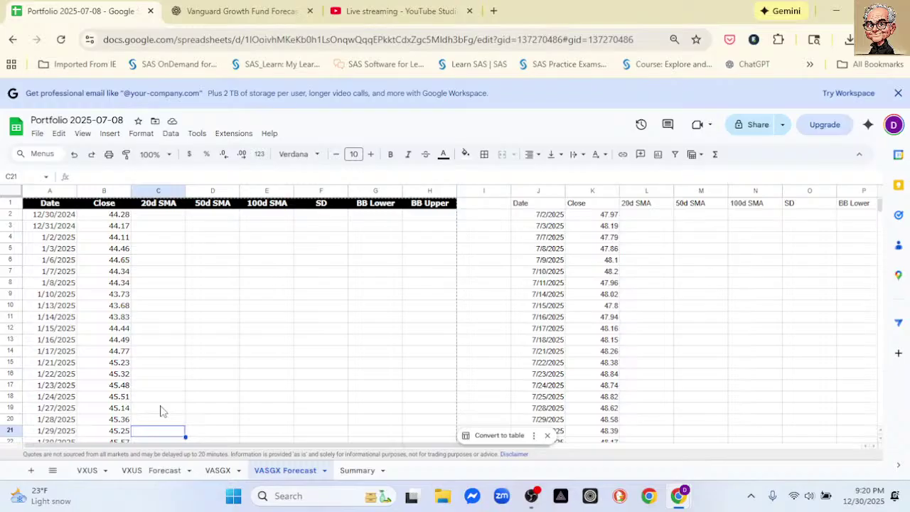
pyautogui.write('=av')
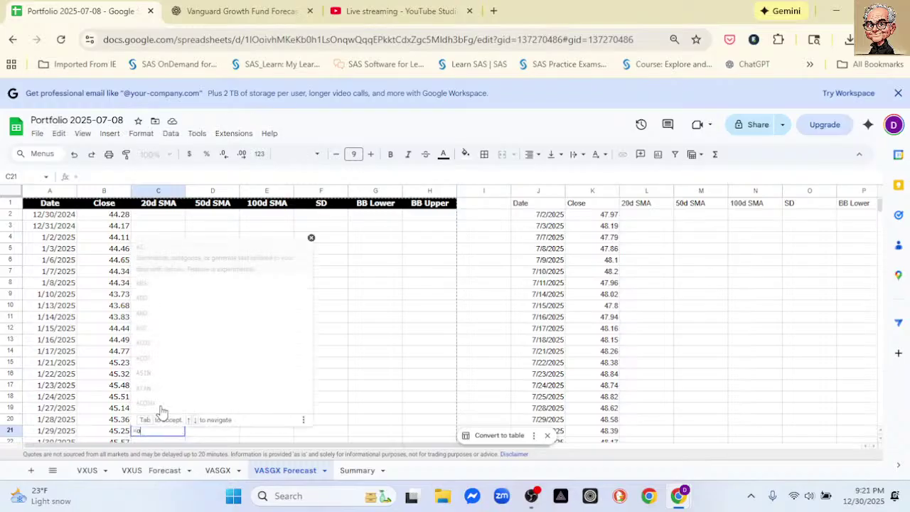
pyautogui.press('Tab')
pyautogui.press('BackSpace')
pyautogui.press('BackSpace')
pyautogui.press('BackSpace')
pyautogui.press('BackSpace')
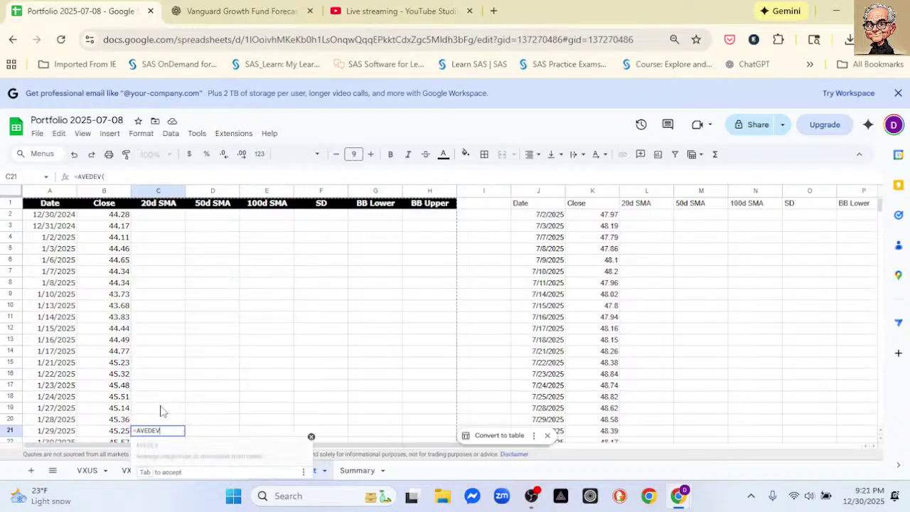
pyautogui.write('r')
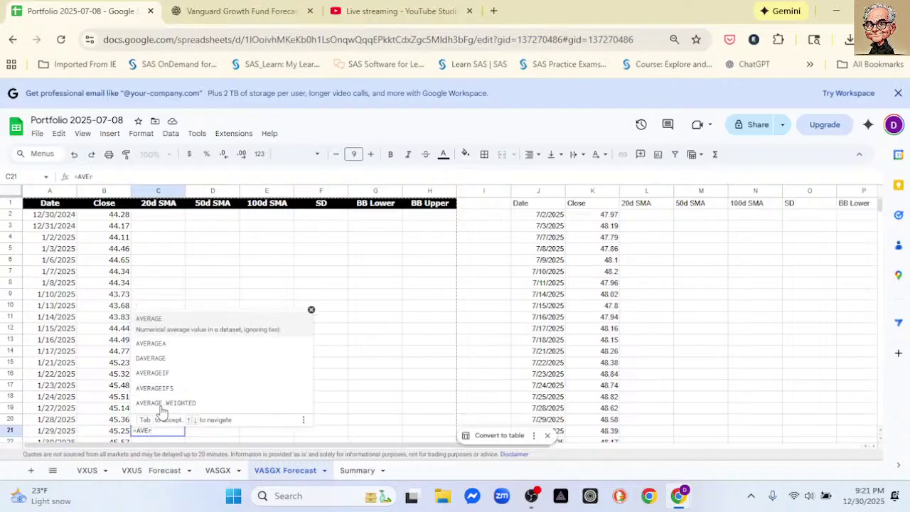
pyautogui.press('Tab')
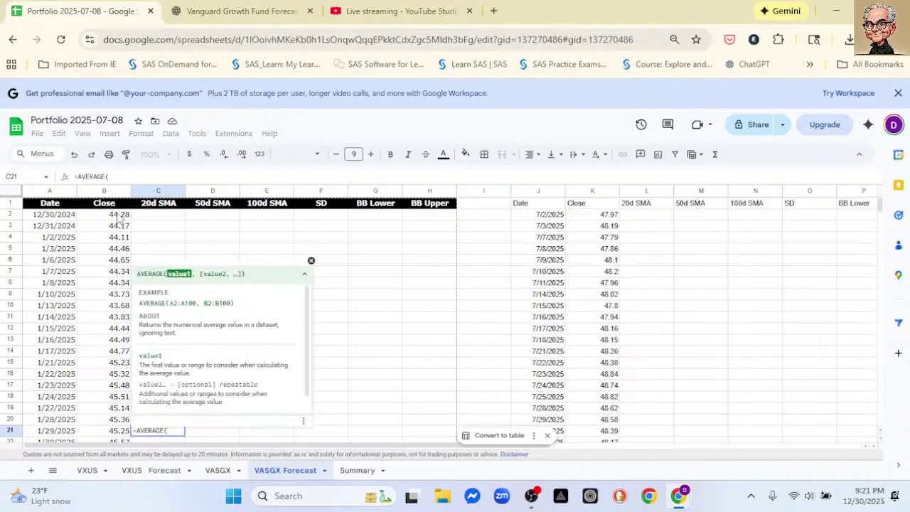
pyautogui.click(117, 216)
pyautogui.moveTo(118, 226); pyautogui.dragTo(114, 439)
pyautogui.write(')')
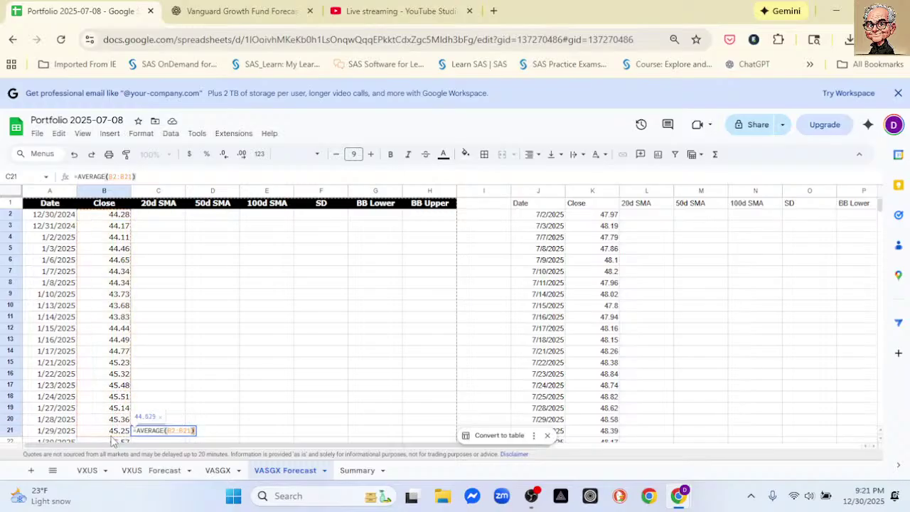
pyautogui.press('Return')
pyautogui.scroll(-3, 142, 398)
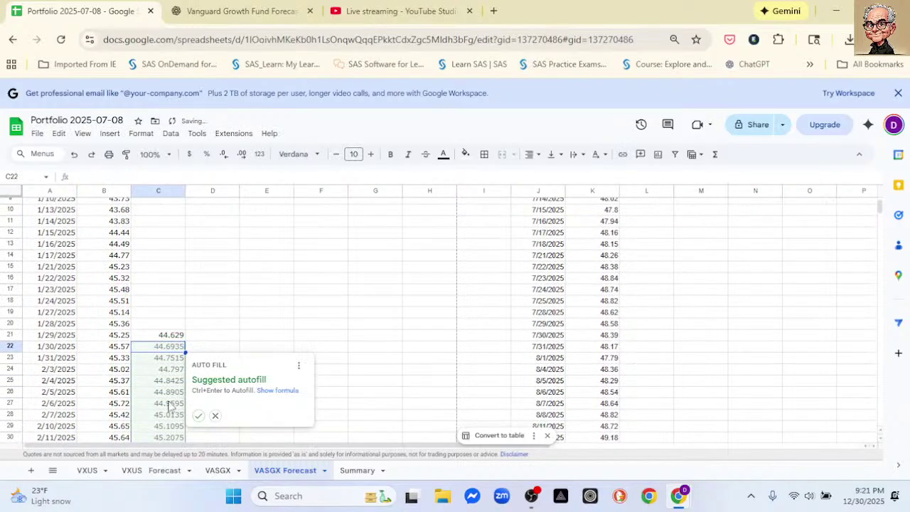
pyautogui.click(198, 417)
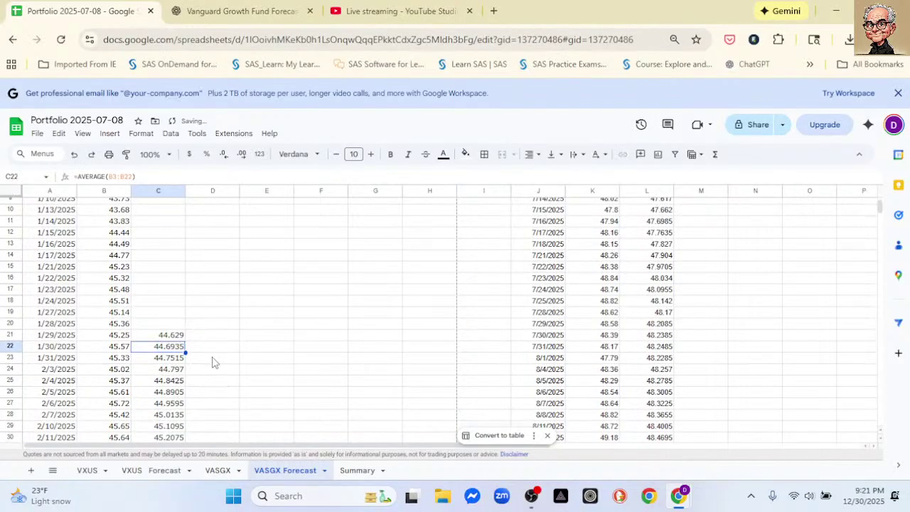
# Step: Enter =AVERAGE(C32:C51) in cell D51 of the 50d SMA column
pyautogui.scroll(-2, 214, 366)
pyautogui.scroll(-3, 214, 369)
pyautogui.scroll(-2, 214, 369)
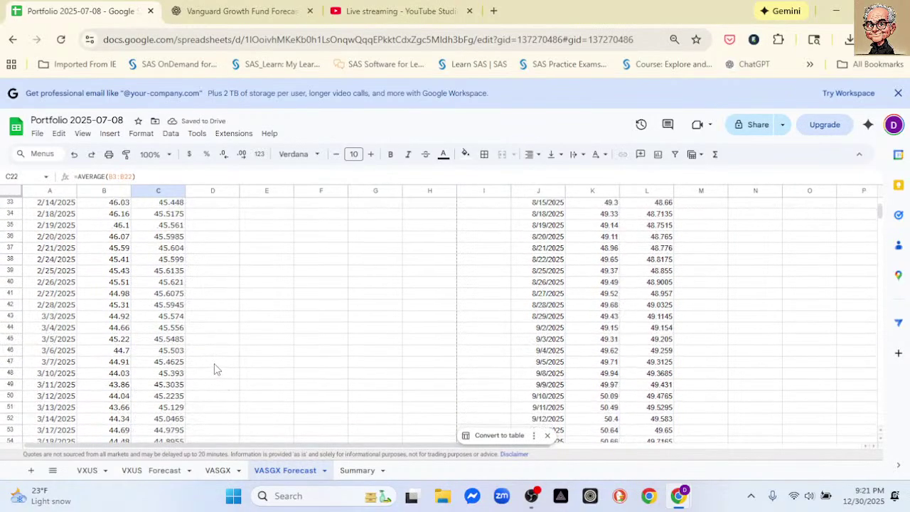
pyautogui.click(201, 411)
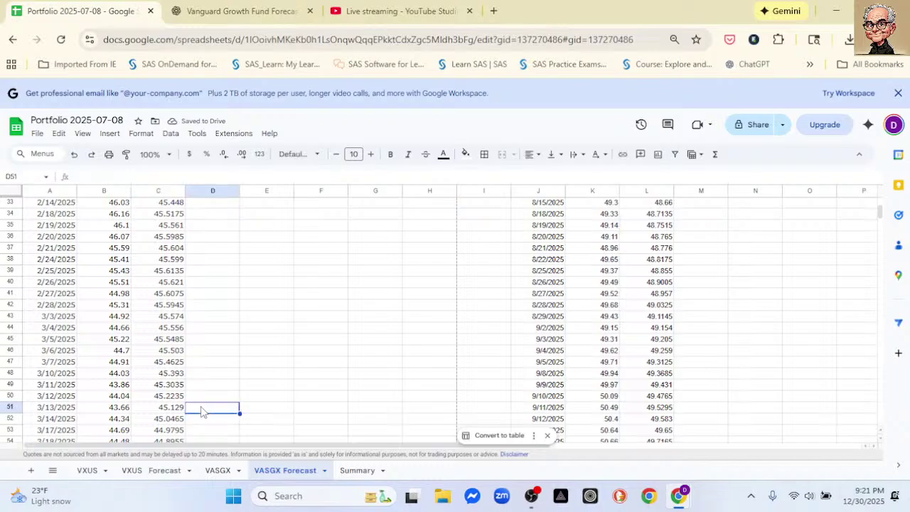
pyautogui.write('=aver')
pyautogui.press('Tab')
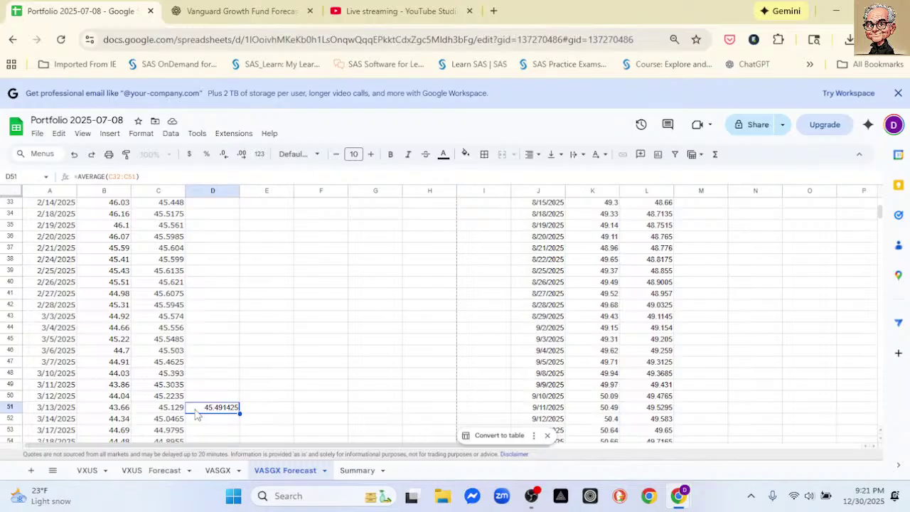
# Step: Fill the AVERAGE formula from D51 down the rest of the 50d SMA column
pyautogui.doubleClick(240, 413)
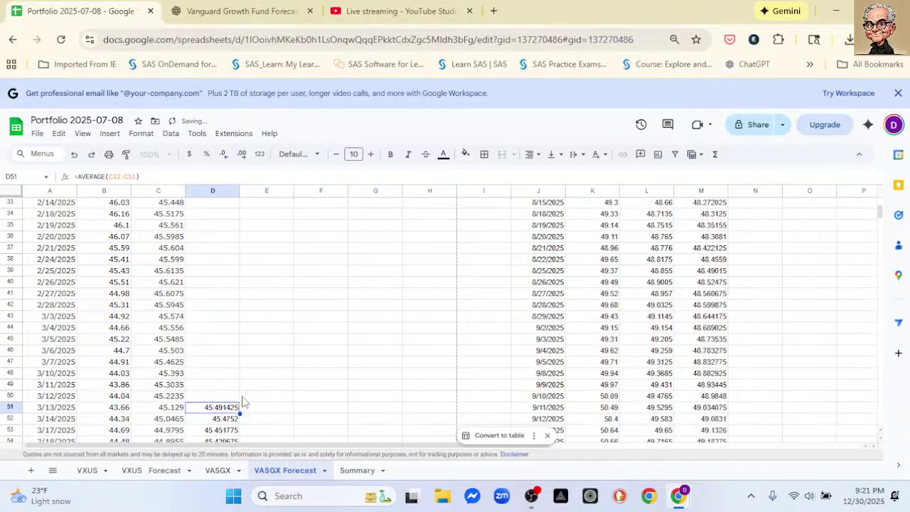
pyautogui.scroll(-3, 263, 405)
pyautogui.scroll(-12, 263, 405)
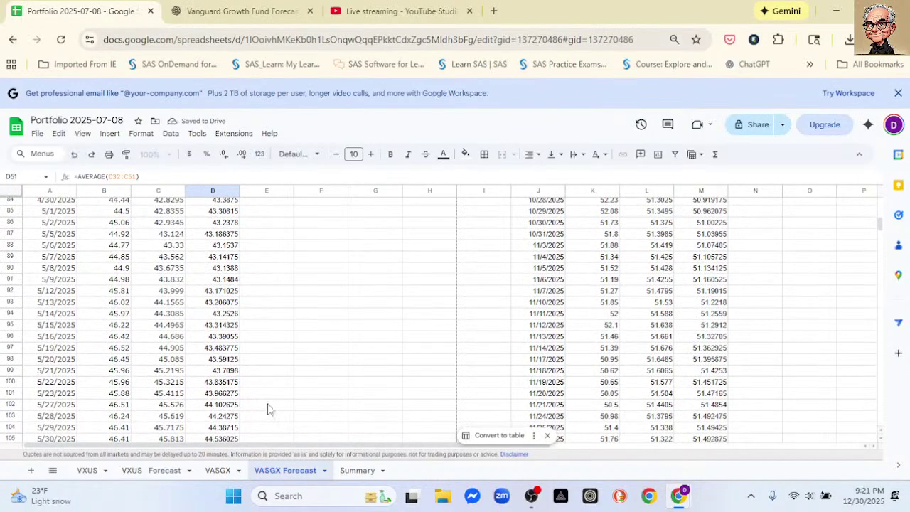
# Step: Enter =AVERAGE(D82:D101) in E101 for the 100d SMA and fill the formula down the column
pyautogui.click(261, 398)
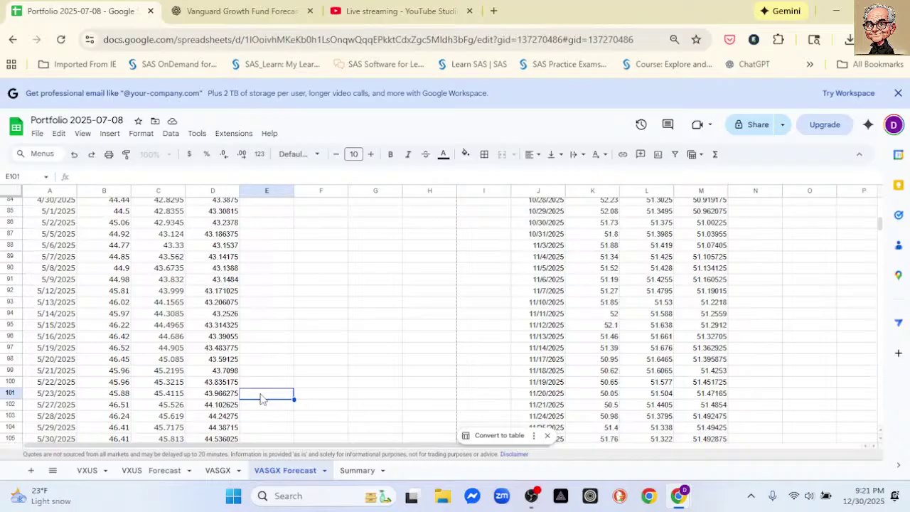
pyautogui.write('=aver')
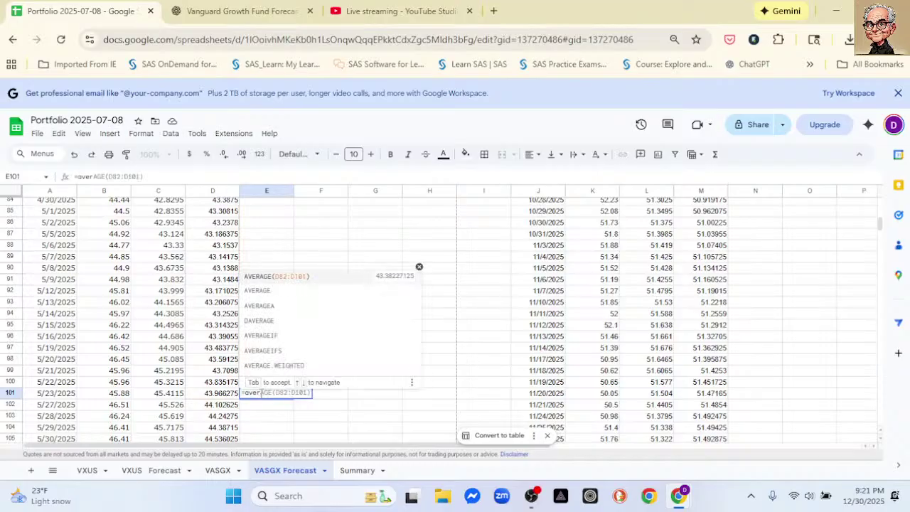
pyautogui.press('Tab')
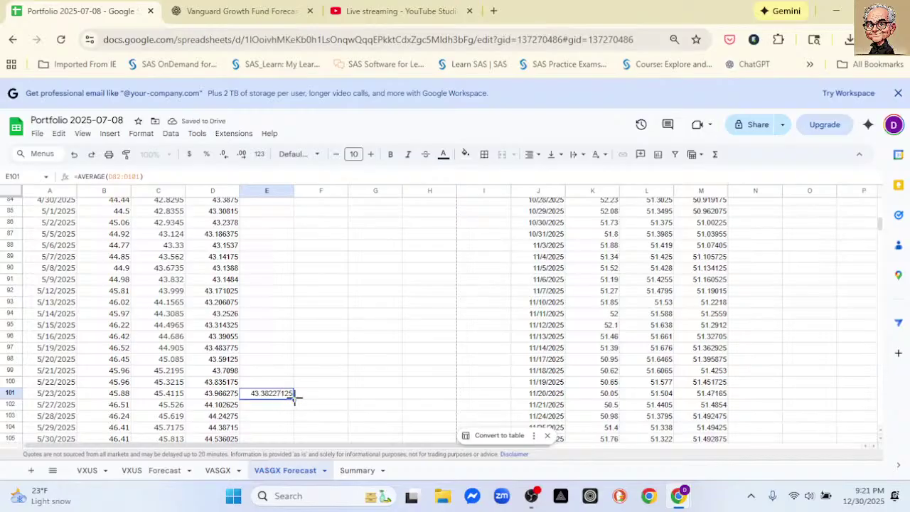
pyautogui.scroll(10, 280, 258)
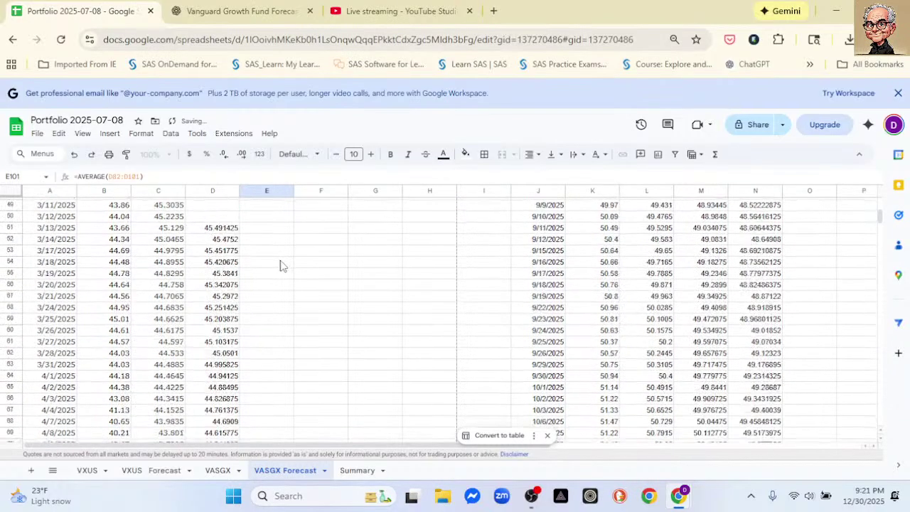
pyautogui.scroll(5, 259, 264)
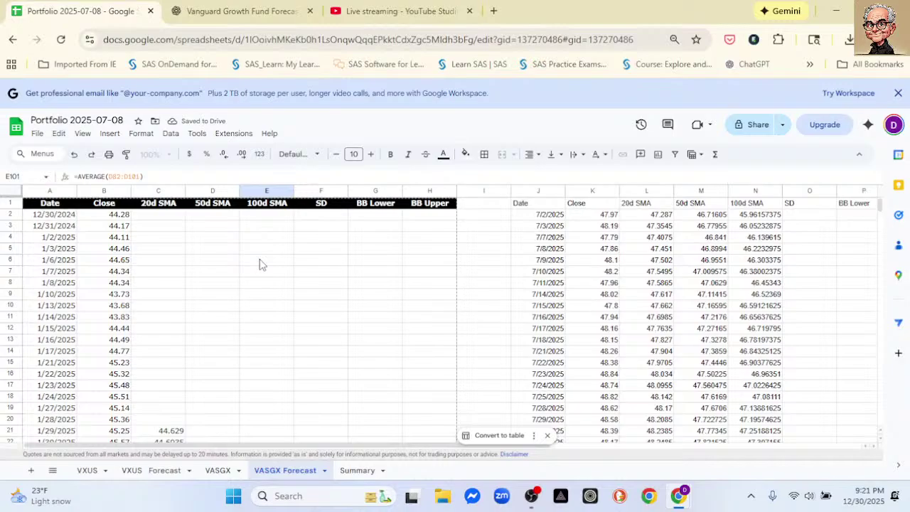
pyautogui.scroll(-7, 268, 310)
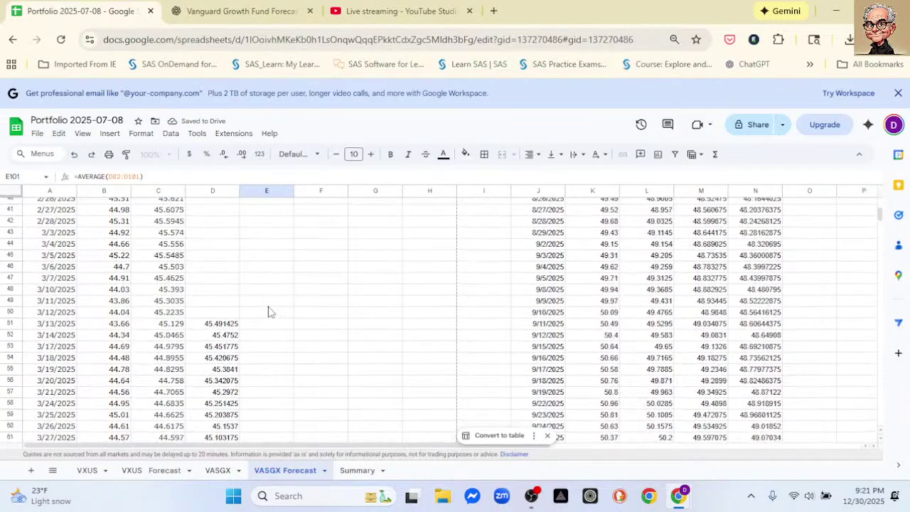
pyautogui.scroll(-8, 260, 345)
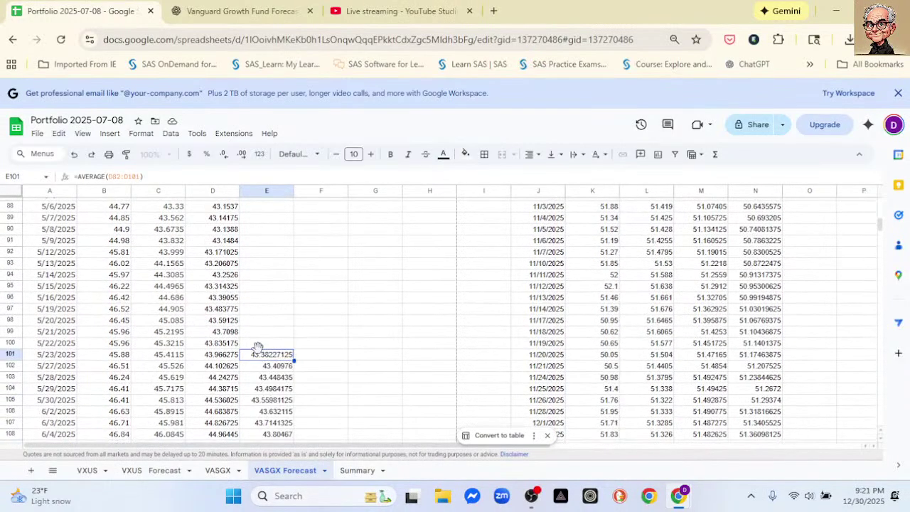
# Step: Examine the QUERY formula in J1, especially its source range and date condition
pyautogui.scroll(15, 314, 262)
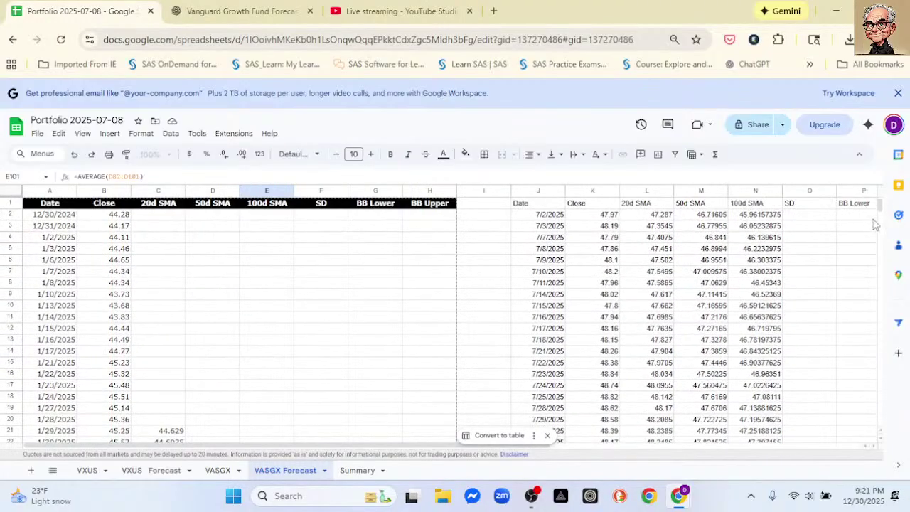
pyautogui.click(524, 216)
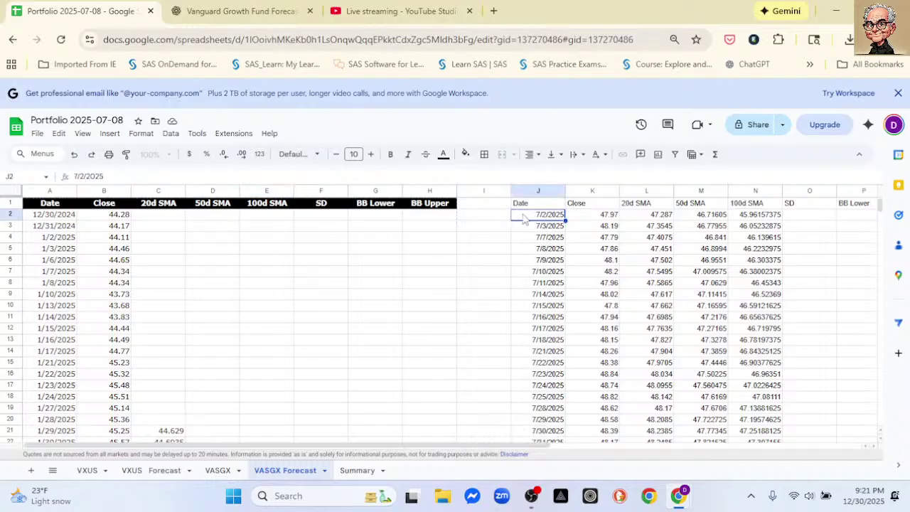
pyautogui.click(523, 206)
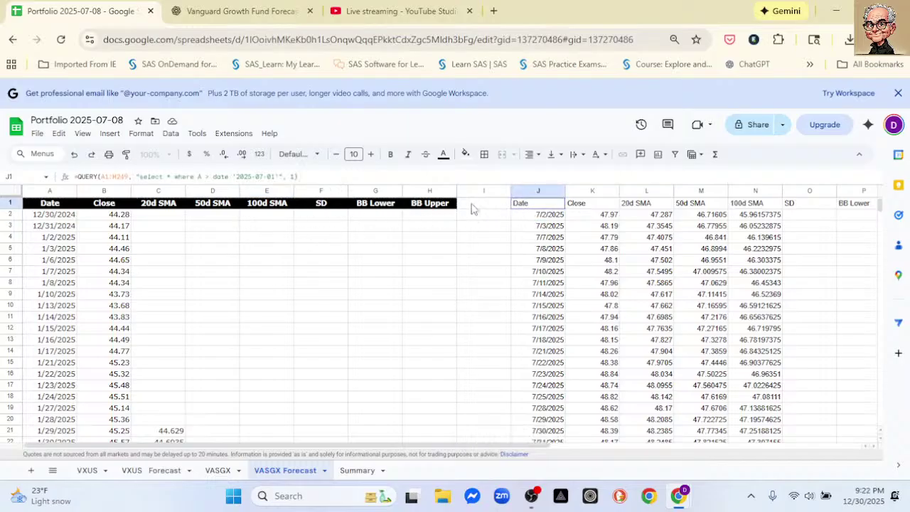
pyautogui.click(116, 178)
# Step: Insert a chart from the Date, Close, 20d SMA, 50d SMA and 100d SMA columns J through N
pyautogui.click(533, 189)
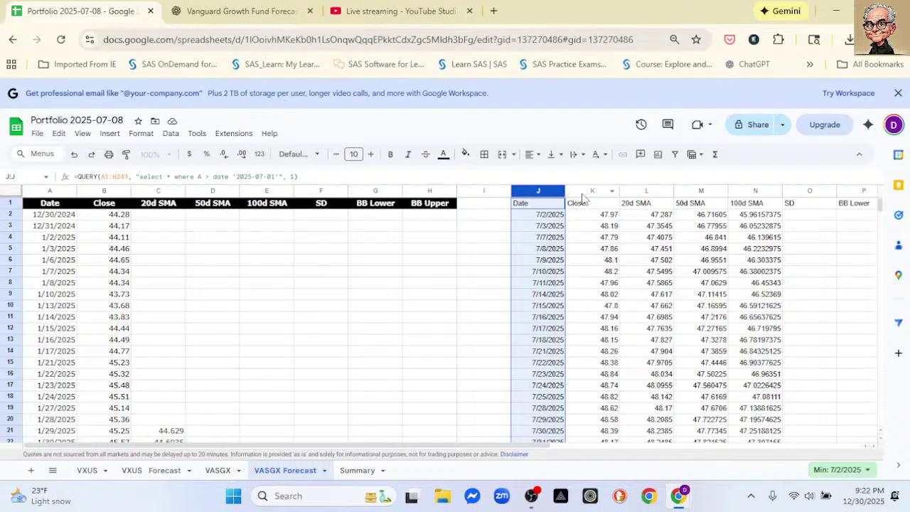
pyautogui.keyDown('ctrl'); pyautogui.click(587, 190); pyautogui.keyUp('ctrl')
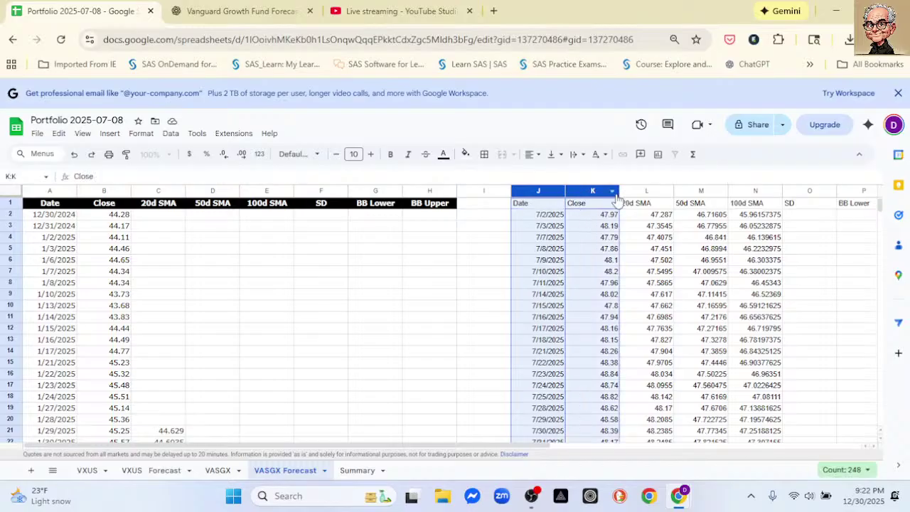
pyautogui.keyDown('ctrl'); pyautogui.click(626, 192); pyautogui.keyUp('ctrl')
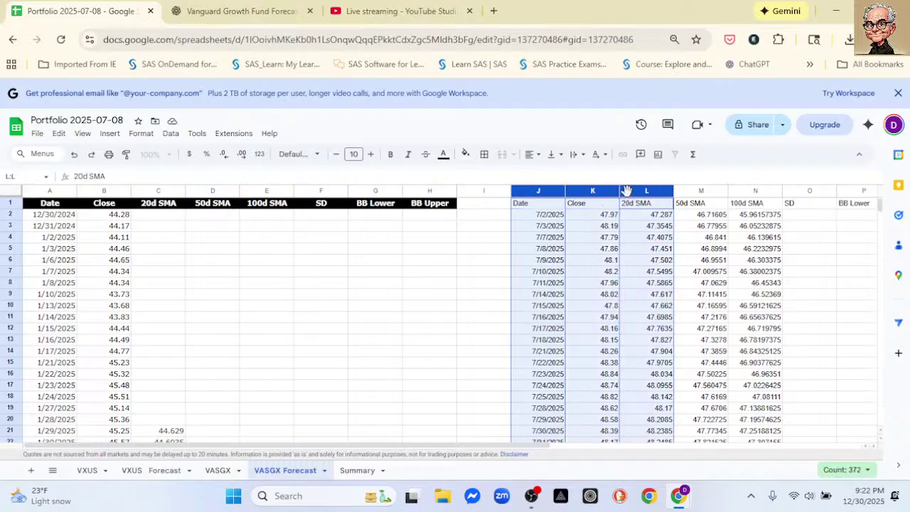
pyautogui.keyDown('ctrl'); pyautogui.click(701, 191); pyautogui.keyUp('ctrl')
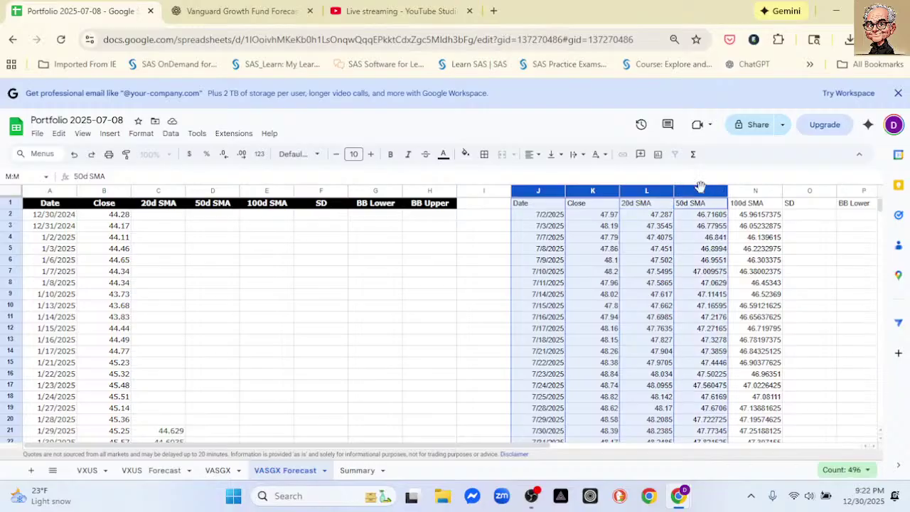
pyautogui.keyDown('ctrl'); pyautogui.click(752, 190); pyautogui.keyUp('ctrl')
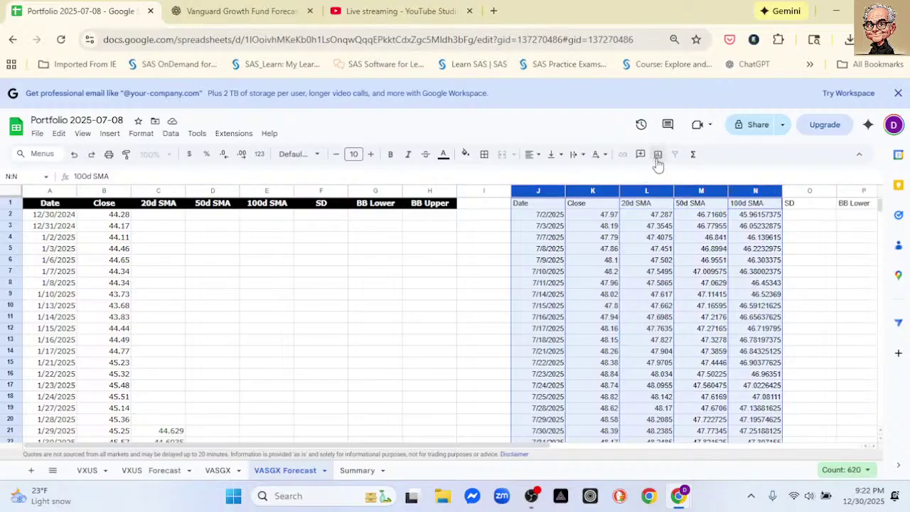
pyautogui.click(657, 162)
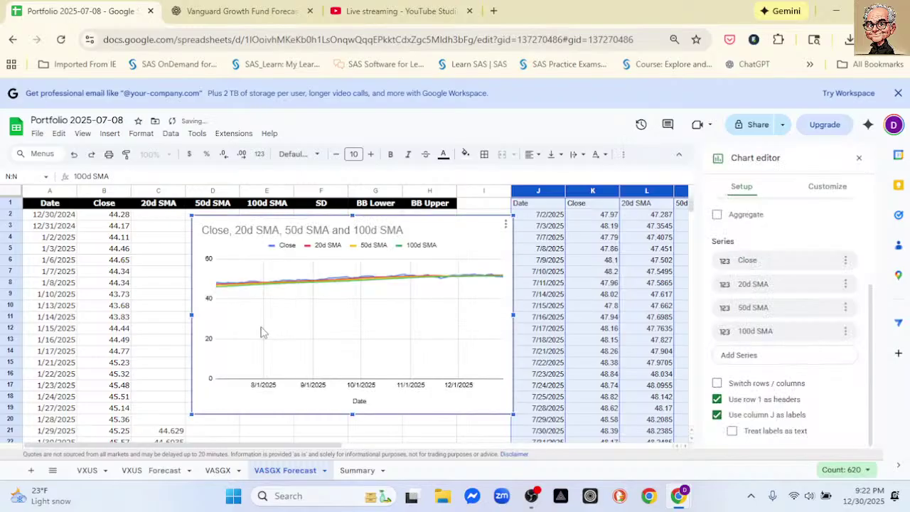
# Step: Set the chart's vertical axis minimum to 45 and close the chart editor
pyautogui.click(209, 310)
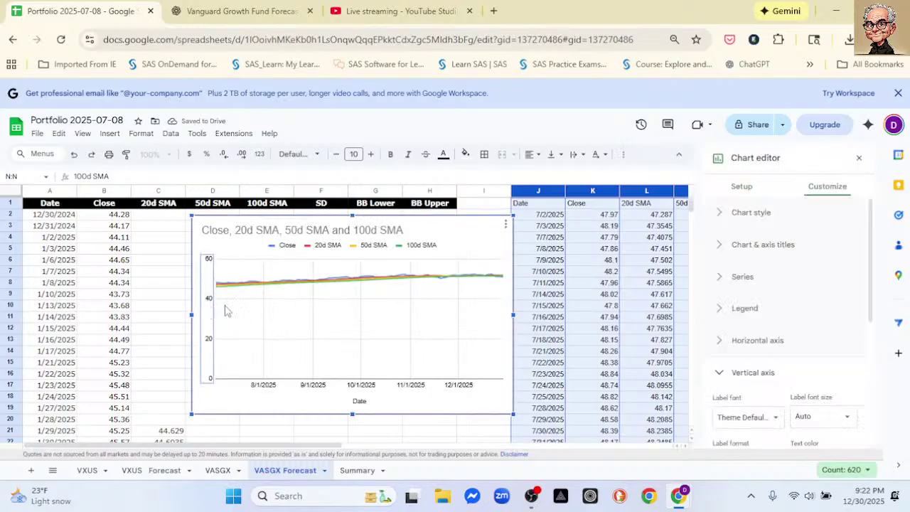
pyautogui.click(728, 419)
pyautogui.scroll(-2, 782, 331)
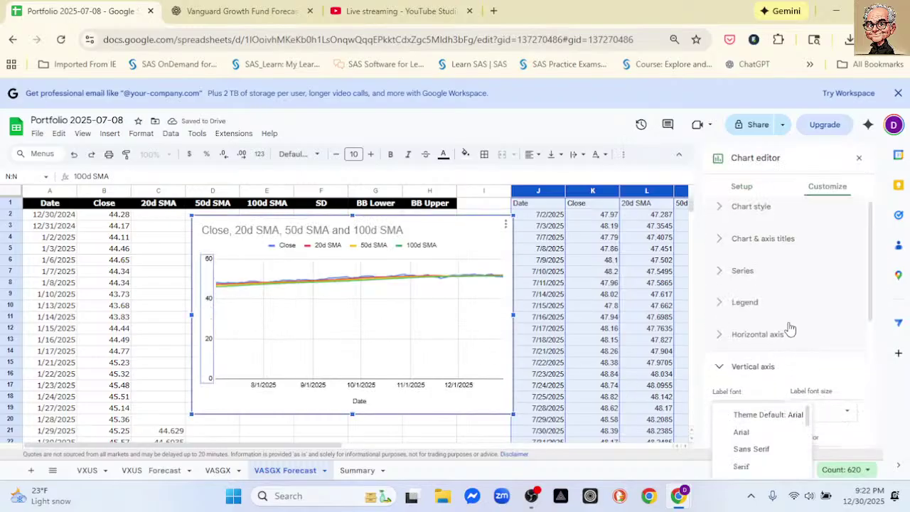
pyautogui.click(827, 371)
pyautogui.click(749, 401)
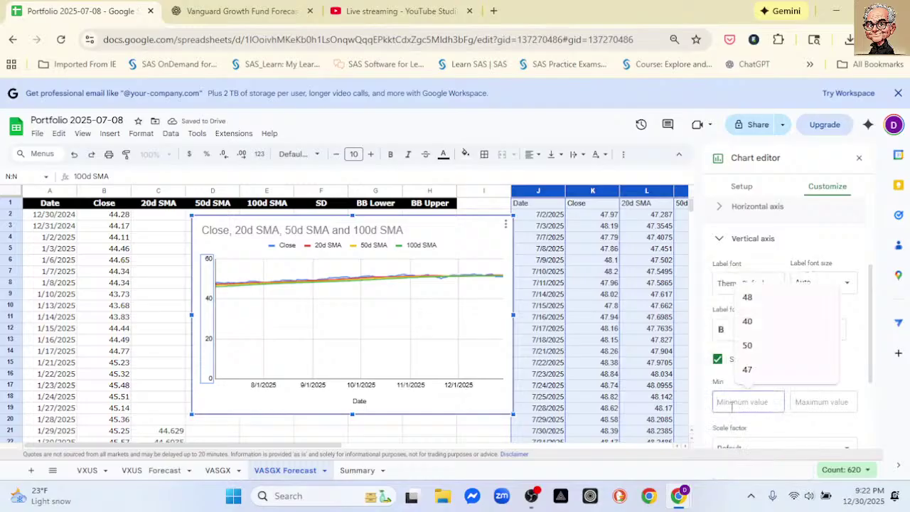
pyautogui.write('45')
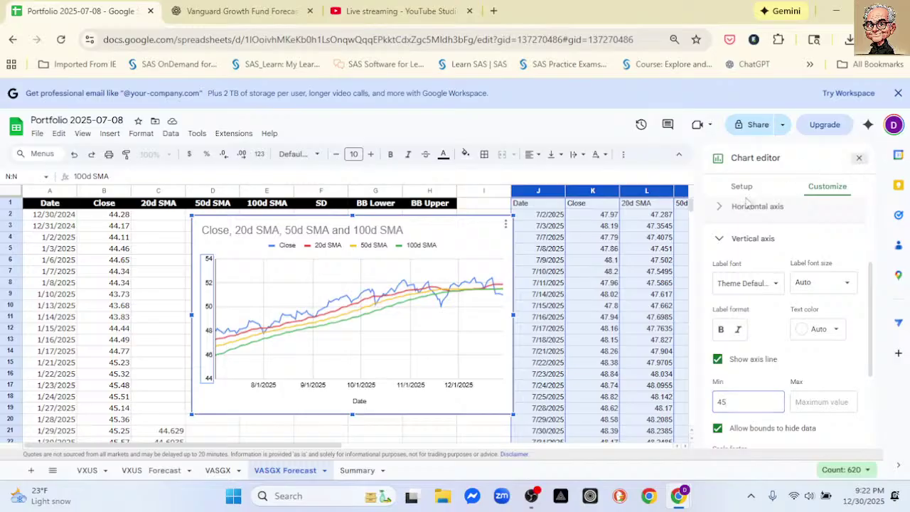
pyautogui.click(860, 159)
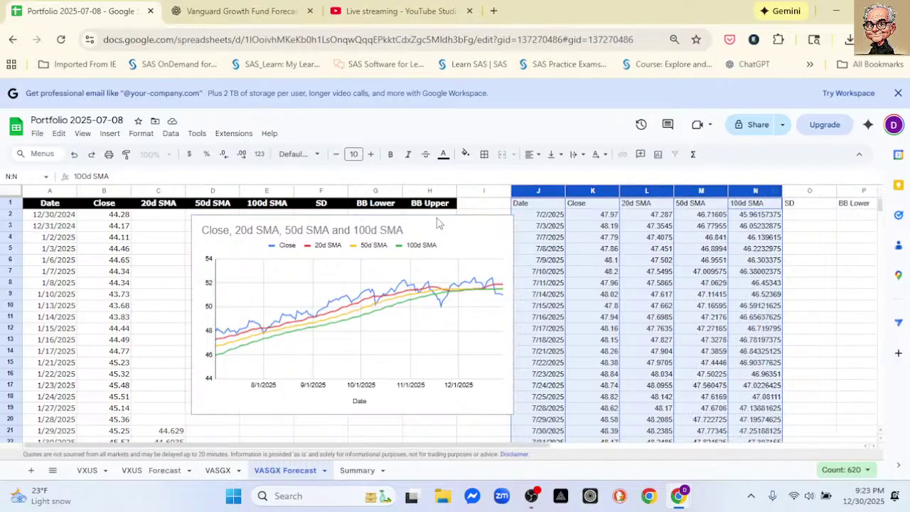
# Step: Align the chart with the start of column D, enlarge it into column J, and compare the closing price with the moving averages
pyautogui.moveTo(429, 224); pyautogui.dragTo(425, 224)
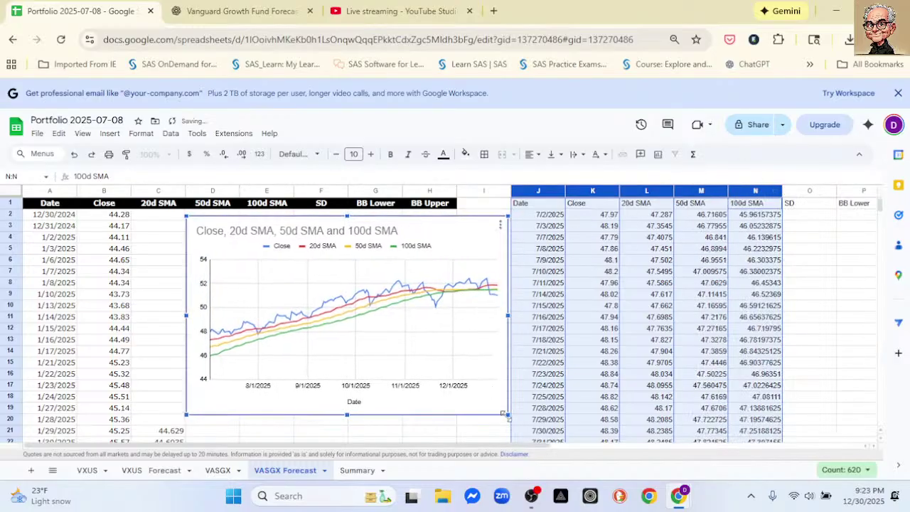
pyautogui.moveTo(507, 414); pyautogui.dragTo(546, 449)
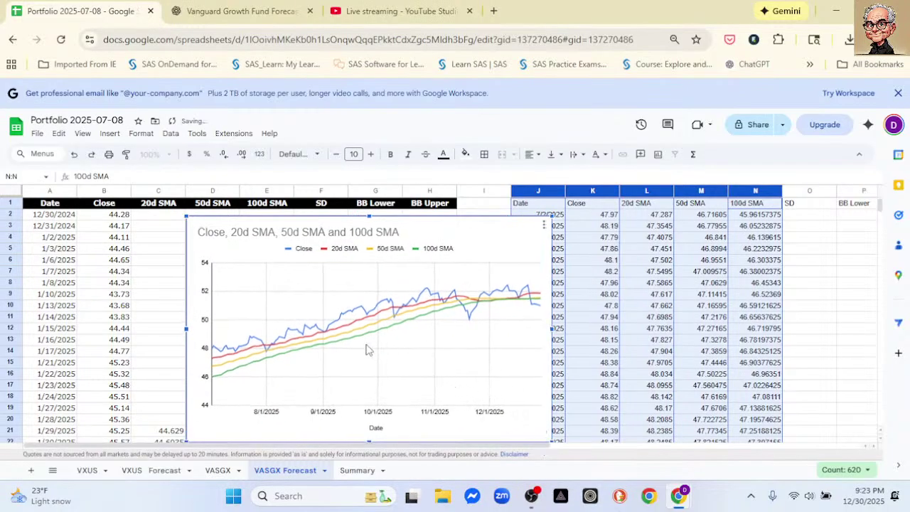
pyautogui.moveTo(365, 344)
pyautogui.moveTo(334, 328)
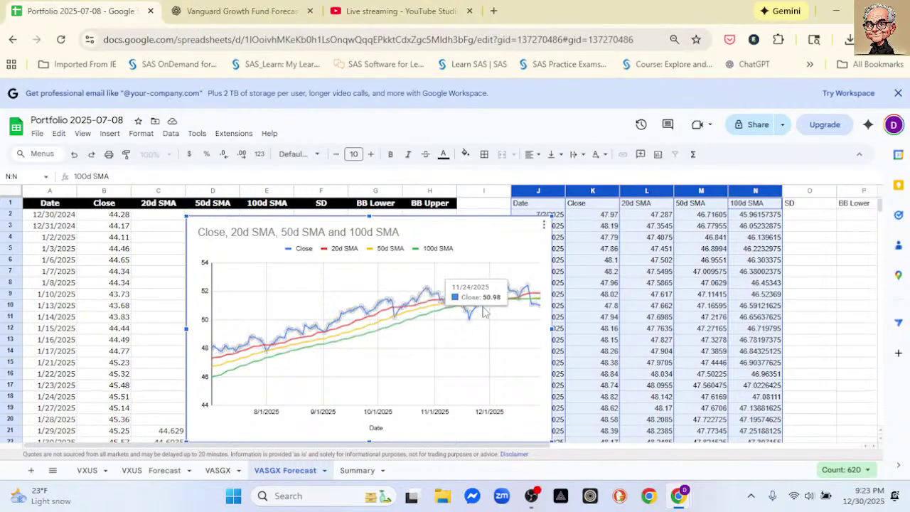
pyautogui.moveTo(438, 309)
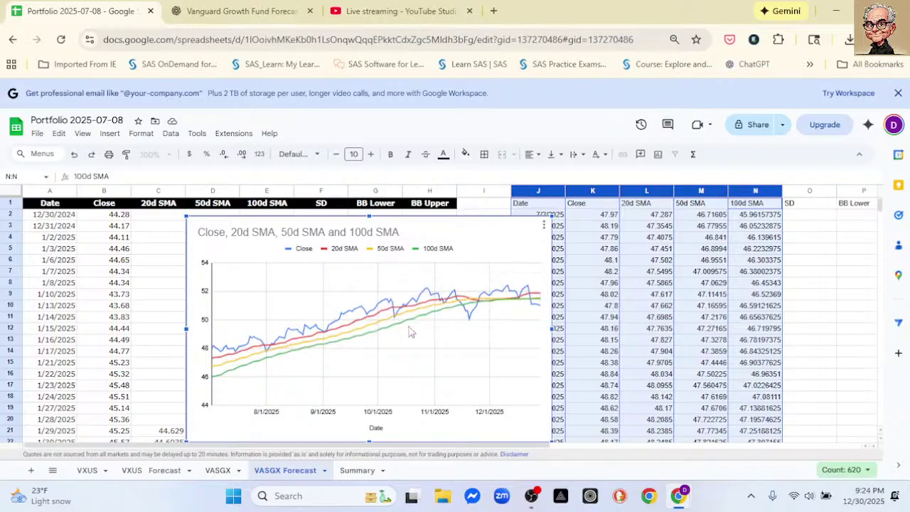
pyautogui.moveTo(487, 309)
# Step: Set the chart's vertical axis range to a minimum of 45 and a maximum of 53, and close the chart editor
pyautogui.doubleClick(210, 369)
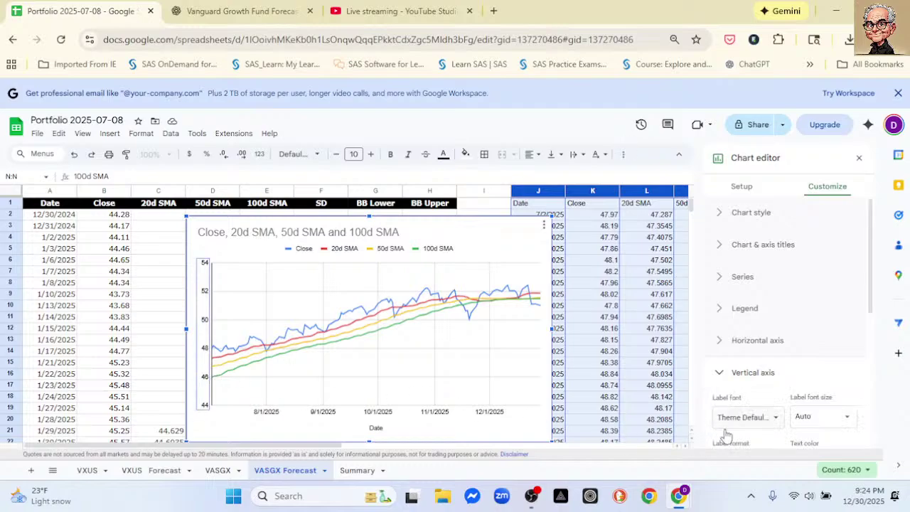
pyautogui.scroll(-2, 808, 359)
pyautogui.click(739, 404)
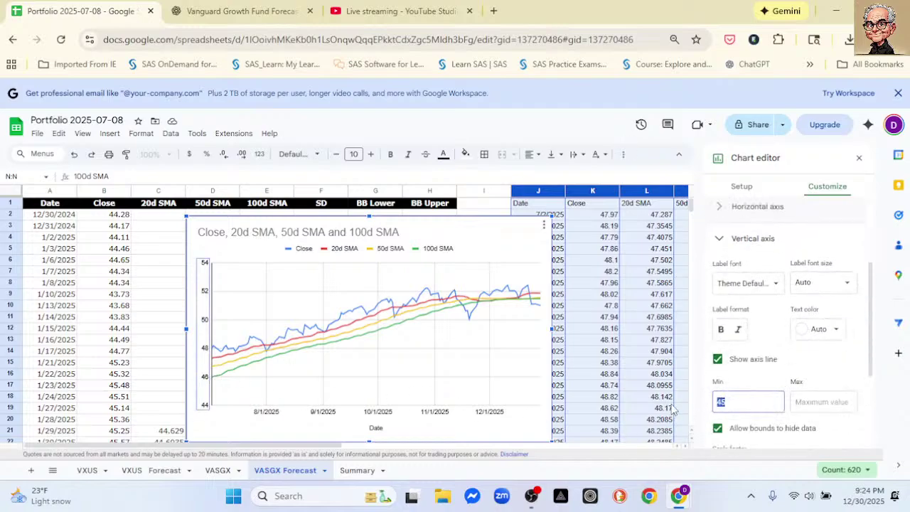
pyautogui.write('45')
pyautogui.click(806, 401)
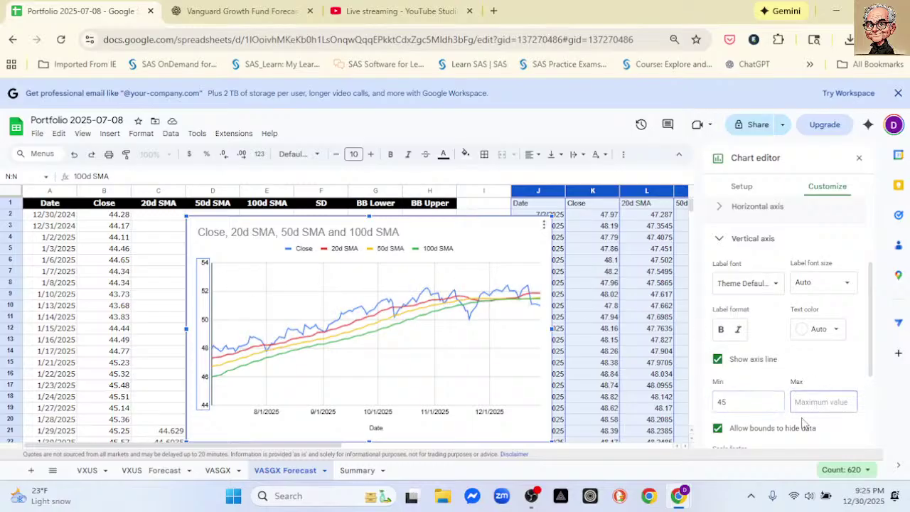
pyautogui.write('53')
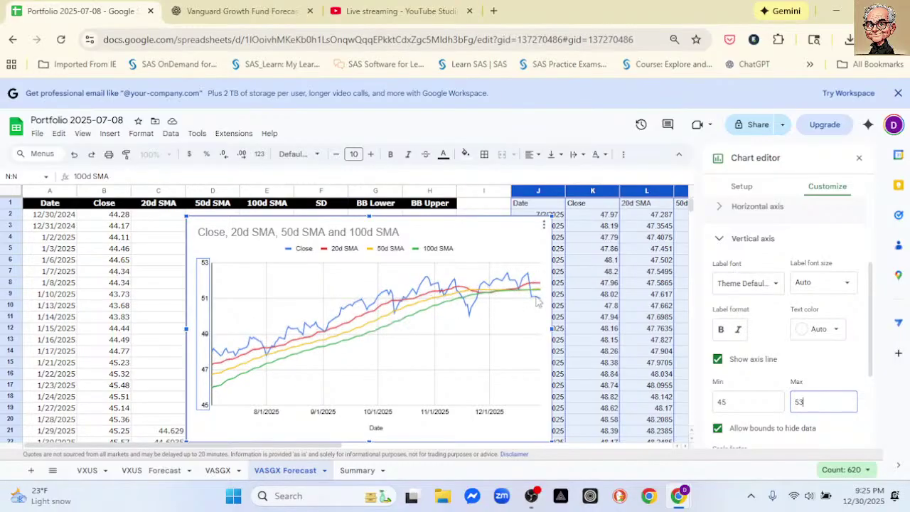
pyautogui.click(353, 226)
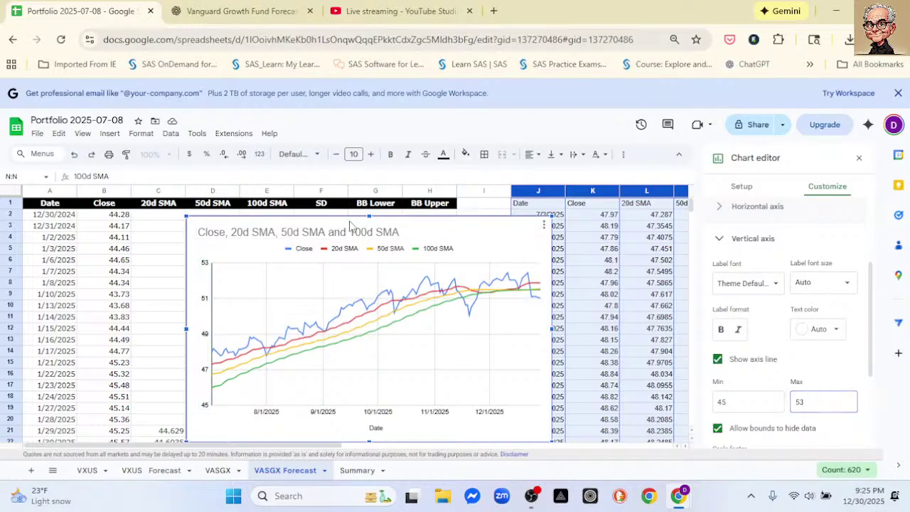
pyautogui.click(858, 158)
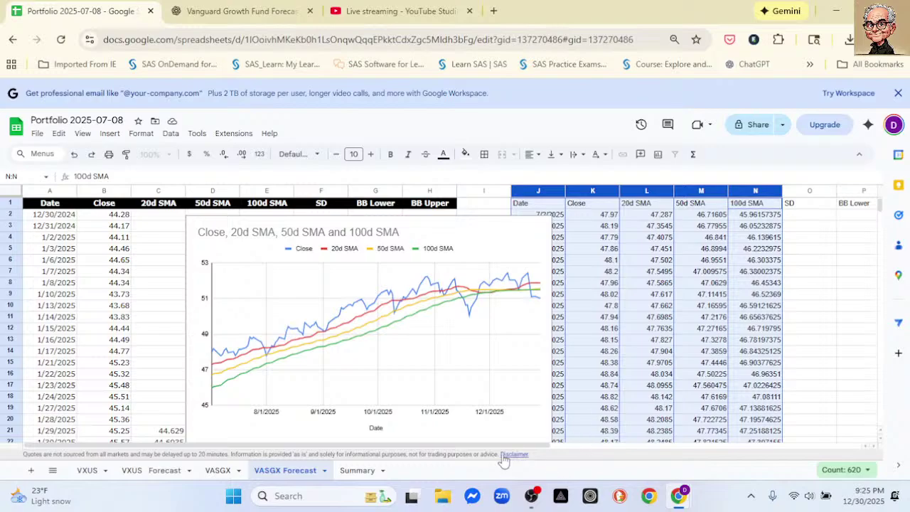
# Step: Shrink the moving-average chart from its upper corner so it no longer covers the Date column J
pyautogui.hscroll(1, 508, 449)
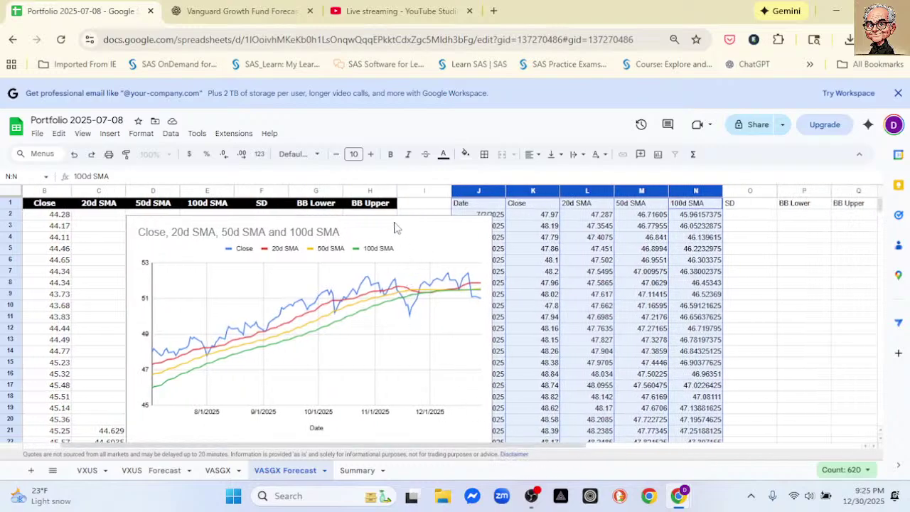
pyautogui.click(457, 236)
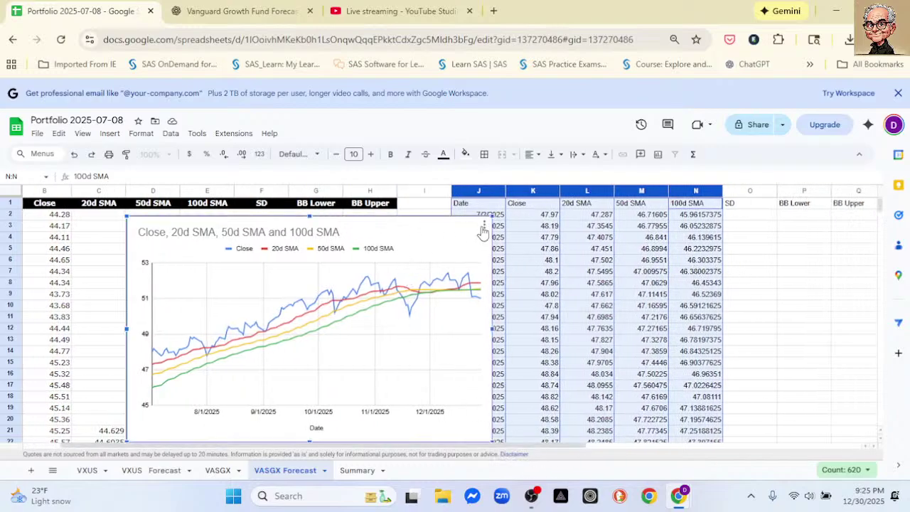
pyautogui.moveTo(492, 216); pyautogui.dragTo(401, 272)
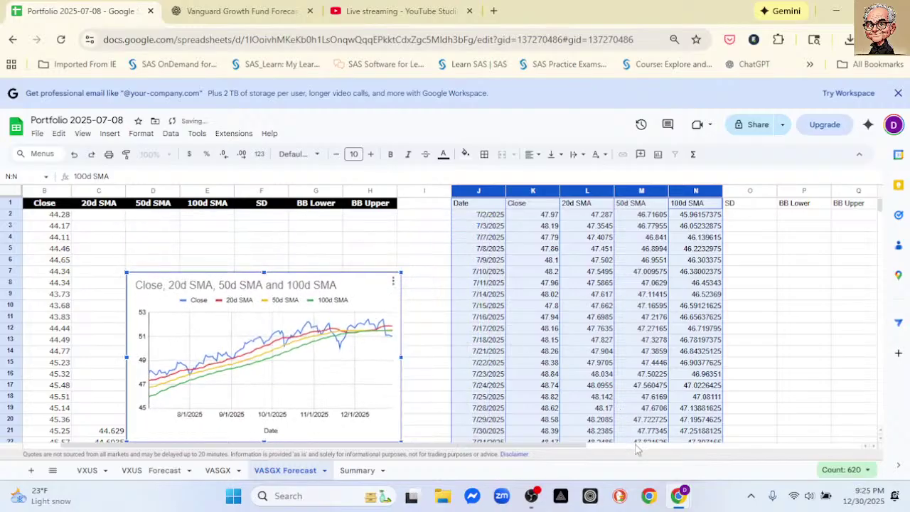
# Step: Move the chart past the BB Upper column so that it starts at column S, beside the filtered data
pyautogui.moveTo(548, 449); pyautogui.dragTo(599, 455)
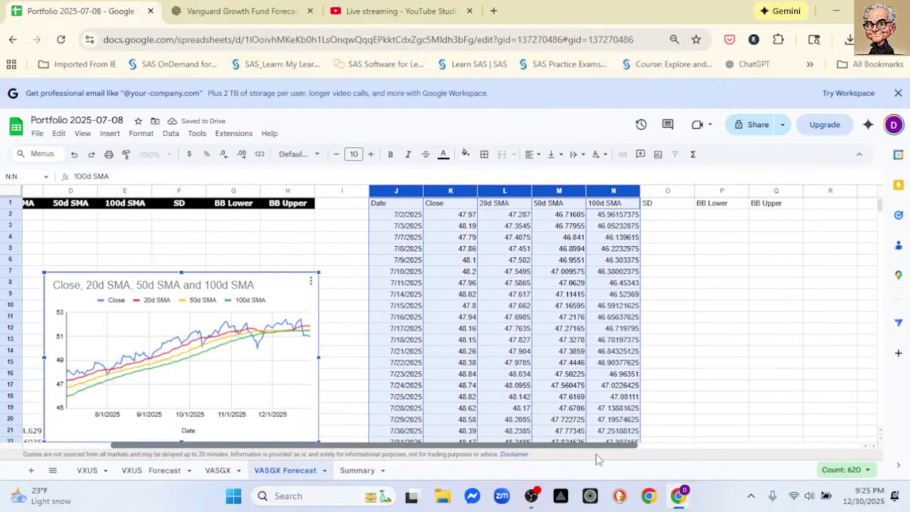
pyautogui.moveTo(257, 281); pyautogui.dragTo(804, 245)
pyautogui.moveTo(579, 448); pyautogui.dragTo(670, 447)
pyautogui.moveTo(665, 241); pyautogui.dragTo(840, 237)
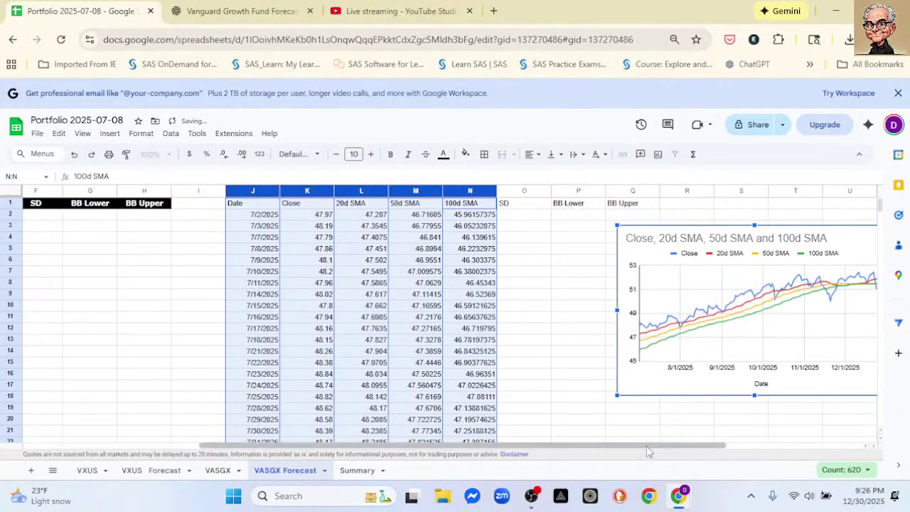
pyautogui.moveTo(646, 446); pyautogui.dragTo(760, 445)
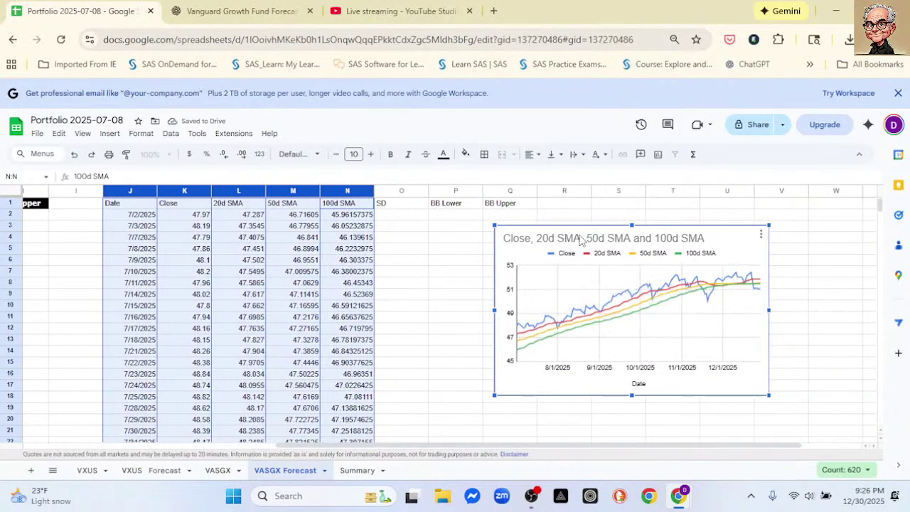
pyautogui.moveTo(579, 240); pyautogui.dragTo(661, 224)
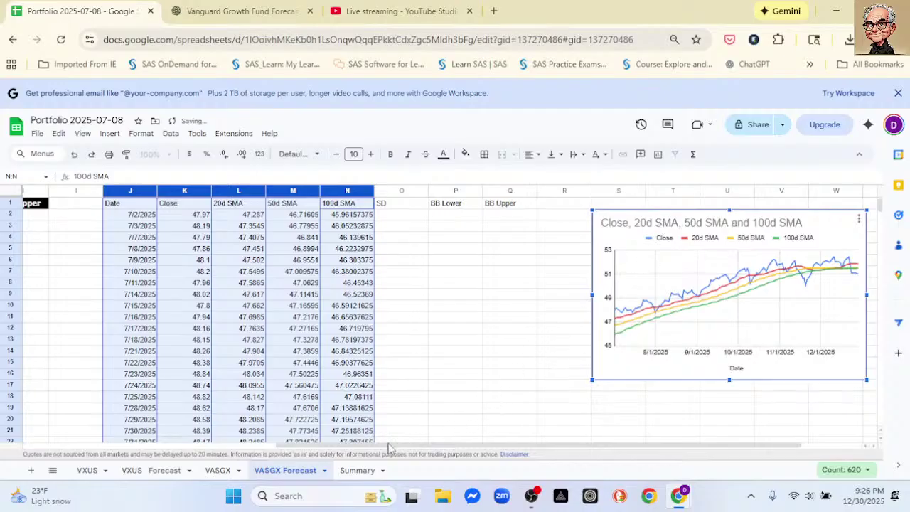
# Step: Enter =STDEV.S(B2:B21) in cell F21 of the SD column
pyautogui.moveTo(387, 447); pyautogui.dragTo(111, 409)
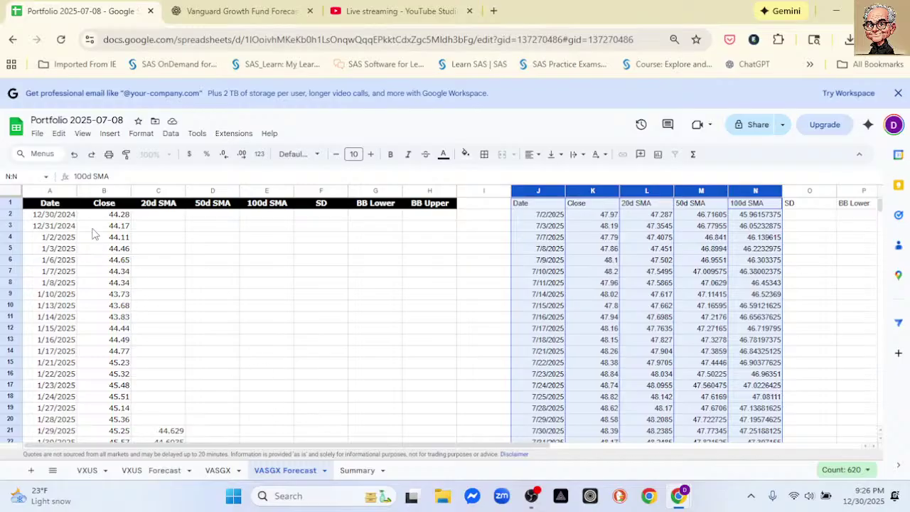
pyautogui.click(318, 433)
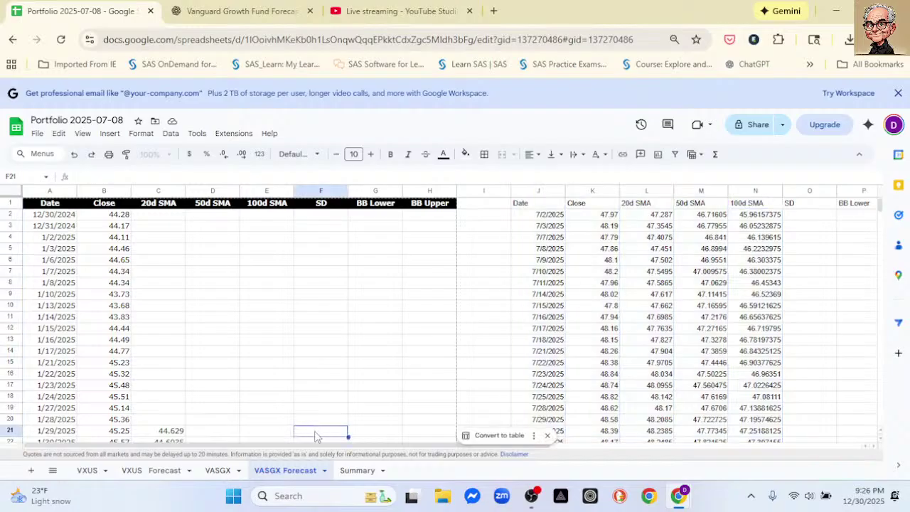
pyautogui.write('=std')
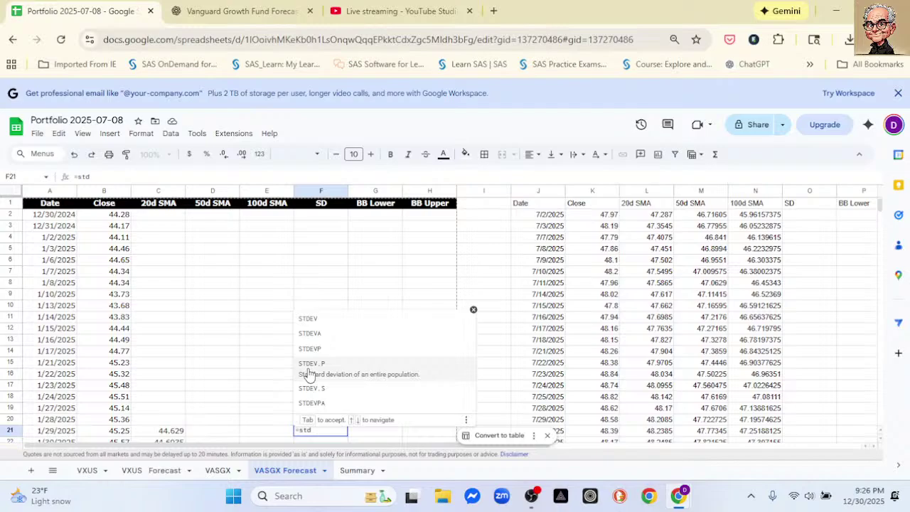
pyautogui.click(312, 389)
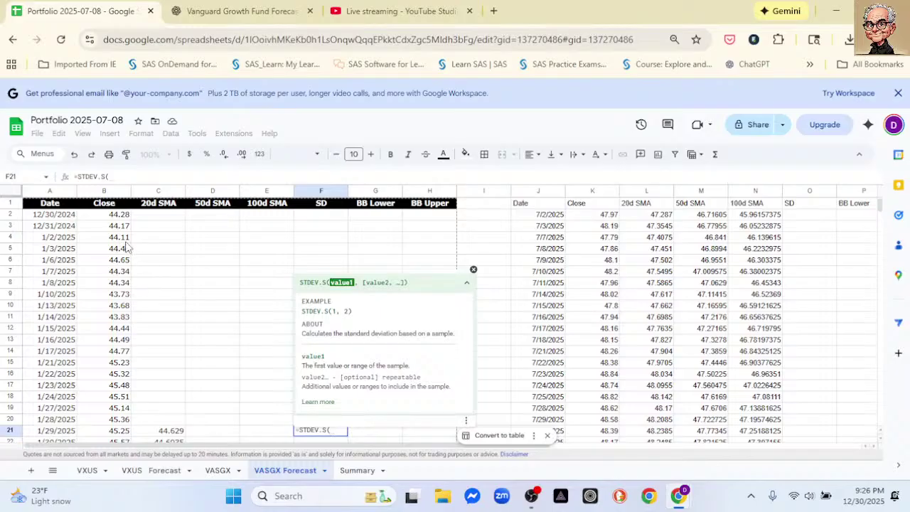
pyautogui.moveTo(114, 215); pyautogui.dragTo(112, 432)
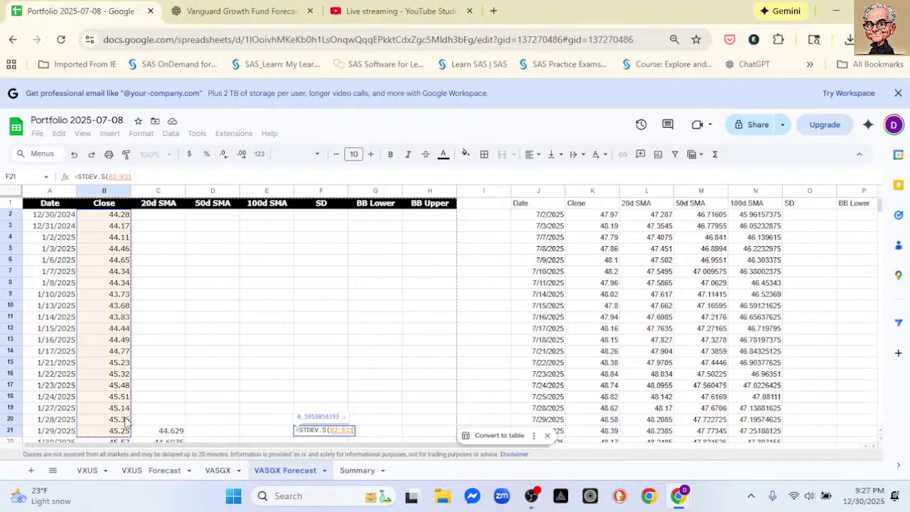
pyautogui.write(')')
pyautogui.press('Return')
# Step: Fill the F21 standard deviation formula down the SD column to the last row of price data
pyautogui.scroll(-3, 315, 375)
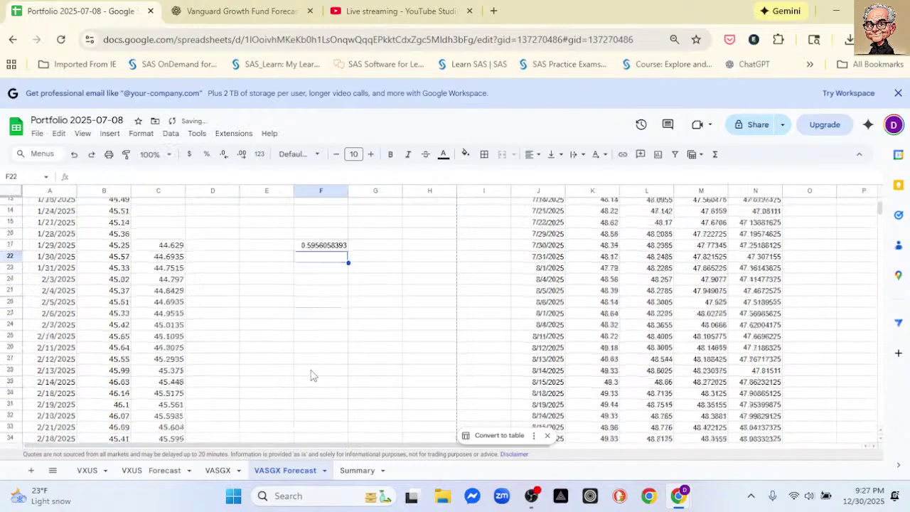
pyautogui.click(338, 248)
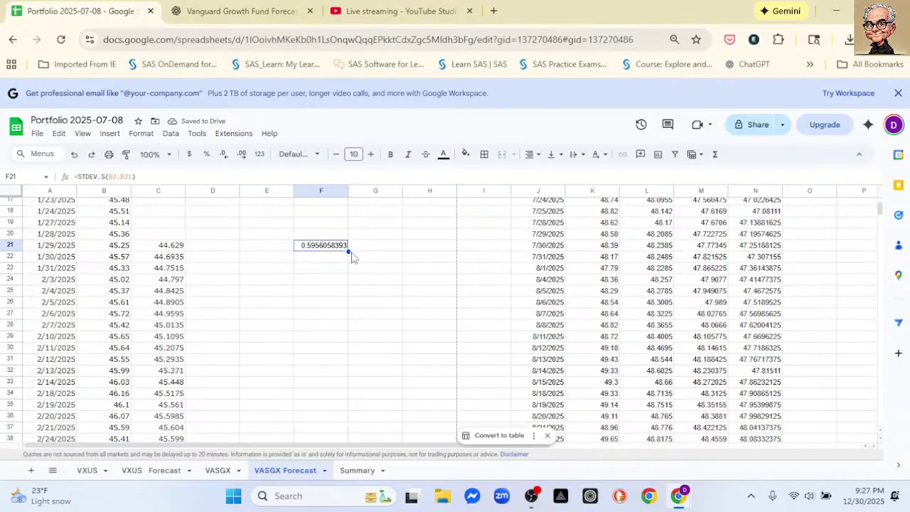
pyautogui.hotkey('ctrl', 'c')
pyautogui.moveTo(348, 250); pyautogui.dragTo(367, 419)
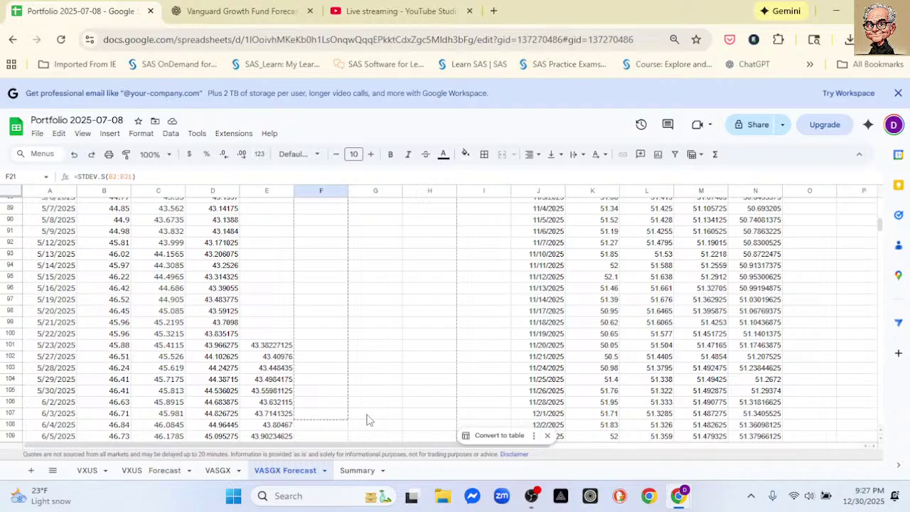
pyautogui.moveTo(368, 419); pyautogui.dragTo(351, 452)
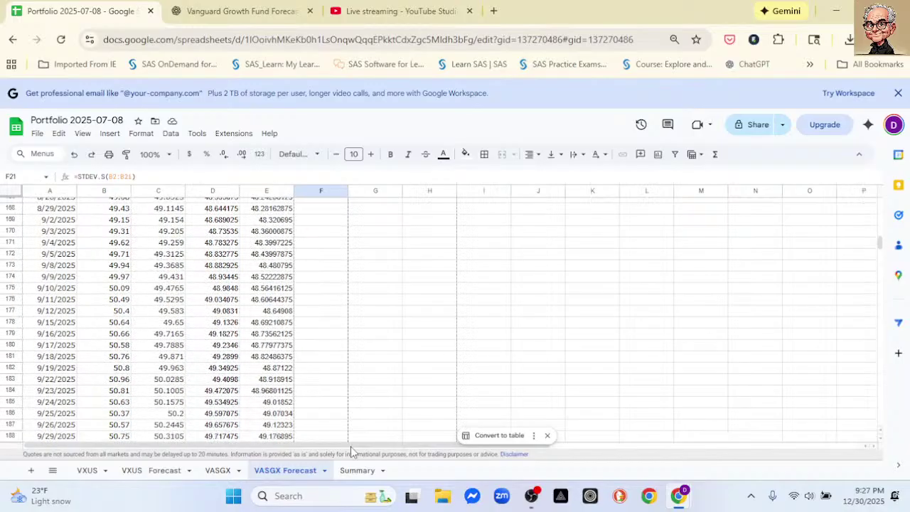
pyautogui.moveTo(351, 452)
pyautogui.mouseDown()
pyautogui.moveTo(379, 434)
pyautogui.moveTo(362, 456)
pyautogui.mouseUp()
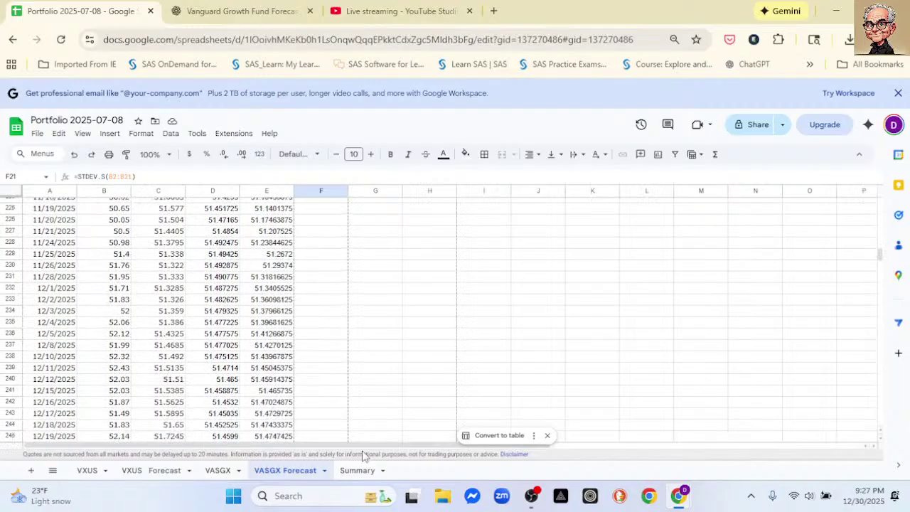
pyautogui.moveTo(362, 454); pyautogui.dragTo(402, 395)
pyautogui.click(402, 366)
pyautogui.scroll(5, 401, 363)
pyautogui.scroll(20, 401, 363)
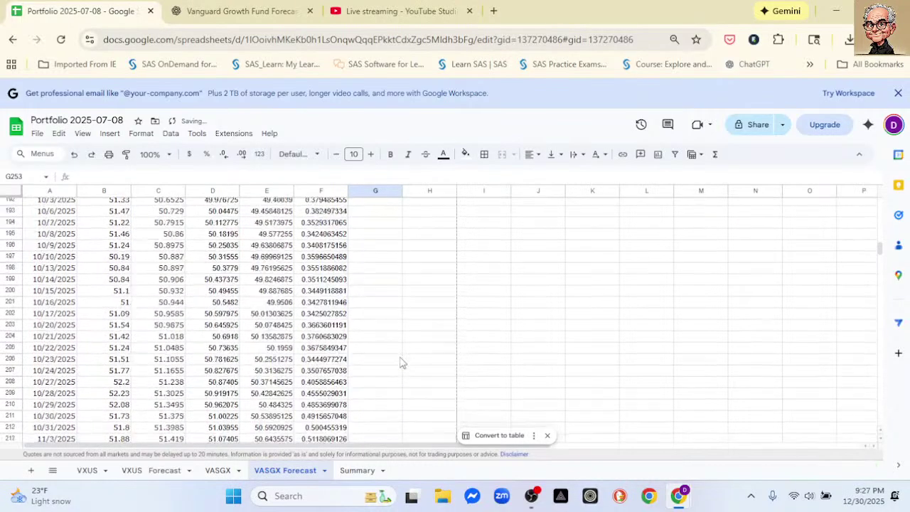
pyautogui.scroll(14, 402, 362)
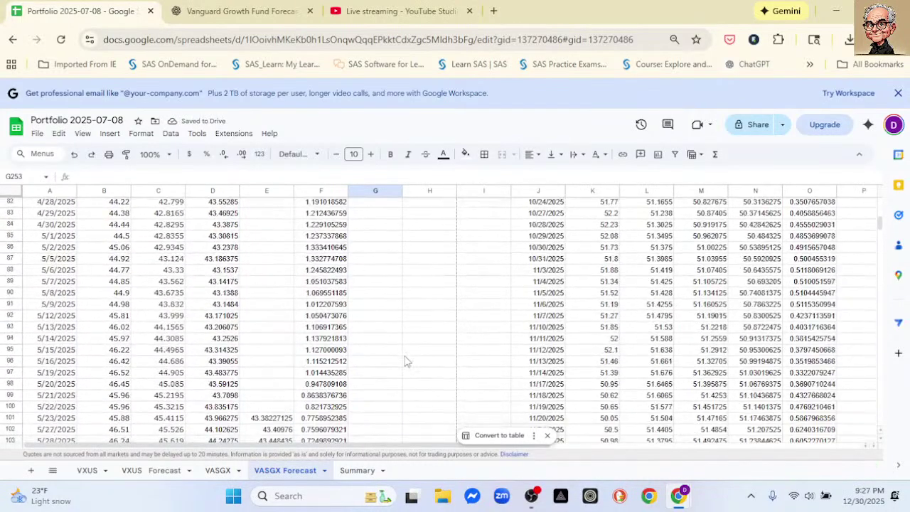
pyautogui.scroll(5, 405, 361)
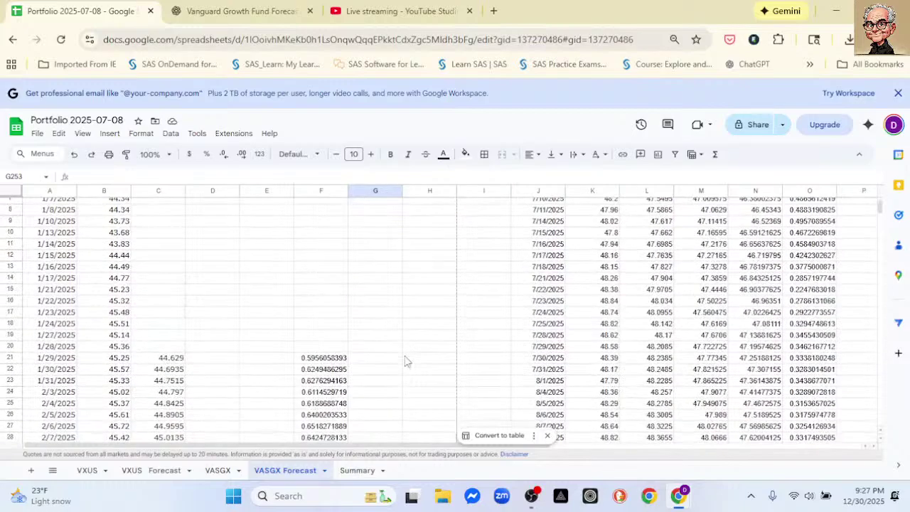
# Step: Try basing F21's standard deviation on the 20d SMA column with =STDEV.S(C2:C21)
pyautogui.click(324, 361)
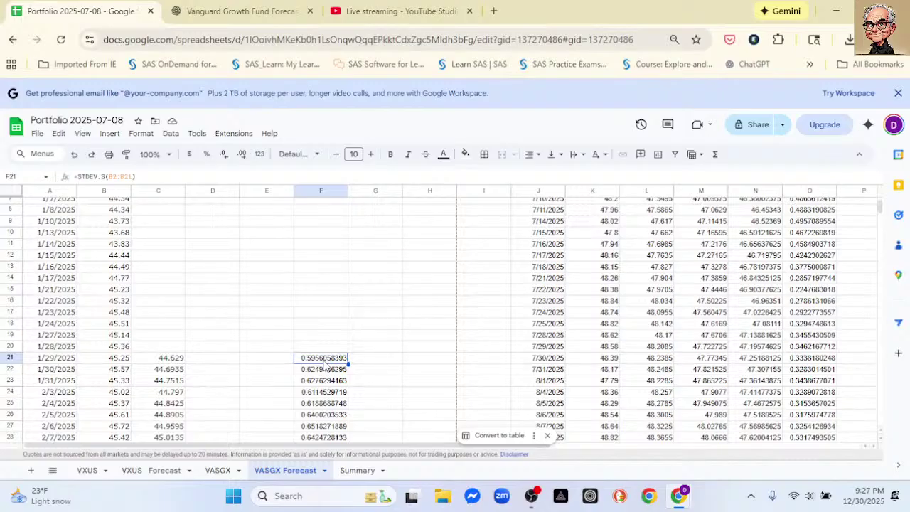
pyautogui.click(117, 177)
pyautogui.press('BackSpace')
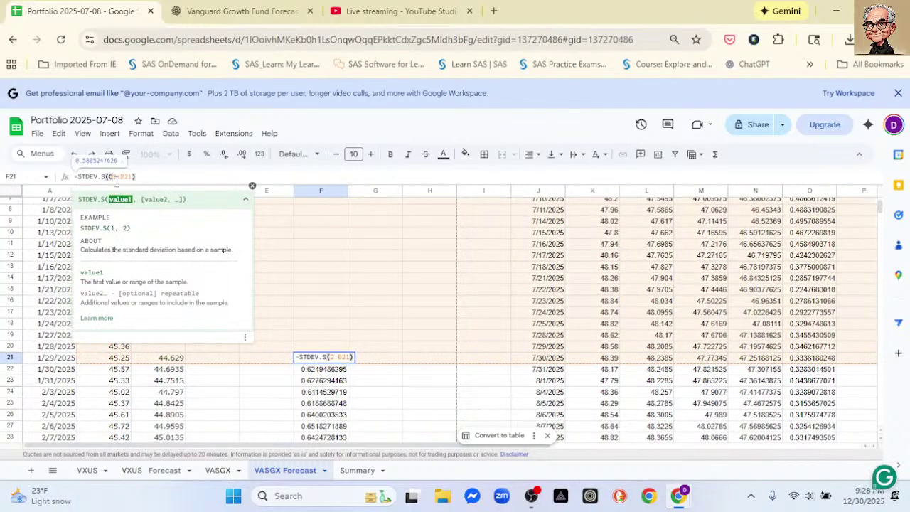
pyautogui.write('C')
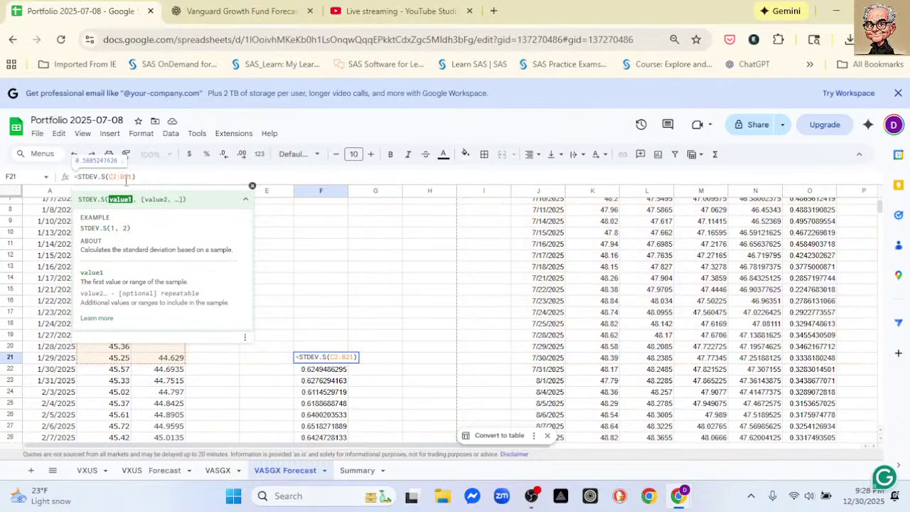
pyautogui.press('BackSpace')
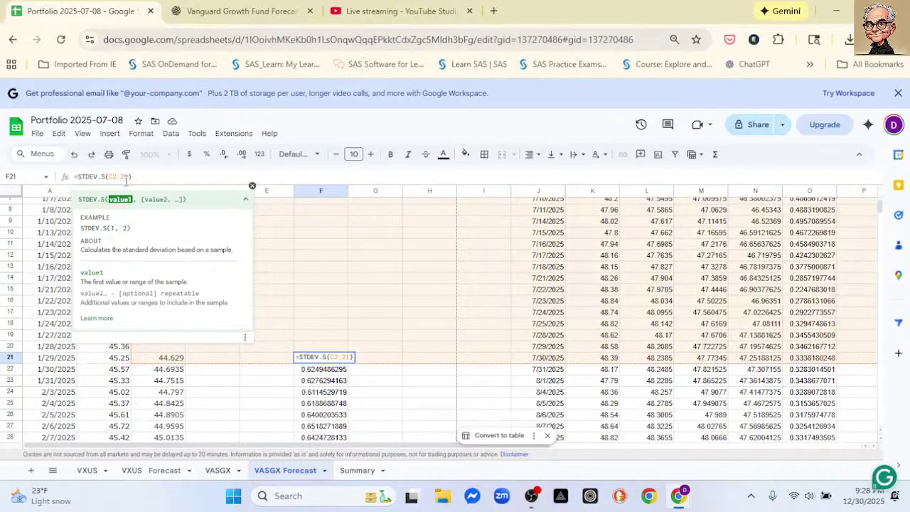
pyautogui.write('C')
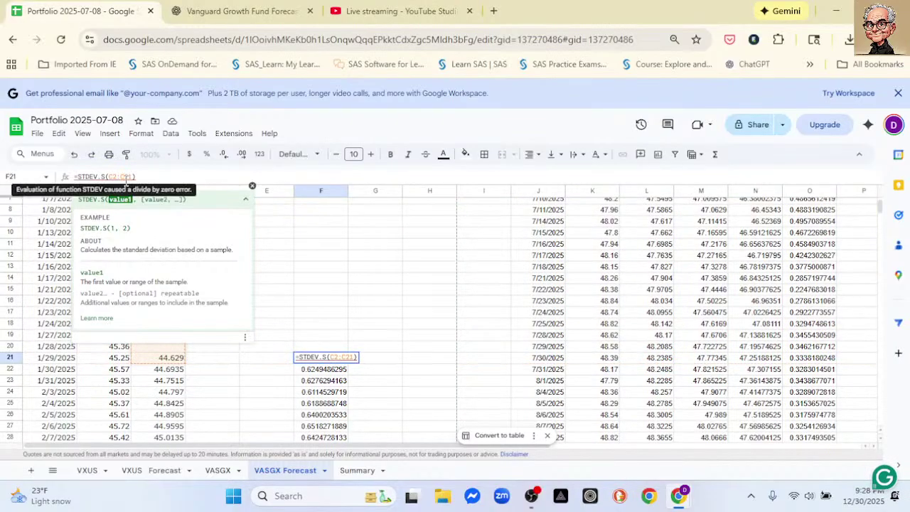
pyautogui.press('Return')
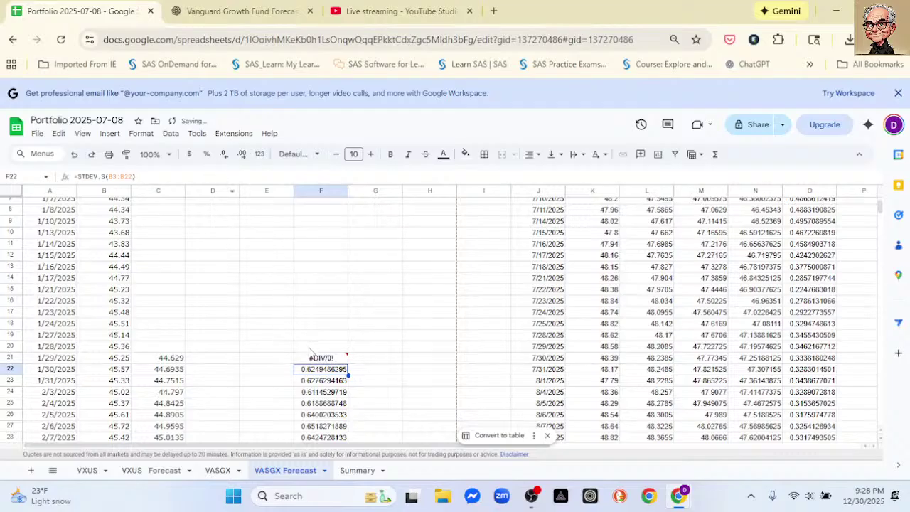
pyautogui.moveTo(321, 346); pyautogui.dragTo(325, 361)
pyautogui.click(332, 363)
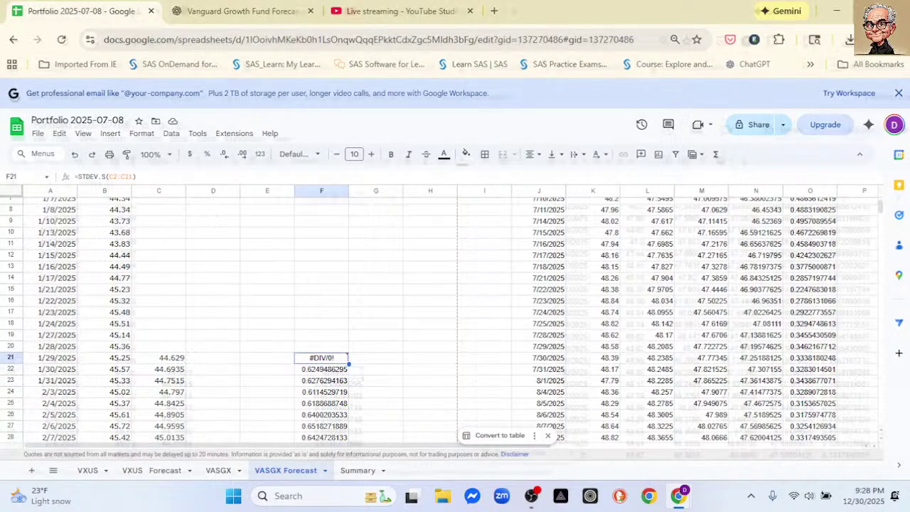
# Step: Restore the maximized browser window to a smaller size and adjust its width to expose part of the live chat window
pyautogui.click(869, 11)
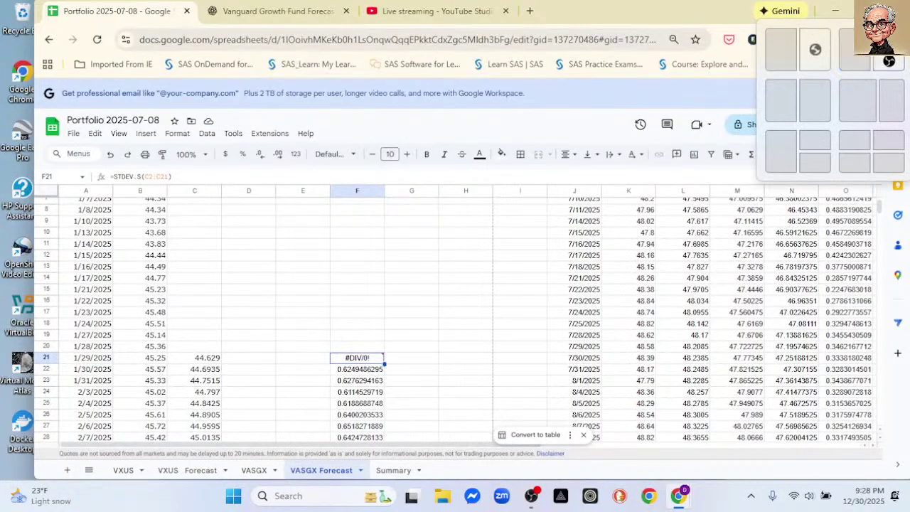
pyautogui.click(852, 10)
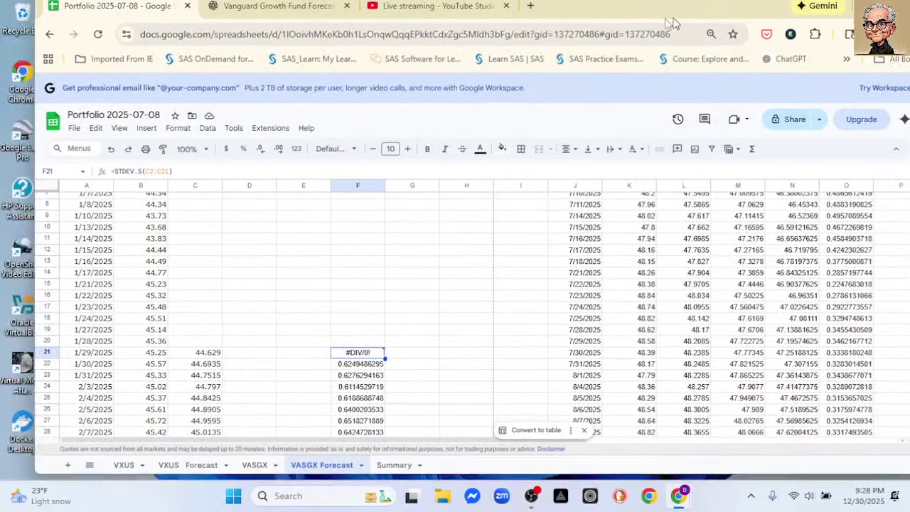
pyautogui.moveTo(908, 113); pyautogui.dragTo(875, 114)
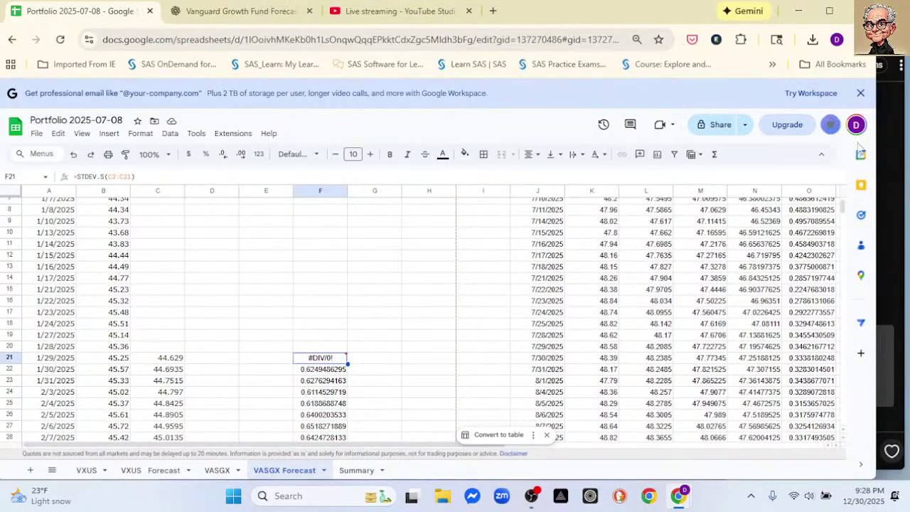
pyautogui.moveTo(879, 154); pyautogui.dragTo(719, 191)
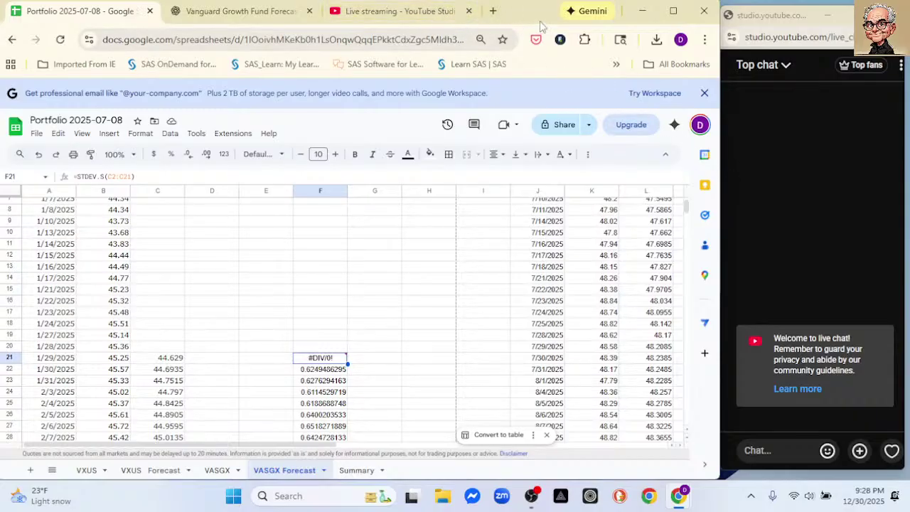
pyautogui.moveTo(528, 15)
pyautogui.mouseDown()
pyautogui.moveTo(564, 16)
pyautogui.moveTo(539, 16)
pyautogui.mouseUp()
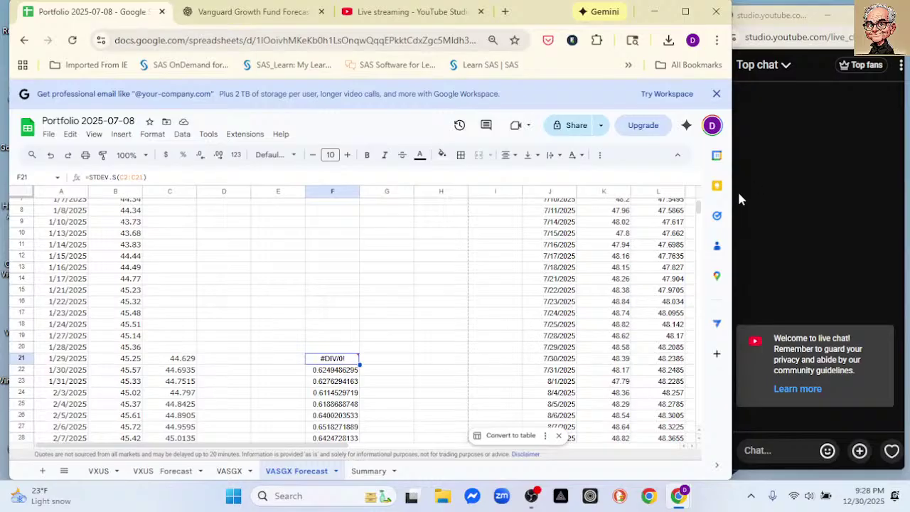
pyautogui.moveTo(732, 206); pyautogui.dragTo(829, 200)
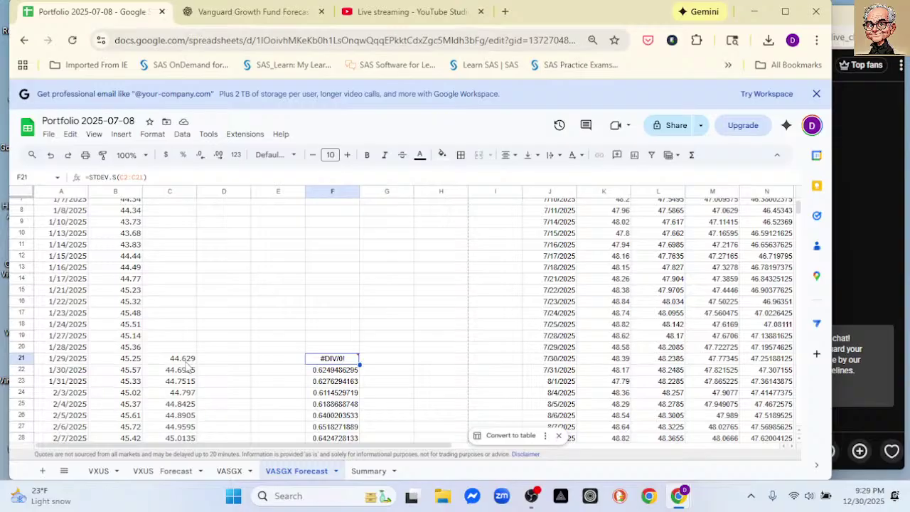
# Step: Point F21's standard deviation formula back at the price column with =STDEV.S(B2:B21)
pyautogui.click(124, 178)
pyautogui.doubleClick(126, 178)
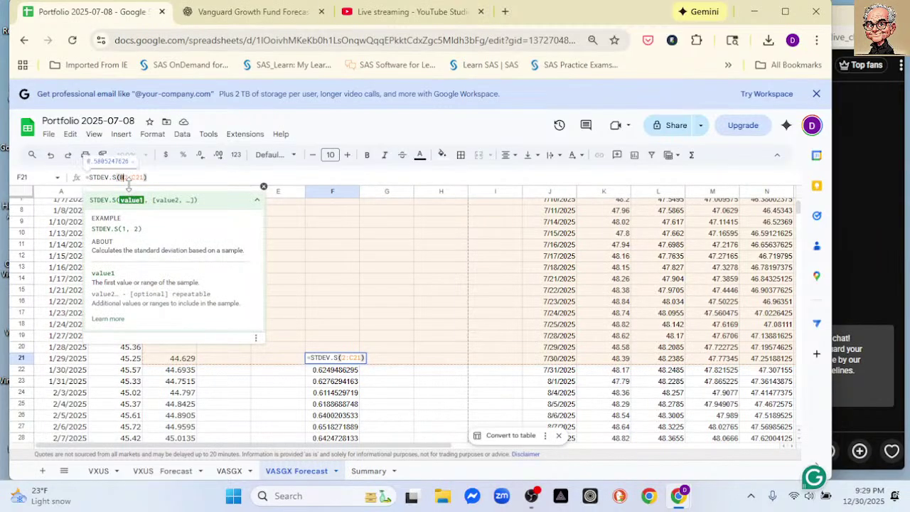
pyautogui.write('B2')
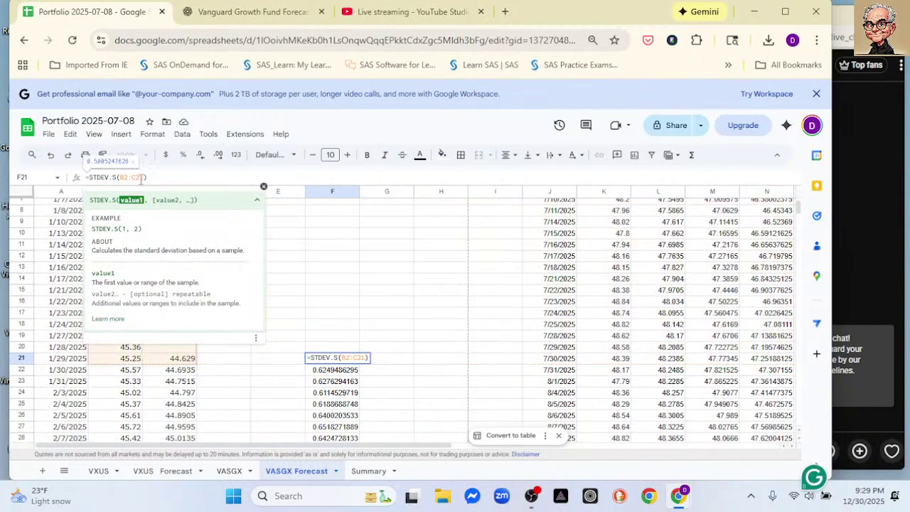
pyautogui.click(137, 178)
pyautogui.press('BackSpace')
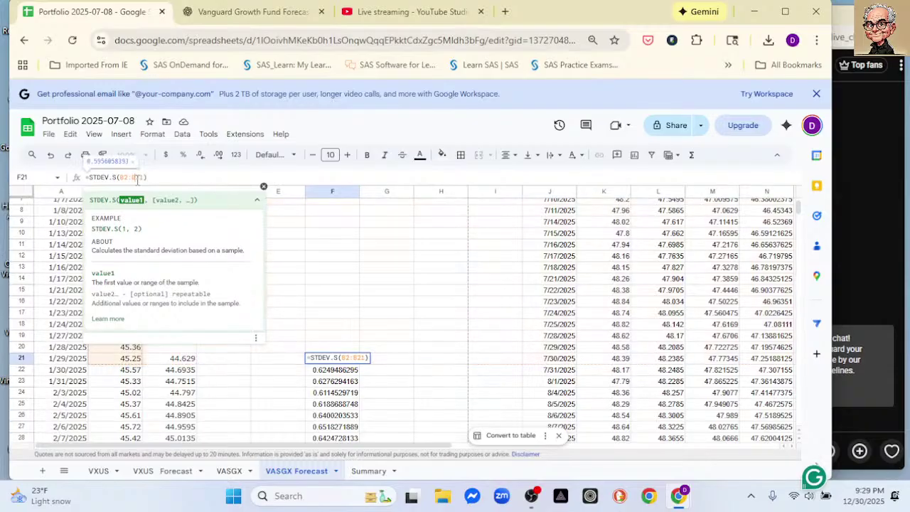
pyautogui.press('Return')
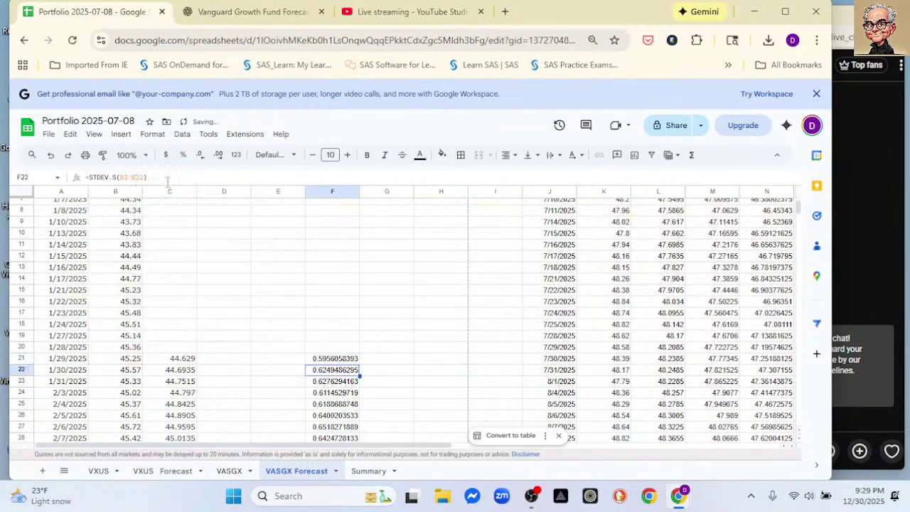
# Step: Clear the standard deviation values below F21, in cells F22:F260
pyautogui.click(349, 360)
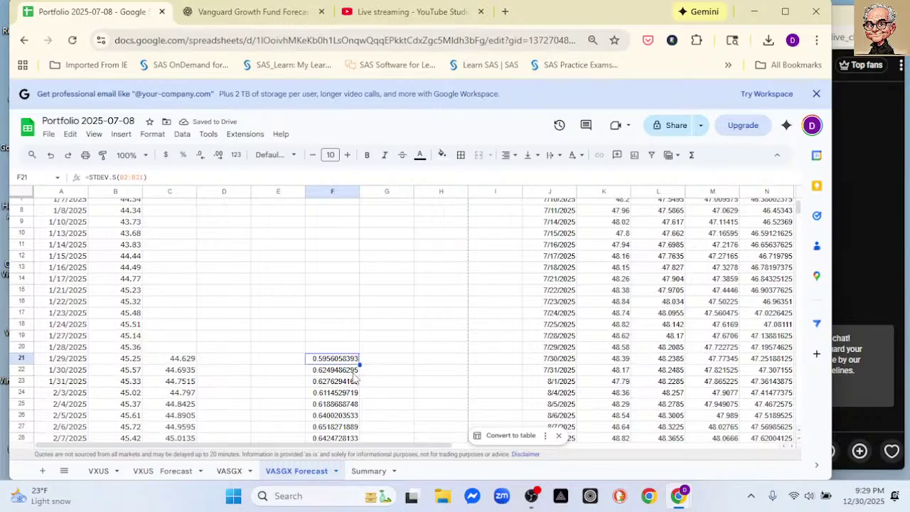
pyautogui.press('Down')
pyautogui.hotkey('ctrl', 'shift', 'Down')
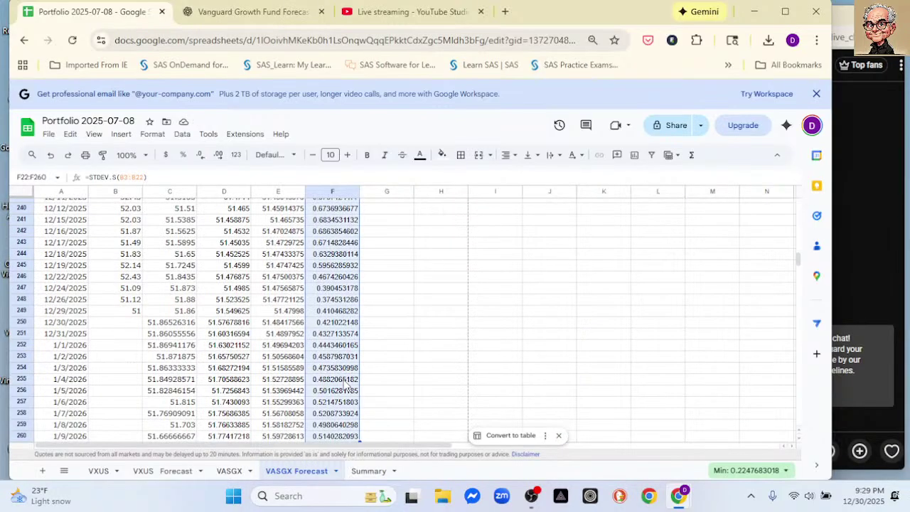
pyautogui.press('Delete')
pyautogui.scroll(10, 315, 245)
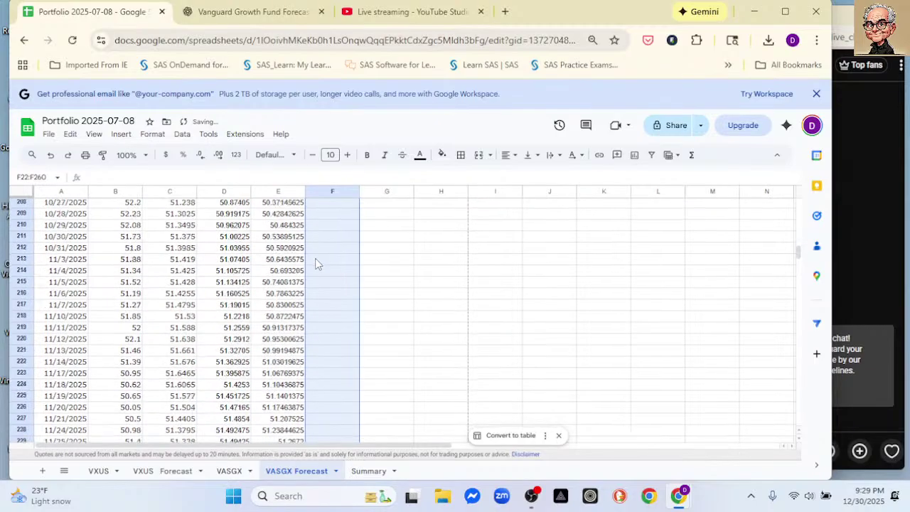
pyautogui.scroll(18, 349, 267)
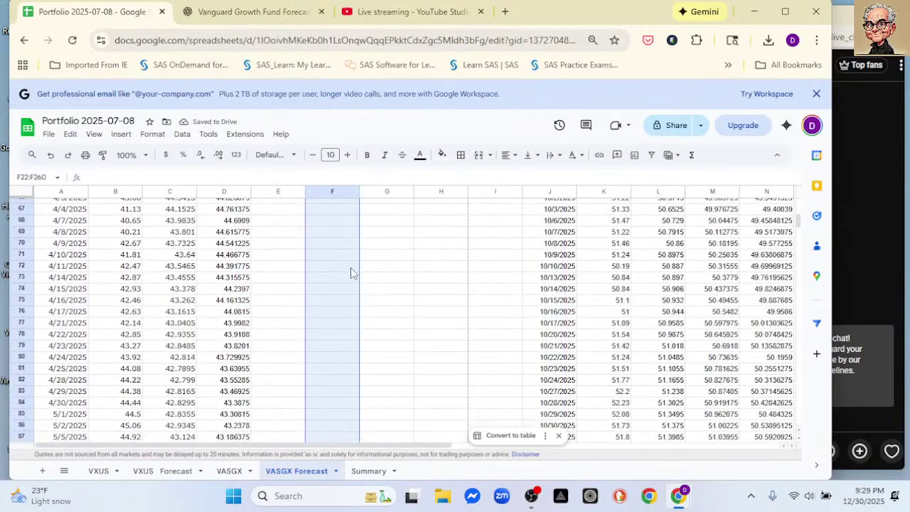
pyautogui.scroll(-8, 354, 273)
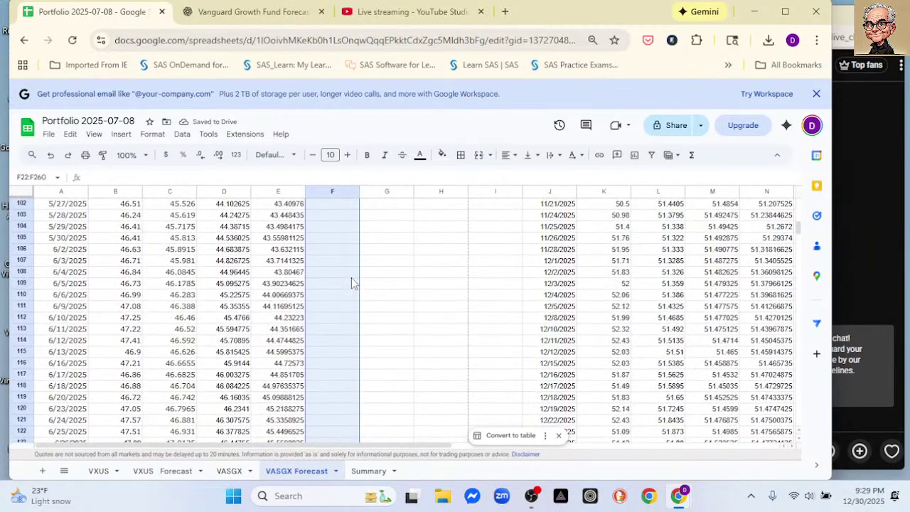
pyautogui.scroll(13, 351, 277)
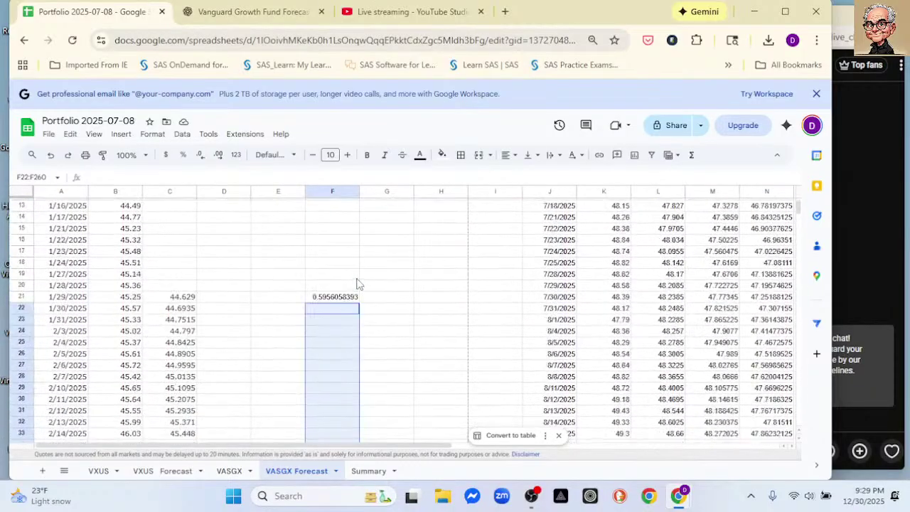
pyautogui.scroll(-1, 357, 283)
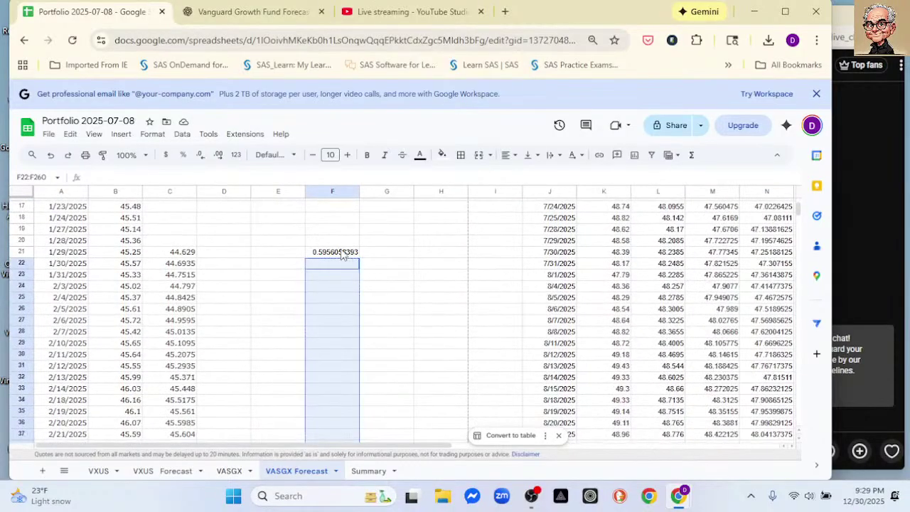
# Step: Fill the F21 standard deviation formula down column F to the 1/31/2026 row, row 282
pyautogui.click(342, 254)
pyautogui.rightClick(342, 254)
pyautogui.moveTo(342, 255)
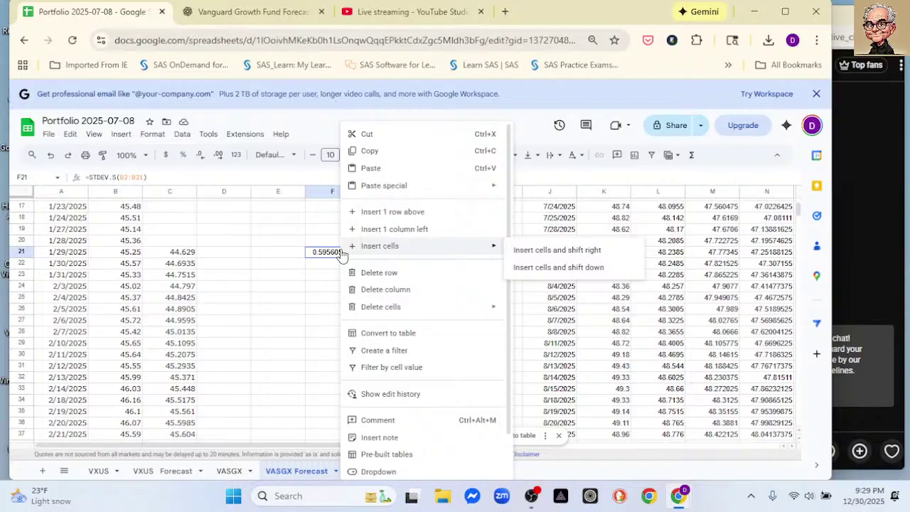
pyautogui.press('Escape')
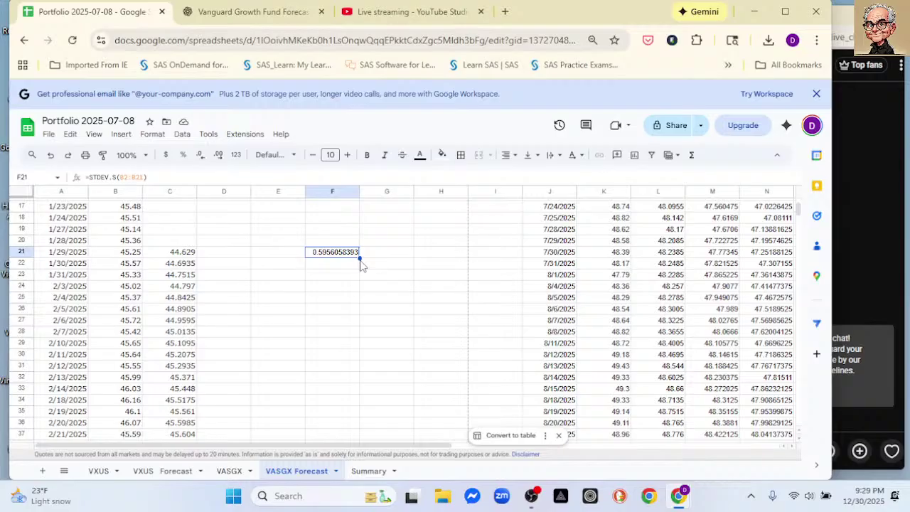
pyautogui.moveTo(360, 260); pyautogui.dragTo(328, 300)
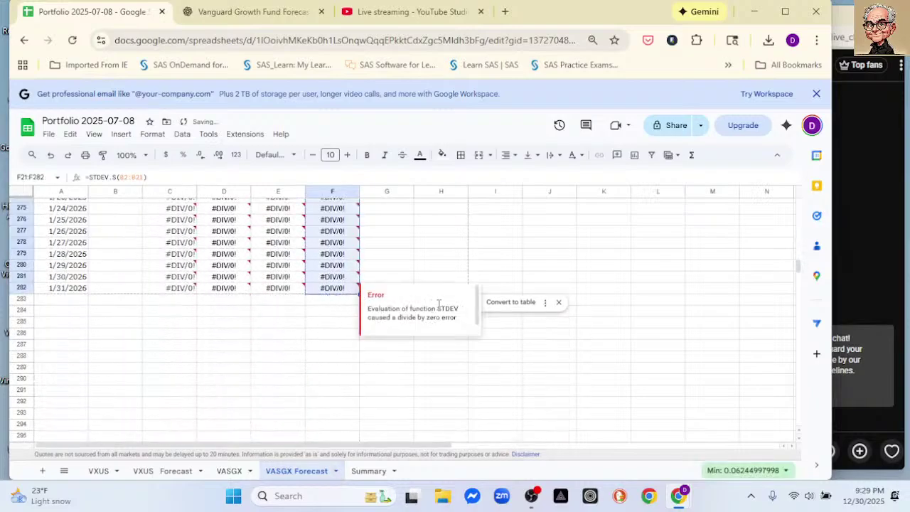
# Step: Clear the moving average and standard deviation formulas in C250:F282, the rows from 12/30/2025 onward that have no prices
pyautogui.scroll(5, 572, 311)
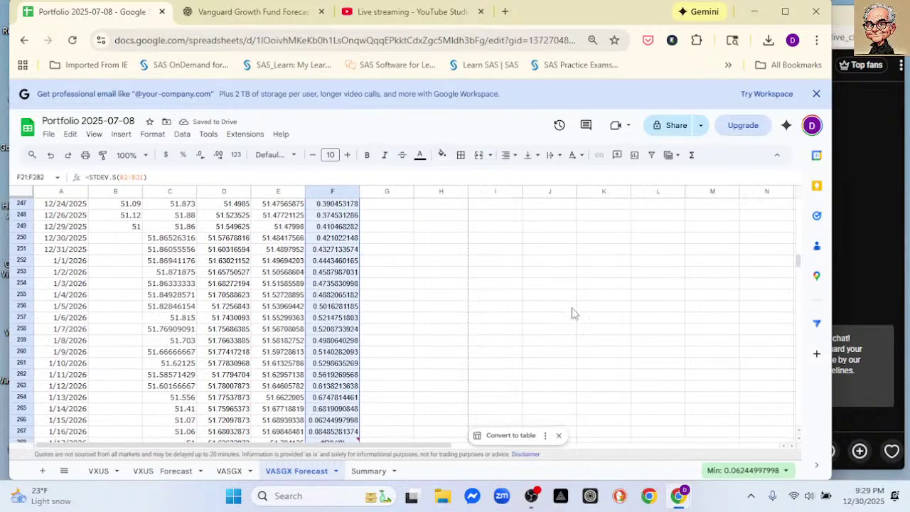
pyautogui.scroll(-3, 433, 314)
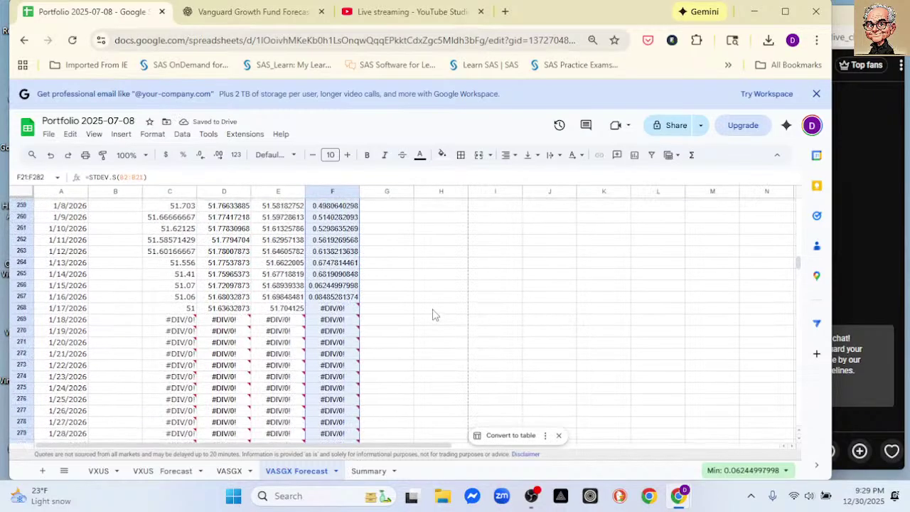
pyautogui.scroll(15, 435, 314)
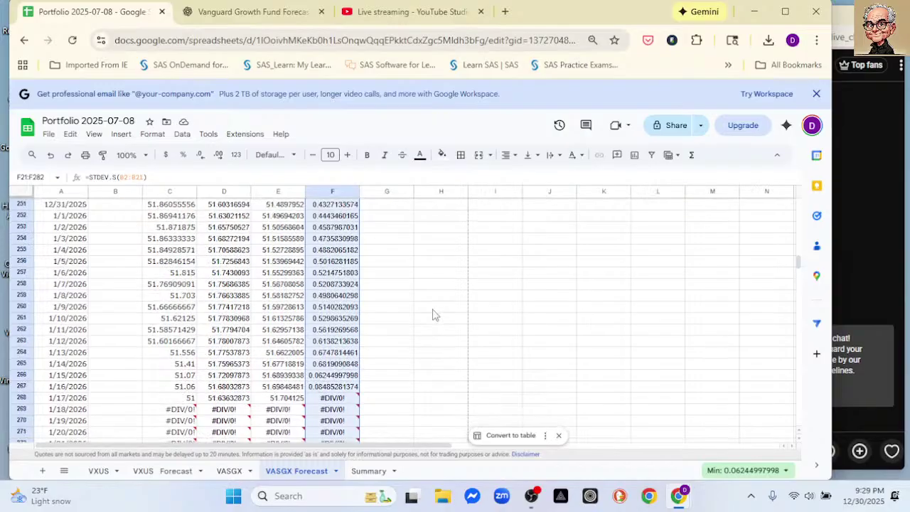
pyautogui.scroll(7, 434, 313)
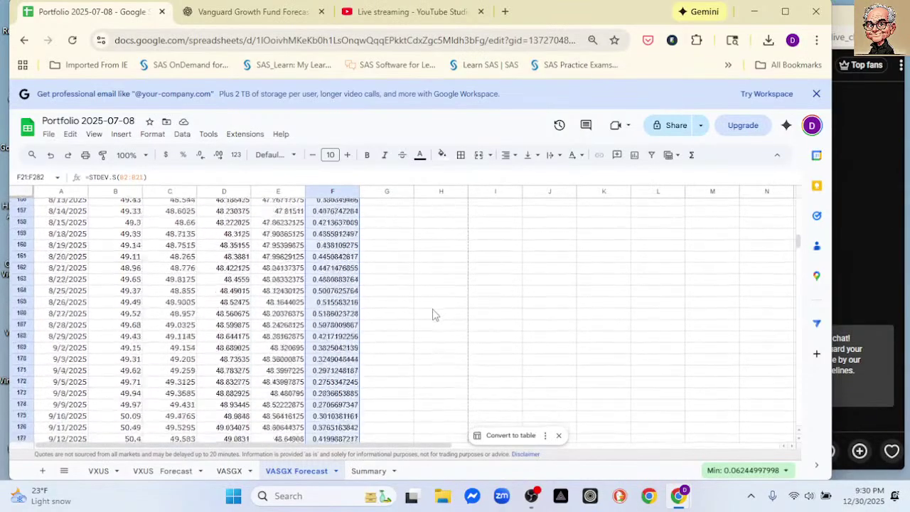
pyautogui.scroll(-20, 435, 314)
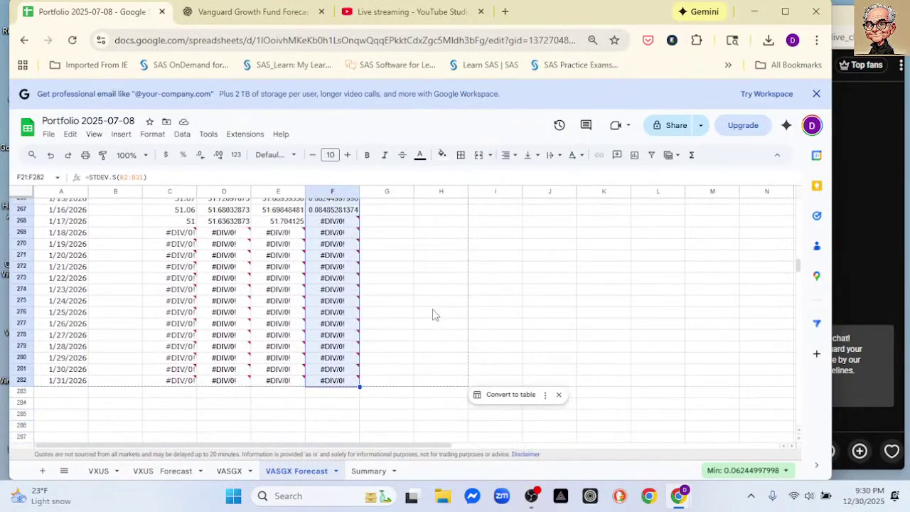
pyautogui.scroll(6, 266, 277)
pyautogui.scroll(3, 266, 277)
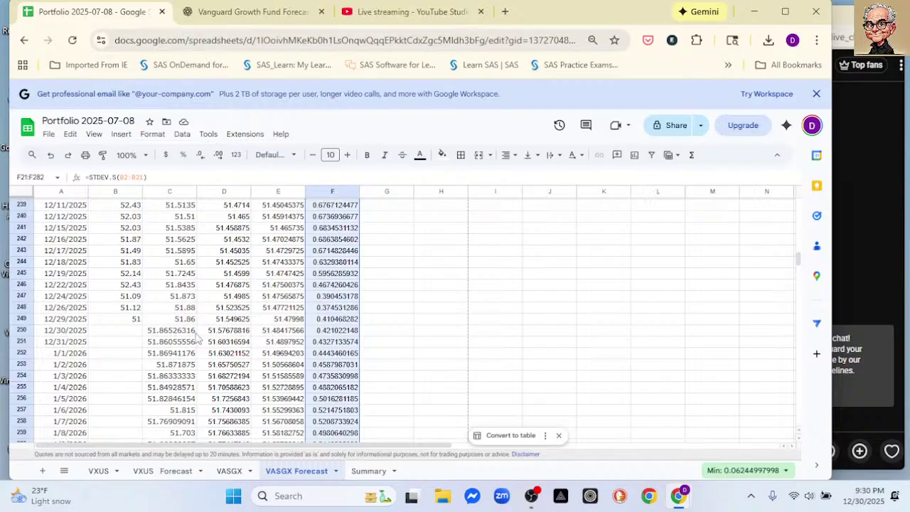
pyautogui.moveTo(166, 331); pyautogui.dragTo(351, 334)
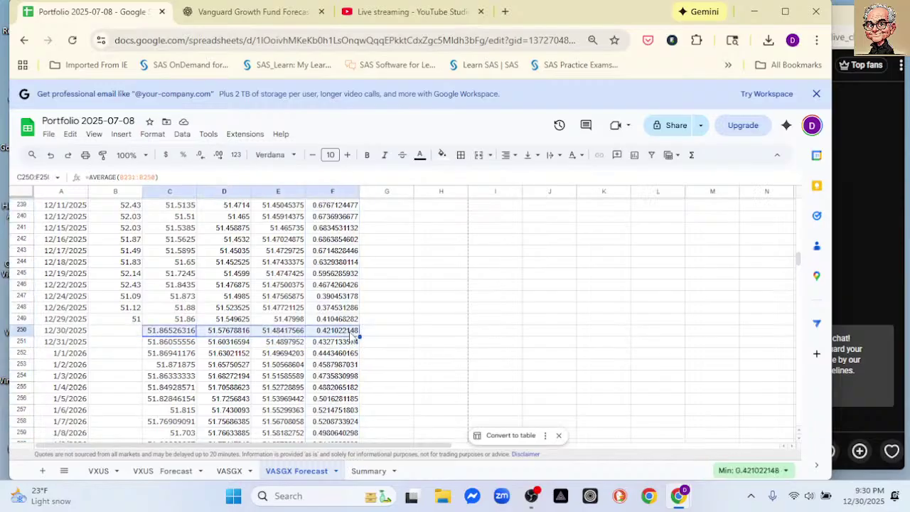
pyautogui.hotkey('ctrl', 'shift', 'Down')
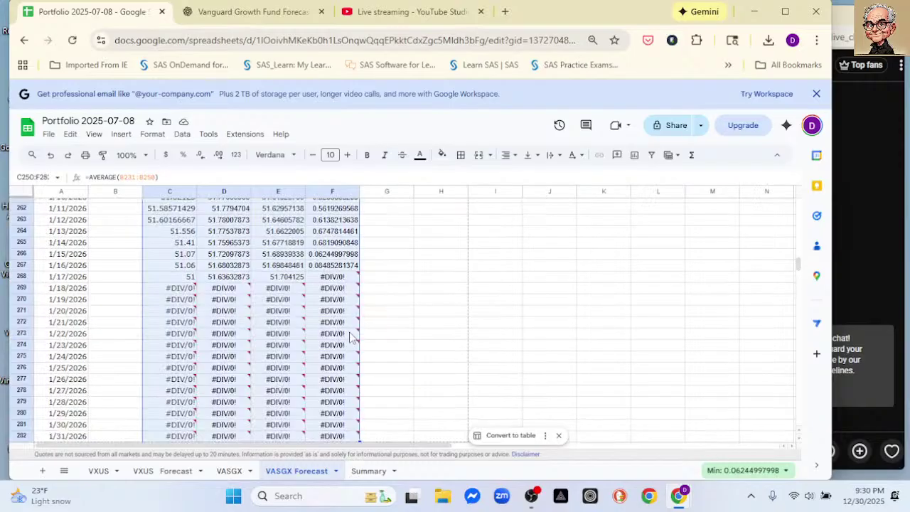
pyautogui.press('Delete')
pyautogui.scroll(5, 305, 313)
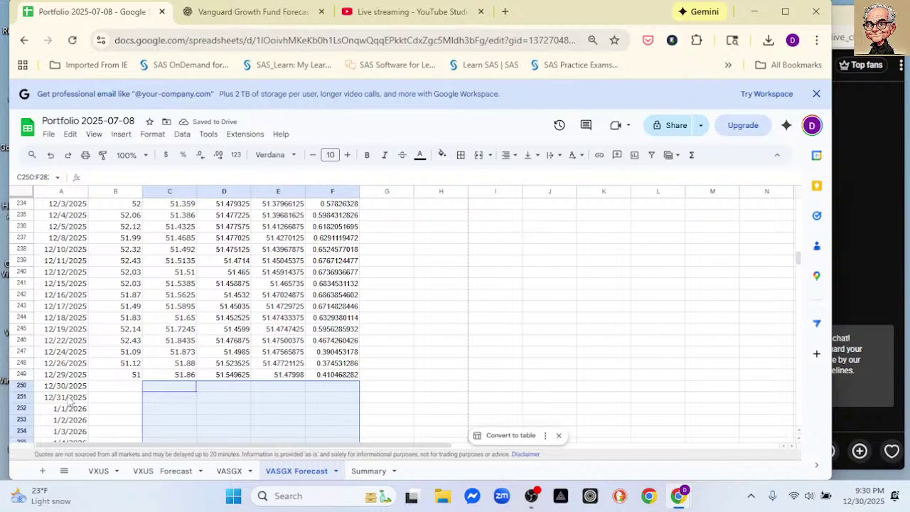
pyautogui.click(69, 402)
pyautogui.scroll(-3, 75, 412)
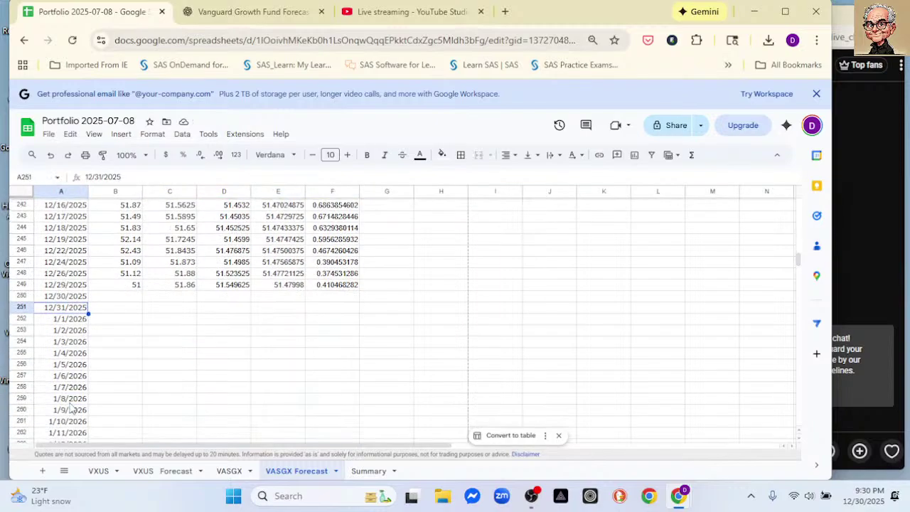
pyautogui.scroll(3, 76, 376)
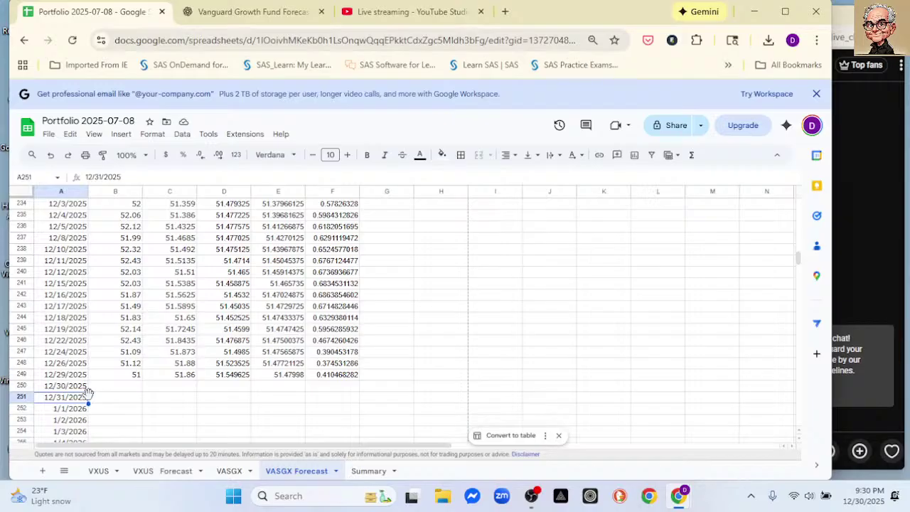
# Step: Enter =C21-2*F21 in cell G21 to compute the 20-day moving average minus two standard deviations
pyautogui.scroll(10, 369, 380)
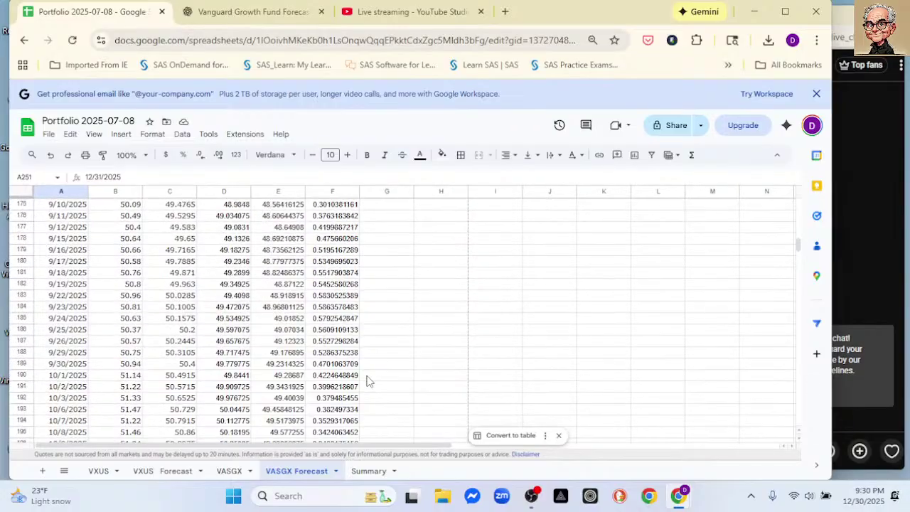
pyautogui.scroll(20, 369, 382)
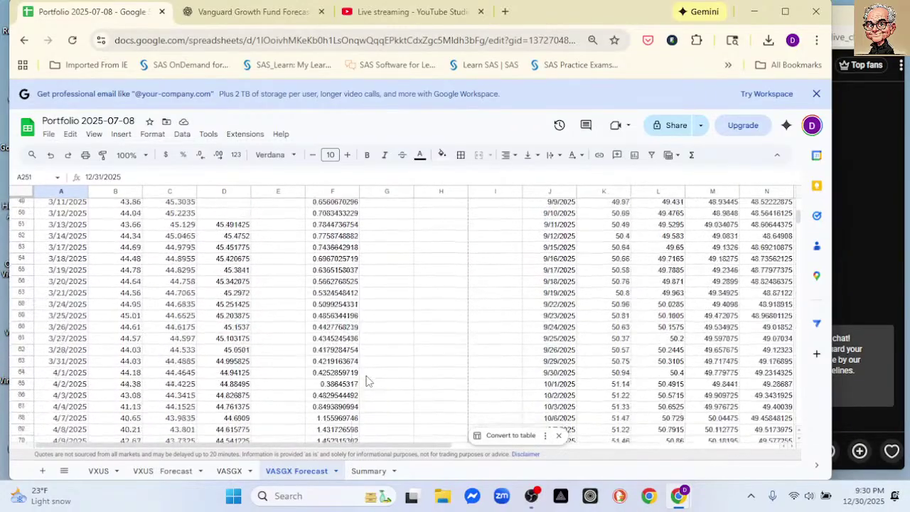
pyautogui.scroll(13, 368, 382)
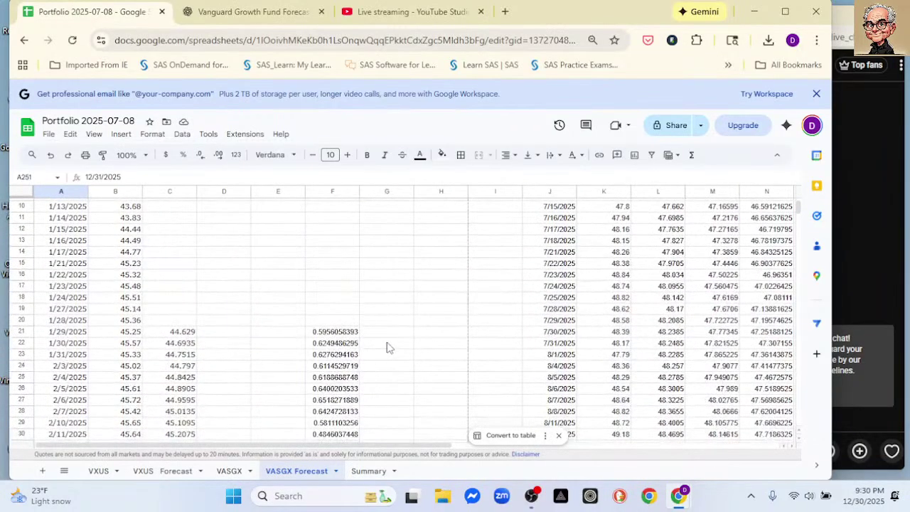
pyautogui.scroll(3, 391, 343)
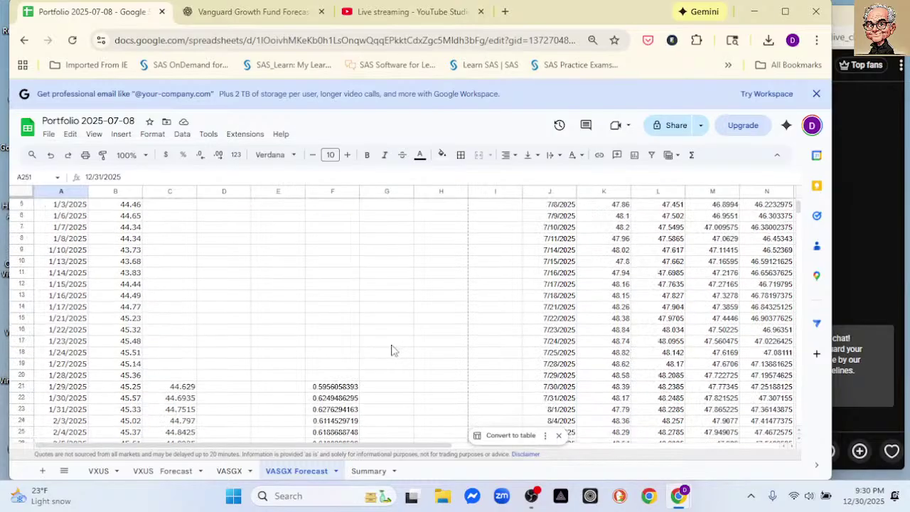
pyautogui.click(384, 387)
pyautogui.write('=')
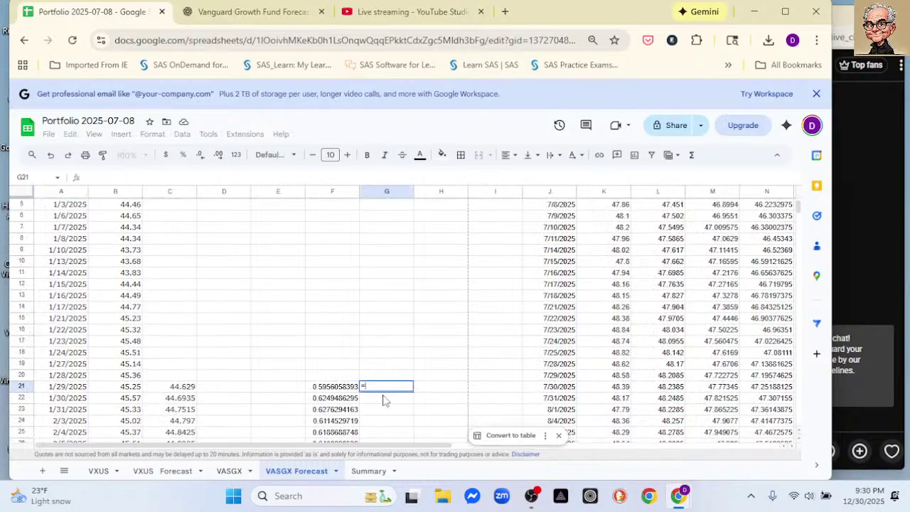
pyautogui.click(190, 390)
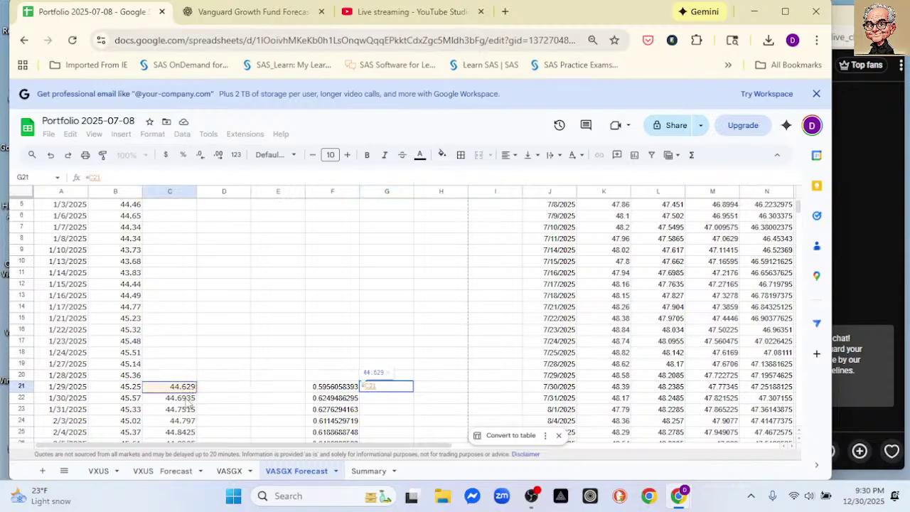
pyautogui.write('-2*')
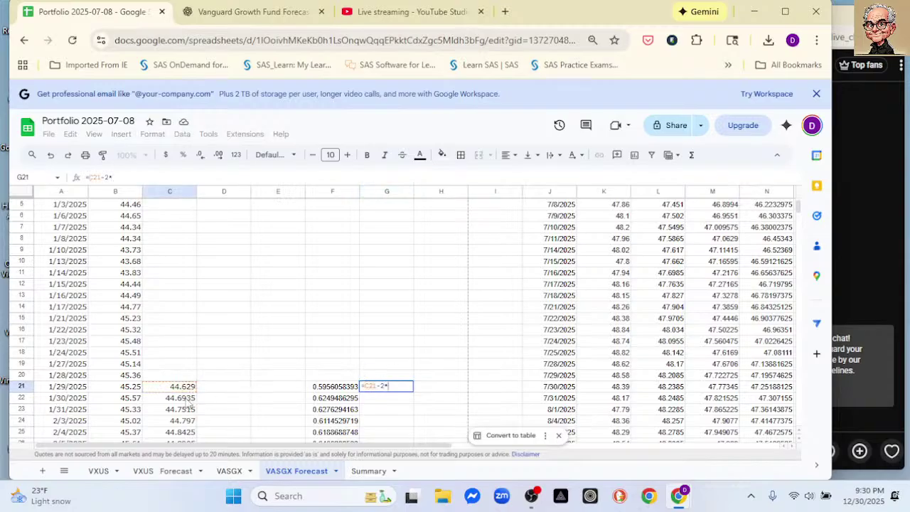
pyautogui.click(340, 389)
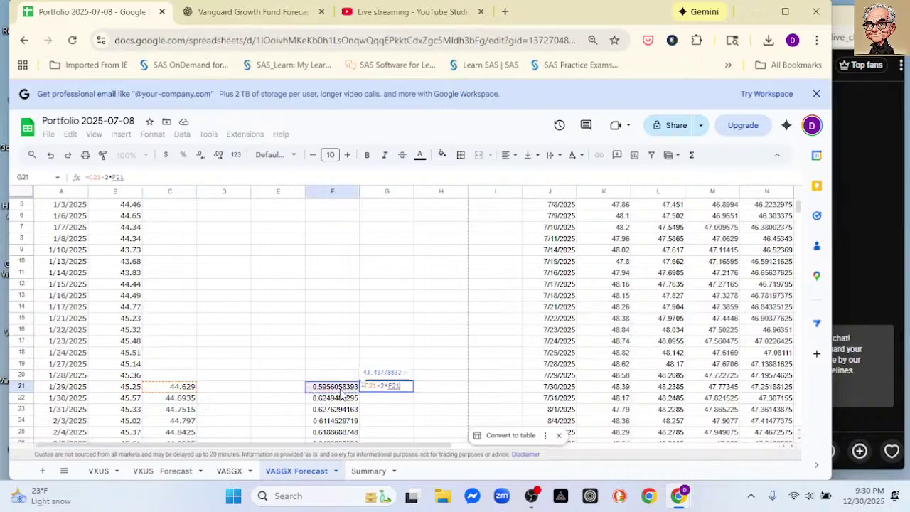
pyautogui.press('Return')
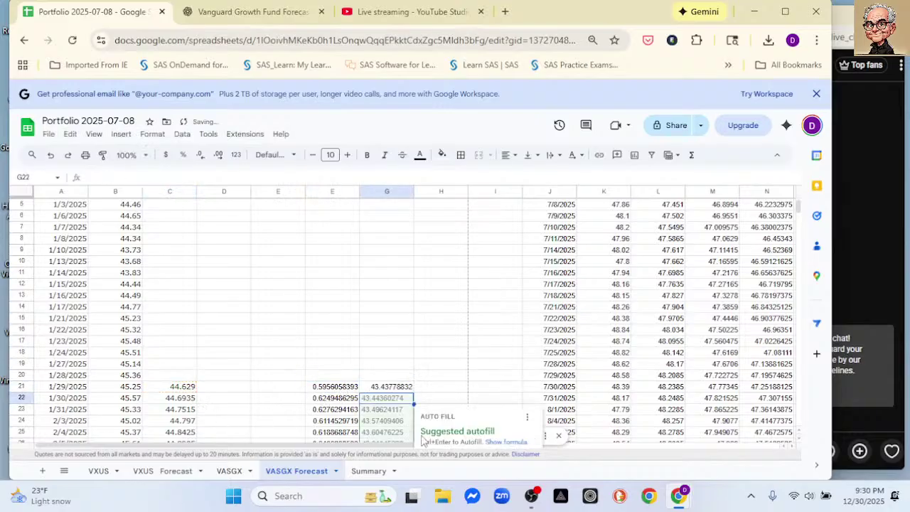
pyautogui.scroll(-3, 417, 359)
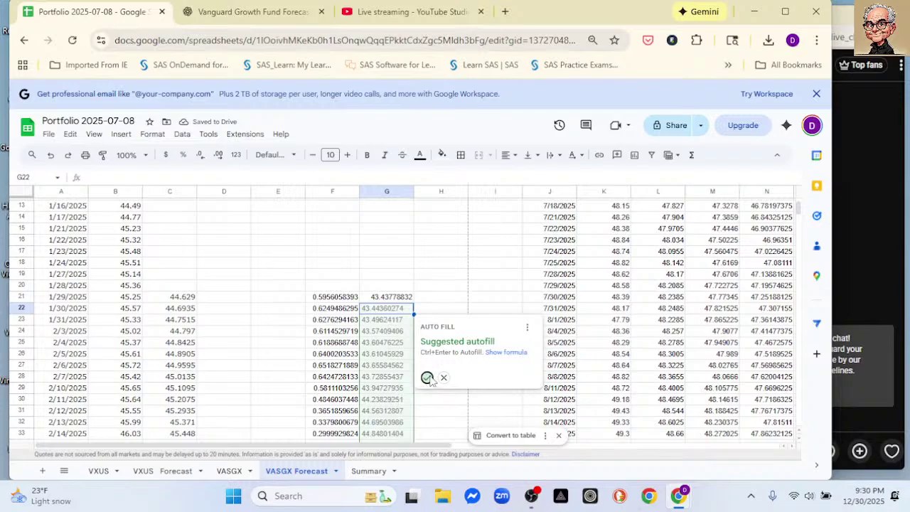
# Step: Fill the lower Bollinger Band formula down column G from G22 with the suggested autofill
pyautogui.click(427, 377)
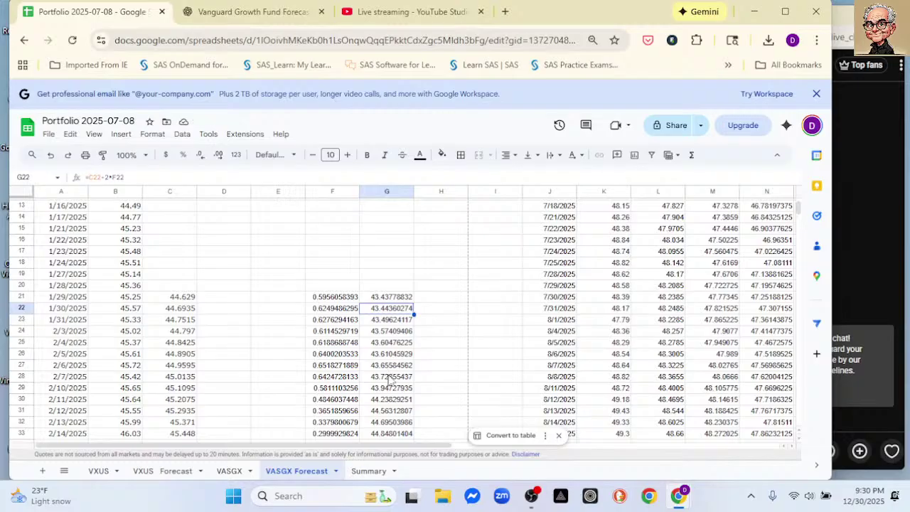
# Step: Enter =C21+2*F21 in cell H21 for the upper Bollinger Band and fill the formula down column H
pyautogui.click(433, 299)
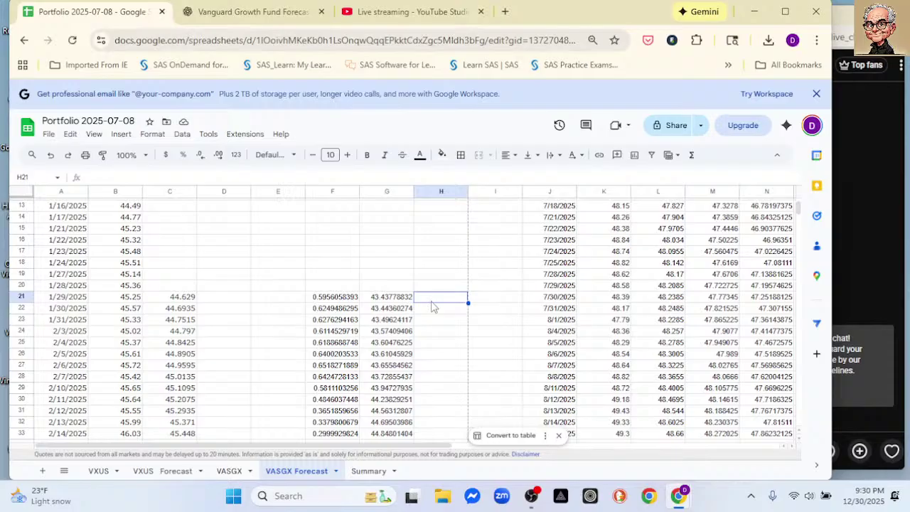
pyautogui.scroll(4, 435, 306)
pyautogui.scroll(-3, 436, 305)
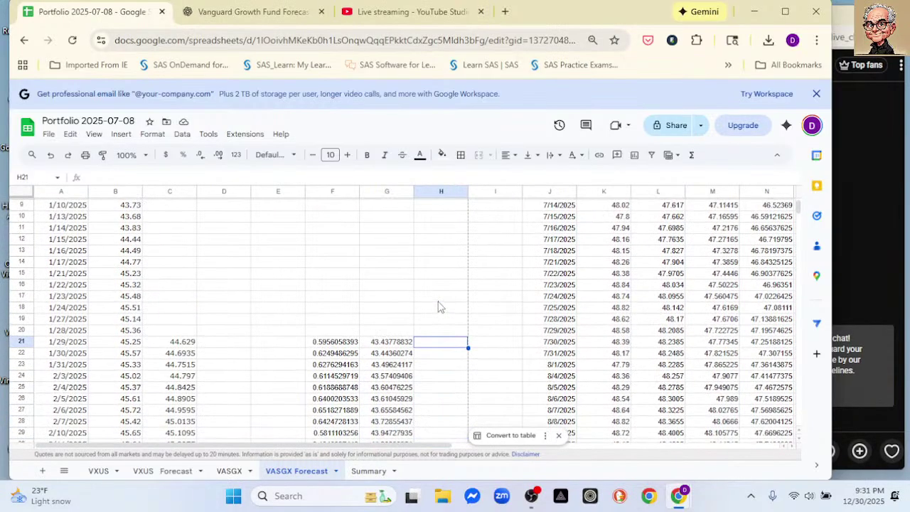
pyautogui.write('=')
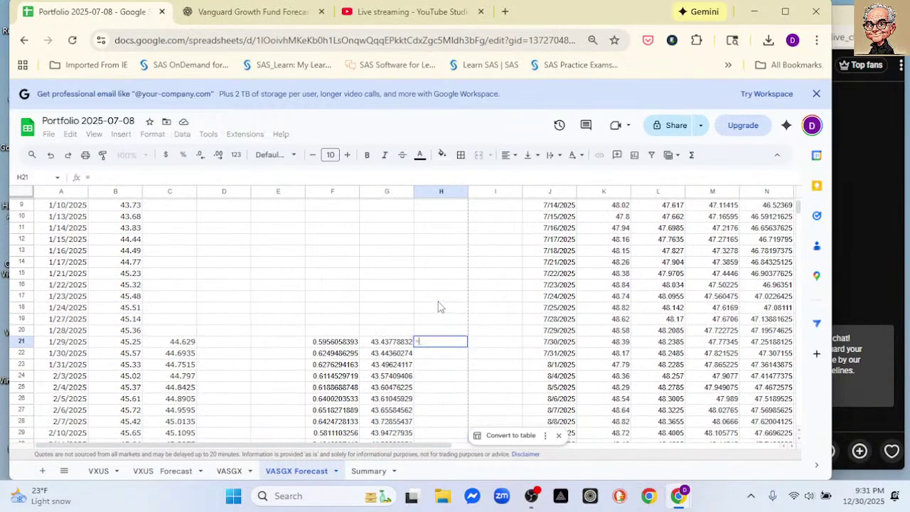
pyautogui.click(179, 344)
pyautogui.write('*')
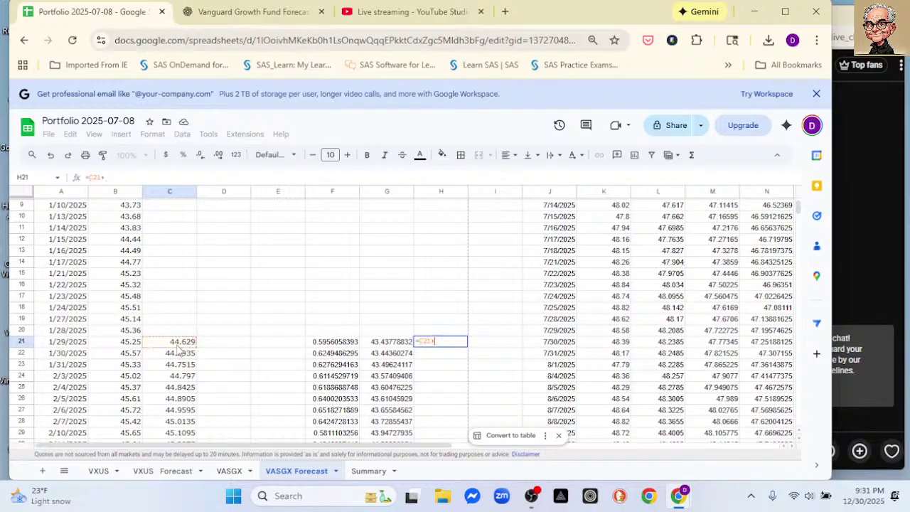
pyautogui.write('2*')
pyautogui.click(316, 343)
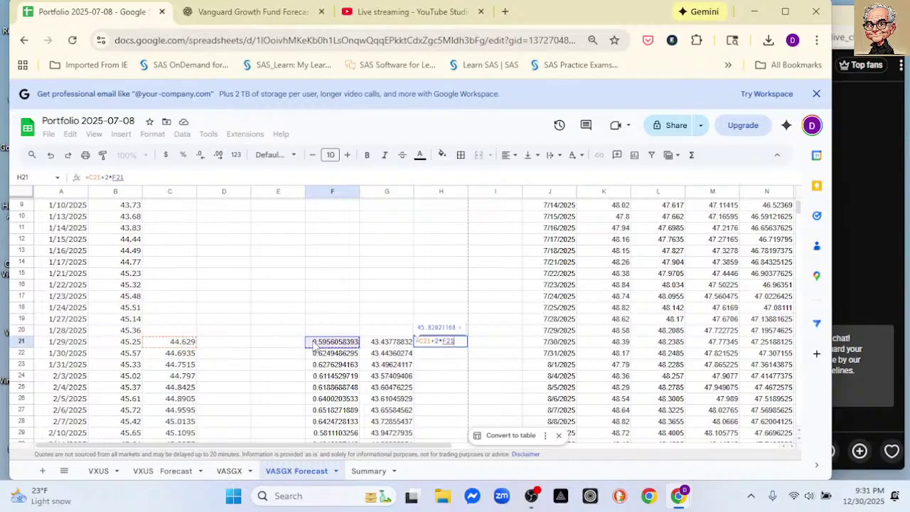
pyautogui.press('Return')
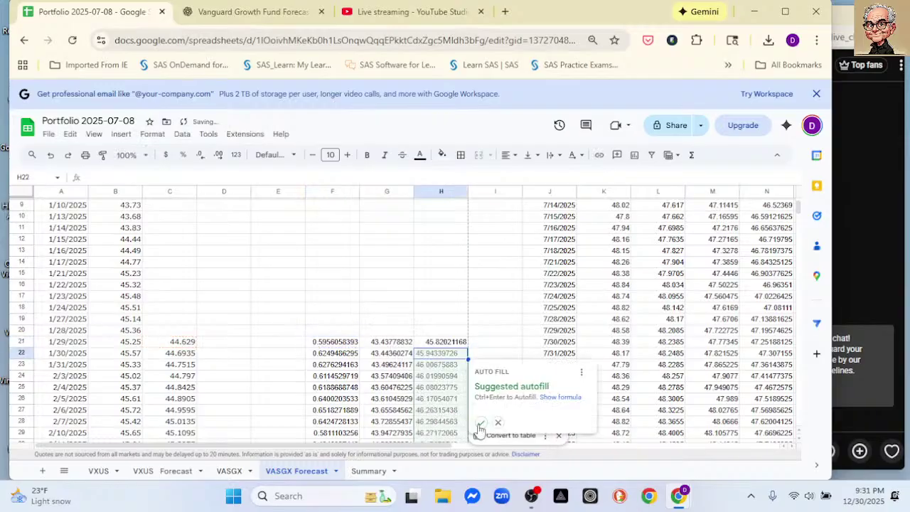
pyautogui.click(481, 423)
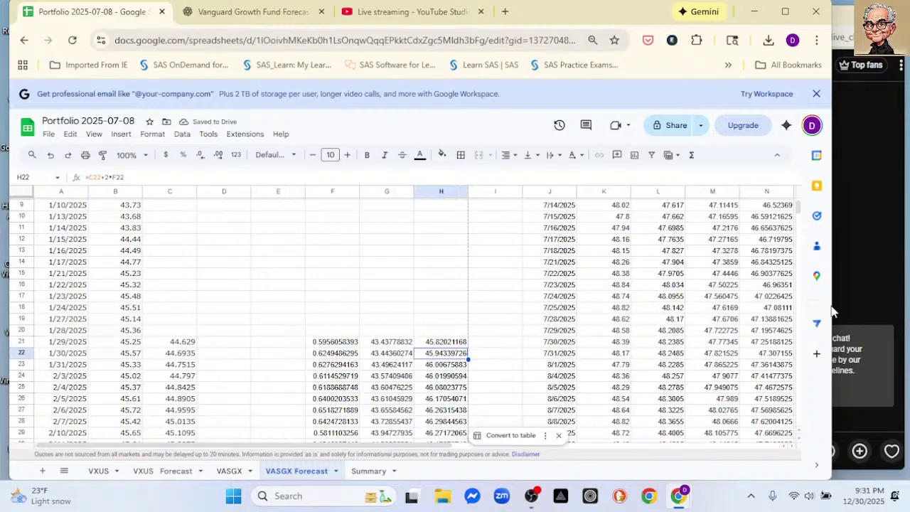
# Step: Insert a chart of the Date, Close, 20d SMA, BB Lower and BB Upper columns (J, K, L, P and Q) from the queried table
pyautogui.moveTo(835, 307); pyautogui.dragTo(718, 312)
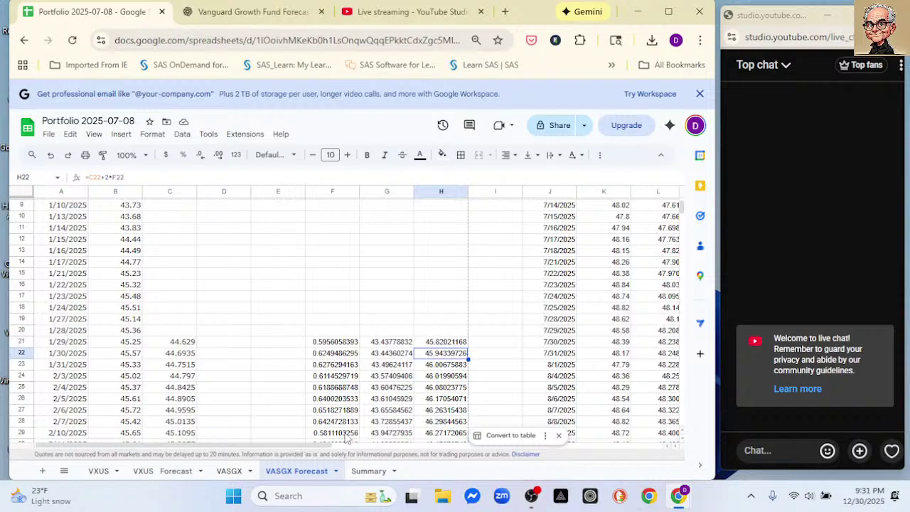
pyautogui.moveTo(327, 446); pyautogui.dragTo(489, 427)
pyautogui.scroll(3, 464, 331)
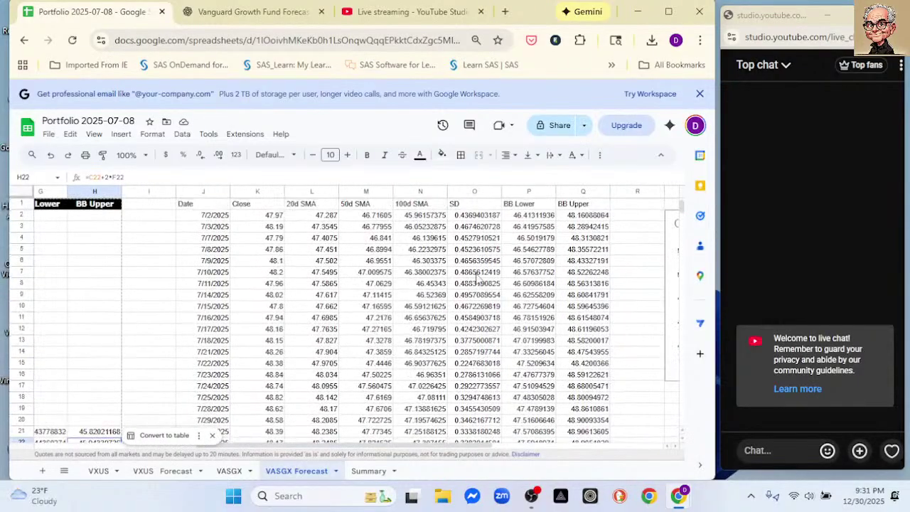
pyautogui.click(192, 192)
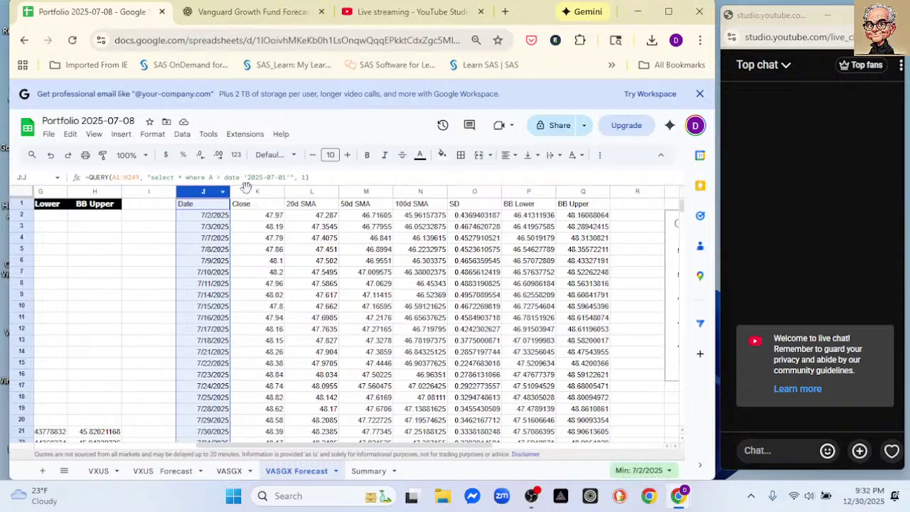
pyautogui.keyDown('ctrl'); pyautogui.click(253, 192); pyautogui.keyUp('ctrl')
pyautogui.keyDown('ctrl'); pyautogui.click(311, 192); pyautogui.keyUp('ctrl')
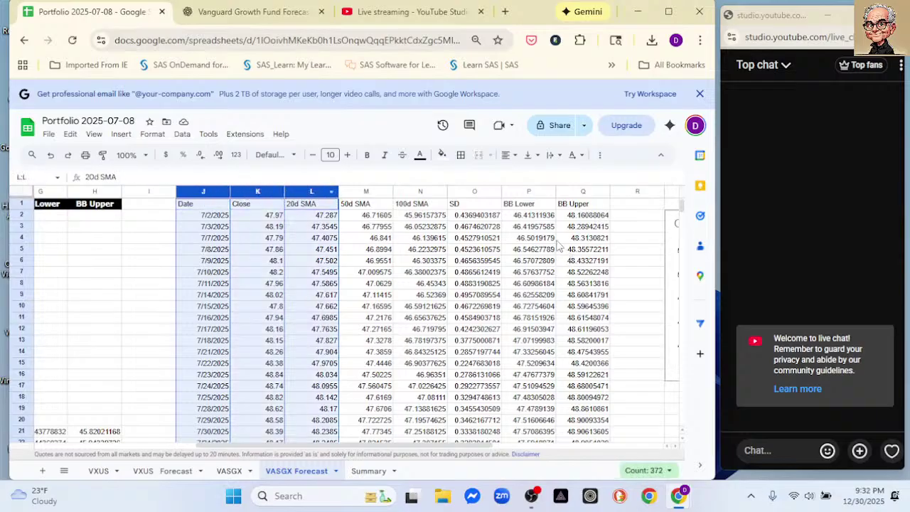
pyautogui.keyDown('ctrl'); pyautogui.click(526, 192); pyautogui.keyUp('ctrl')
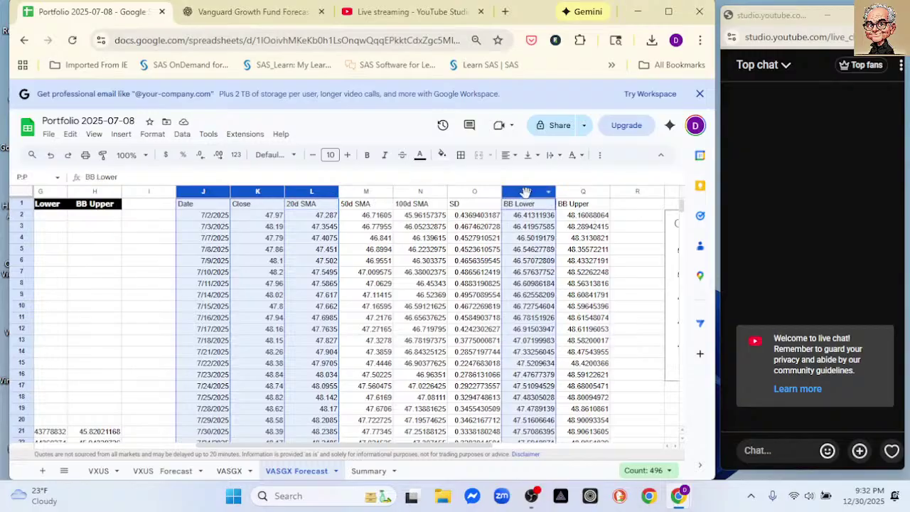
pyautogui.keyDown('ctrl'); pyautogui.click(576, 192); pyautogui.keyUp('ctrl')
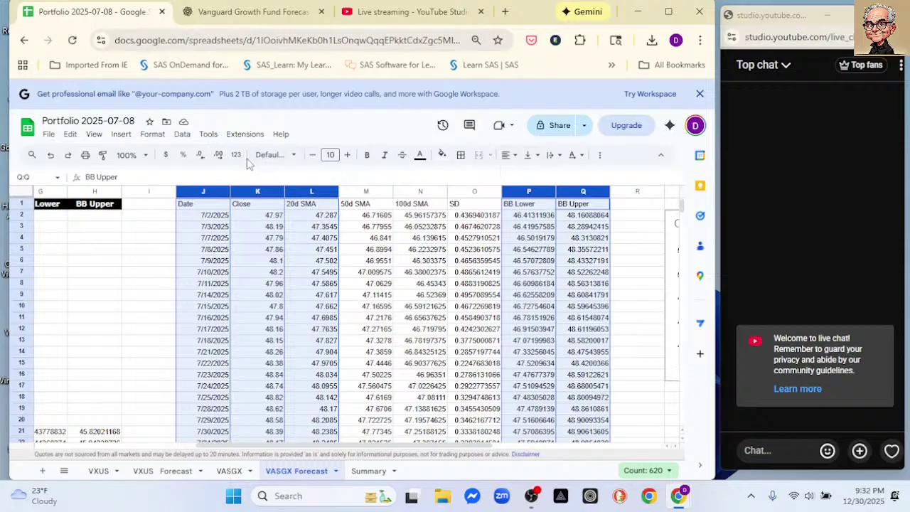
pyautogui.click(121, 134)
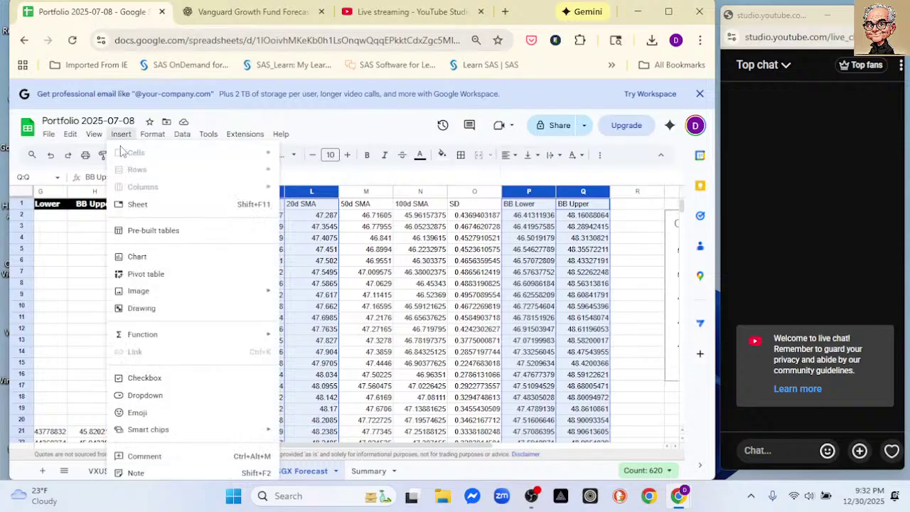
pyautogui.click(171, 257)
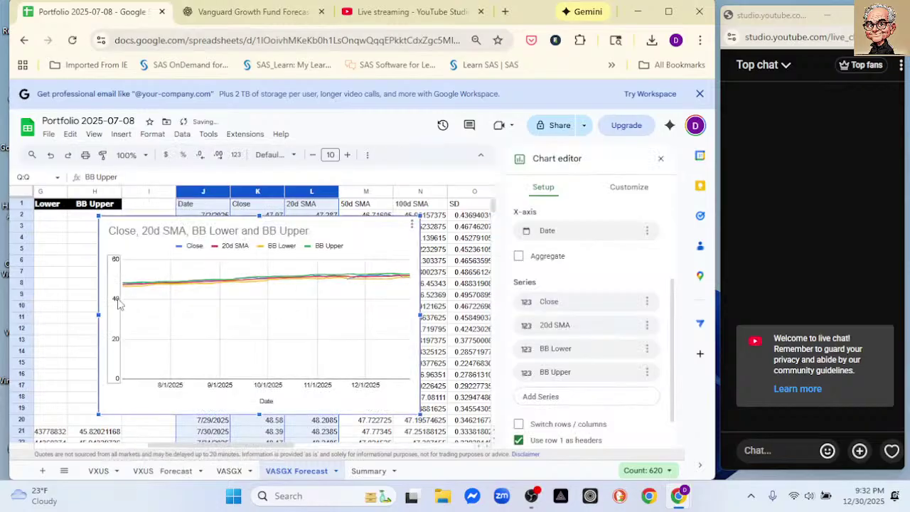
# Step: Set the new chart's vertical axis range to a minimum of 45 and a maximum of 53
pyautogui.doubleClick(117, 300)
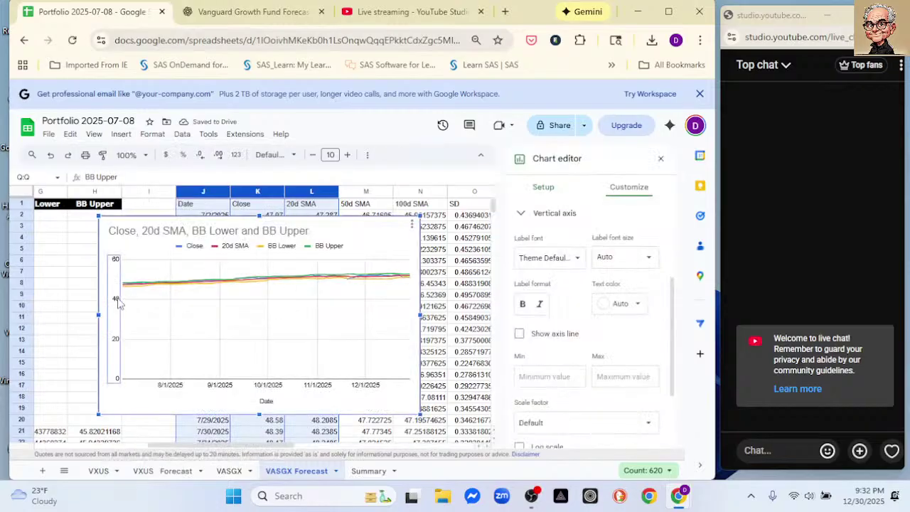
pyautogui.click(524, 377)
pyautogui.write('4')
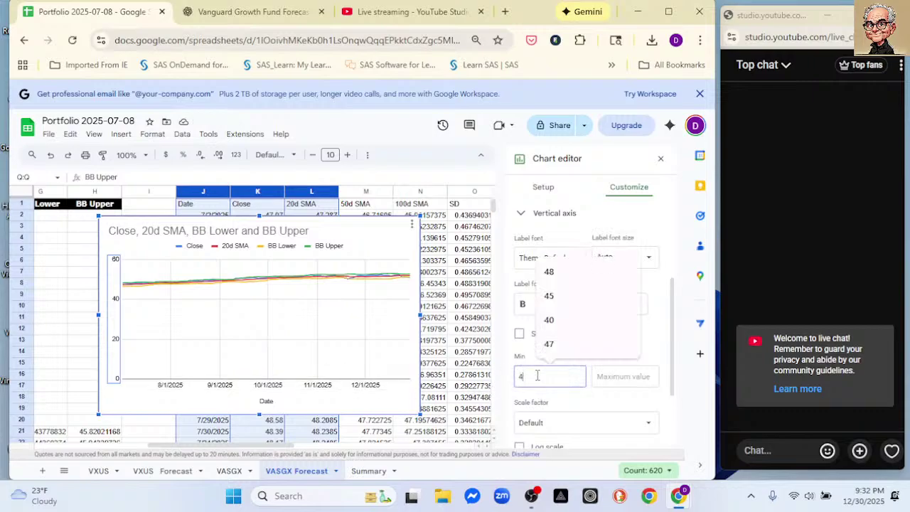
pyautogui.write('5')
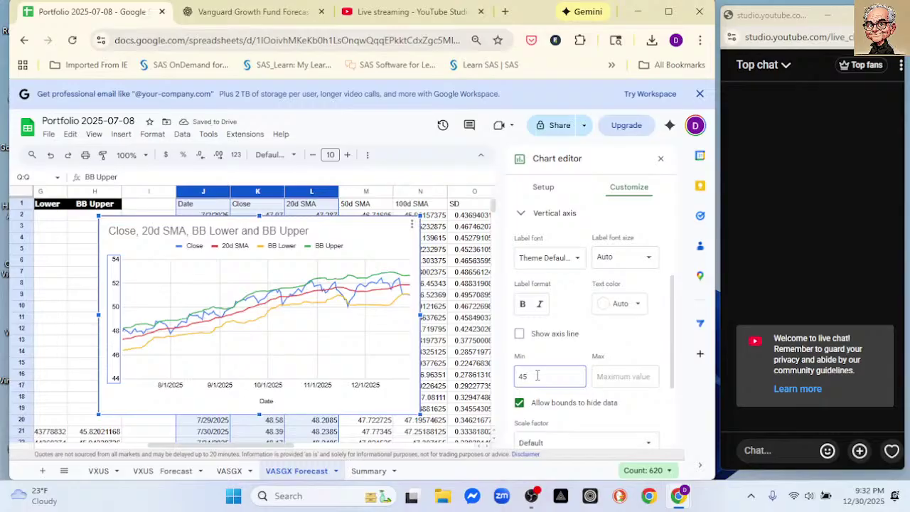
pyautogui.click(606, 379)
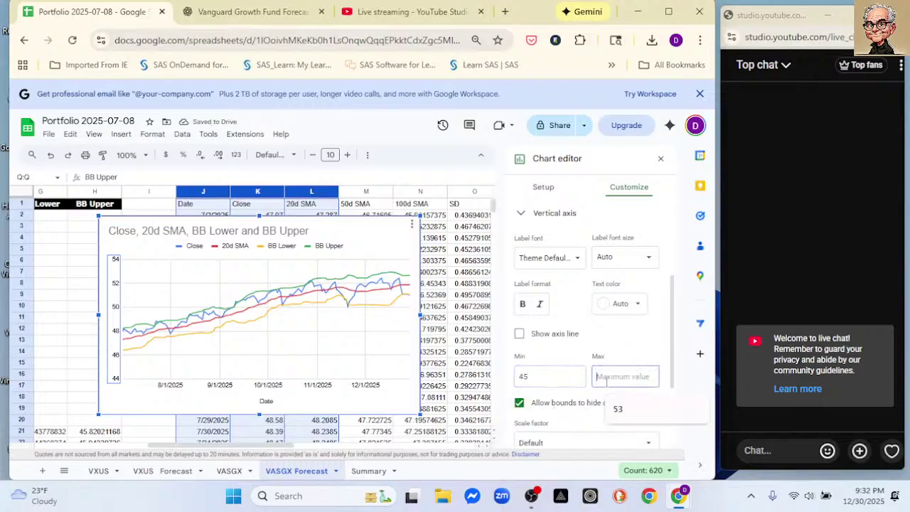
pyautogui.click(630, 411)
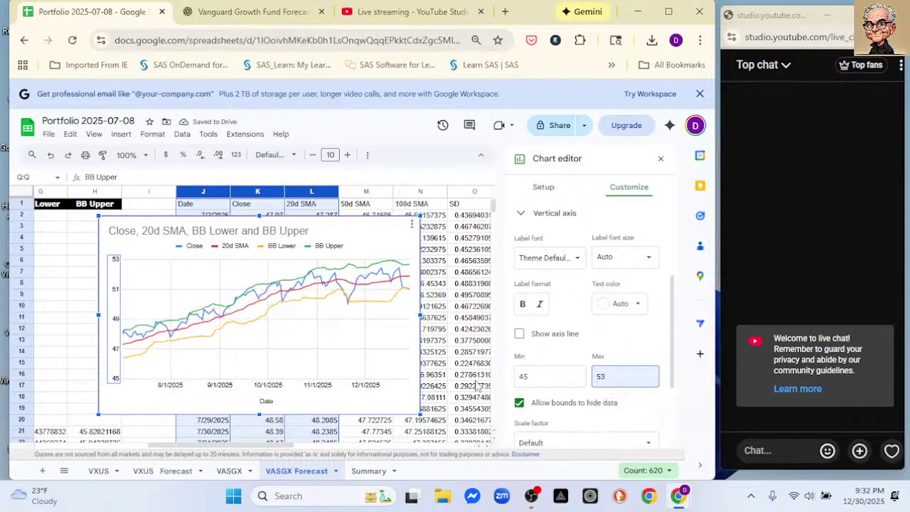
# Step: Set the chart's vertical axis minimum to 46 and close the chart editor
pyautogui.click(549, 378)
pyautogui.press('BackSpace')
pyautogui.write('6')
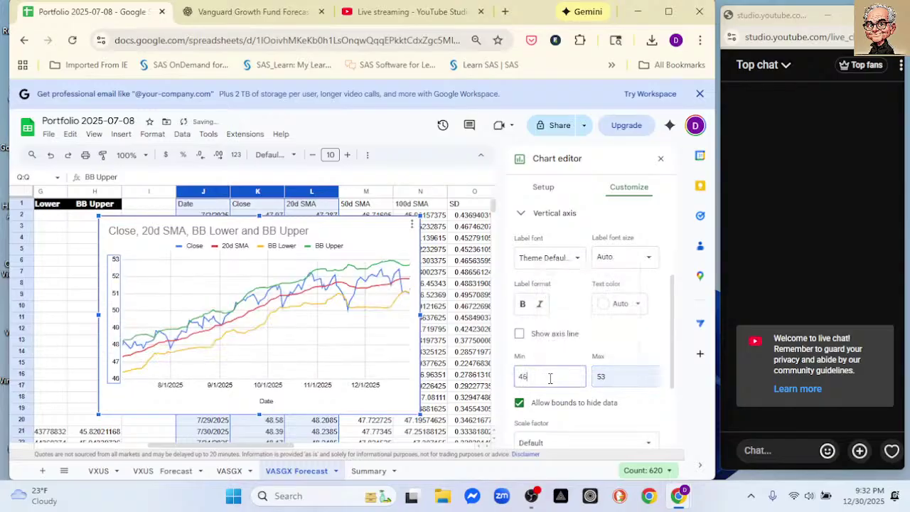
pyautogui.click(660, 158)
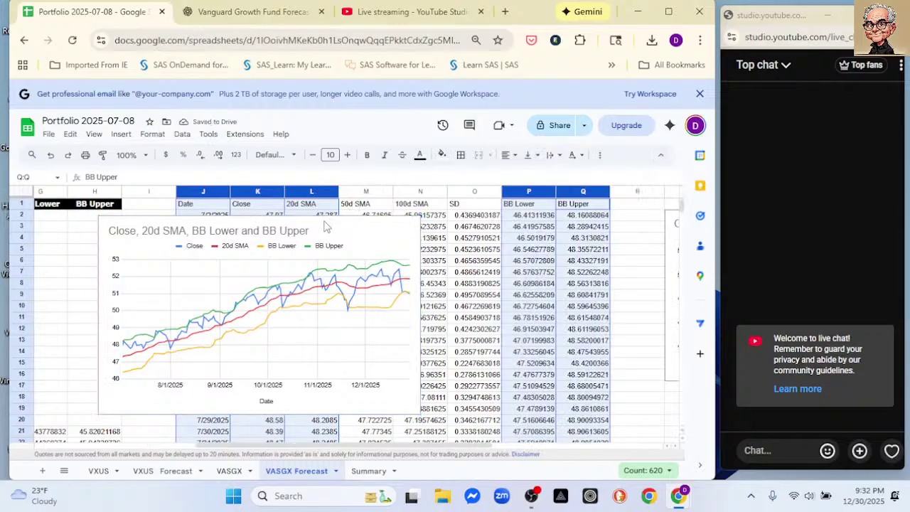
# Step: Move the Bollinger Band chart up to just below the header row and enlarge it downward to row 20 and sideways over column G
pyautogui.moveTo(325, 226)
pyautogui.mouseDown()
pyautogui.moveTo(306, 209)
pyautogui.moveTo(322, 211)
pyautogui.mouseUp()
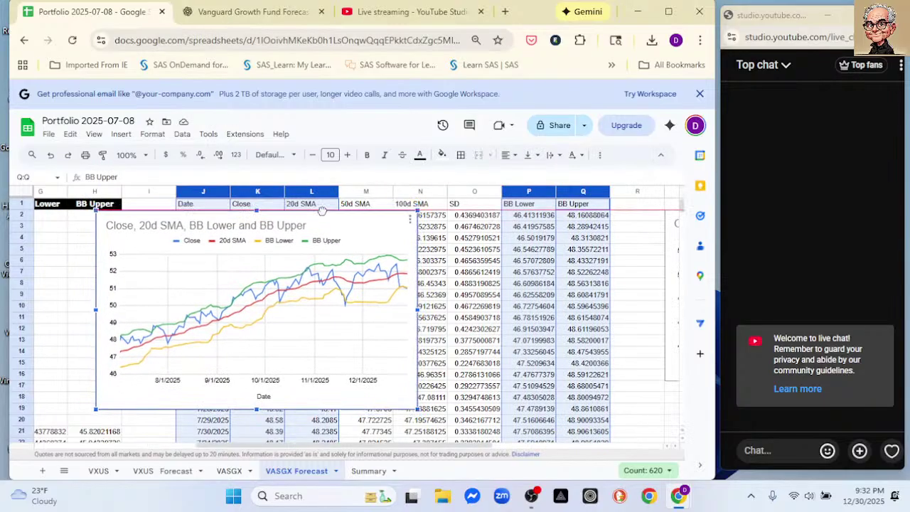
pyautogui.moveTo(417, 410); pyautogui.dragTo(437, 417)
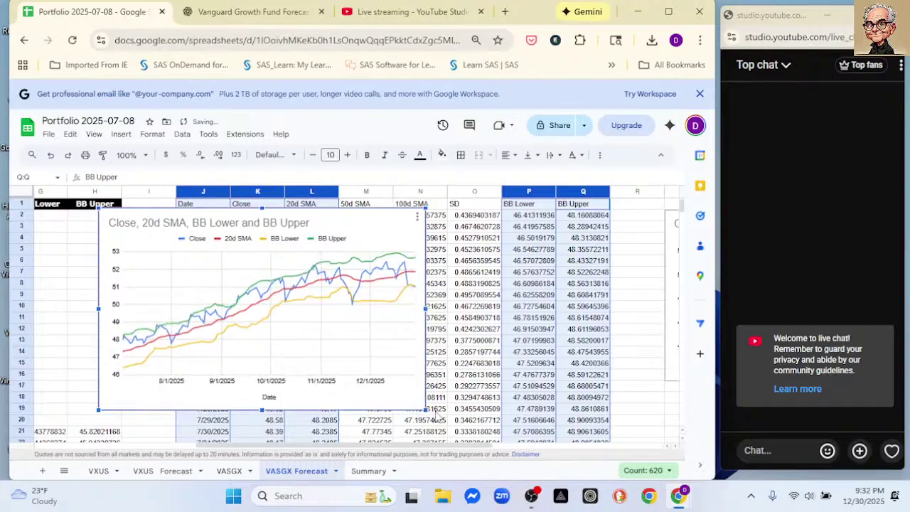
pyautogui.hscroll(-8, 436, 417)
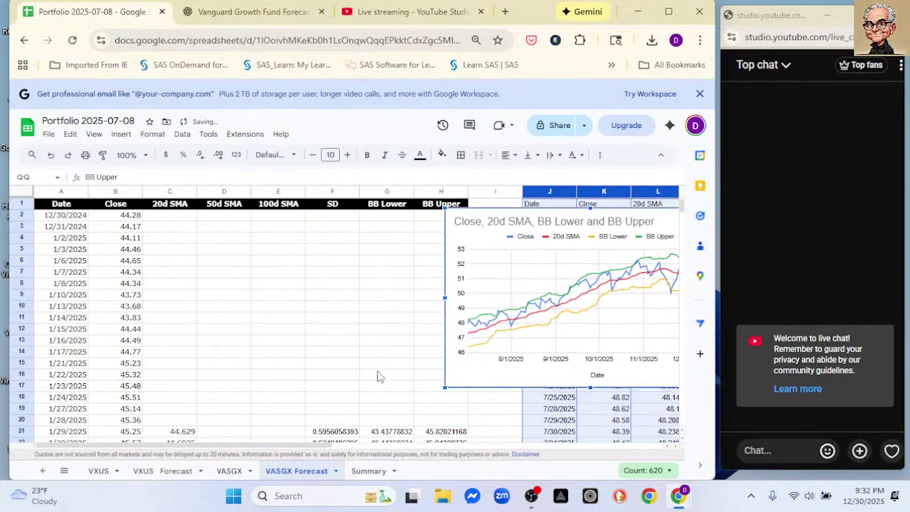
pyautogui.moveTo(333, 449); pyautogui.dragTo(412, 442)
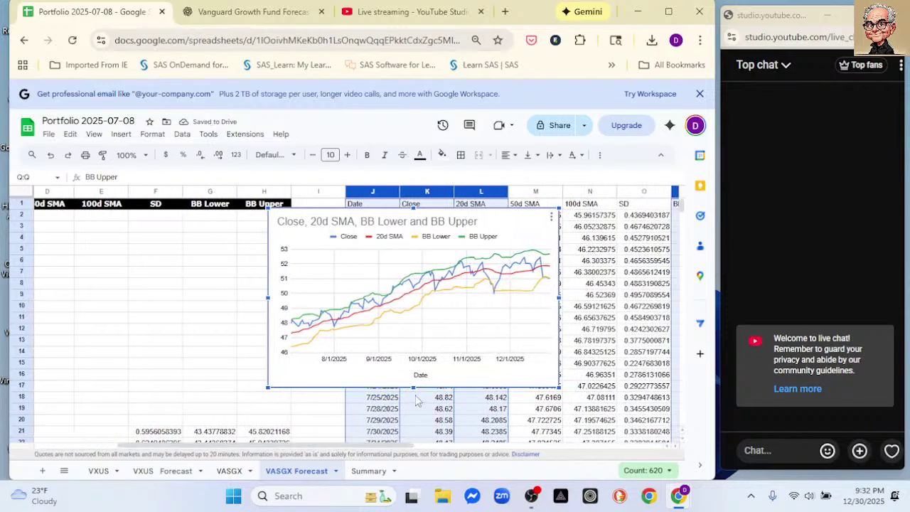
pyautogui.moveTo(413, 387); pyautogui.dragTo(416, 419)
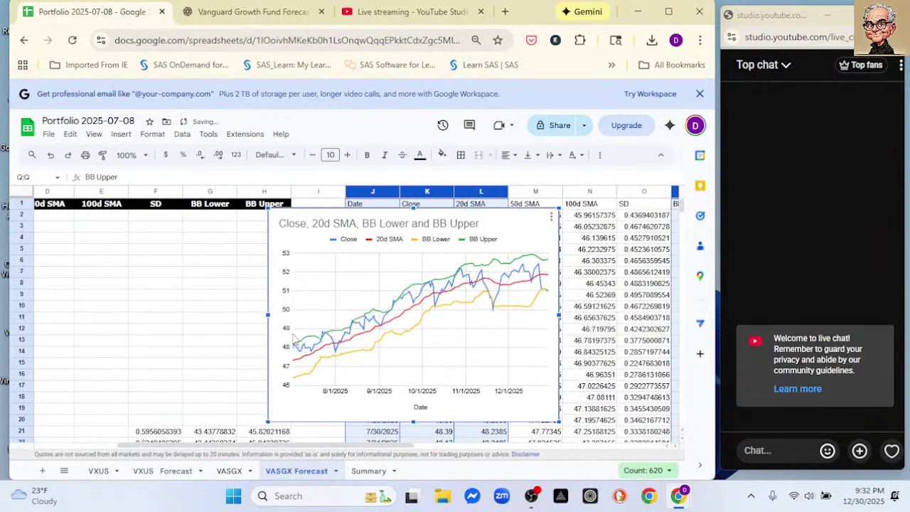
pyautogui.moveTo(269, 315); pyautogui.dragTo(174, 315)
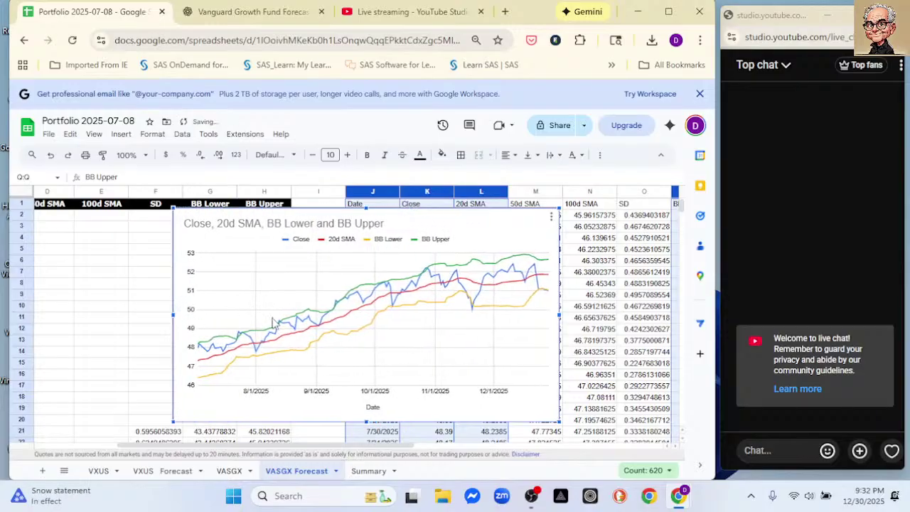
# Step: Examine how the closing price moves relative to the 20-day average and the lower and upper bands along the chart
pyautogui.moveTo(258, 355)
pyautogui.moveTo(310, 335)
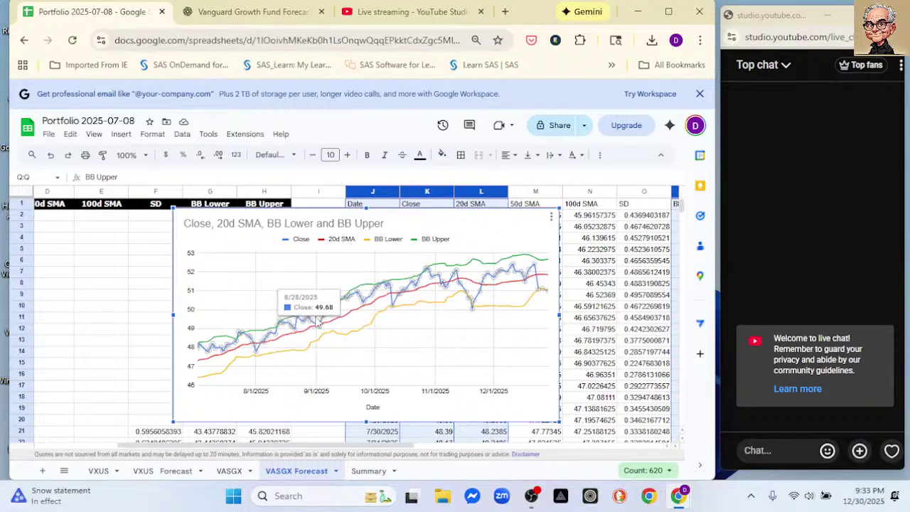
pyautogui.moveTo(315, 316)
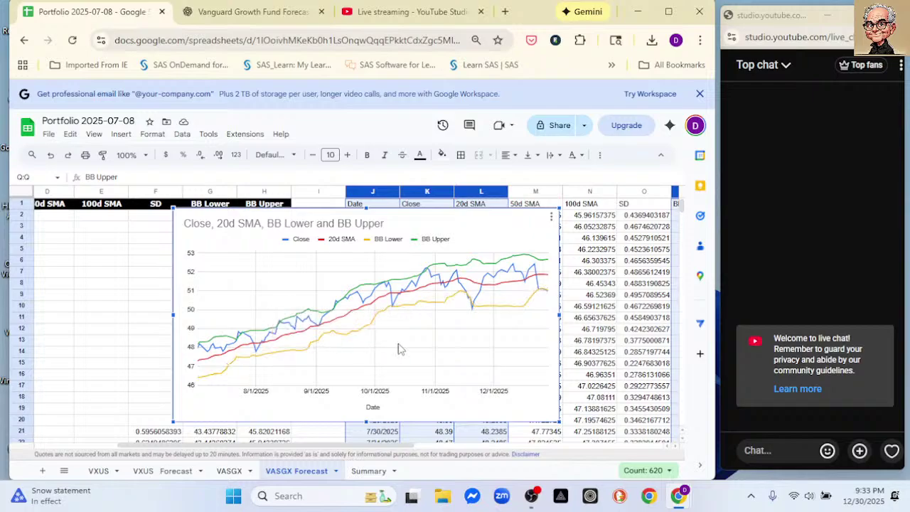
pyautogui.moveTo(369, 317)
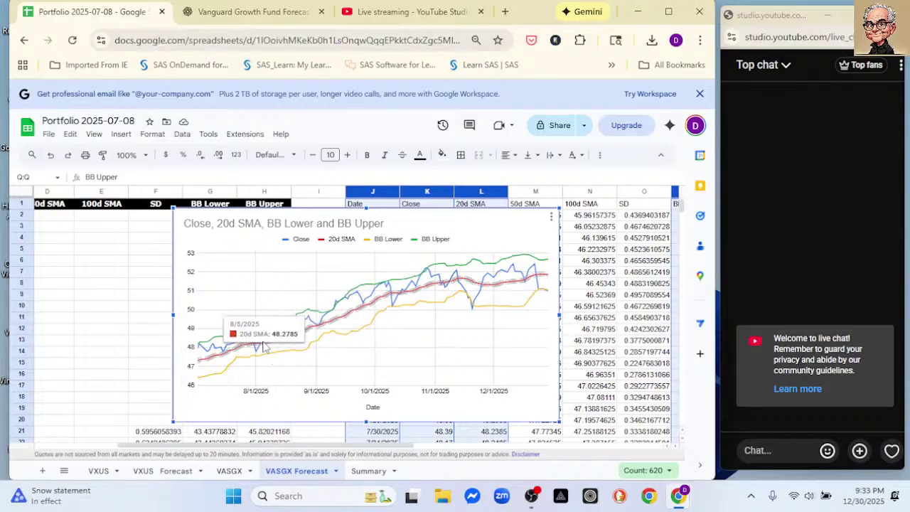
pyautogui.moveTo(403, 282)
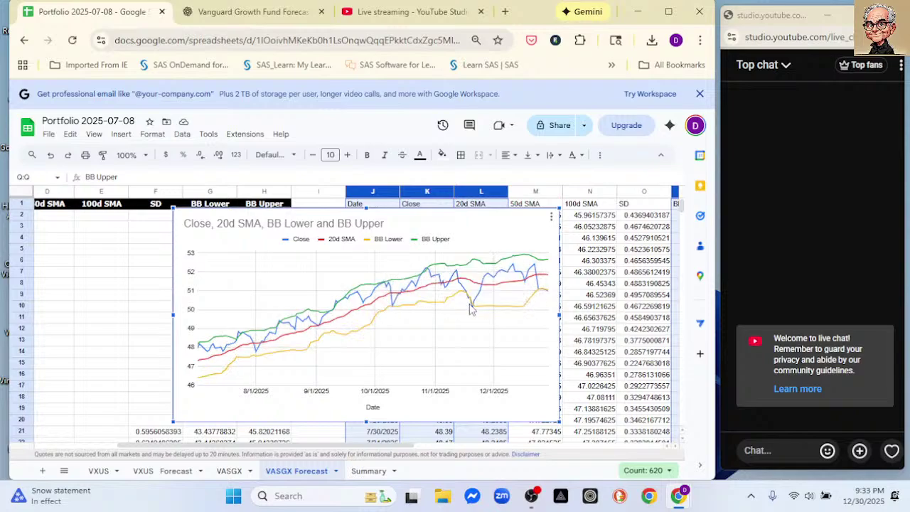
pyautogui.moveTo(496, 283)
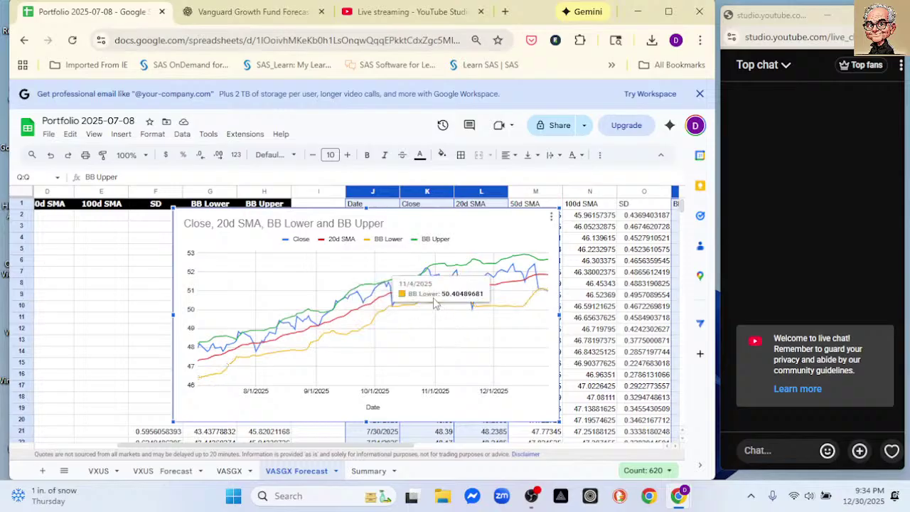
pyautogui.moveTo(430, 278)
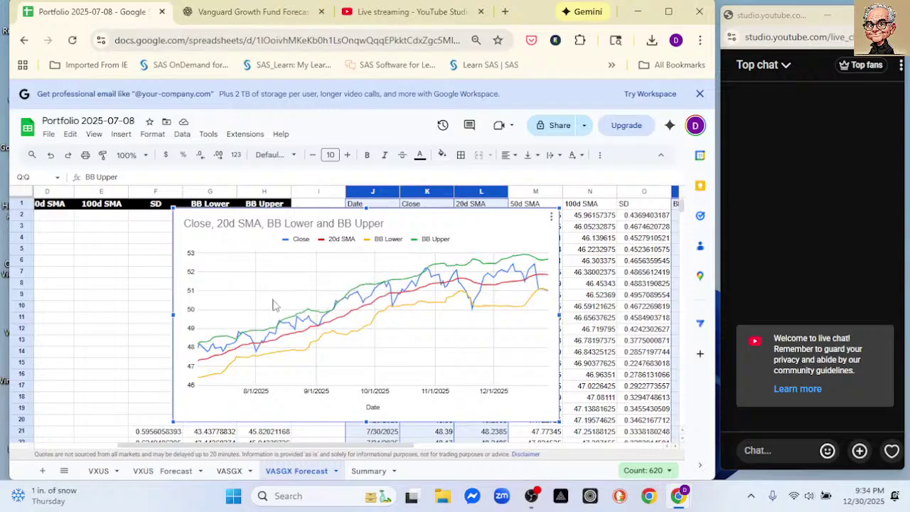
# Step: Add a new sheet to the workbook and name it VASGX Dashbaord
pyautogui.click(42, 470)
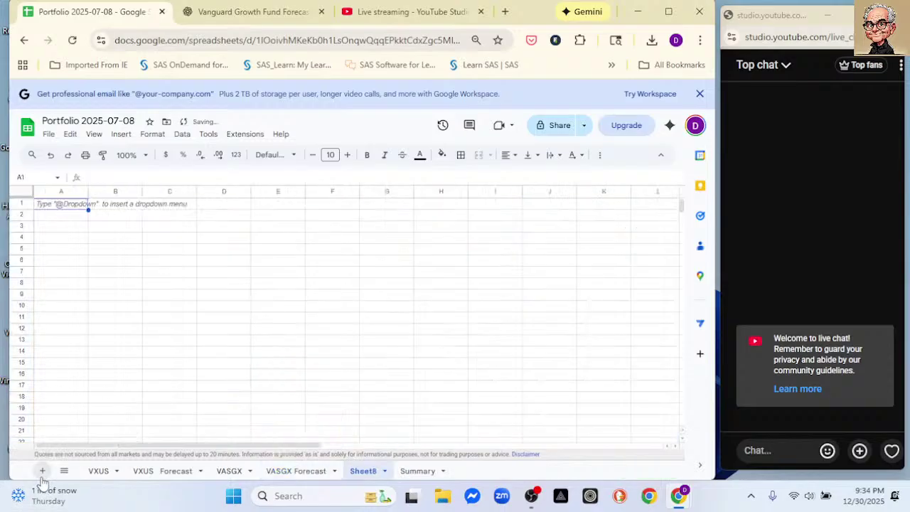
pyautogui.doubleClick(372, 471)
pyautogui.write('VASGX')
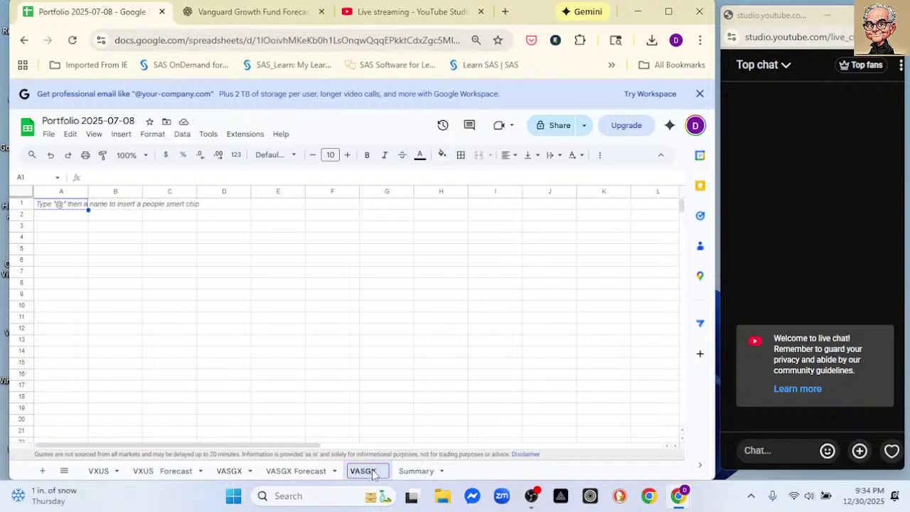
pyautogui.write(' Da')
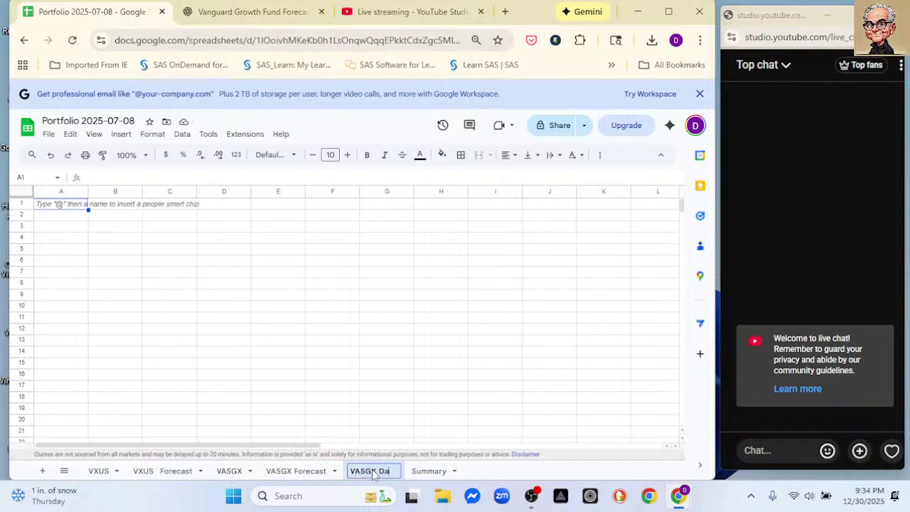
pyautogui.write('sh')
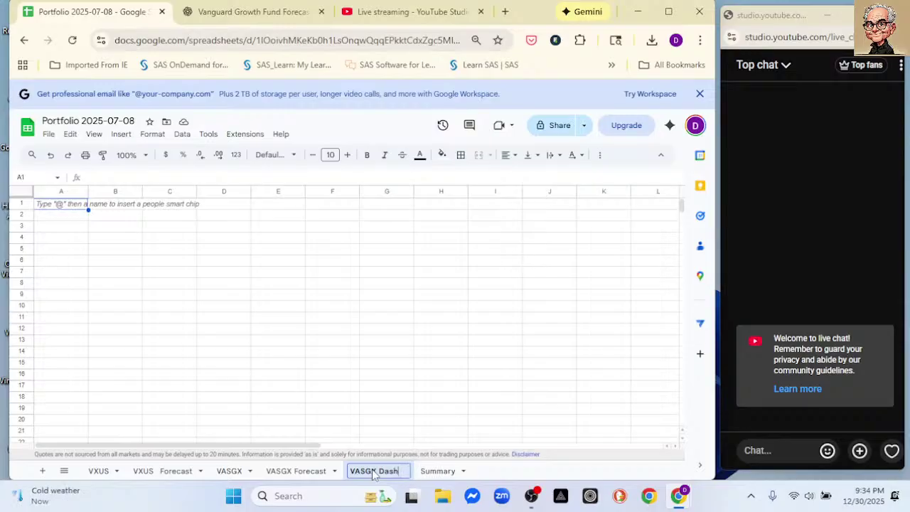
pyautogui.write('boar')
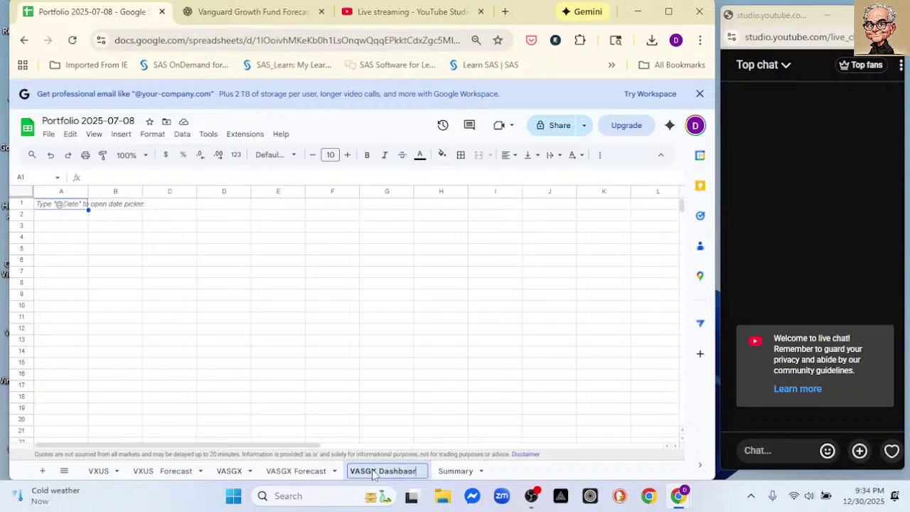
pyautogui.write('d')
pyautogui.press('Return')
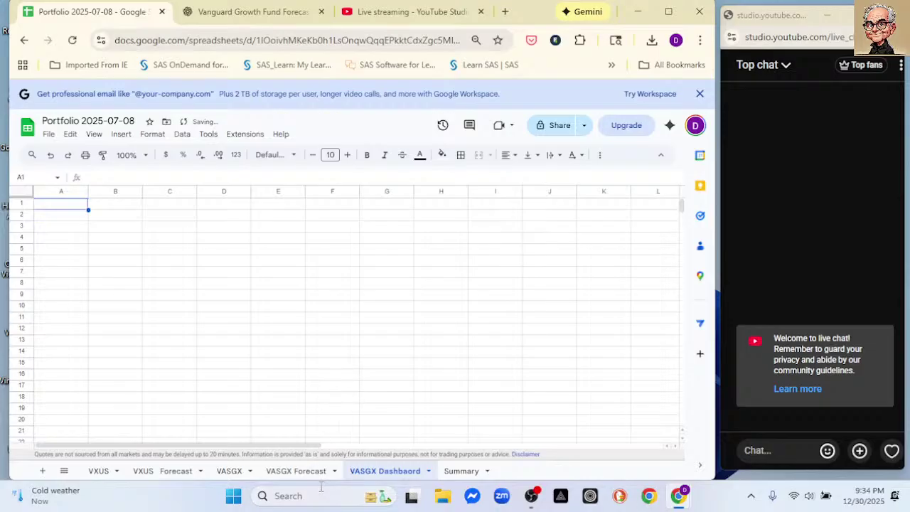
# Step: Copy the Close, 20d, 50d and 100d SMA chart from the VASGX Forecast sheet onto the VASGX Dashbaord sheet
pyautogui.click(296, 471)
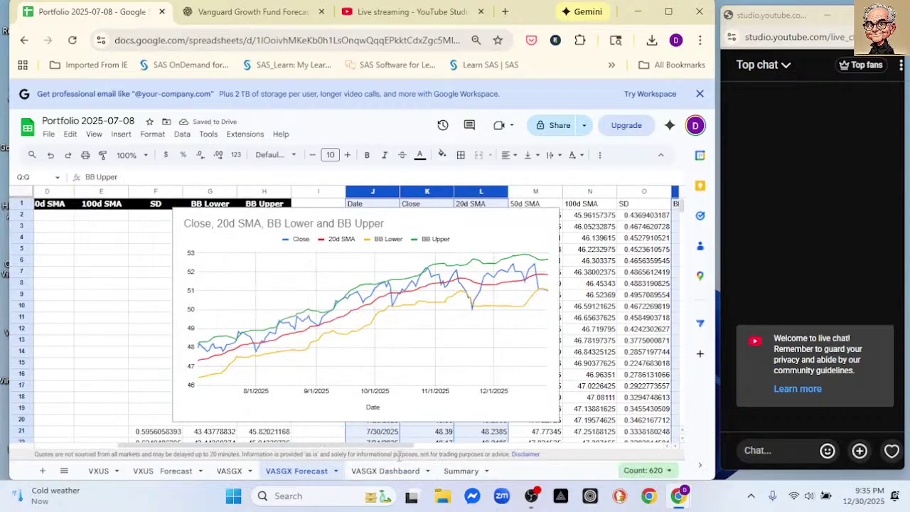
pyautogui.moveTo(399, 448); pyautogui.dragTo(579, 403)
pyautogui.click(480, 227)
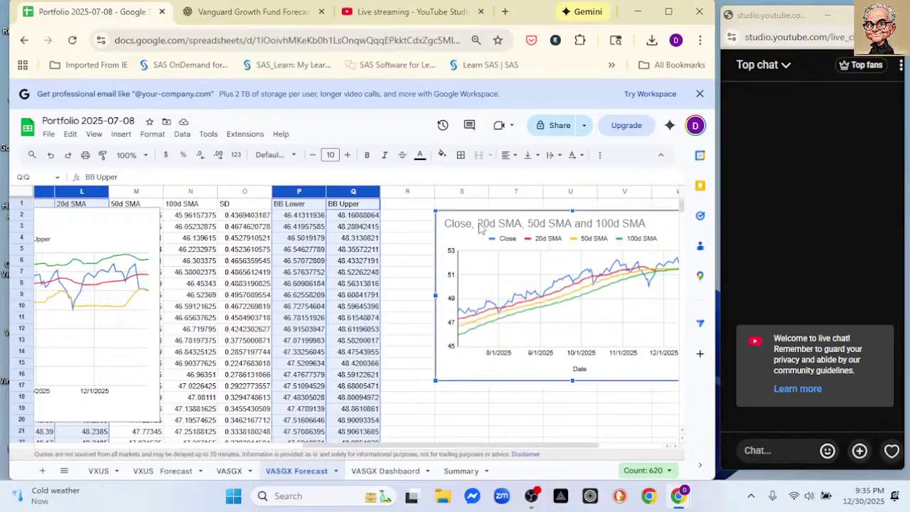
pyautogui.press('Escape')
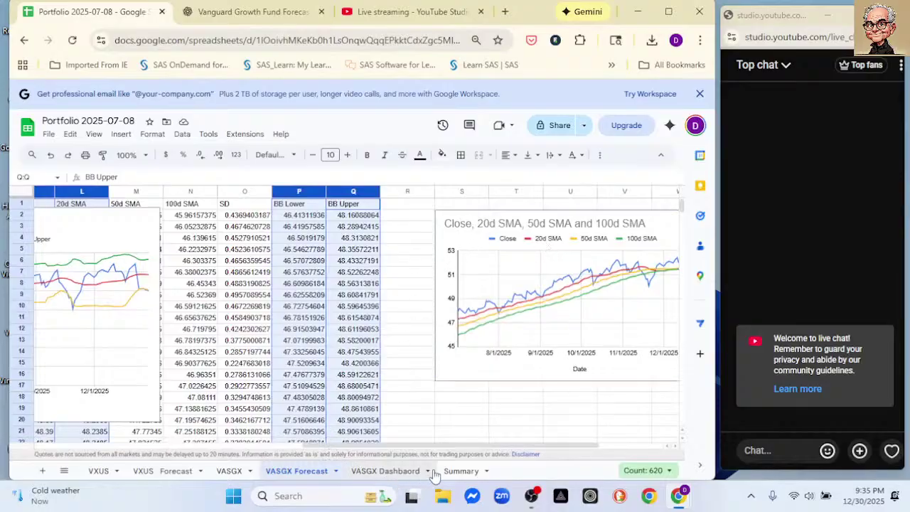
pyautogui.click(393, 472)
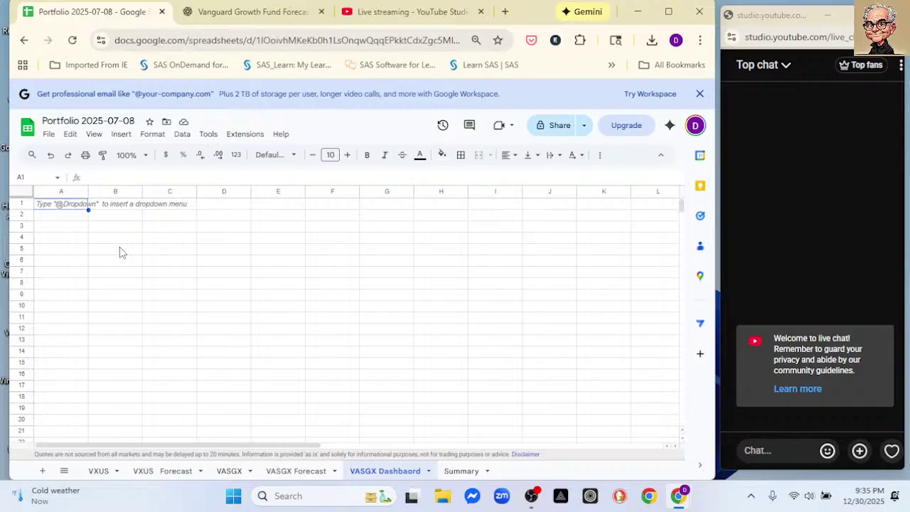
pyautogui.hotkey('ctrl', 'v')
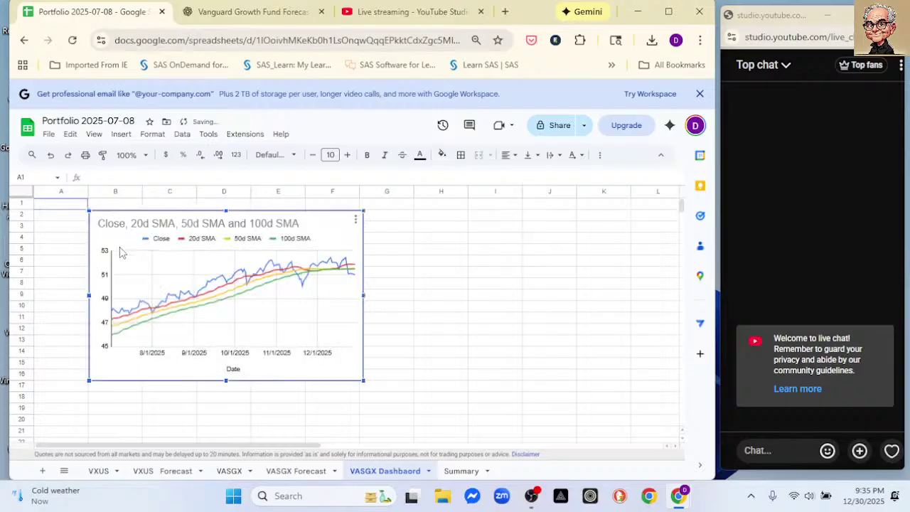
# Step: Paste another copy of the VASGX Forecast moving-average chart onto the dashboard sheet and align it with row 2 starting at column H
pyautogui.click(296, 471)
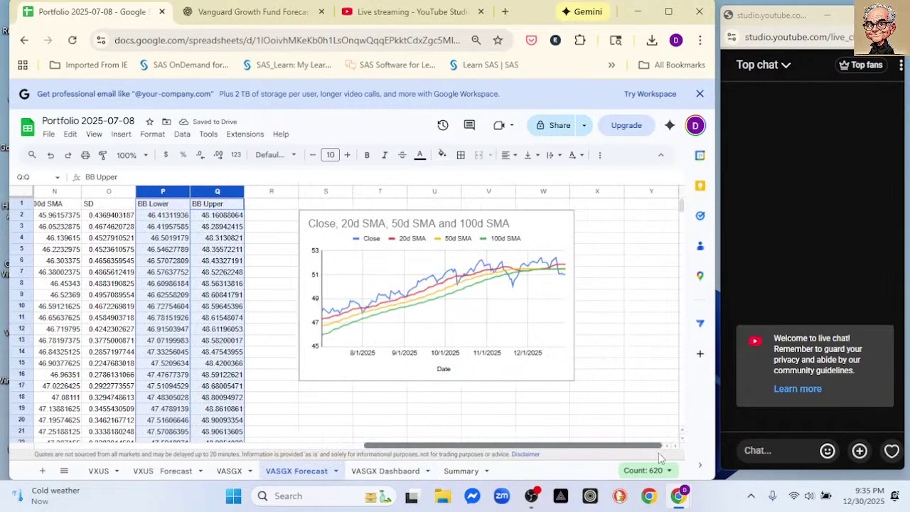
pyautogui.click(334, 222)
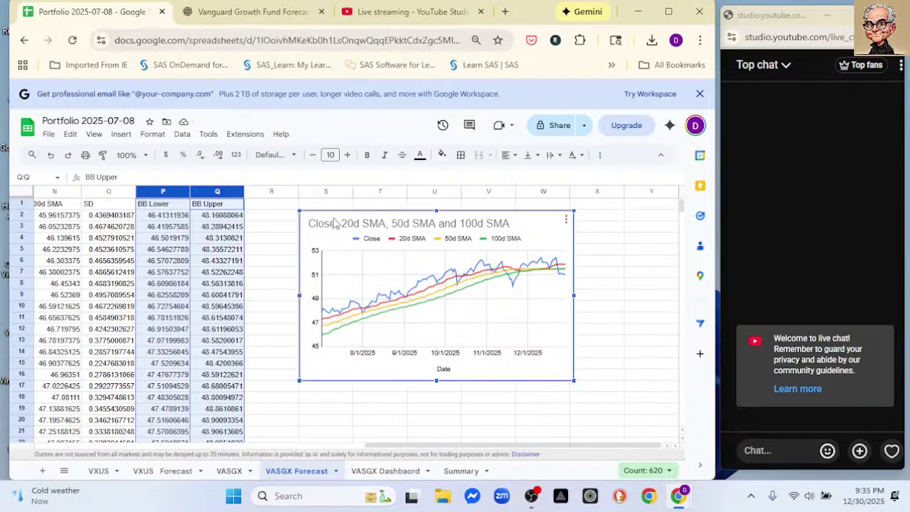
pyautogui.click(376, 471)
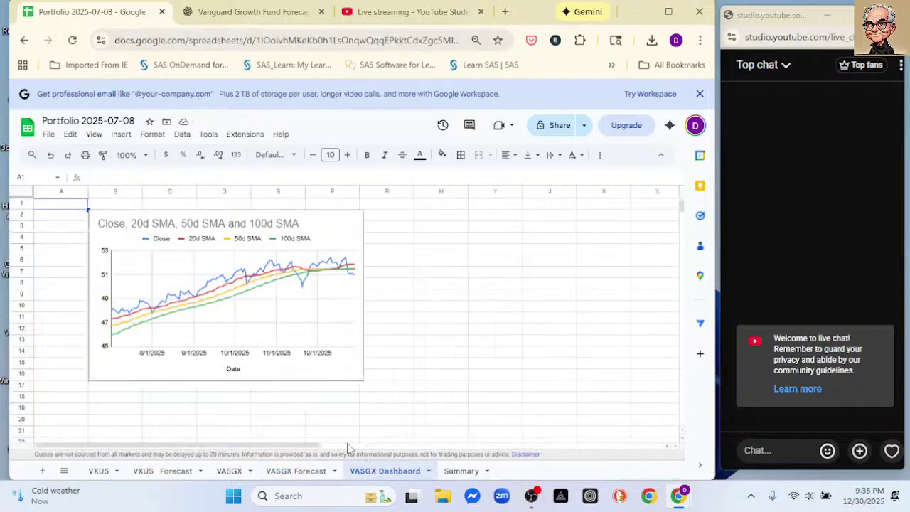
pyautogui.click(431, 220)
pyautogui.hotkey('ctrl', 'v')
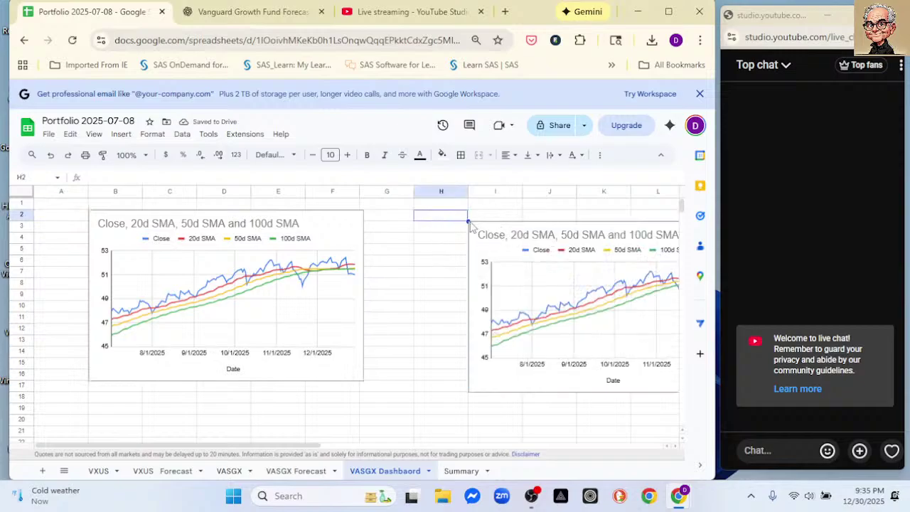
pyautogui.click(446, 269)
pyautogui.click(487, 233)
pyautogui.moveTo(487, 233); pyautogui.dragTo(416, 217)
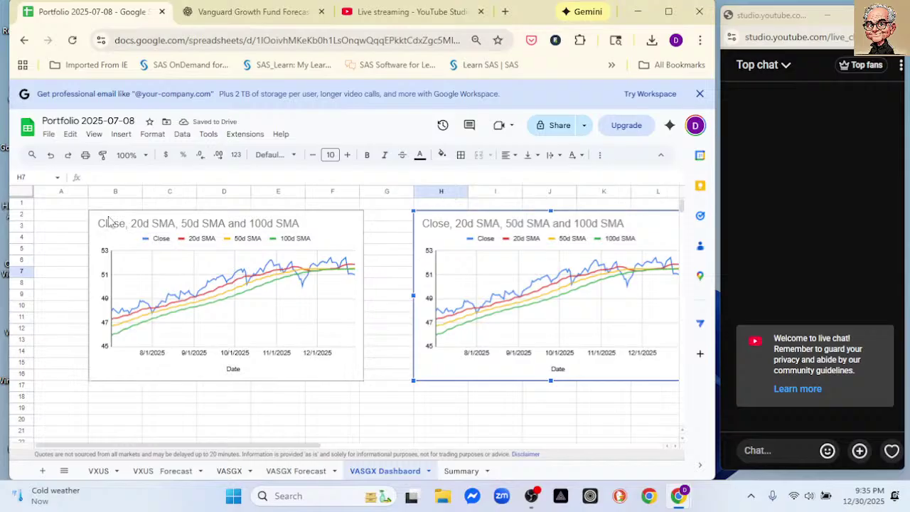
# Step: Shift the first dashboard chart into column A and enlarge it over to column G and down to row 19
pyautogui.click(112, 220)
pyautogui.moveTo(112, 214); pyautogui.dragTo(81, 213)
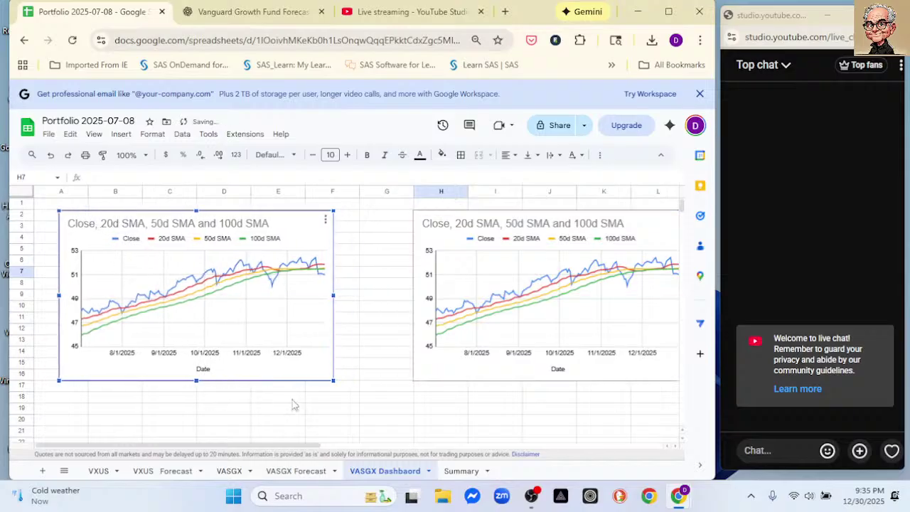
pyautogui.moveTo(332, 382); pyautogui.dragTo(378, 408)
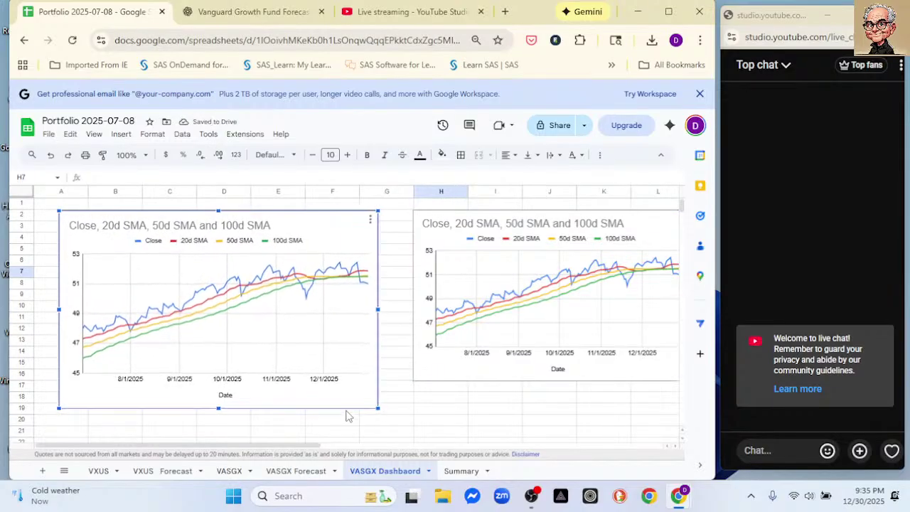
# Step: Enlarge the second moving-average chart sideways into column G and down to row 18, and leave a small gap between the two charts
pyautogui.click(441, 364)
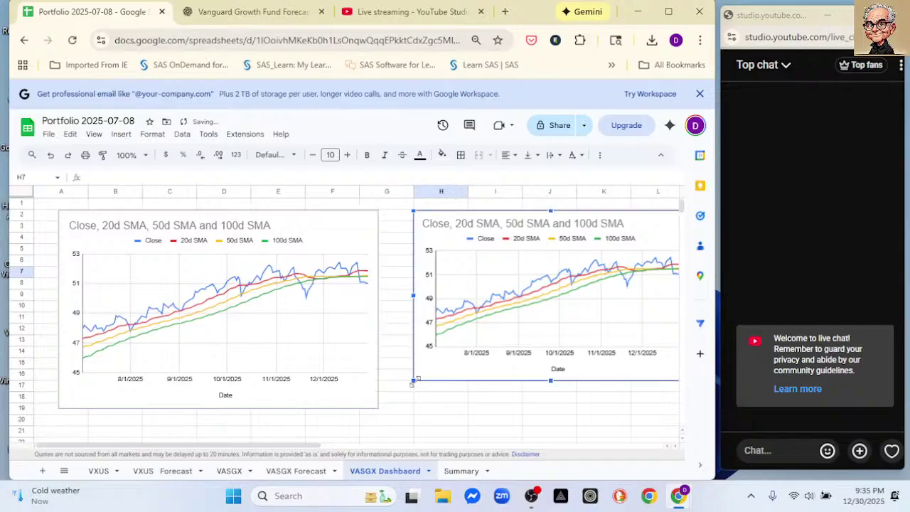
pyautogui.moveTo(413, 381); pyautogui.dragTo(379, 404)
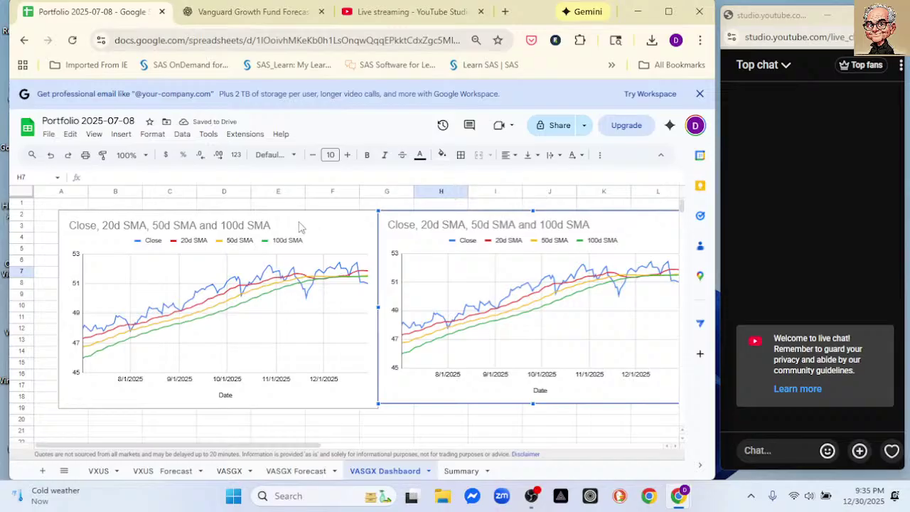
pyautogui.click(298, 226)
pyautogui.moveTo(298, 225); pyautogui.dragTo(291, 225)
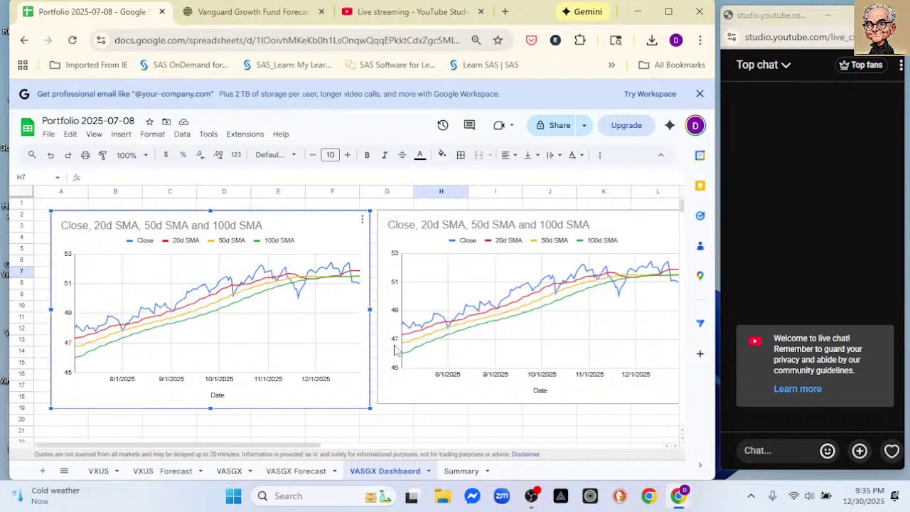
# Step: Cut the moving-average chart beside column R out of the VASGX Forecast sheet
pyautogui.click(288, 472)
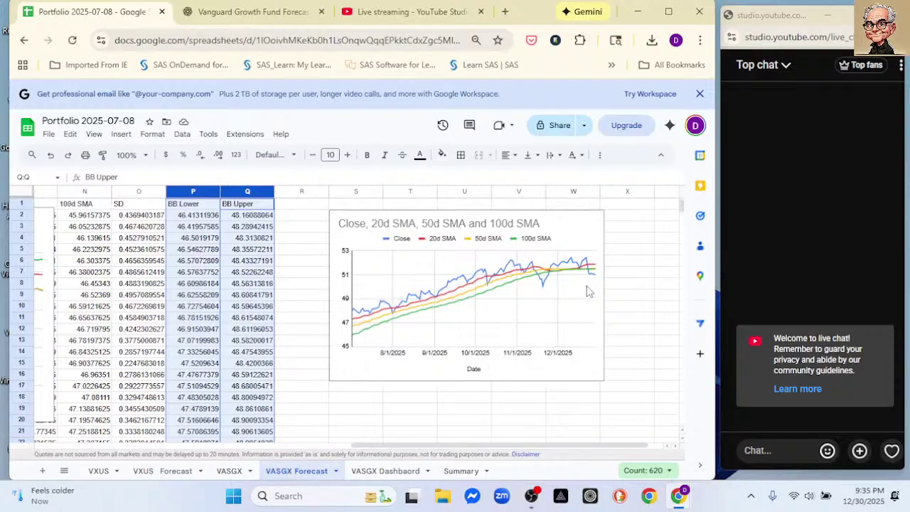
pyautogui.click(584, 254)
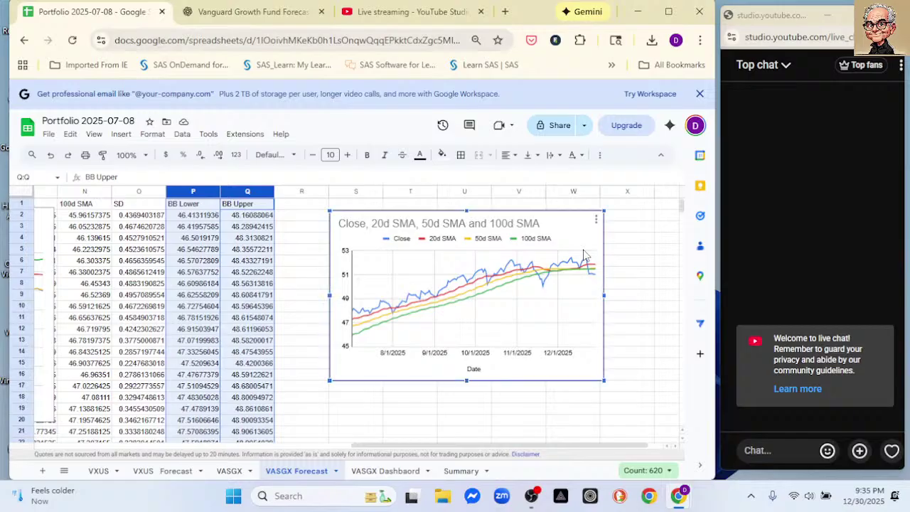
pyautogui.moveTo(624, 447); pyautogui.dragTo(500, 429)
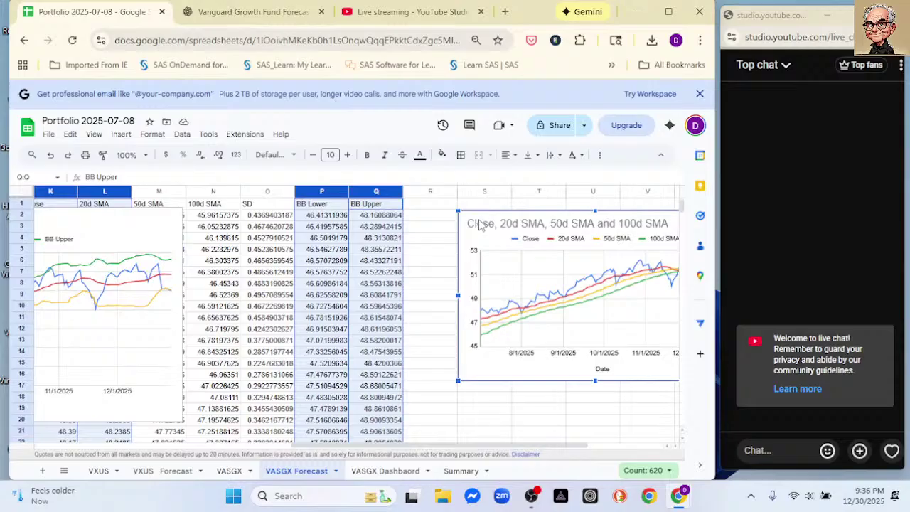
pyautogui.hotkey('ctrl', 'x')
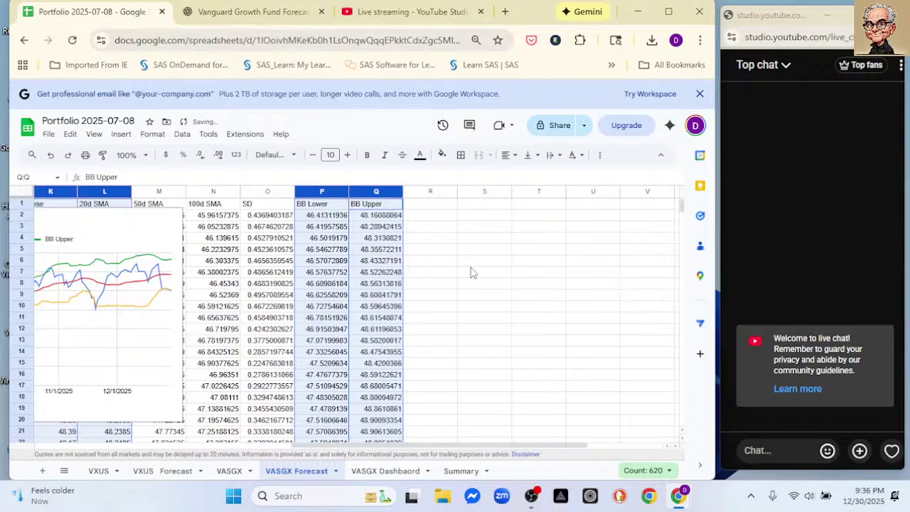
# Step: Delete the duplicate moving-average chart that starts in column A of the VASGX Dashbaord sheet
pyautogui.click(385, 471)
pyautogui.click(209, 225)
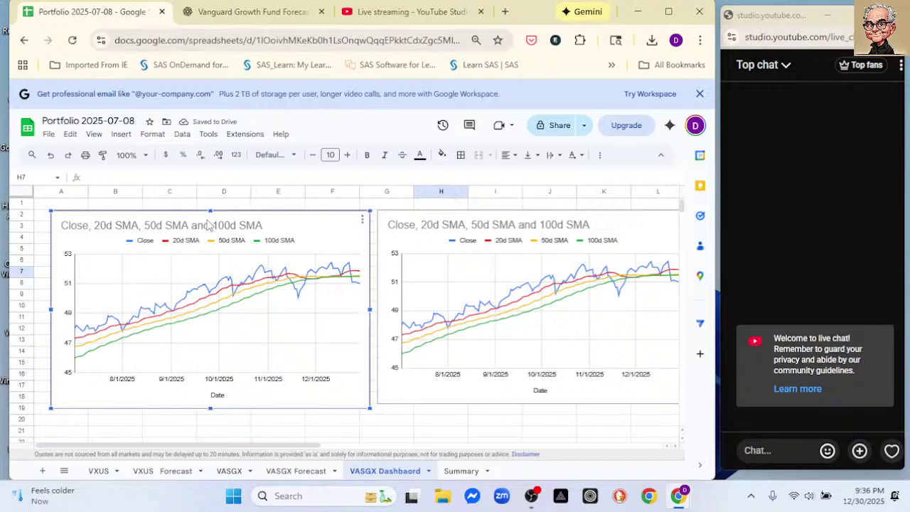
pyautogui.press('Delete')
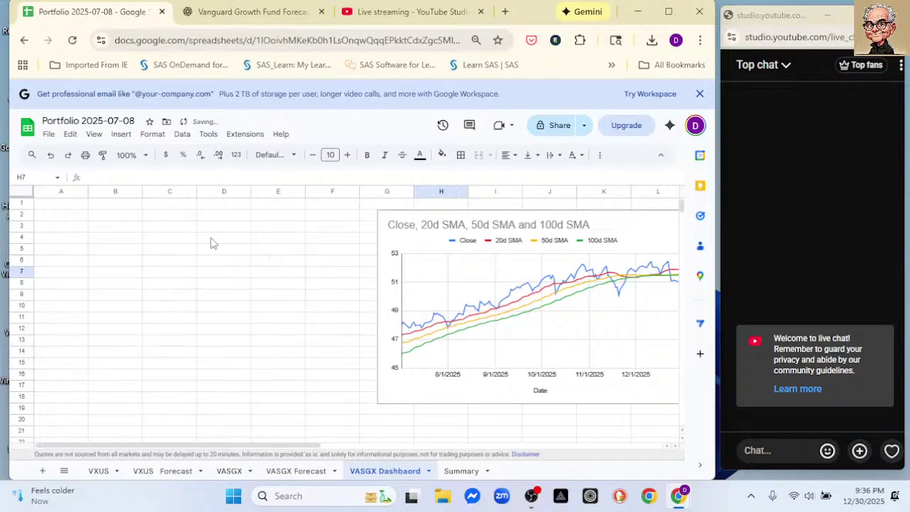
# Step: Bring the Bollinger Band chart from the VASGX Forecast sheet onto the VASGX Dashbaord sheet at cell A2 and select it
pyautogui.click(307, 473)
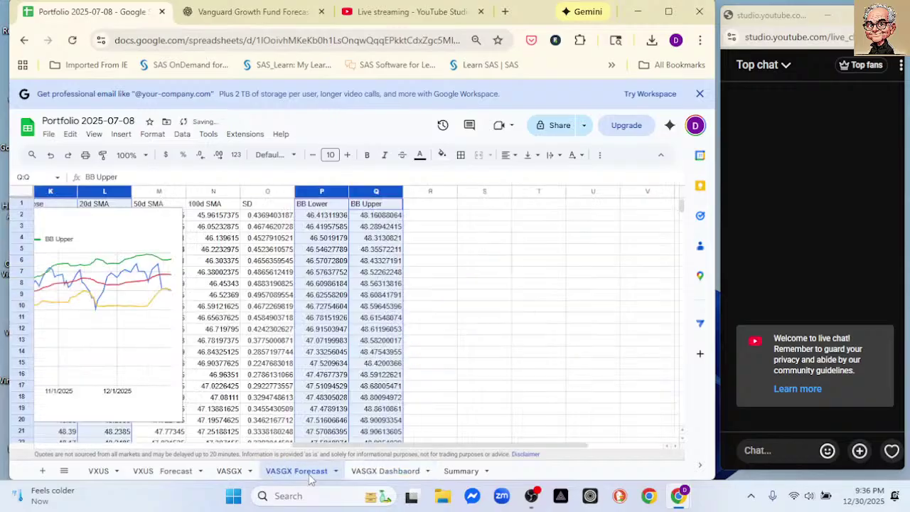
pyautogui.click(117, 224)
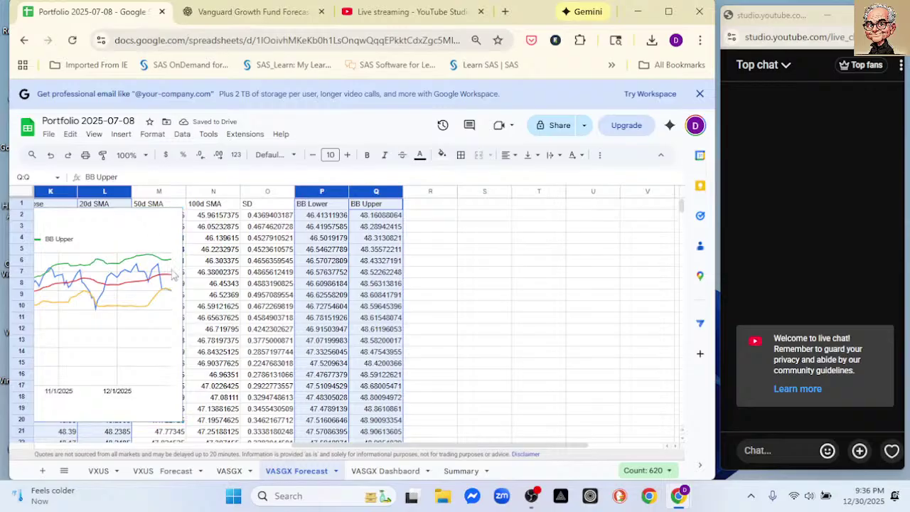
pyautogui.click(385, 472)
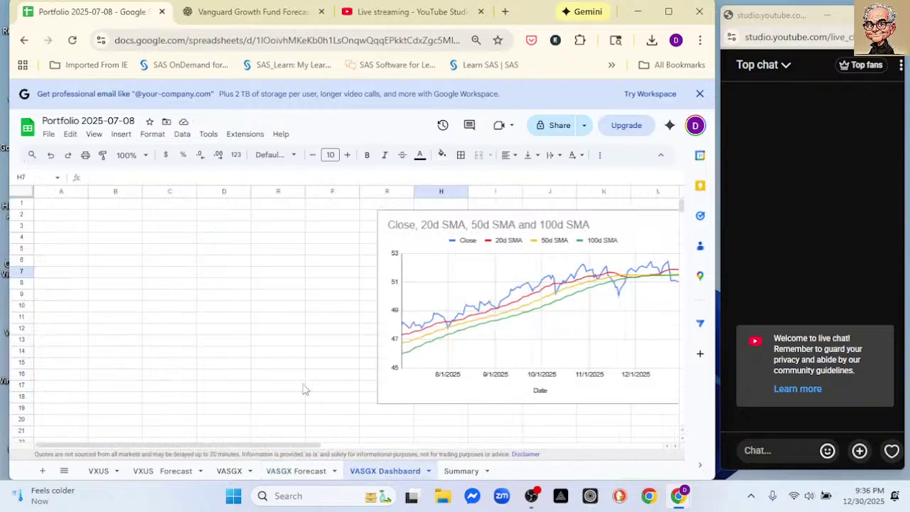
pyautogui.click(60, 216)
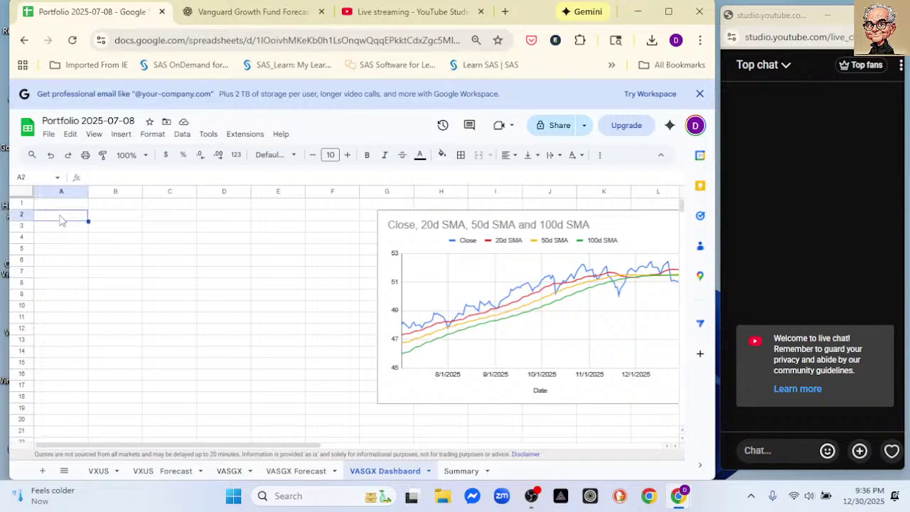
pyautogui.hotkey('ctrl', 'v')
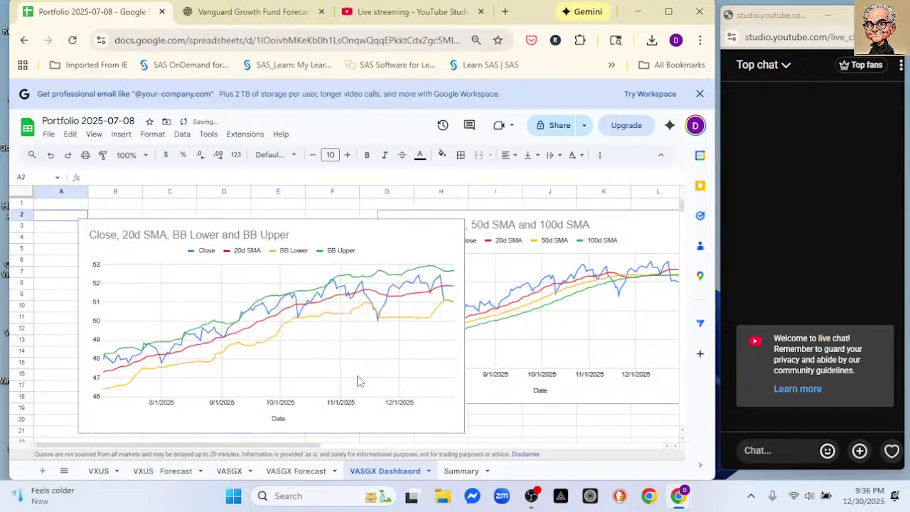
pyautogui.click(459, 429)
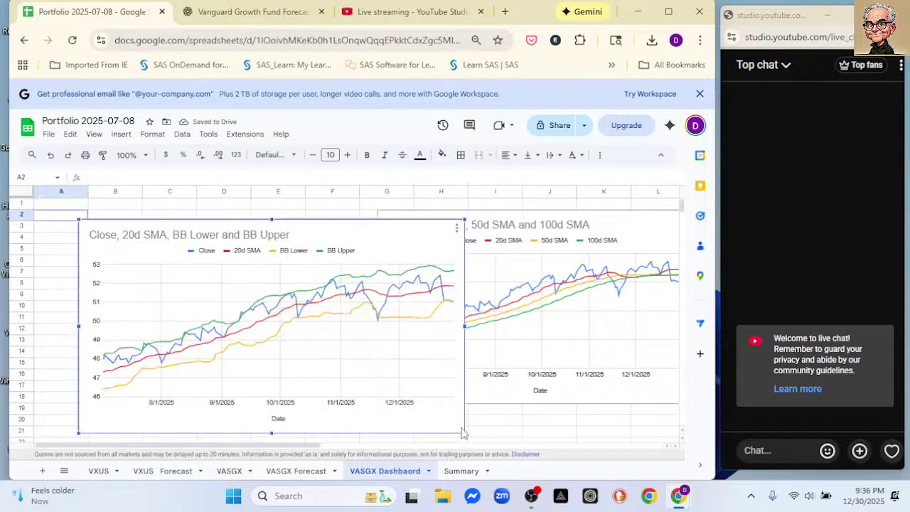
# Step: Shrink the Close, 20d SMA, BB Lower and BB Upper chart and fit it over columns A to F, beside the other dashboard chart
pyautogui.moveTo(460, 430); pyautogui.dragTo(415, 395)
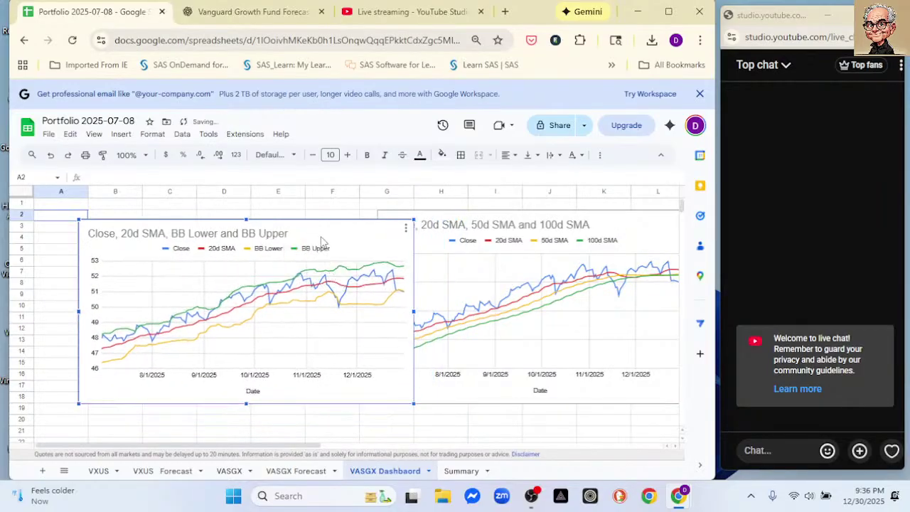
pyautogui.moveTo(325, 238); pyautogui.dragTo(286, 219)
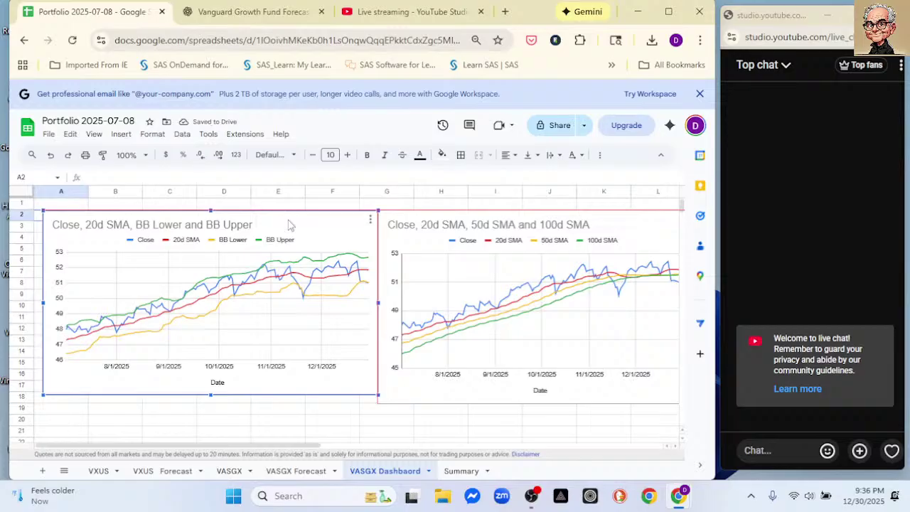
pyautogui.moveTo(376, 303); pyautogui.dragTo(359, 302)
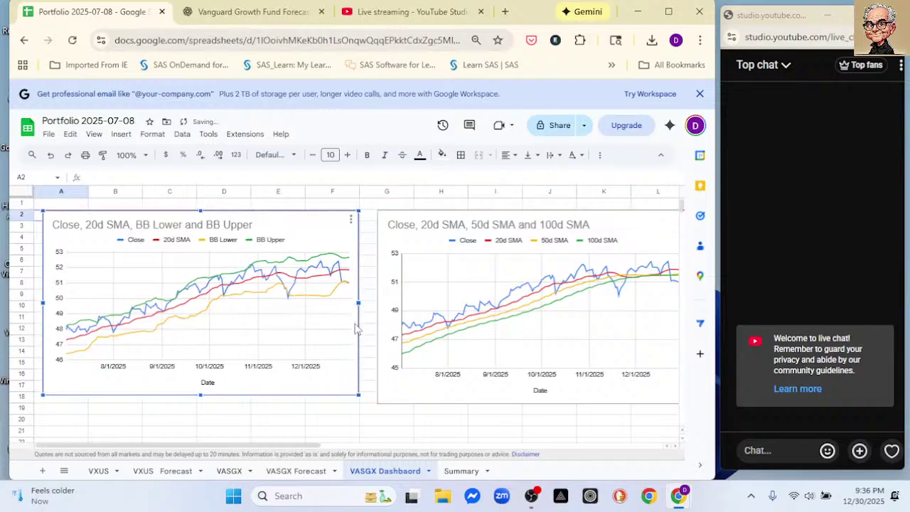
pyautogui.moveTo(201, 395); pyautogui.dragTo(201, 400)
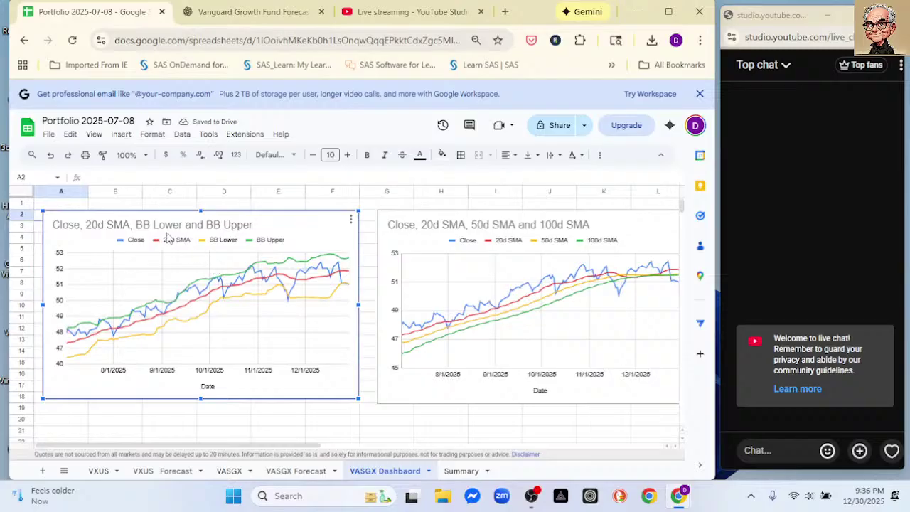
# Step: Delete the original Bollinger Band chart from the VASGX Forecast sheet
pyautogui.click(284, 472)
pyautogui.click(119, 220)
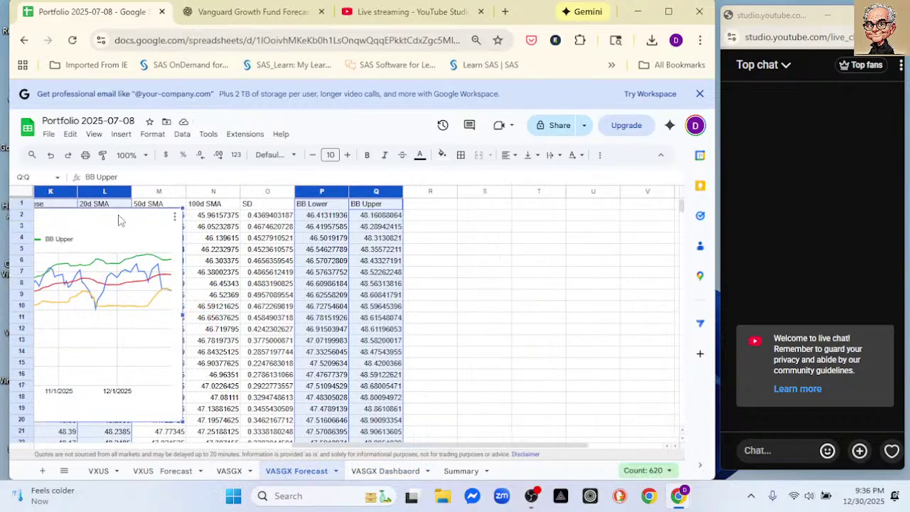
pyautogui.press('Delete')
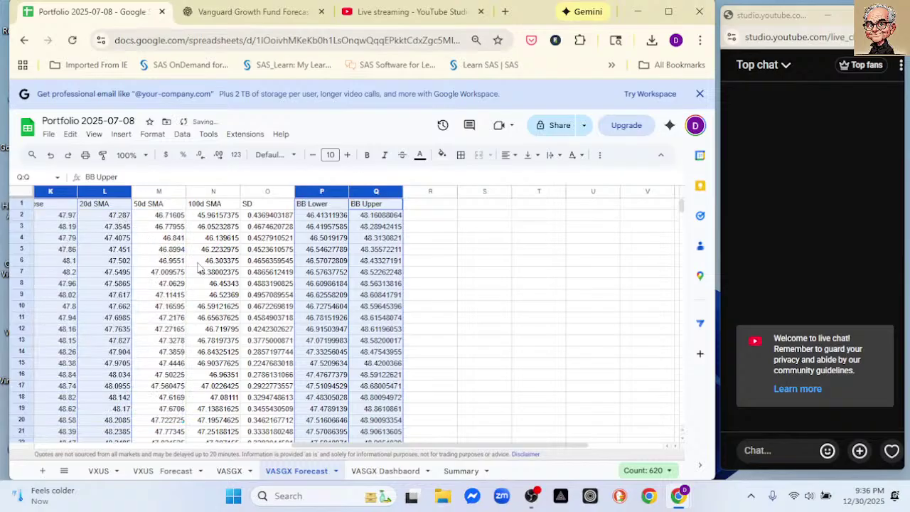
pyautogui.moveTo(364, 451); pyautogui.dragTo(224, 428)
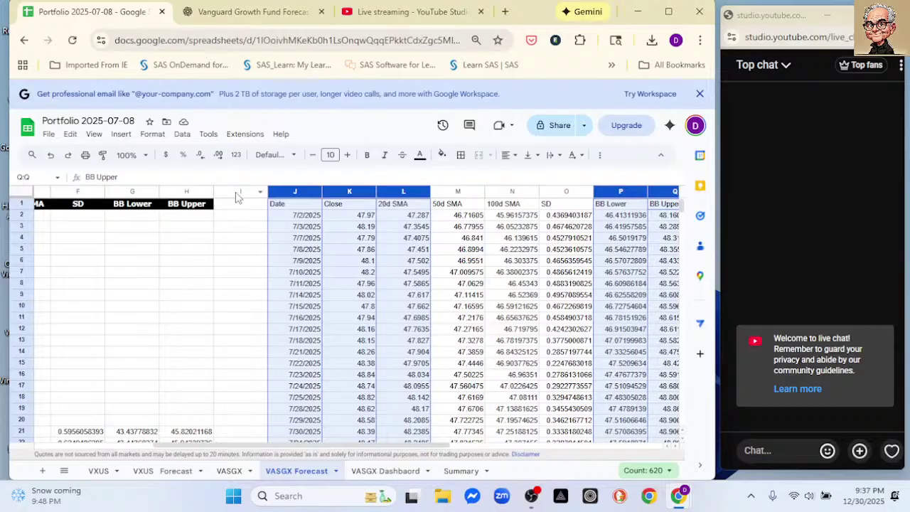
pyautogui.moveTo(277, 449); pyautogui.dragTo(122, 452)
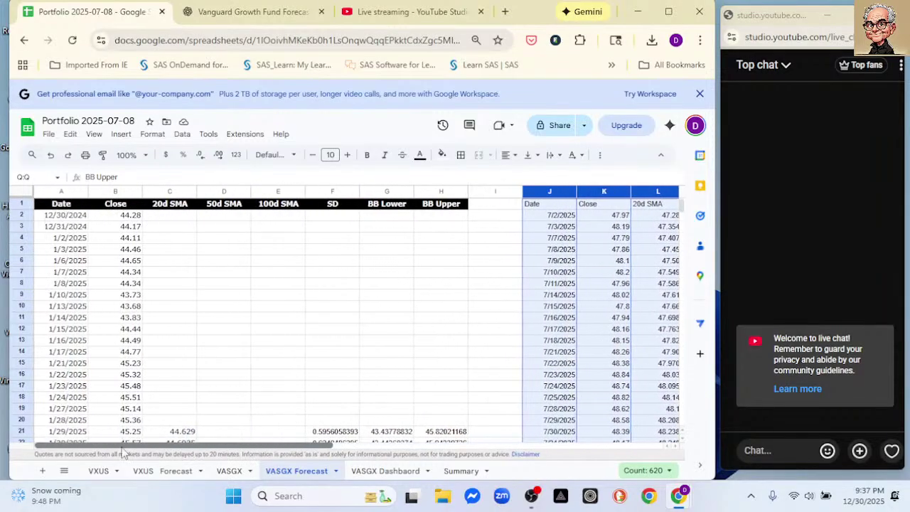
pyautogui.click(532, 498)
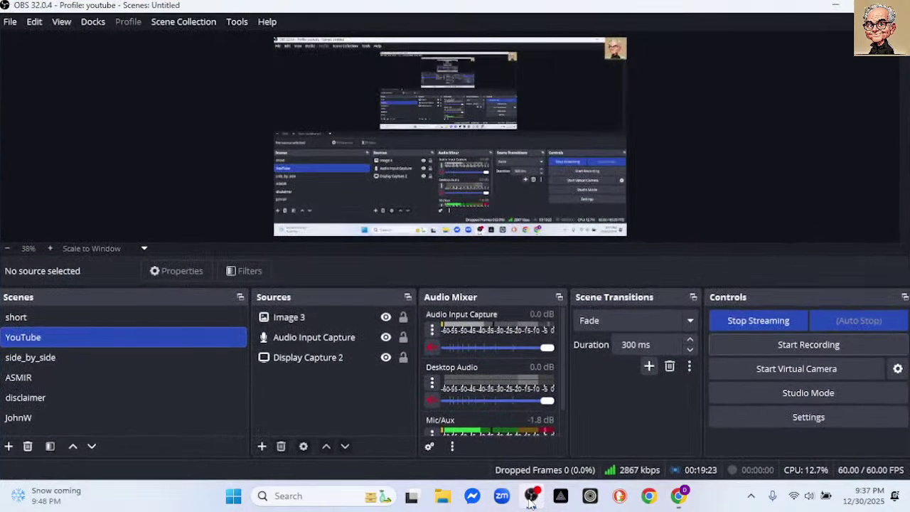
pyautogui.click(836, 7)
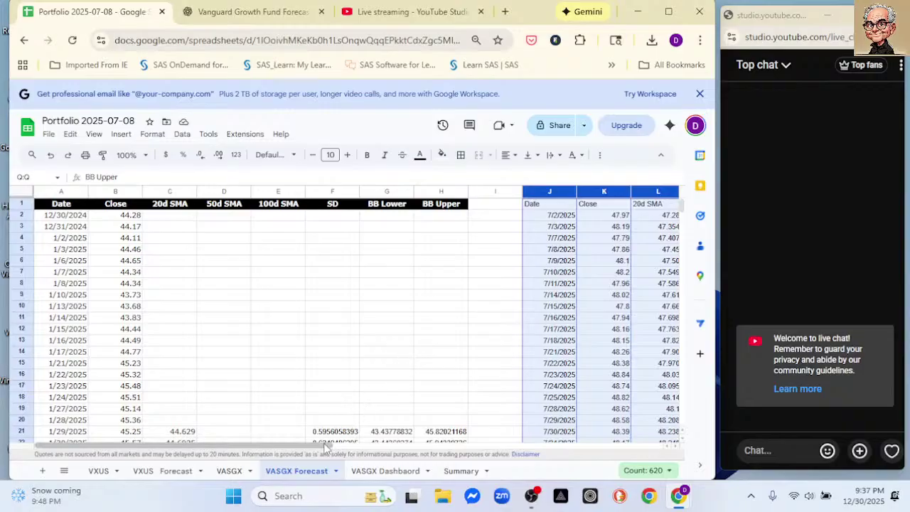
# Step: Insert three blank columns before column I on the VASGX Forecast sheet, between the two data tables
pyautogui.moveTo(327, 446); pyautogui.dragTo(396, 433)
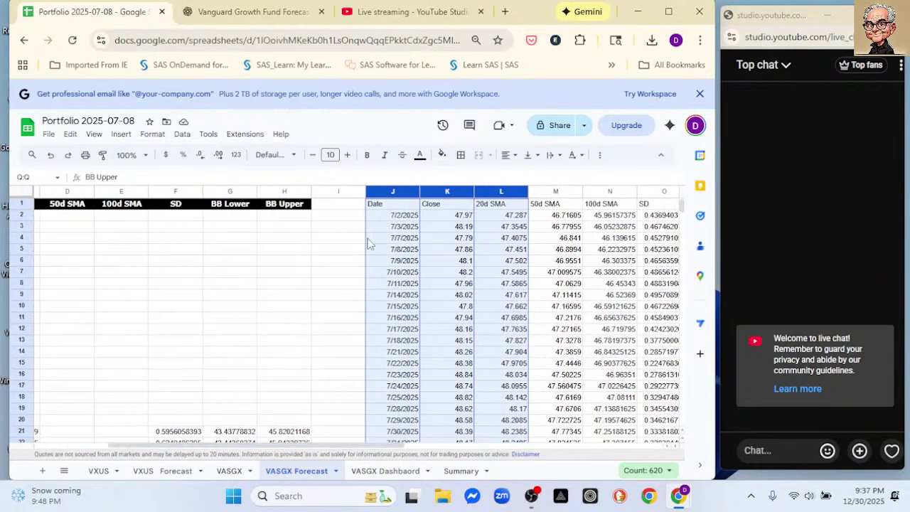
pyautogui.moveTo(339, 192); pyautogui.dragTo(437, 206)
pyautogui.rightClick(388, 221)
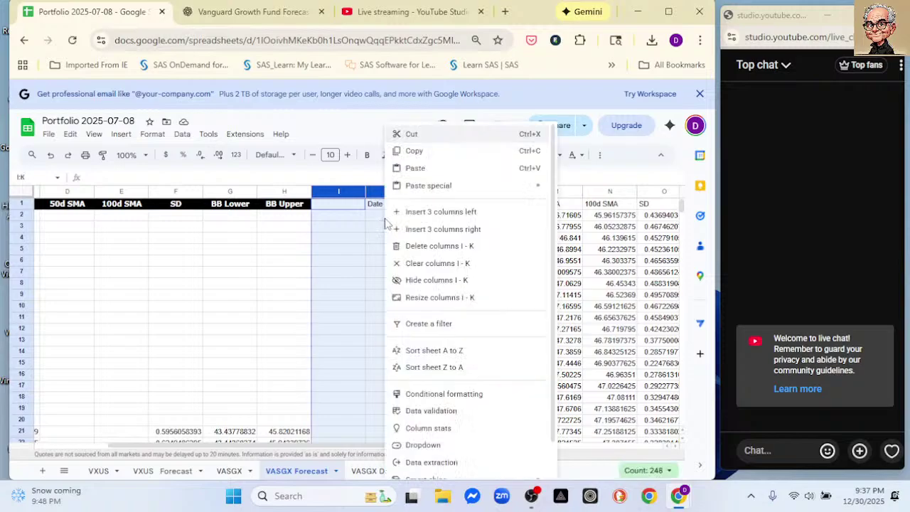
pyautogui.click(427, 221)
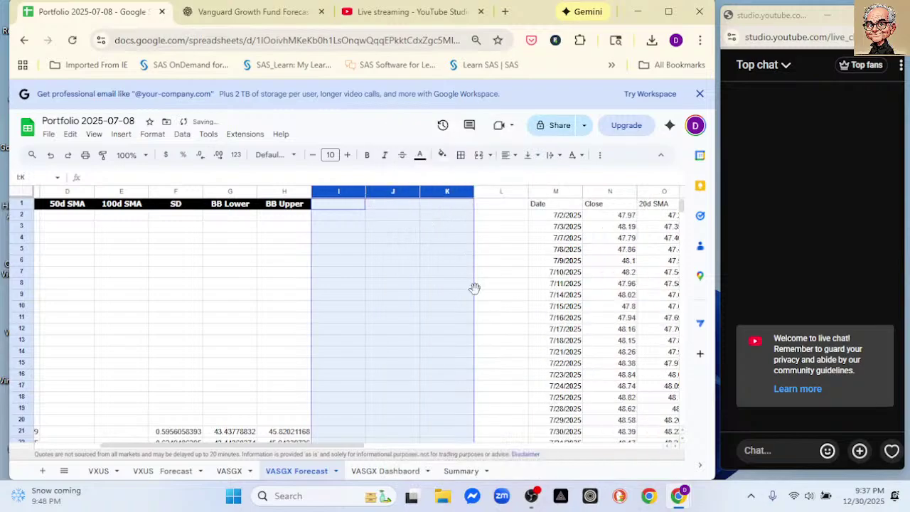
# Step: Delete both charts from the VASGX Dashbaord sheet
pyautogui.click(371, 472)
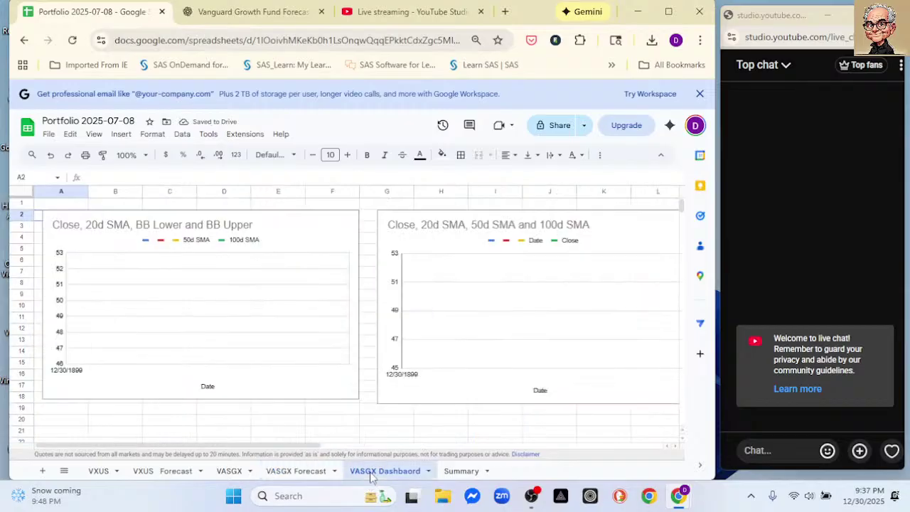
pyautogui.click(277, 227)
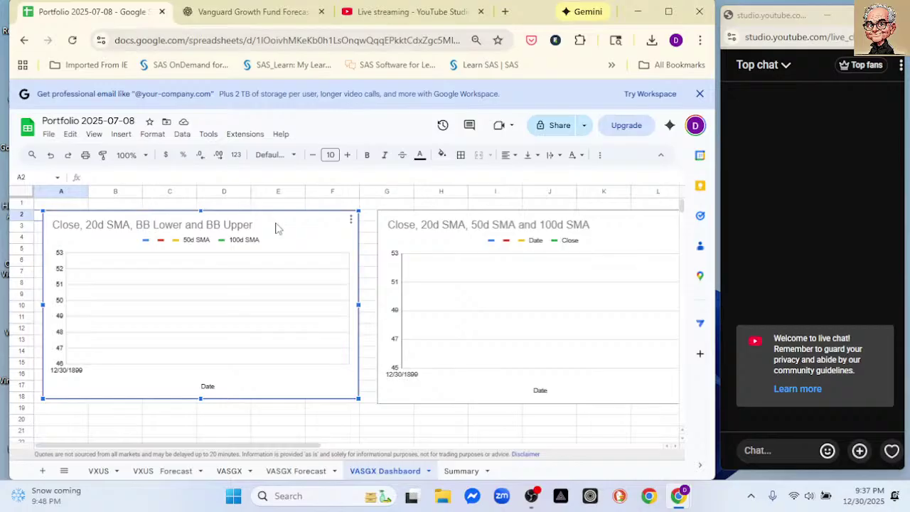
pyautogui.press('Delete')
pyautogui.click(400, 230)
pyautogui.press('Delete')
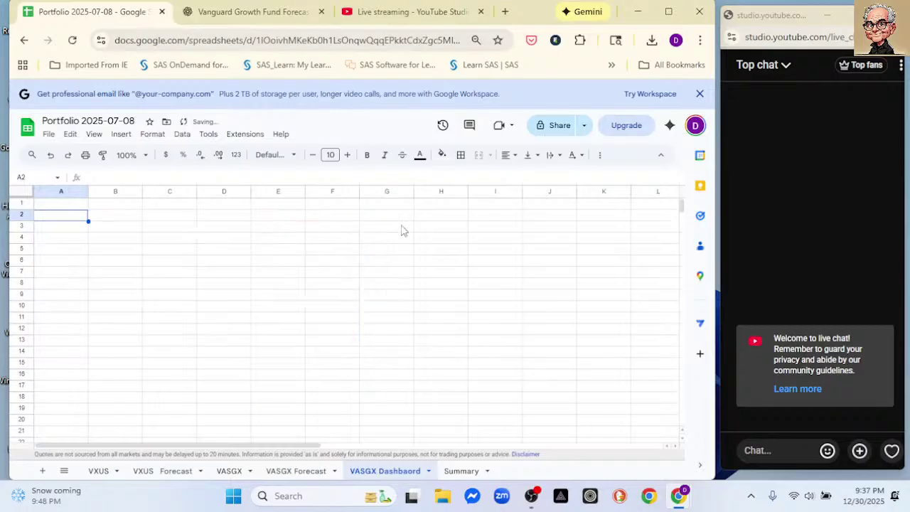
# Step: Insert a chart from the Date, Close, 50d SMA and 100d SMA columns (M, N, P, Q) of the VASGX Forecast sheet
pyautogui.click(313, 471)
pyautogui.click(417, 366)
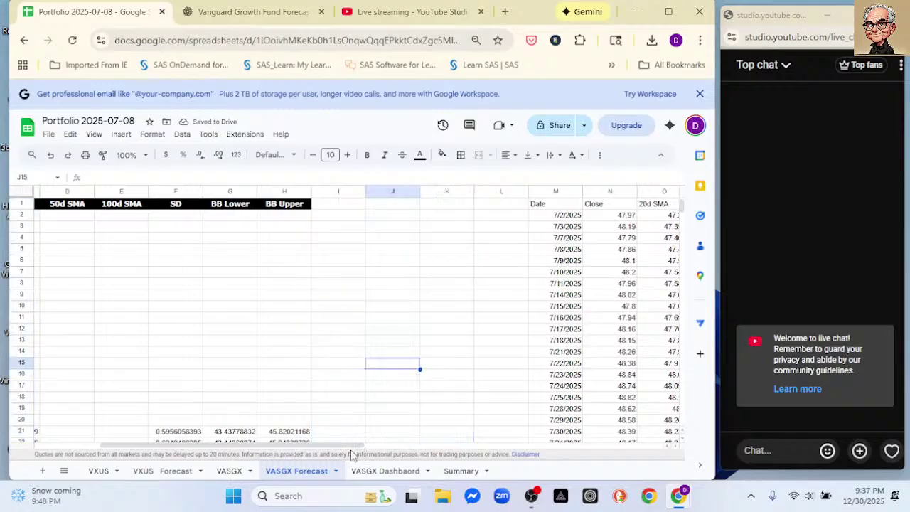
pyautogui.moveTo(351, 454); pyautogui.dragTo(492, 453)
pyautogui.click(203, 192)
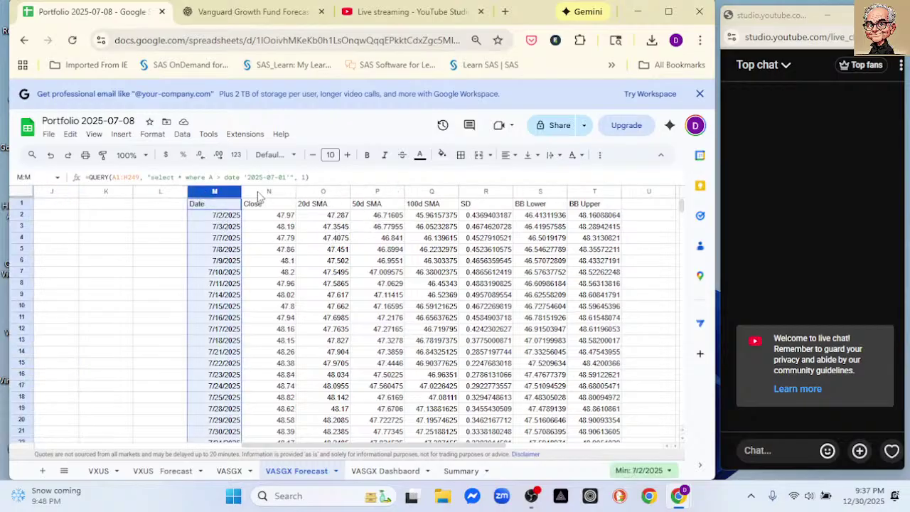
pyautogui.keyDown('ctrl'); pyautogui.click(257, 191); pyautogui.keyUp('ctrl')
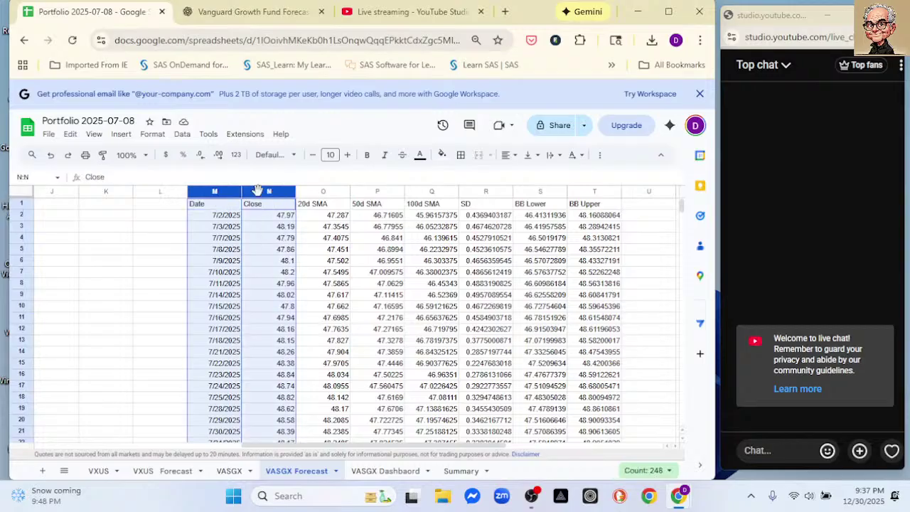
pyautogui.keyDown('ctrl'); pyautogui.click(370, 192); pyautogui.keyUp('ctrl')
pyautogui.keyDown('ctrl'); pyautogui.click(420, 191); pyautogui.keyUp('ctrl')
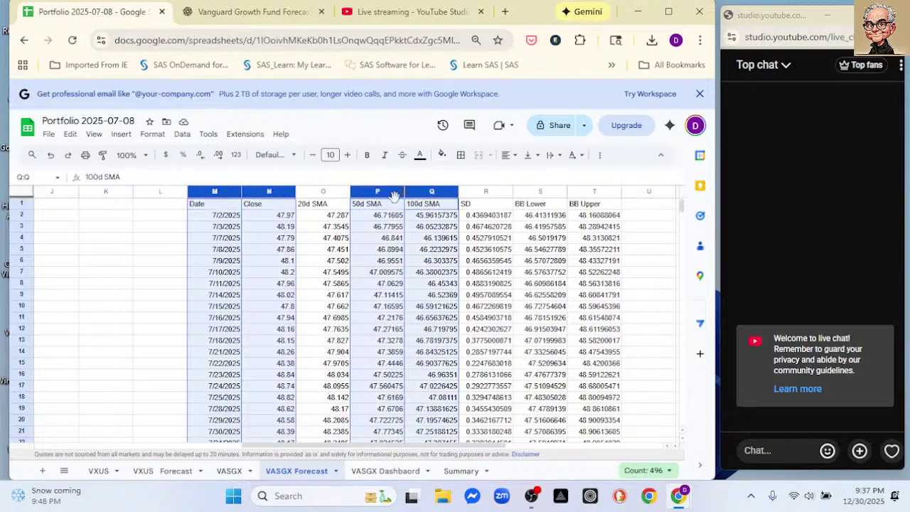
pyautogui.click(121, 138)
pyautogui.click(155, 259)
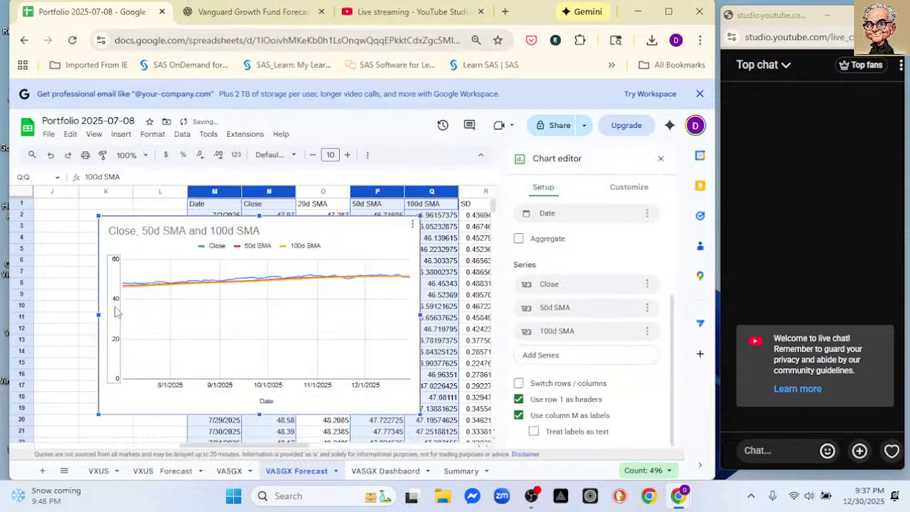
# Step: Set the chart's vertical axis to a minimum of 47 and a maximum of 53, and close the chart editor
pyautogui.doubleClick(118, 313)
pyautogui.click(546, 377)
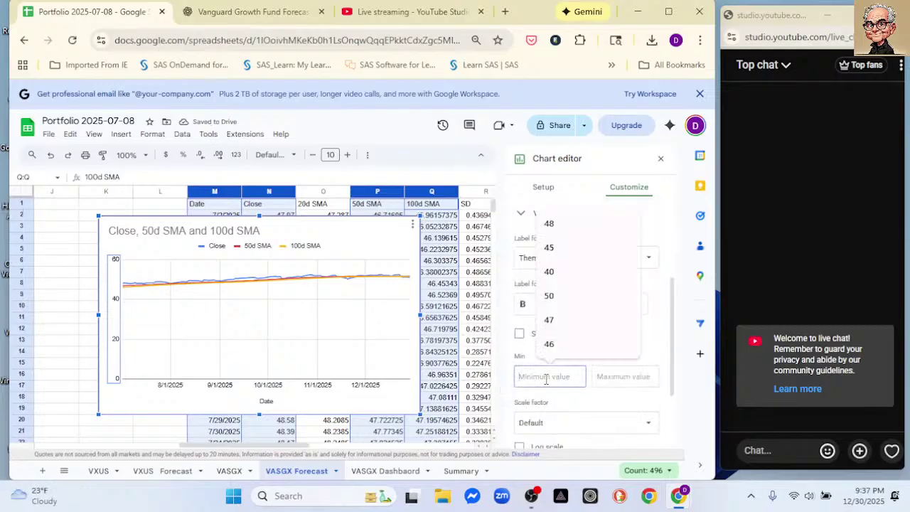
pyautogui.write('47')
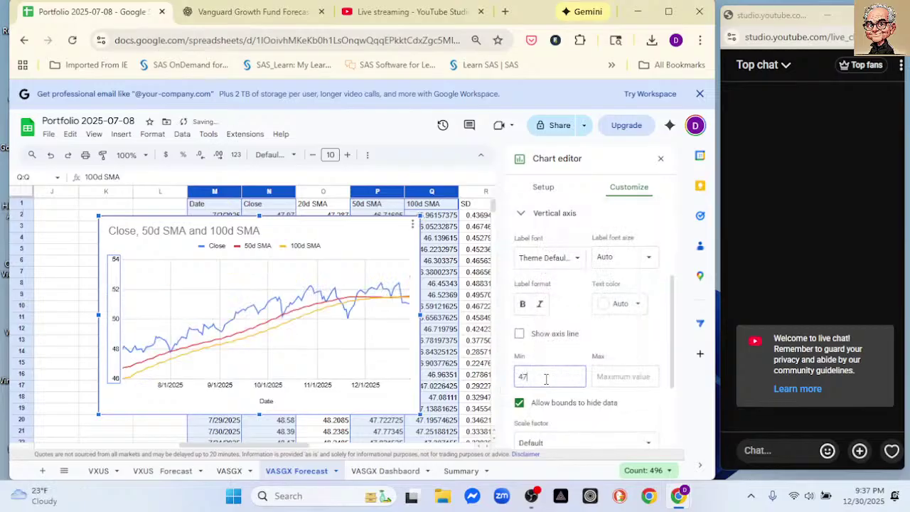
pyautogui.click(619, 379)
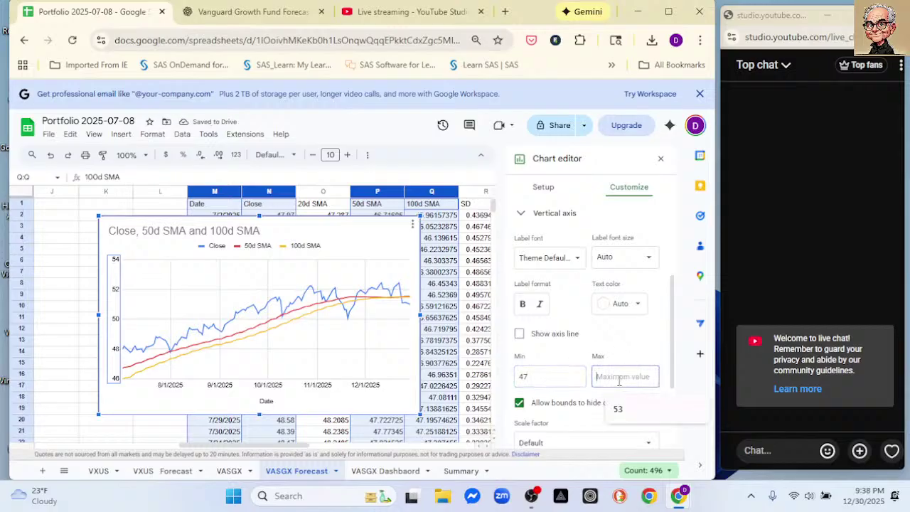
pyautogui.write('53')
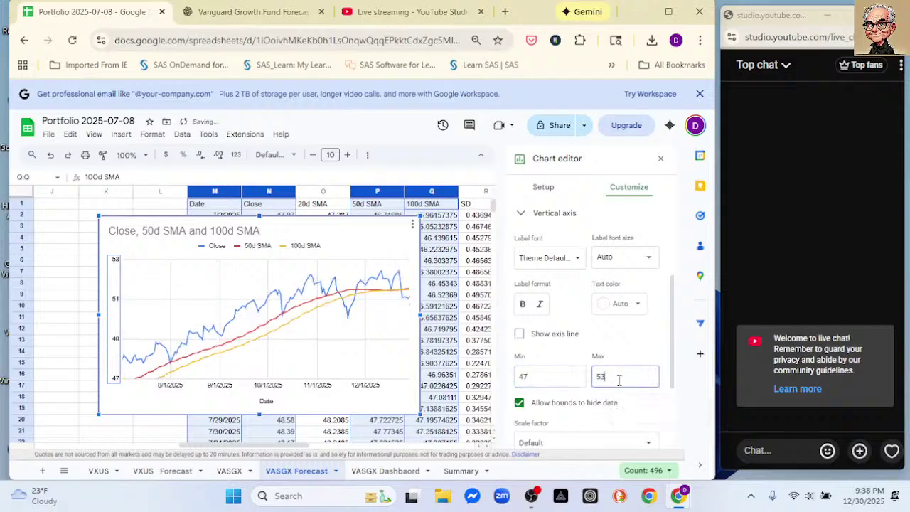
pyautogui.click(661, 161)
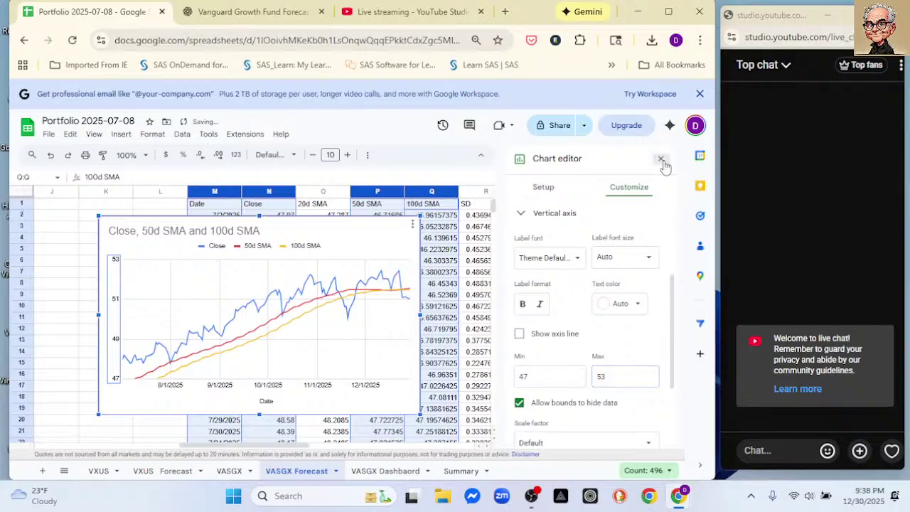
# Step: Copy the Close, 50d SMA and 100d SMA chart to the VASGX Dashbaord sheet
pyautogui.click(149, 235)
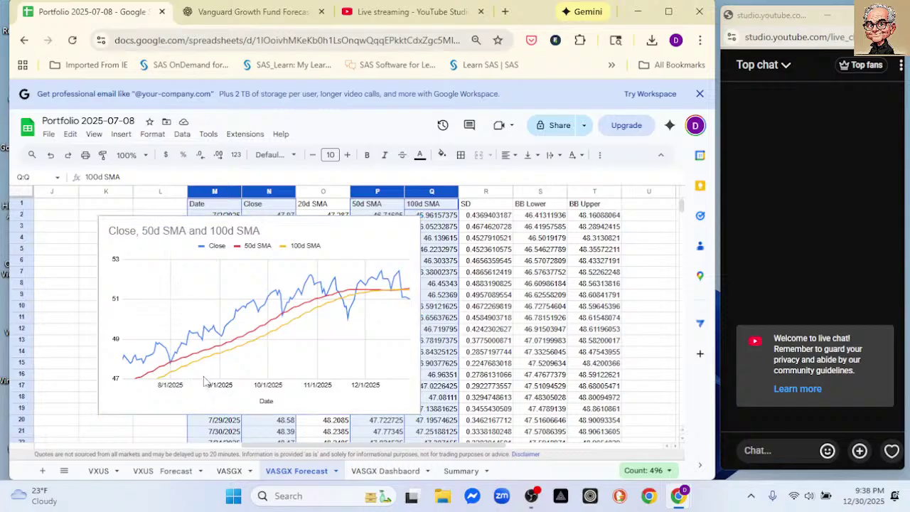
pyautogui.click(377, 470)
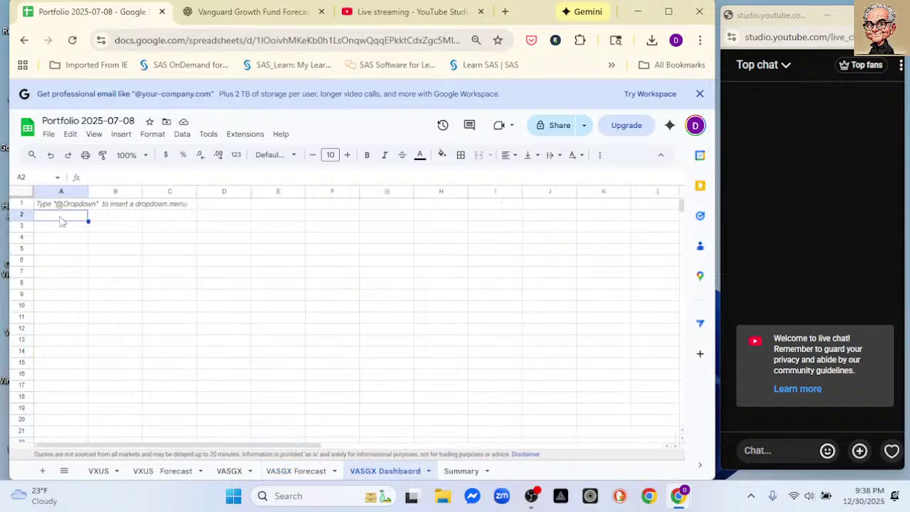
pyautogui.hotkey('ctrl', 'v')
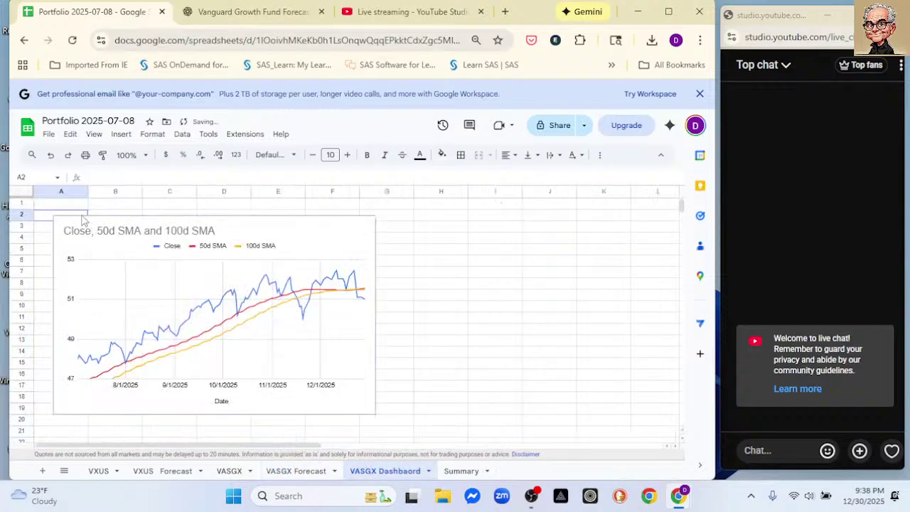
# Step: Move the pasted chart up to row 2 and narrow it to end at the right edge of column F
pyautogui.moveTo(96, 222); pyautogui.dragTo(92, 211)
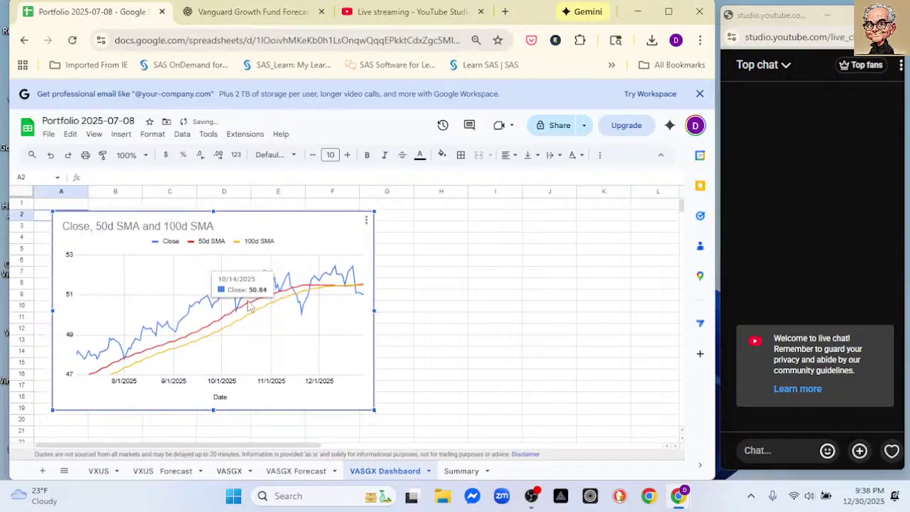
pyautogui.moveTo(373, 310); pyautogui.dragTo(360, 311)
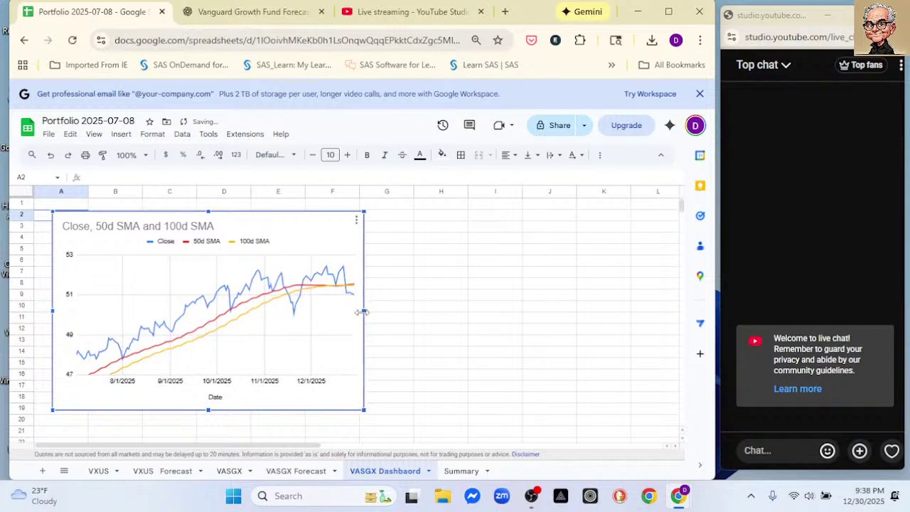
pyautogui.click(409, 320)
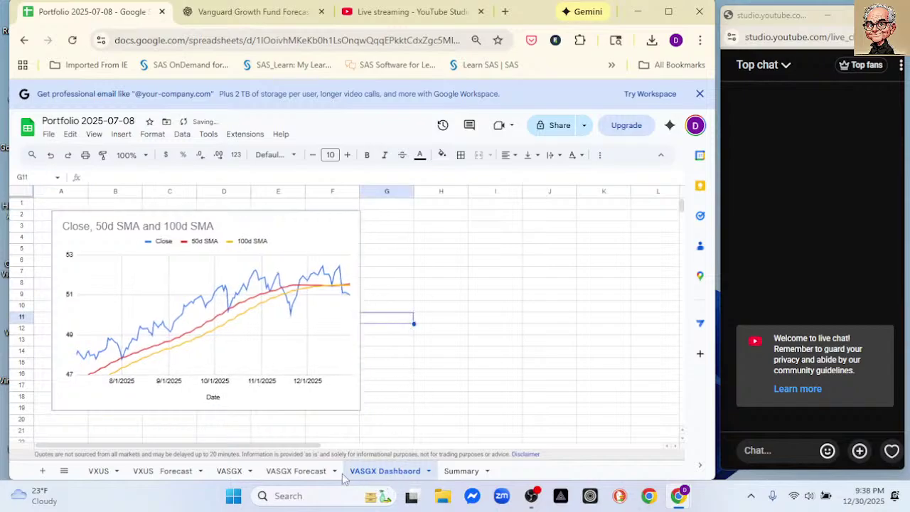
# Step: Delete the original Close, 50d SMA and 100d SMA chart from the VASGX Forecast sheet
pyautogui.click(299, 471)
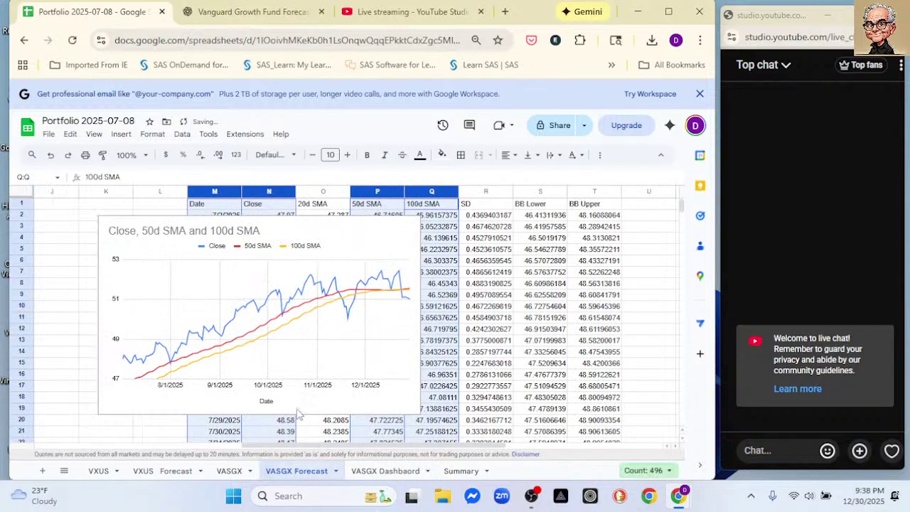
pyautogui.click(164, 229)
pyautogui.press('Delete')
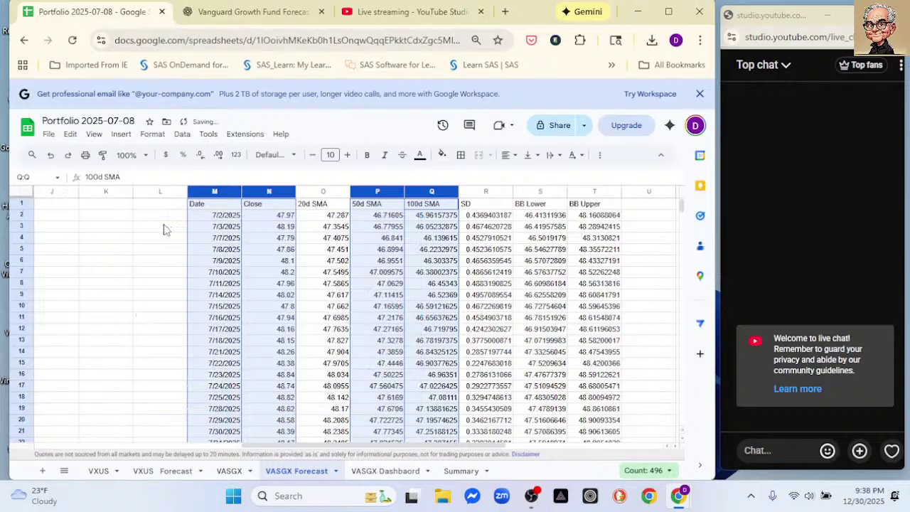
# Step: Insert a line chart from the Date, Close, 20d SMA, BB Lower and BB Upper columns (M, N, O, S, T) of the VASGX Forecast sheet
pyautogui.click(215, 191)
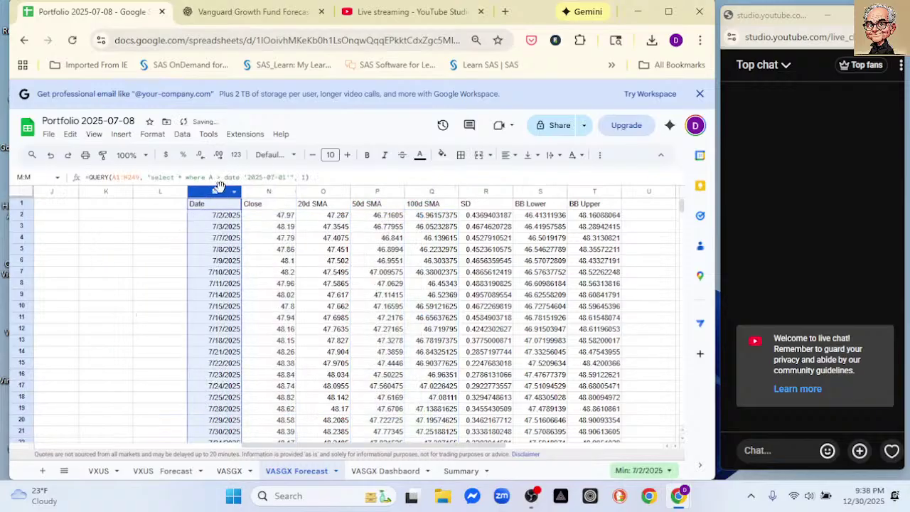
pyautogui.keyDown('ctrl'); pyautogui.click(275, 192); pyautogui.keyUp('ctrl')
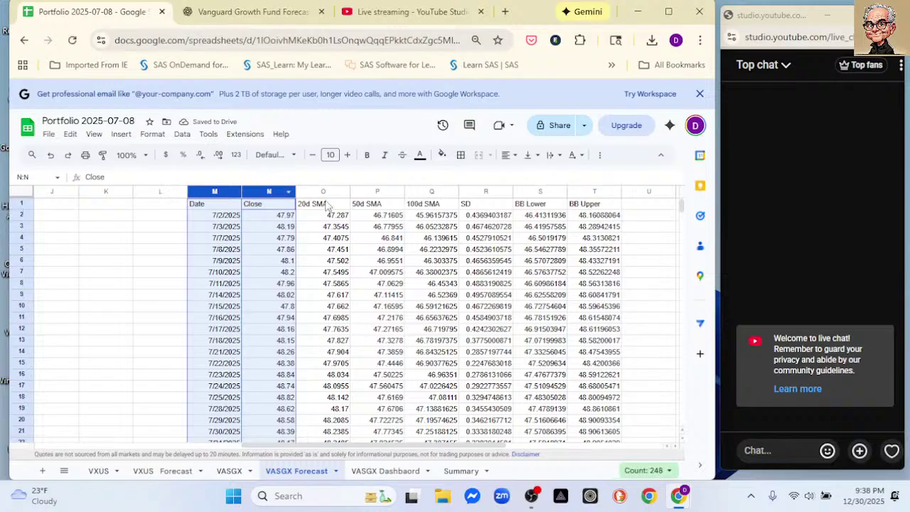
pyautogui.keyDown('ctrl'); pyautogui.click(303, 189); pyautogui.keyUp('ctrl')
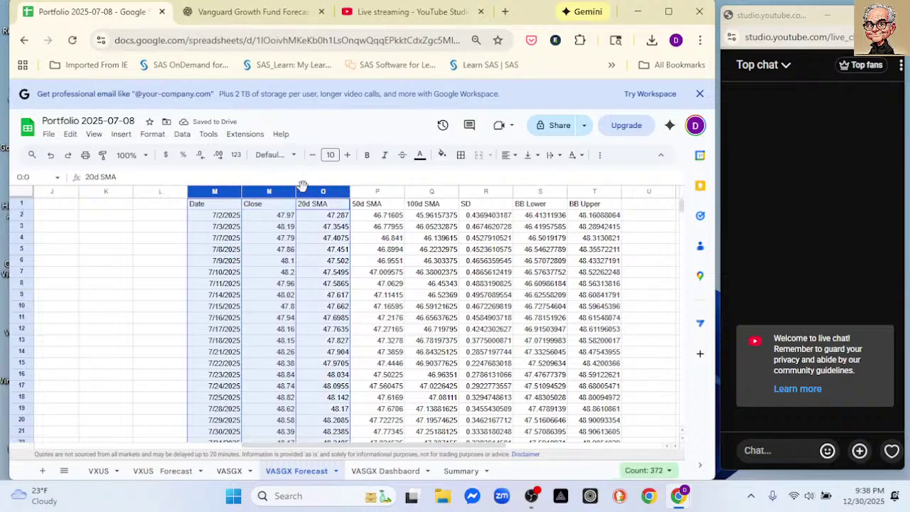
pyautogui.keyDown('ctrl'); pyautogui.click(528, 191); pyautogui.keyUp('ctrl')
pyautogui.keyDown('ctrl'); pyautogui.click(582, 192); pyautogui.keyUp('ctrl')
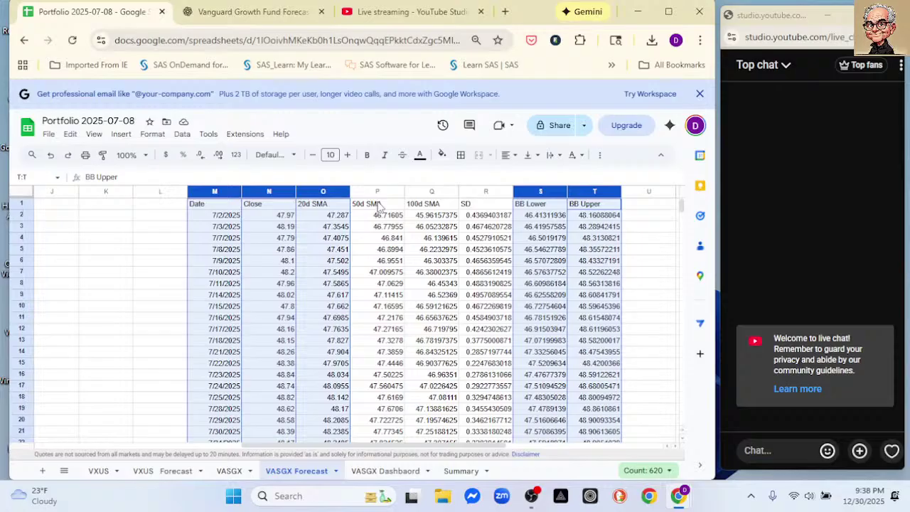
pyautogui.click(121, 134)
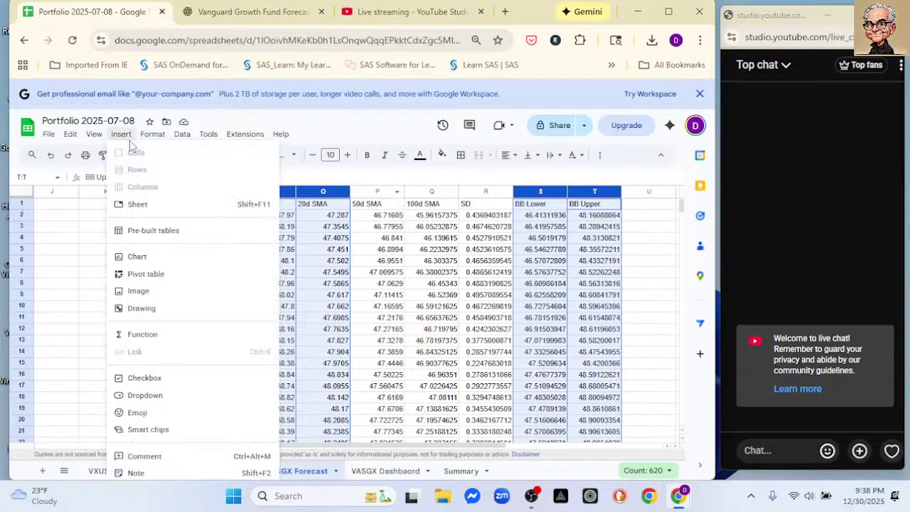
pyautogui.click(179, 257)
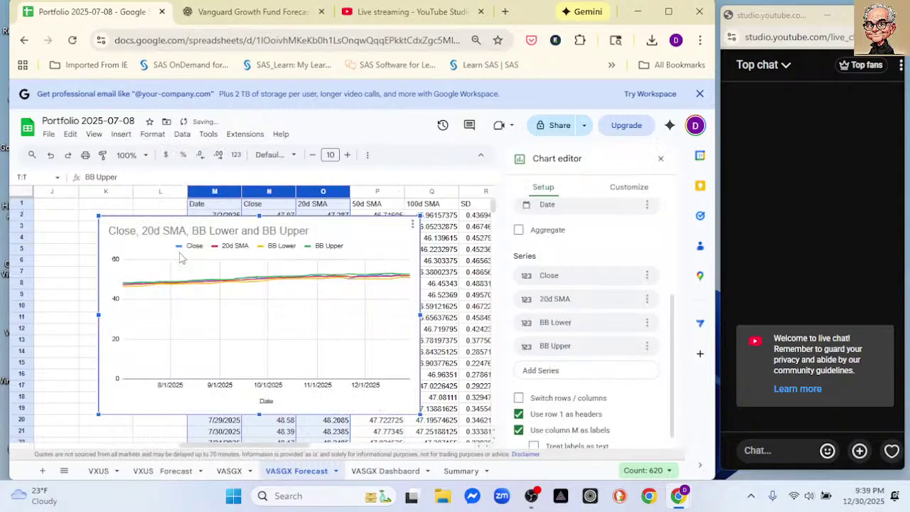
# Step: Set the new chart's vertical axis to a minimum of 47 and a maximum of 53, and close the chart editor
pyautogui.click(116, 302)
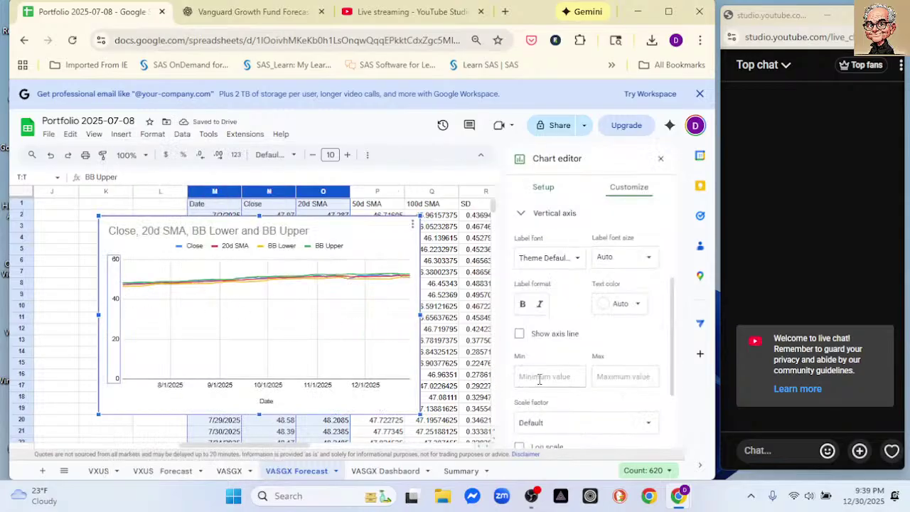
pyautogui.click(533, 378)
pyautogui.write('47')
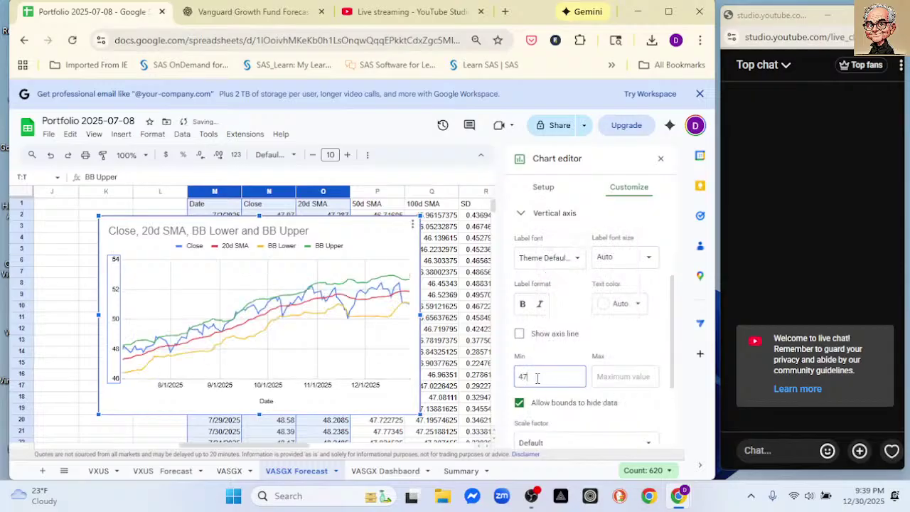
pyautogui.click(629, 377)
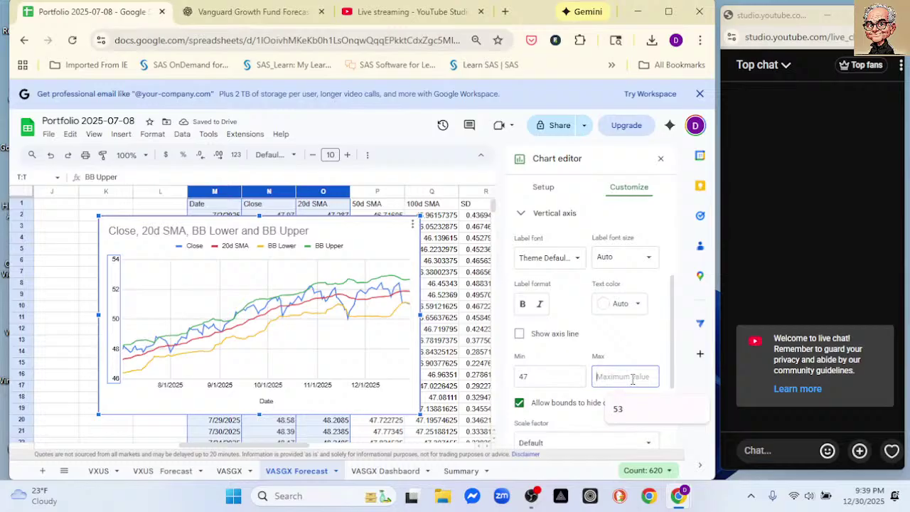
pyautogui.click(632, 414)
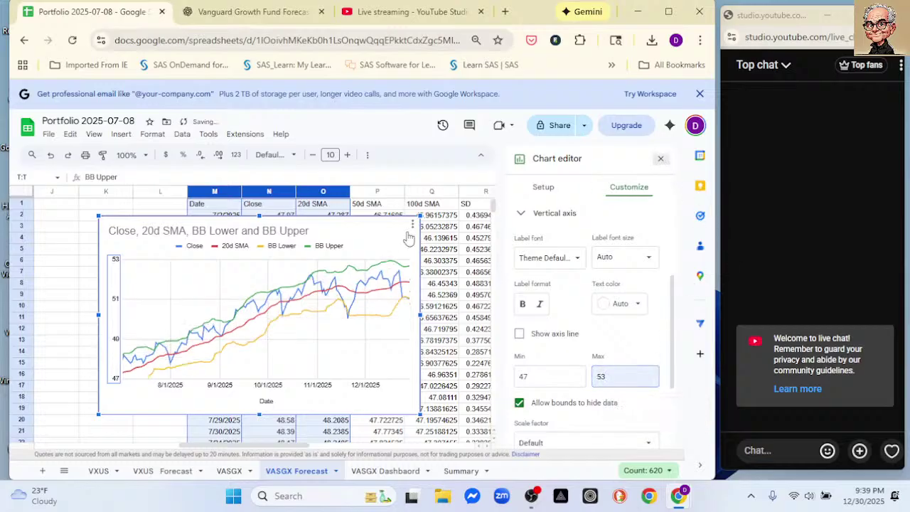
pyautogui.press('Escape')
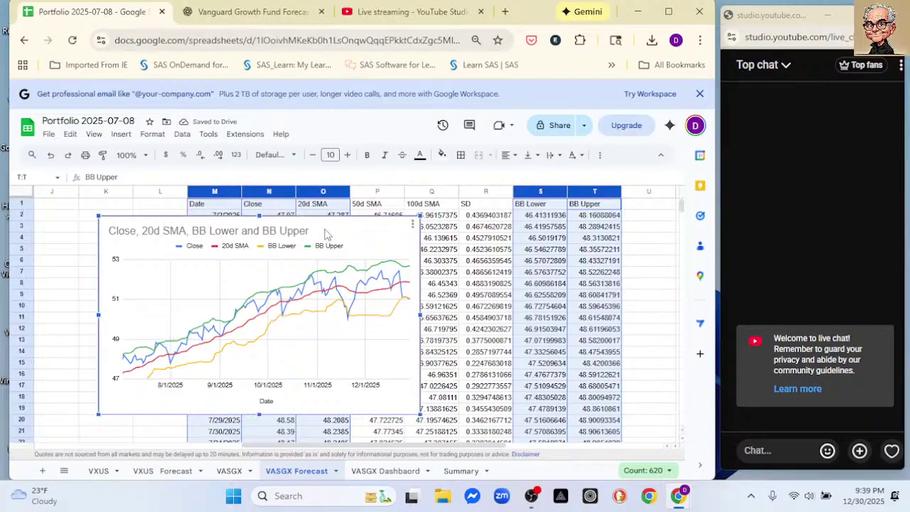
# Step: Copy the Close, 20d SMA, BB Lower and BB Upper chart to cell H2 of the VASGX Dashbaord sheet
pyautogui.click(373, 472)
pyautogui.click(425, 216)
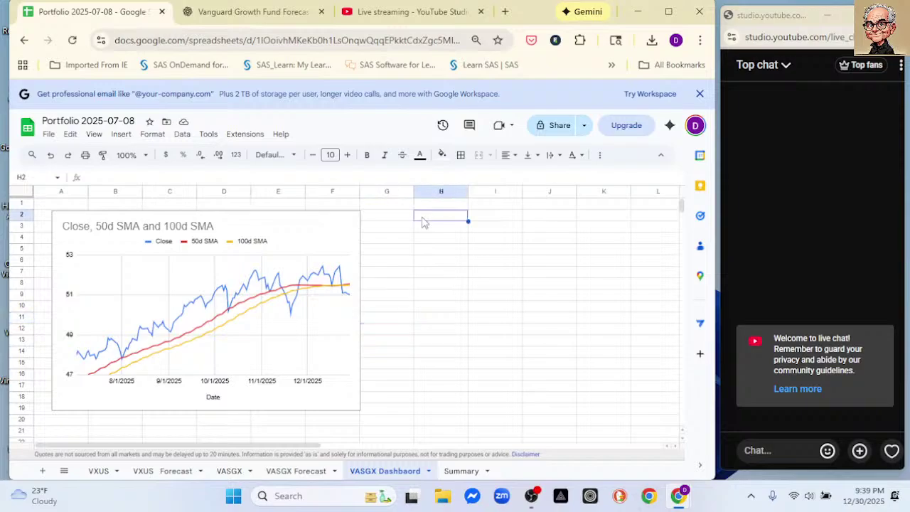
pyautogui.hotkey('ctrl', 'v')
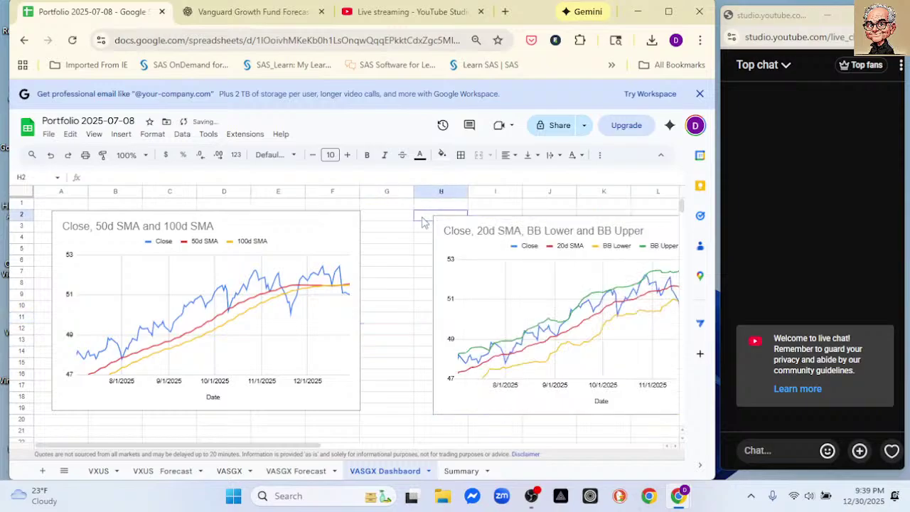
# Step: Move the pasted Bollinger Bands chart up to row 2 with its left edge in the middle of column G
pyautogui.click(460, 222)
pyautogui.moveTo(459, 222); pyautogui.dragTo(424, 212)
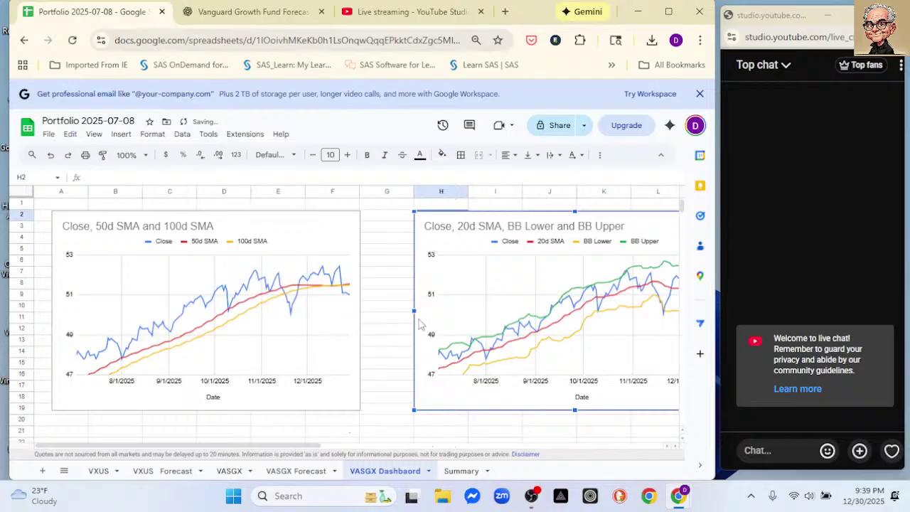
pyautogui.moveTo(496, 216); pyautogui.dragTo(461, 210)
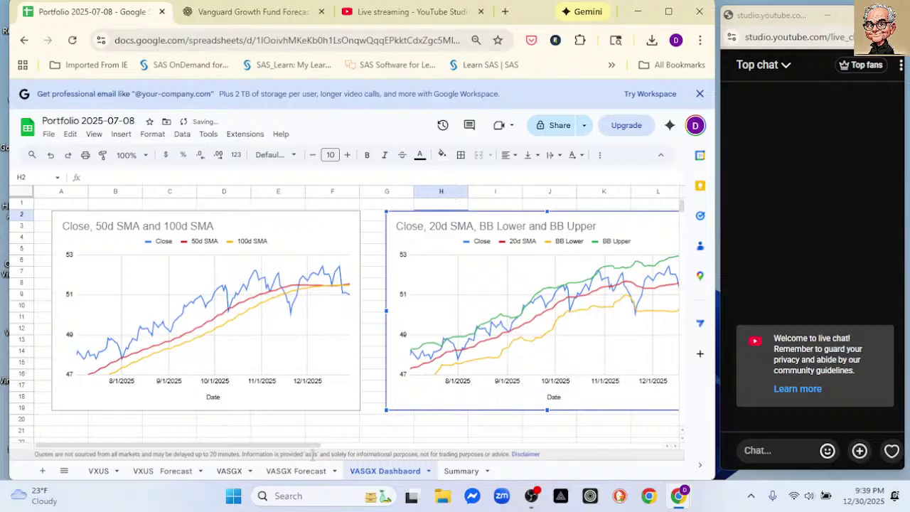
# Step: Narrow the 50d/100d SMA chart to end in column F, then narrow the Bollinger Bands chart and move it to start at column G
pyautogui.click(357, 375)
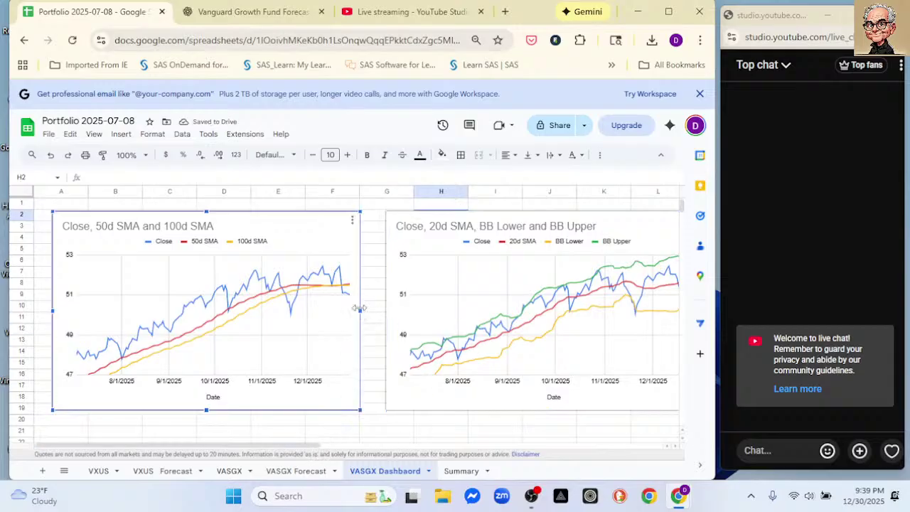
pyautogui.moveTo(359, 311); pyautogui.dragTo(321, 311)
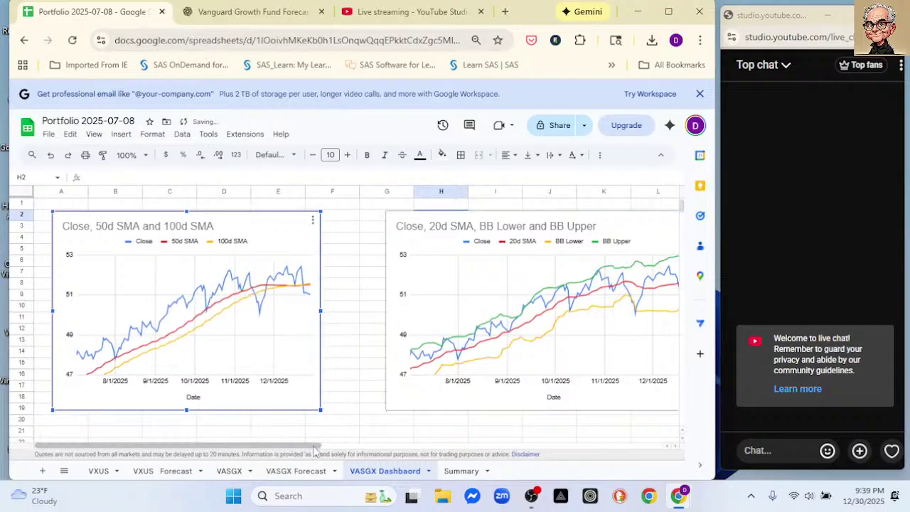
pyautogui.moveTo(325, 445); pyautogui.dragTo(408, 445)
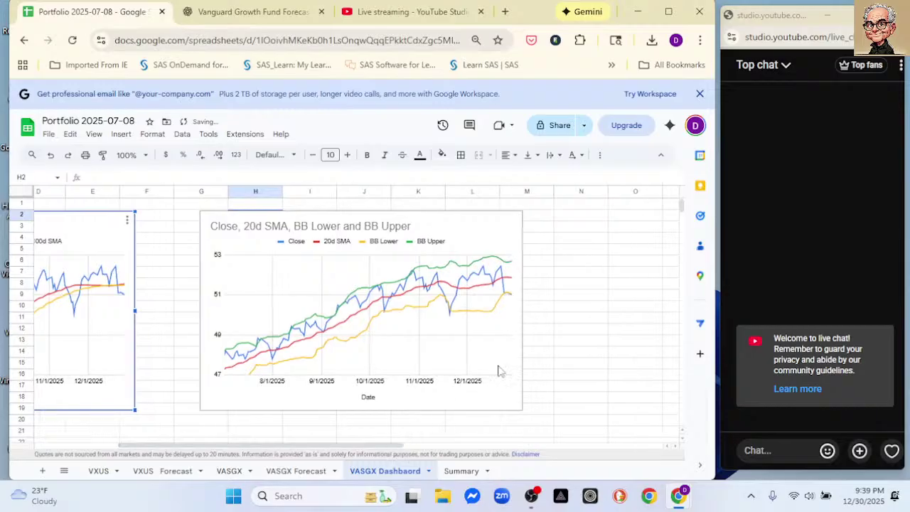
pyautogui.click(516, 318)
pyautogui.moveTo(522, 310); pyautogui.dragTo(489, 314)
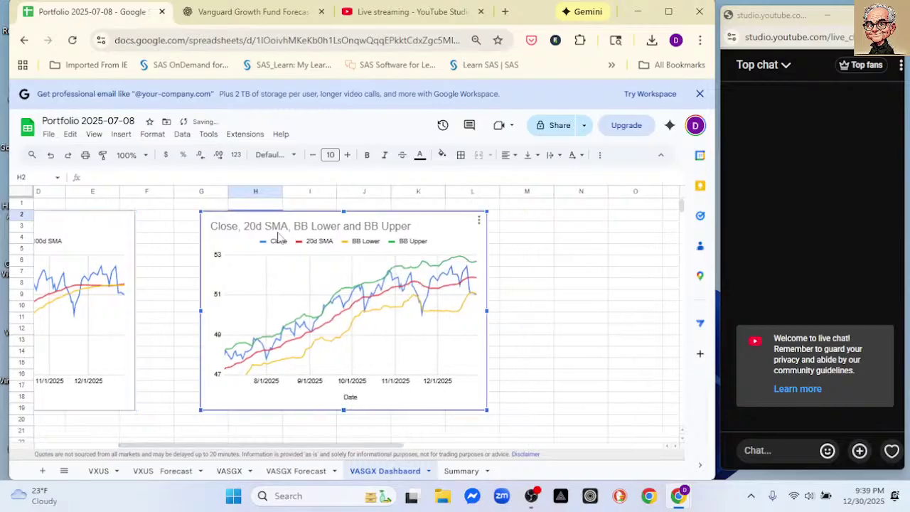
pyautogui.moveTo(250, 220); pyautogui.dragTo(227, 219)
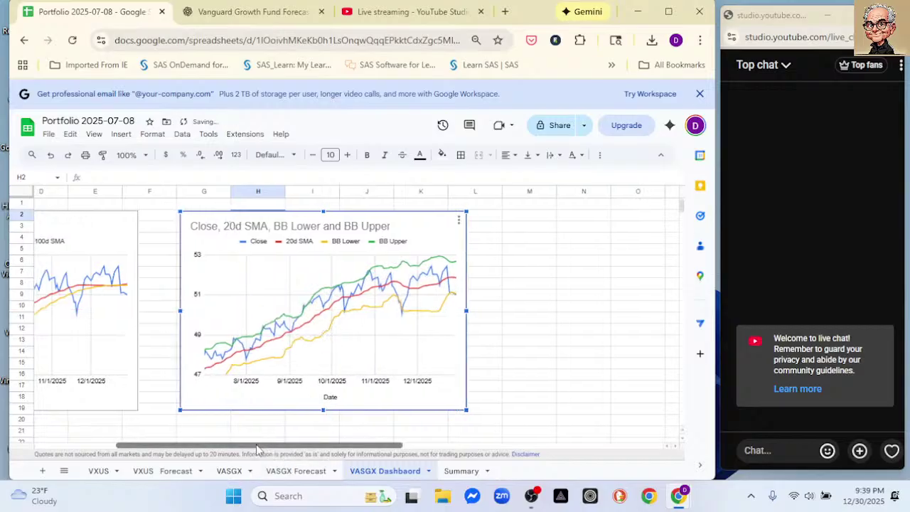
pyautogui.moveTo(261, 447); pyautogui.dragTo(122, 416)
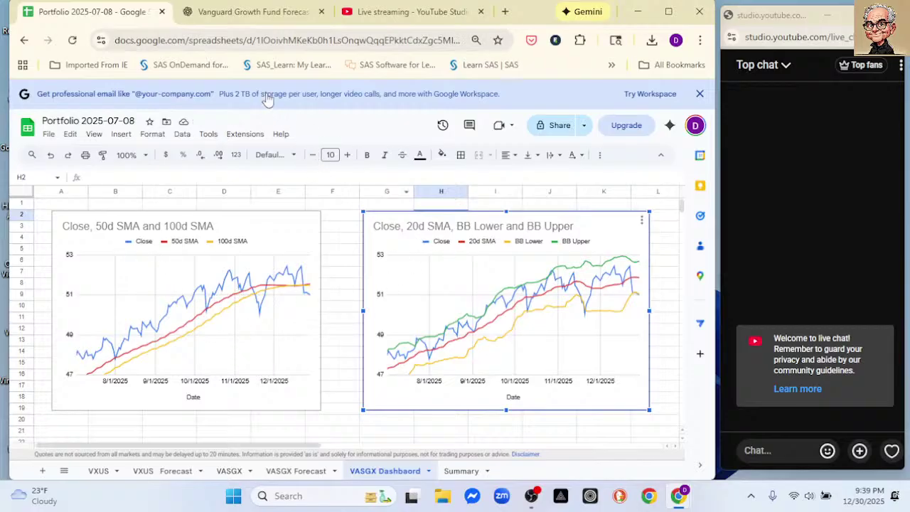
# Step: Delete the original Close, 20d SMA, BB Lower and BB Upper chart from the VASGX Forecast sheet
pyautogui.click(306, 473)
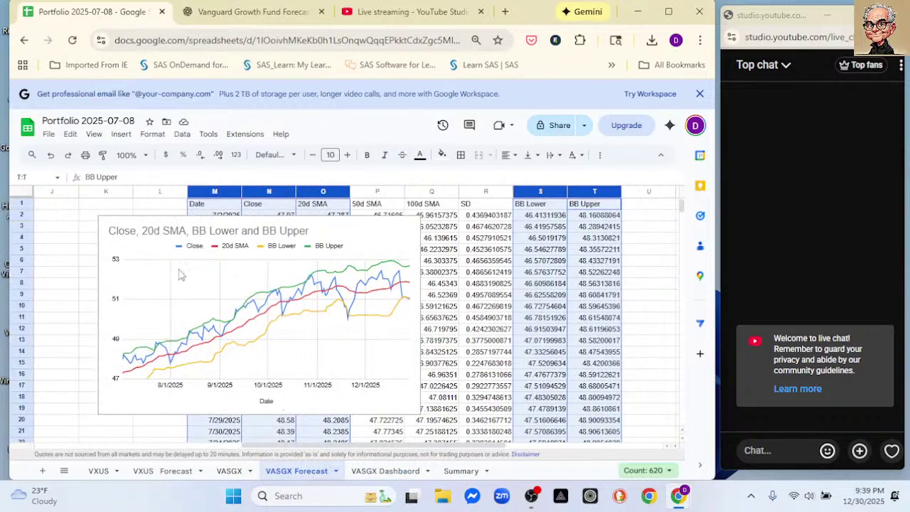
pyautogui.click(135, 219)
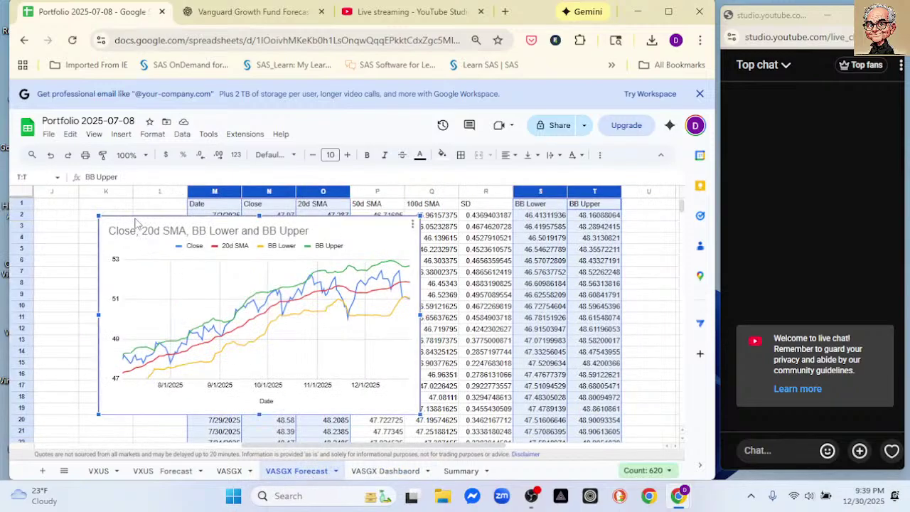
pyautogui.press('Delete')
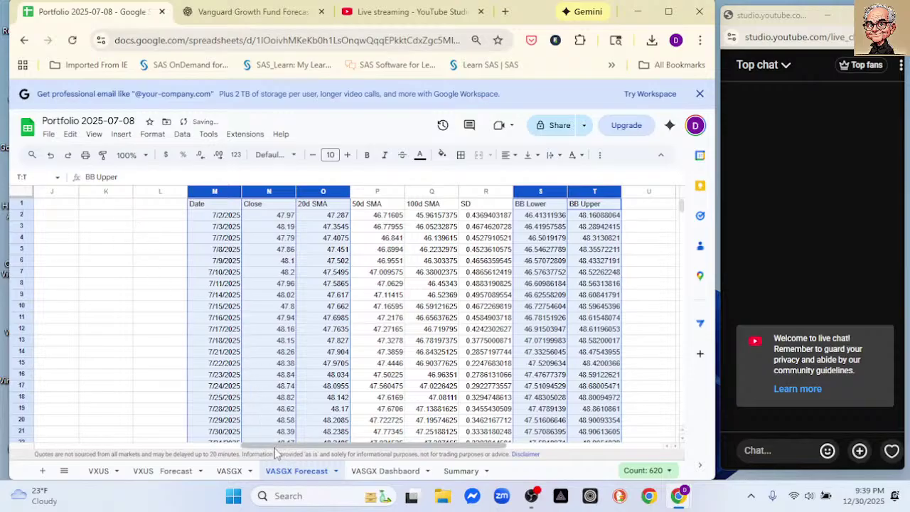
# Step: Try changing the attribute of the GOOGLEFINANCE formula in cell A3 of the VASGX sheet to "all"
pyautogui.moveTo(279, 448); pyautogui.dragTo(43, 423)
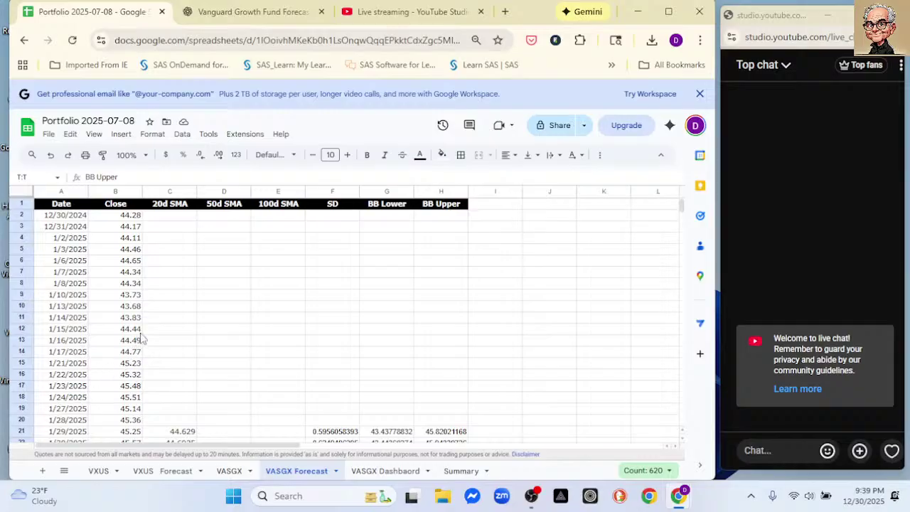
pyautogui.click(229, 471)
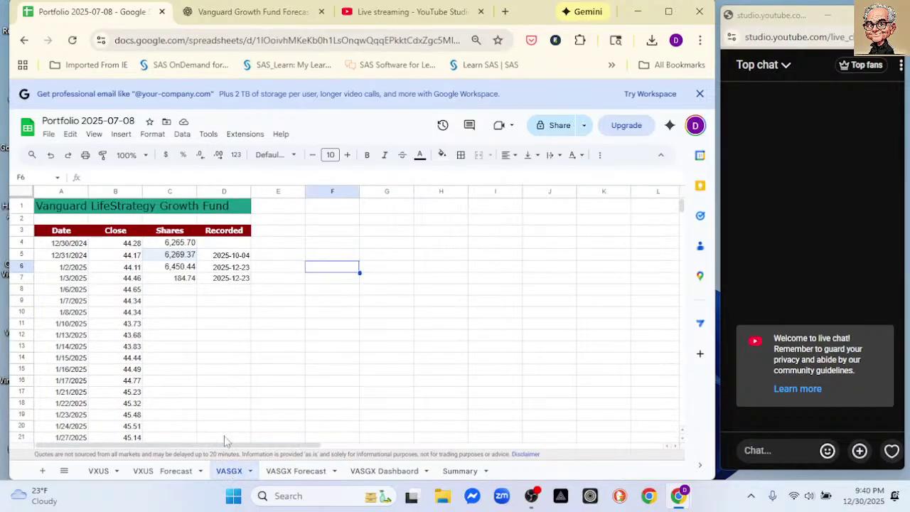
pyautogui.click(84, 233)
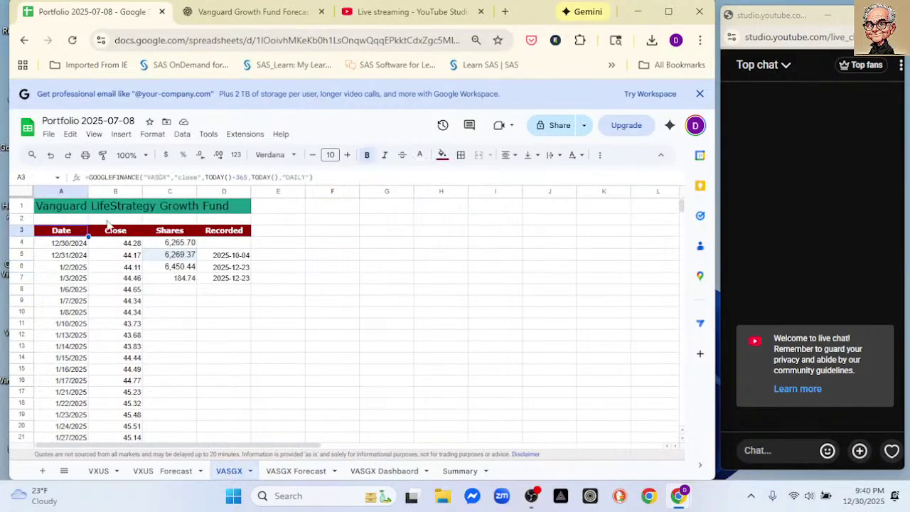
pyautogui.click(199, 177)
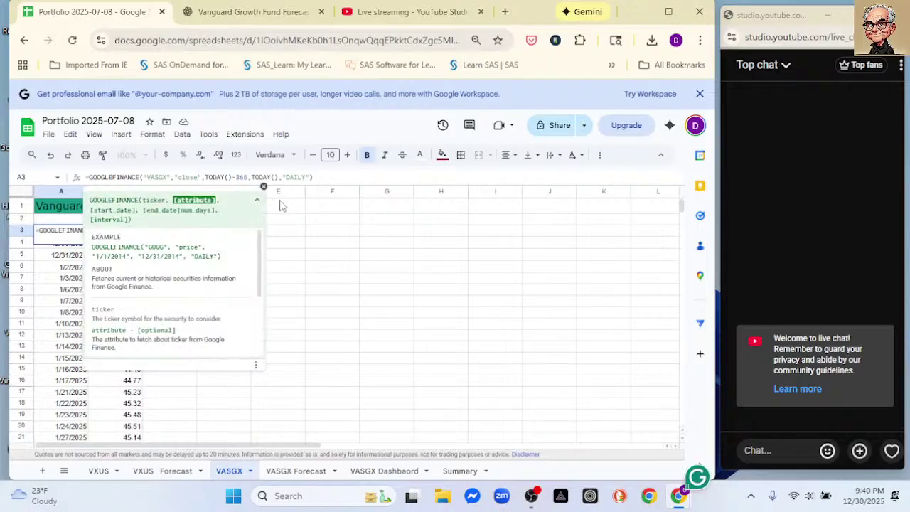
pyautogui.press('BackSpace')
pyautogui.press('BackSpace')
pyautogui.press('BackSpace')
pyautogui.press('BackSpace')
pyautogui.press('BackSpace')
pyautogui.write('all')
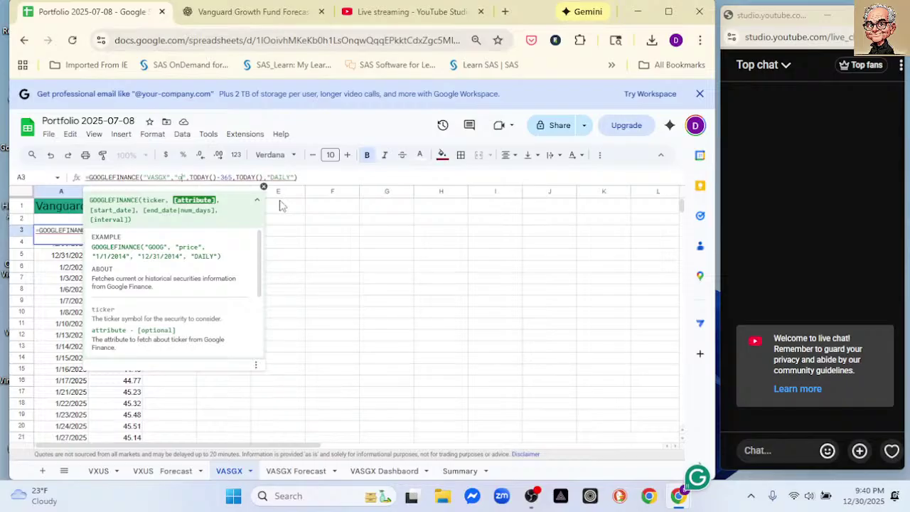
pyautogui.press('Return')
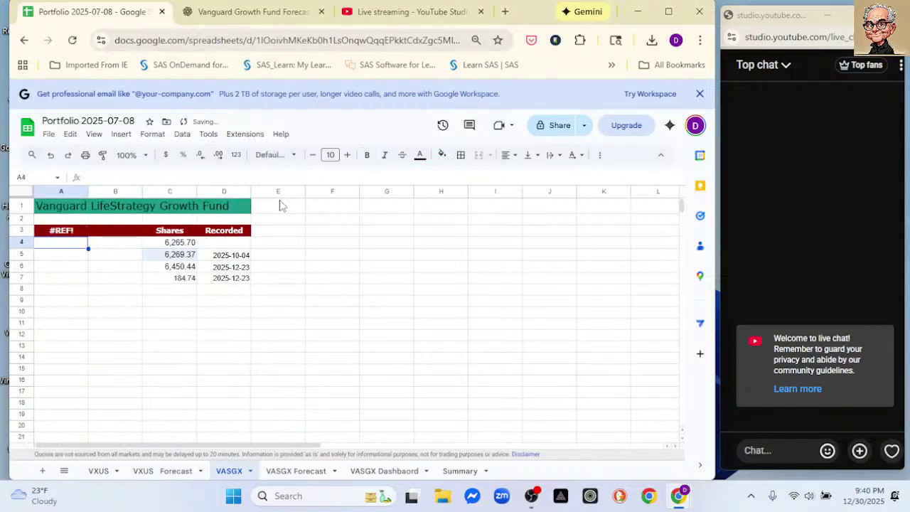
# Step: Set the attribute of the GOOGLEFINANCE formula in cell A3 of the VASGX sheet to "price"
pyautogui.click(69, 233)
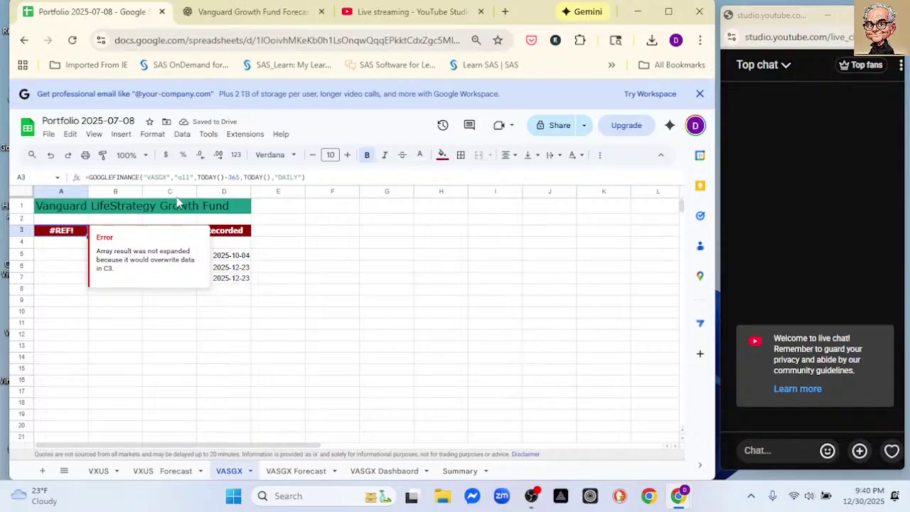
pyautogui.click(191, 179)
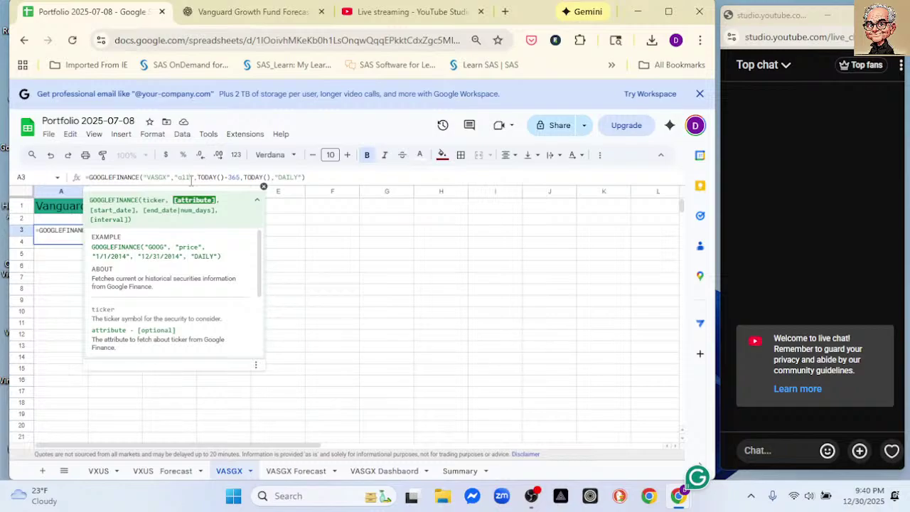
pyautogui.press('BackSpace')
pyautogui.press('BackSpace')
pyautogui.press('BackSpace')
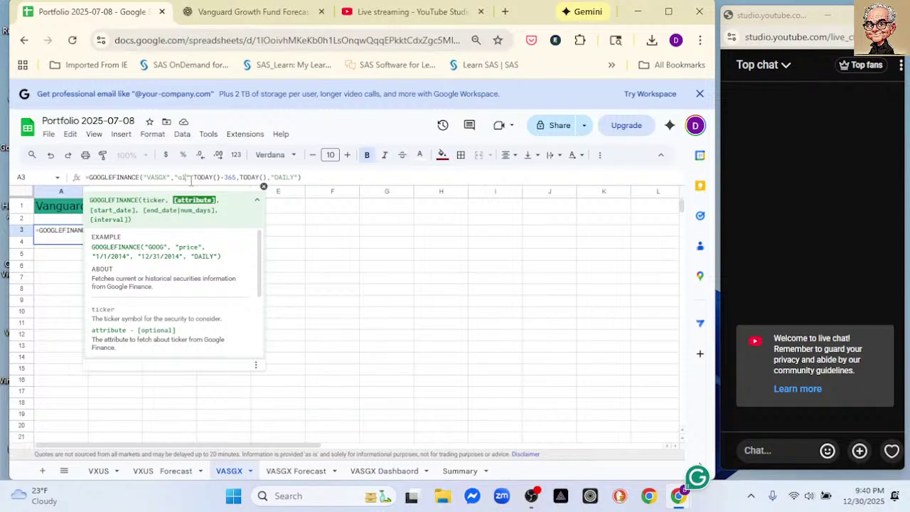
pyautogui.write('price')
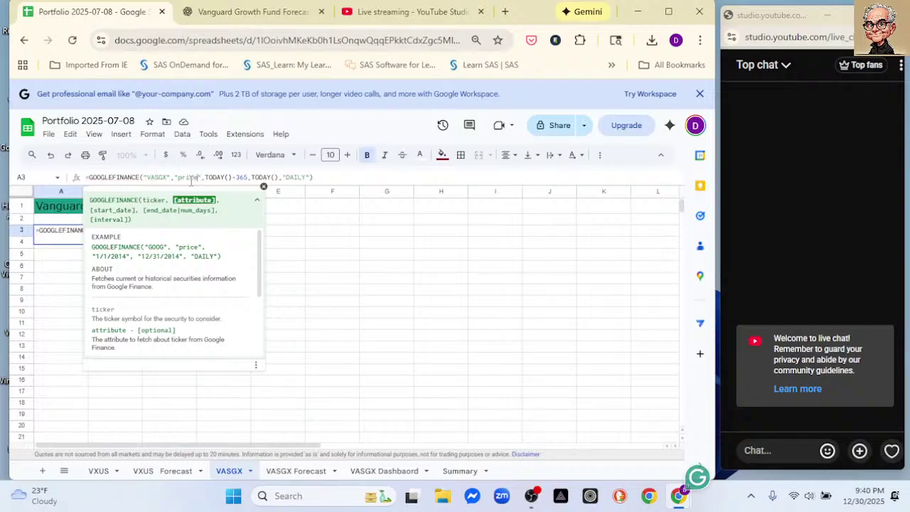
pyautogui.press('Return')
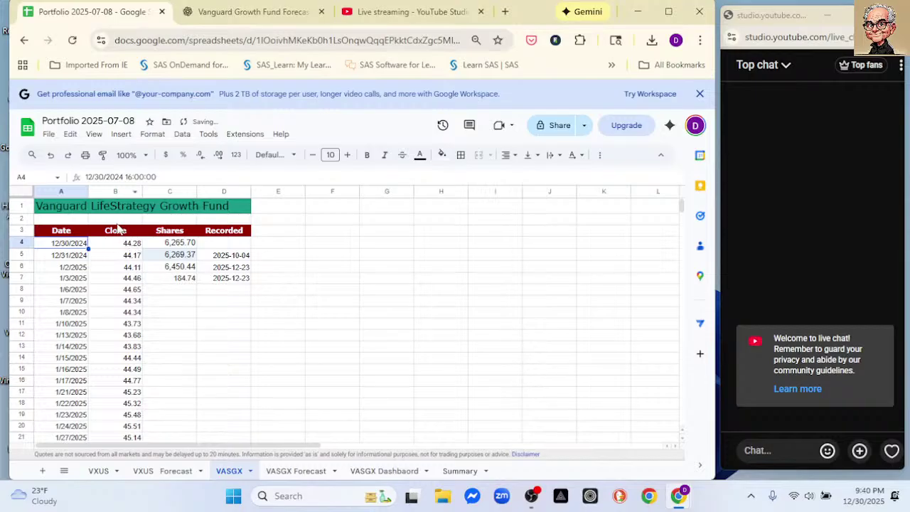
# Step: Open the full help article for the GOOGLEFINANCE formula in cell A3 and examine the list of available real-time attributes
pyautogui.click(61, 236)
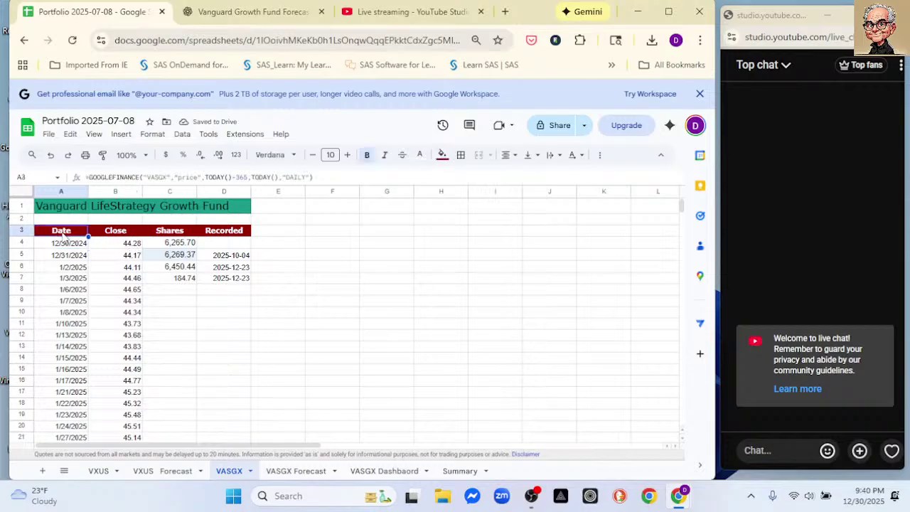
pyautogui.click(181, 177)
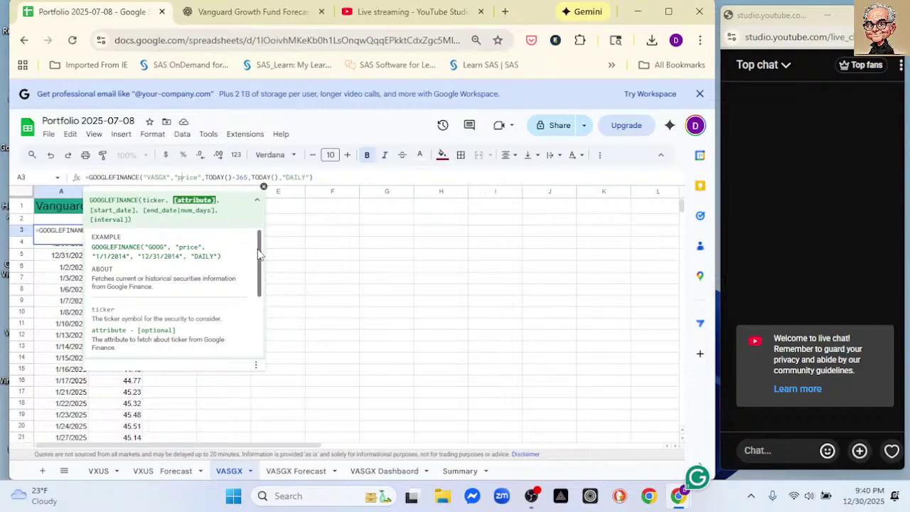
pyautogui.moveTo(258, 250); pyautogui.dragTo(258, 327)
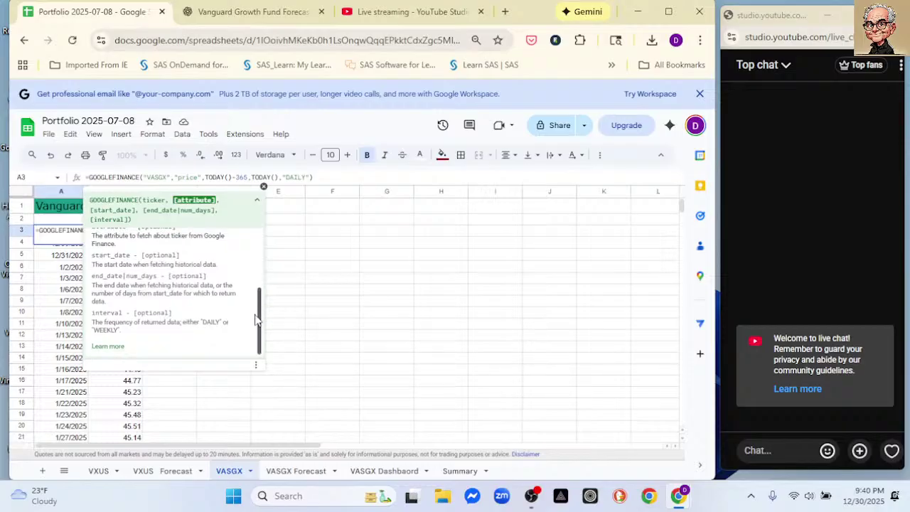
pyautogui.click(108, 347)
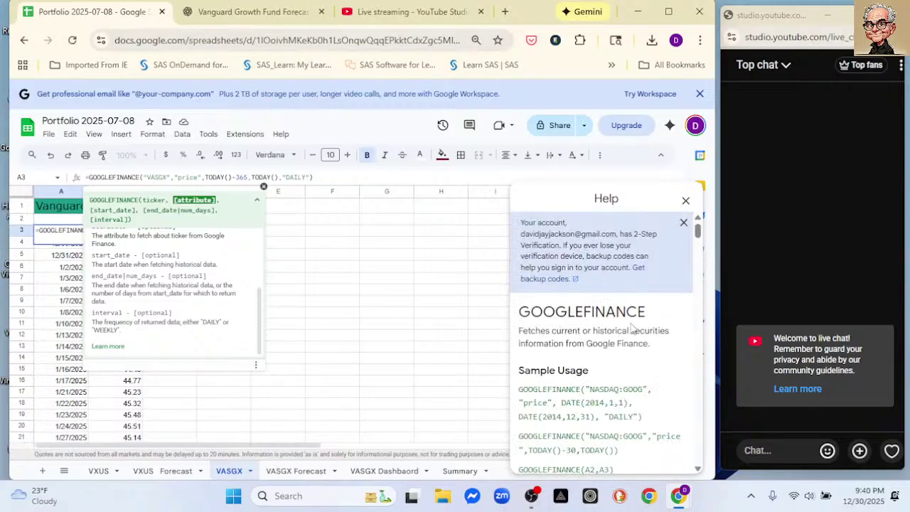
pyautogui.scroll(-2, 631, 329)
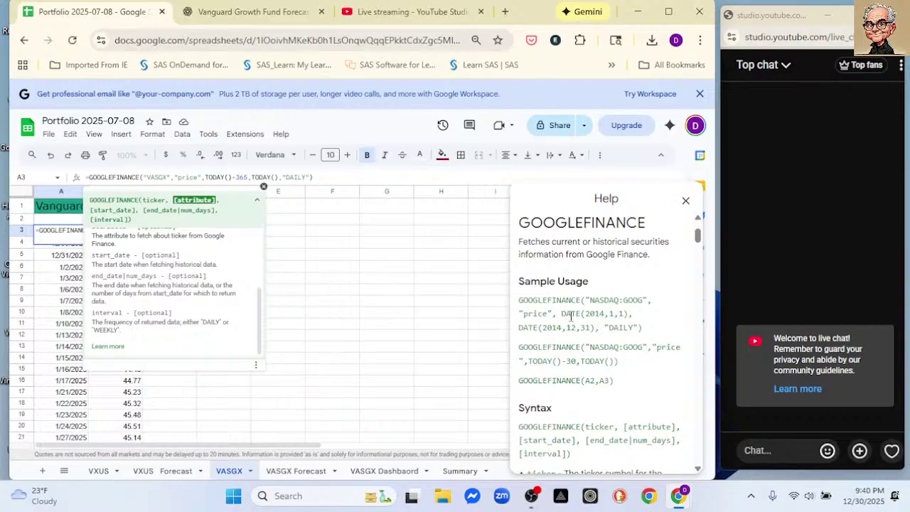
pyautogui.scroll(-8, 571, 316)
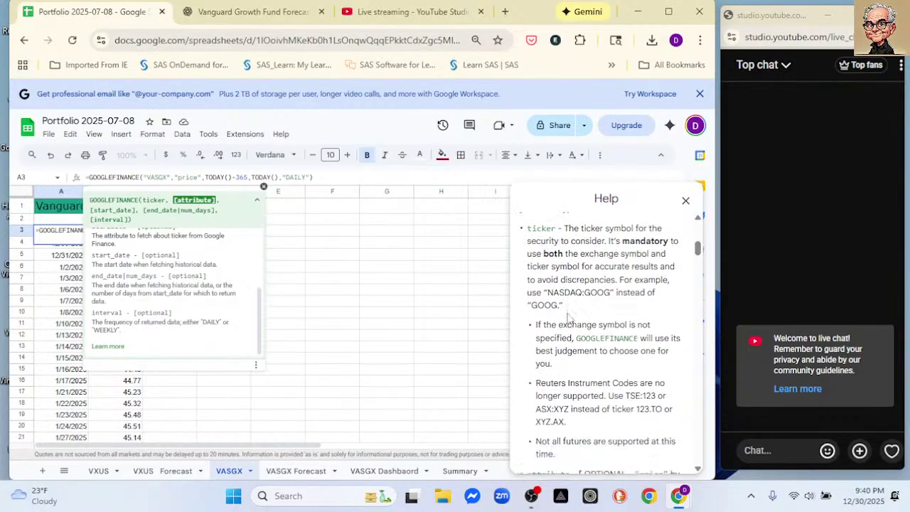
pyautogui.scroll(-2, 569, 316)
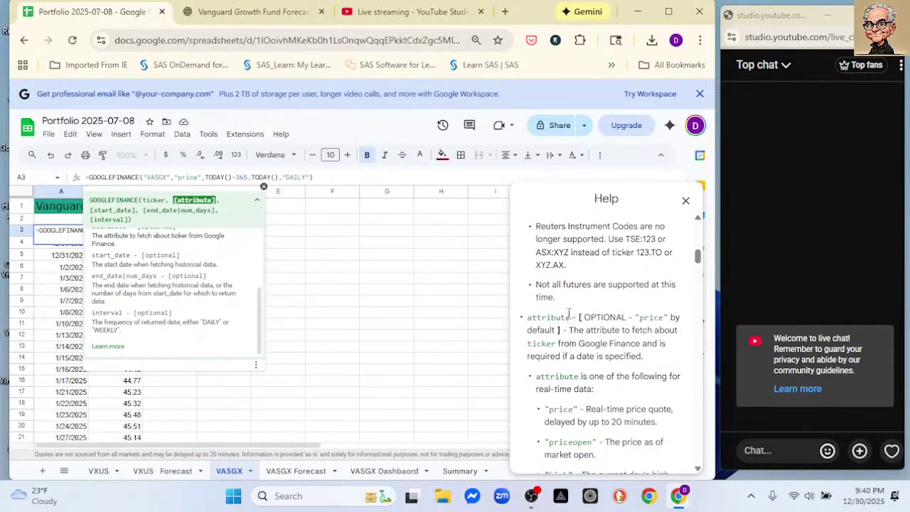
pyautogui.scroll(-1, 569, 313)
pyautogui.scroll(-2, 568, 313)
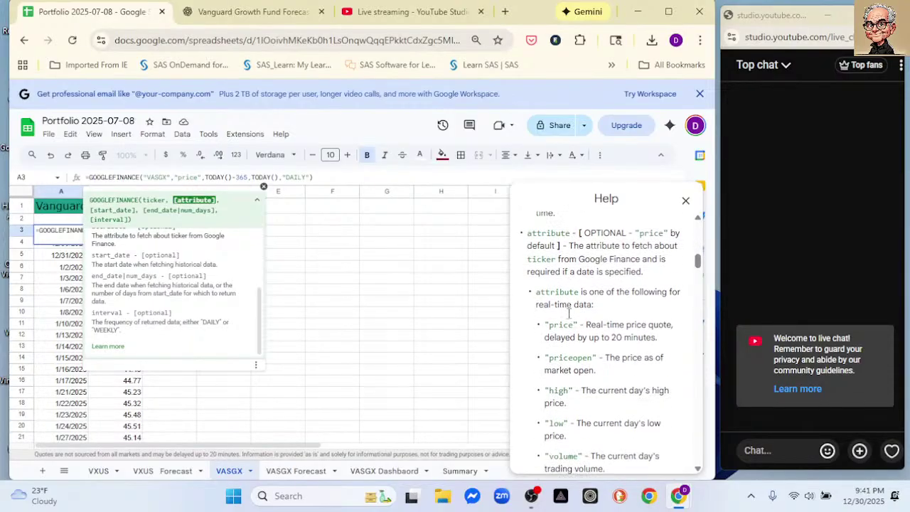
pyautogui.scroll(-2, 568, 318)
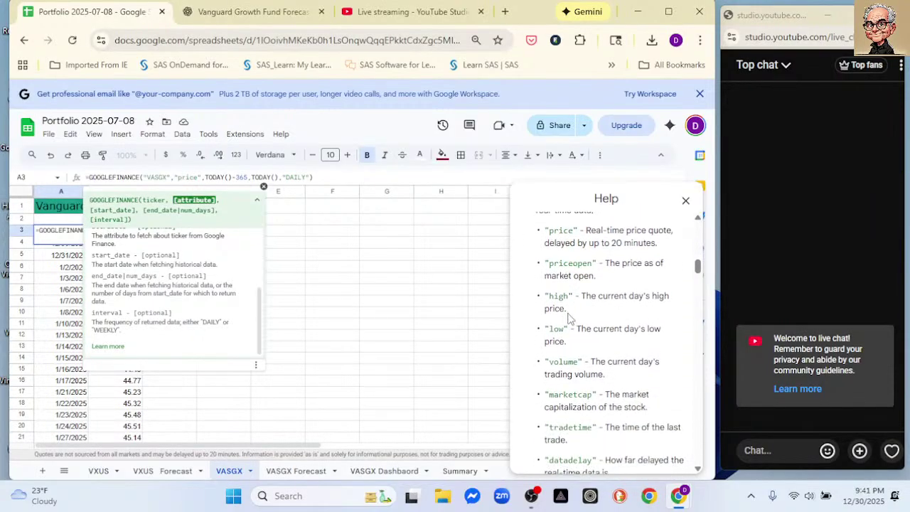
pyautogui.scroll(-1, 568, 313)
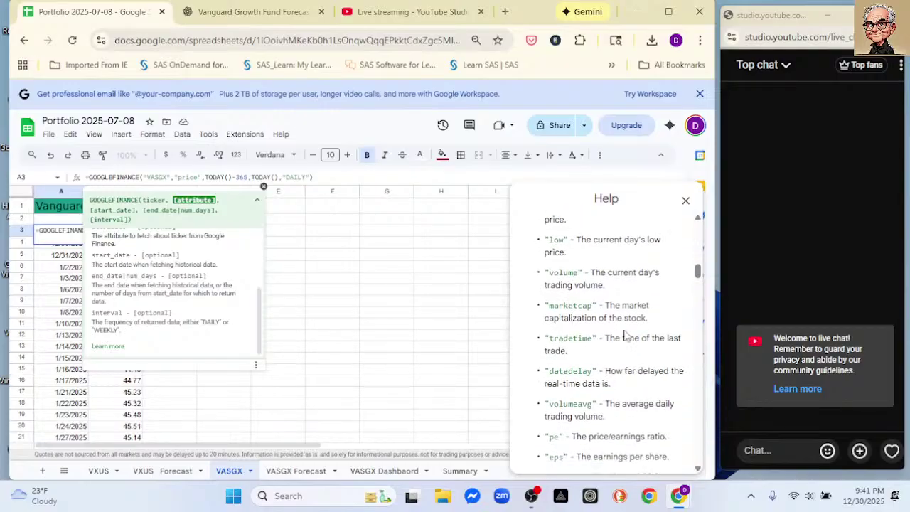
pyautogui.scroll(3, 636, 332)
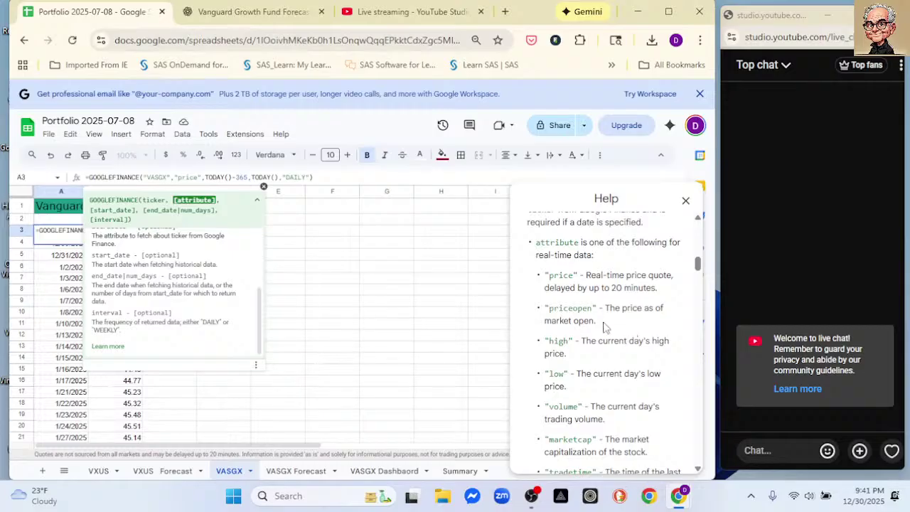
# Step: Insert "high", copied from the help article, as an extra argument after "price" in the GOOGLEFINANCE formula in cell A3
pyautogui.click(203, 178)
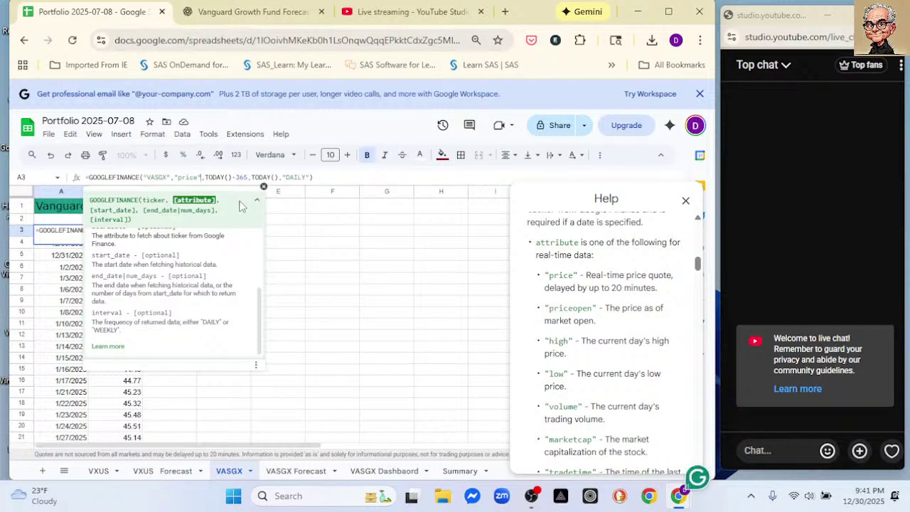
pyautogui.write(',')
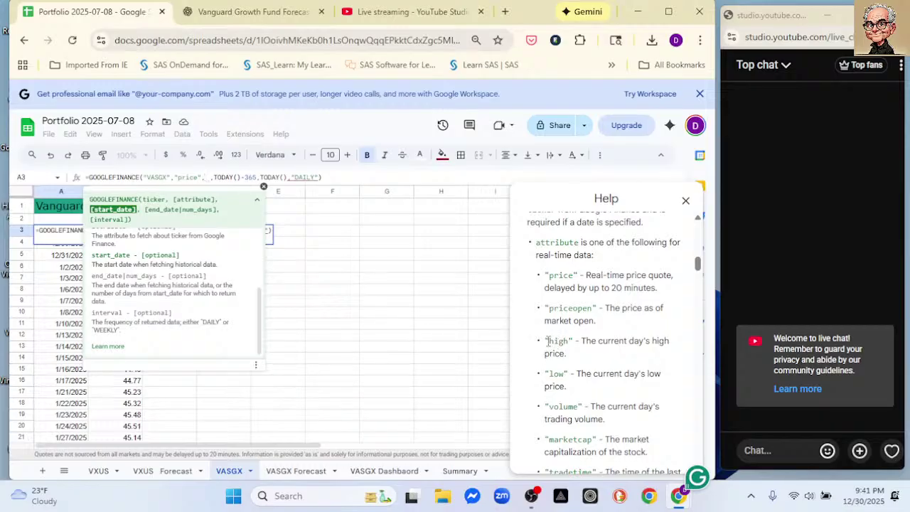
pyautogui.moveTo(545, 340); pyautogui.dragTo(575, 343)
pyautogui.hotkey('ctrl', 'c')
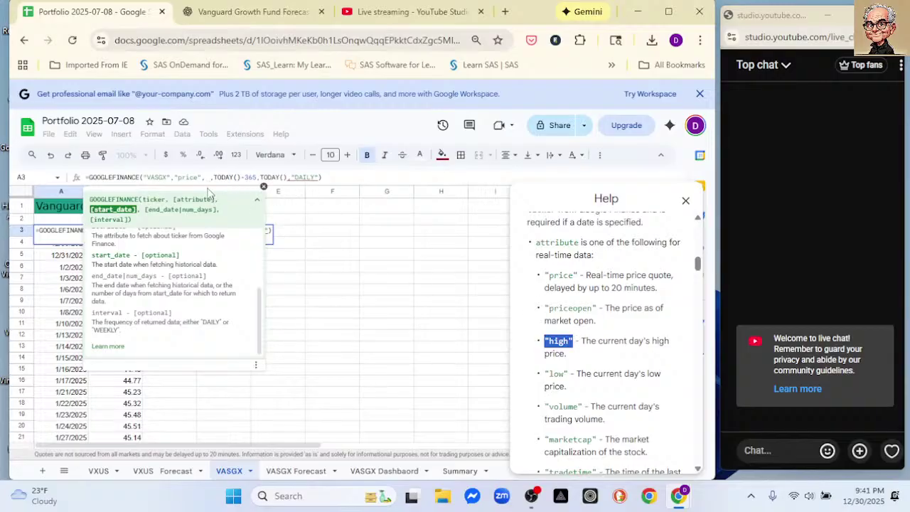
pyautogui.click(207, 177)
pyautogui.hotkey('ctrl', 'v')
pyautogui.write(',')
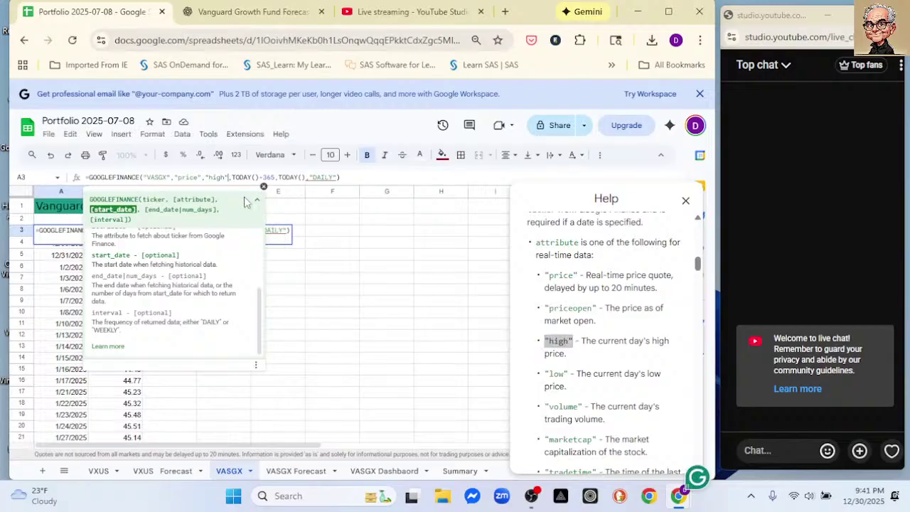
# Step: Insert "low", copied from the help article, as an argument after "high" in the A3 formula
pyautogui.write(',')
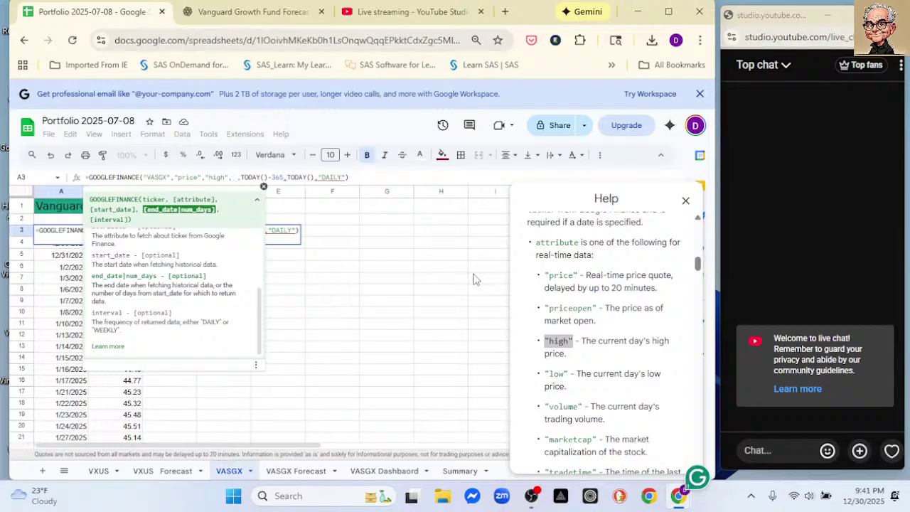
pyautogui.doubleClick(555, 373)
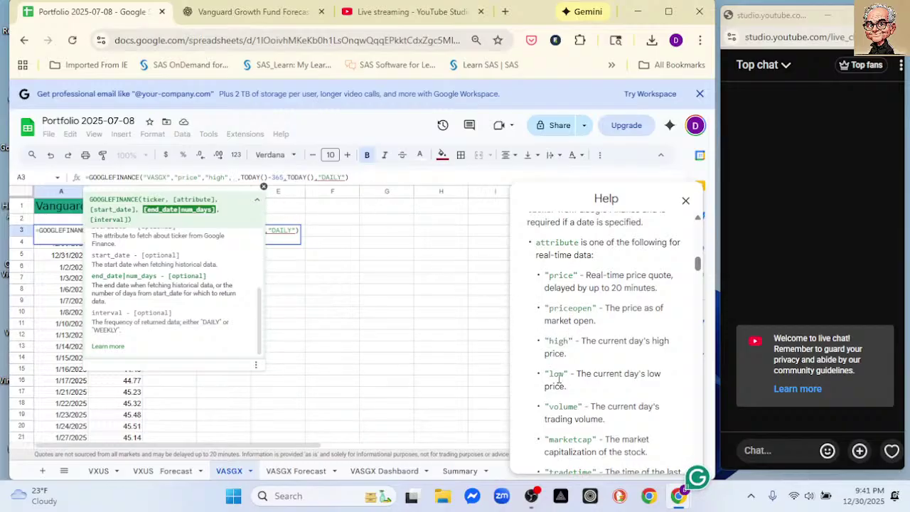
pyautogui.moveTo(544, 373); pyautogui.dragTo(570, 374)
pyautogui.hotkey('ctrl', 'c')
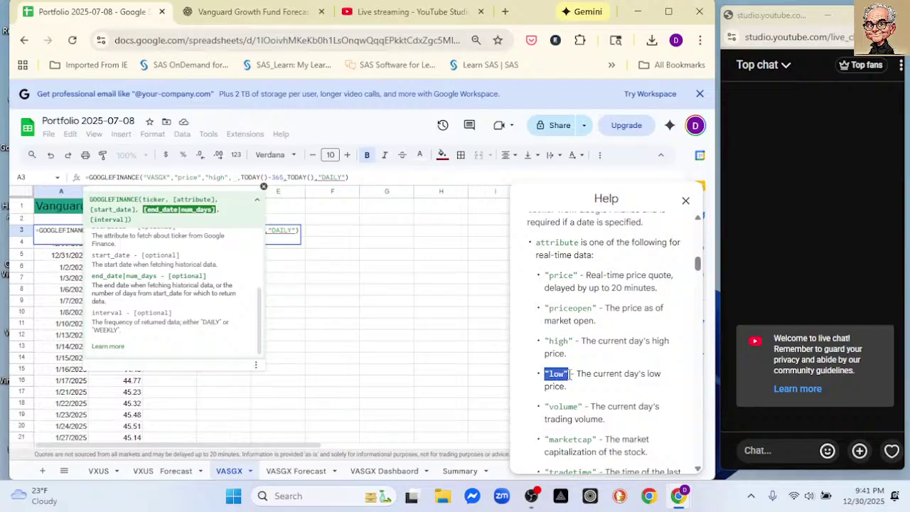
pyautogui.click(231, 178)
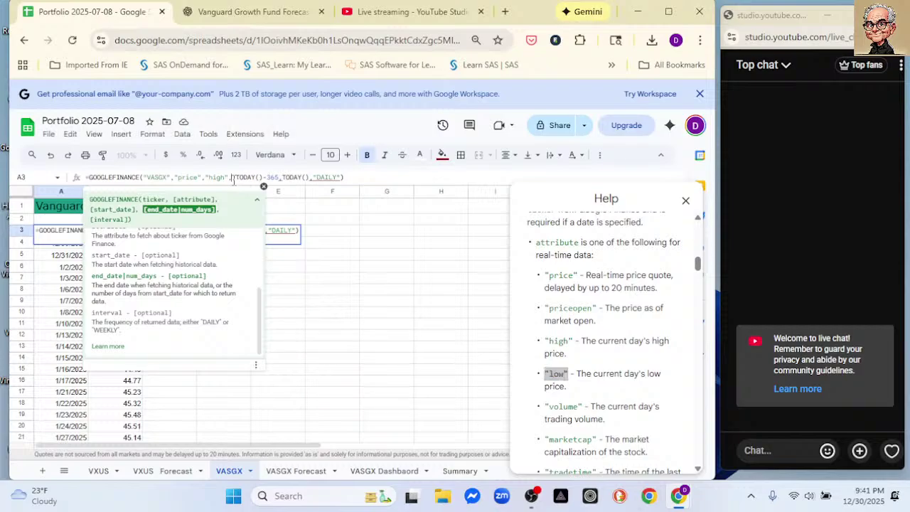
pyautogui.write(',')
pyautogui.hotkey('ctrl', 'v')
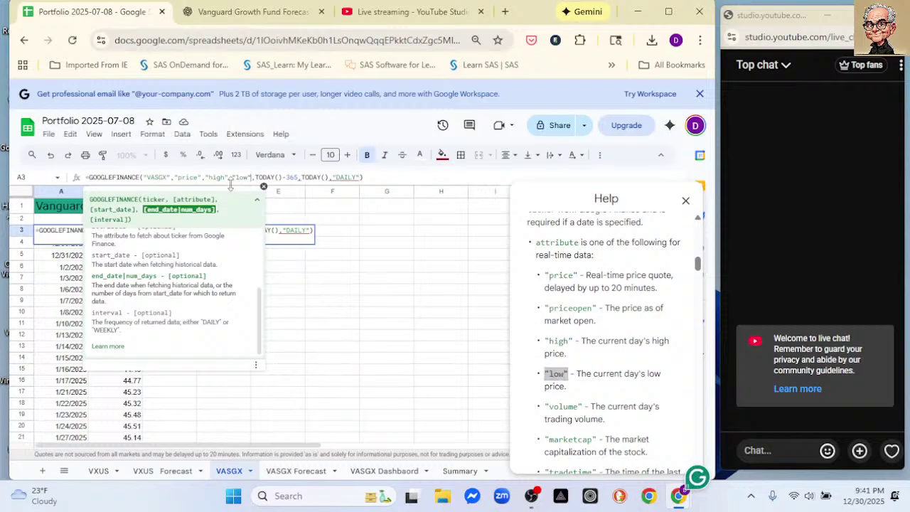
# Step: Insert "volume" from the help article after "low" in the A3 formula, close the help and commit the formula
pyautogui.write(',')
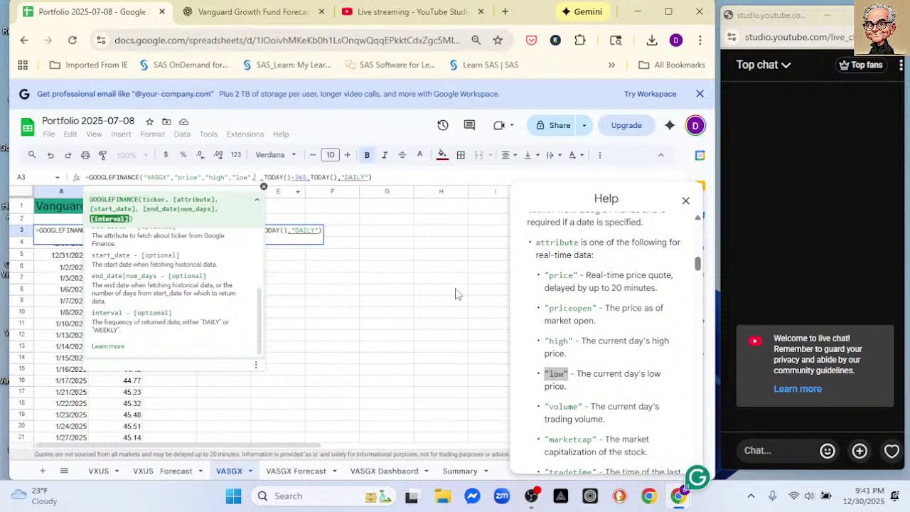
pyautogui.doubleClick(560, 407)
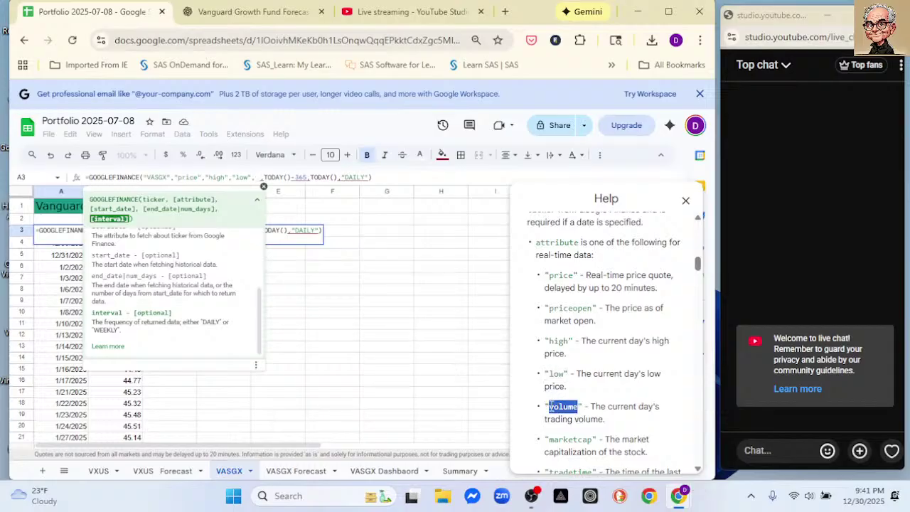
pyautogui.moveTo(545, 406); pyautogui.dragTo(585, 406)
pyautogui.hotkey('ctrl', 'c')
pyautogui.click(255, 178)
pyautogui.hotkey('ctrl', 'v')
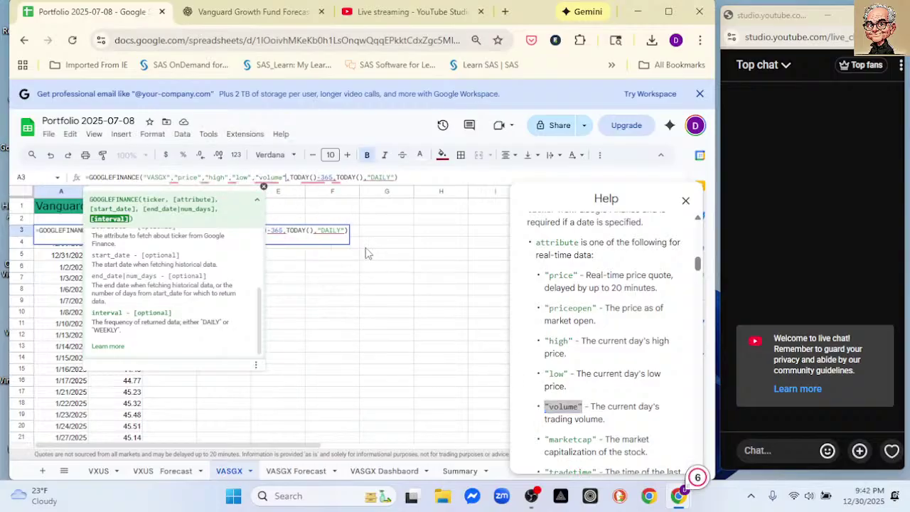
pyautogui.click(685, 200)
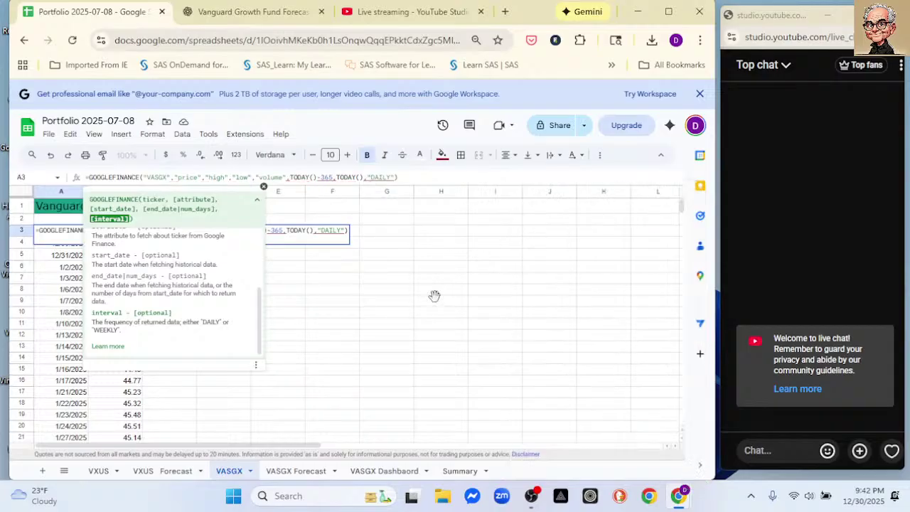
pyautogui.click(433, 297)
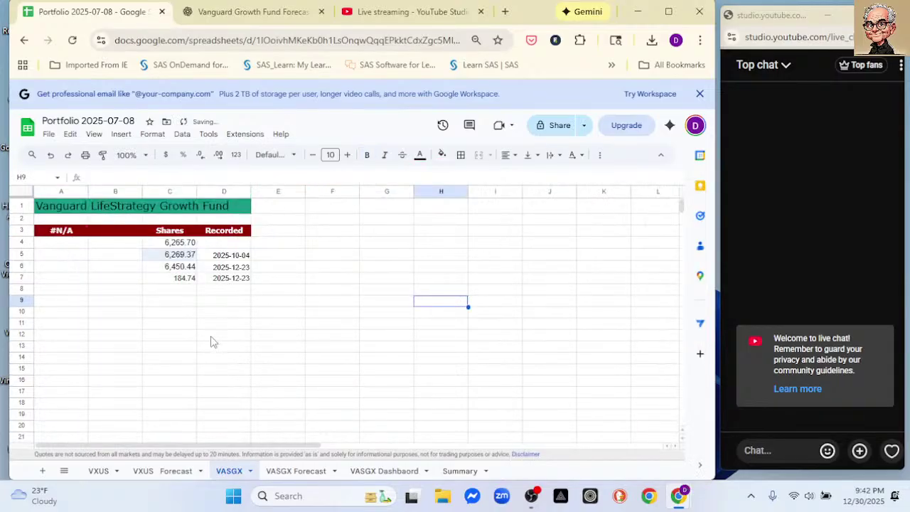
# Step: Move the Shares and Recorded table from C3:D7 to start at cell G3 on the VASGX sheet
pyautogui.click(55, 235)
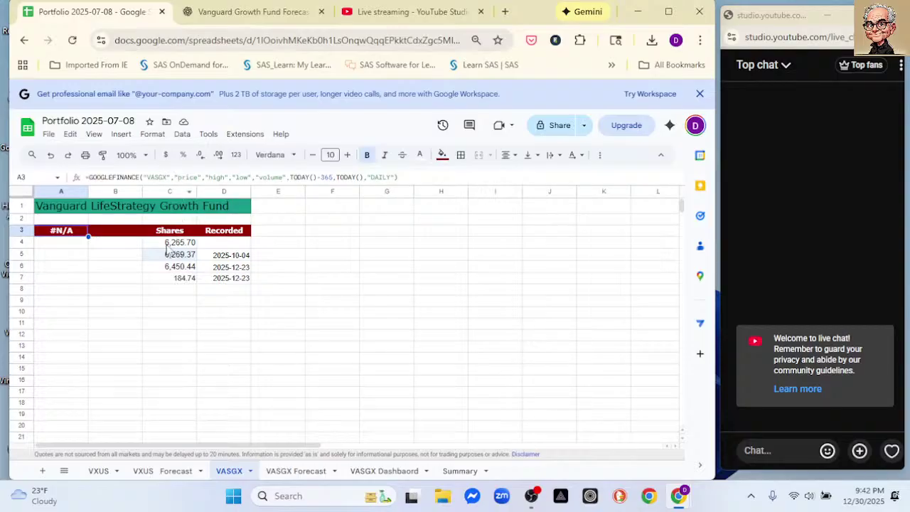
pyautogui.moveTo(167, 236); pyautogui.dragTo(231, 284)
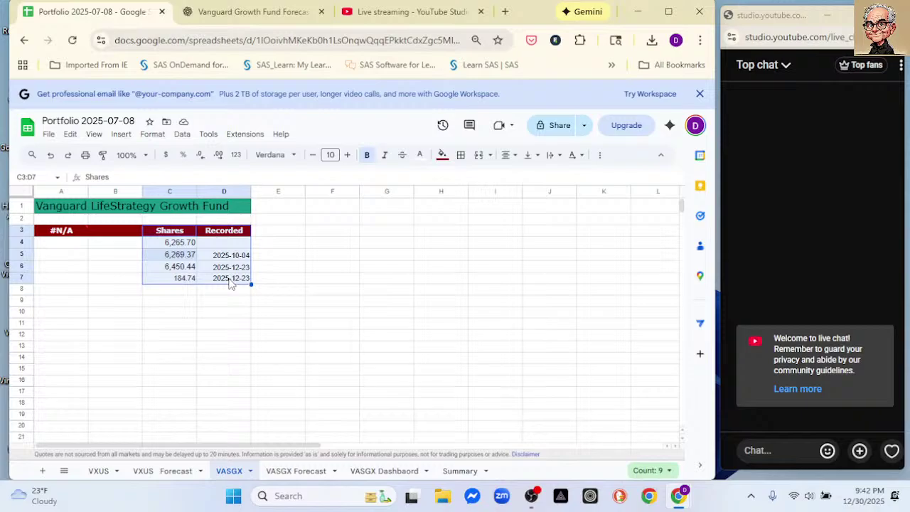
pyautogui.hotkey('ctrl', 'c')
pyautogui.click(383, 233)
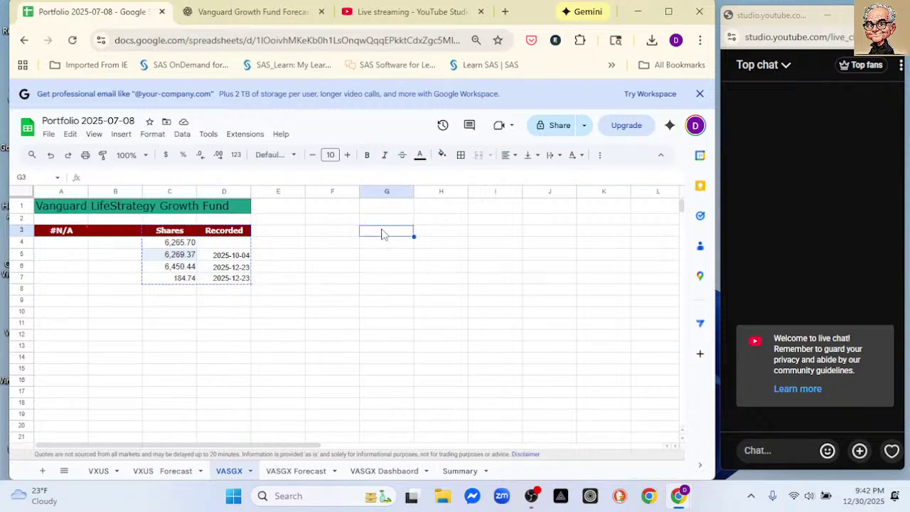
pyautogui.hotkey('ctrl', 'v')
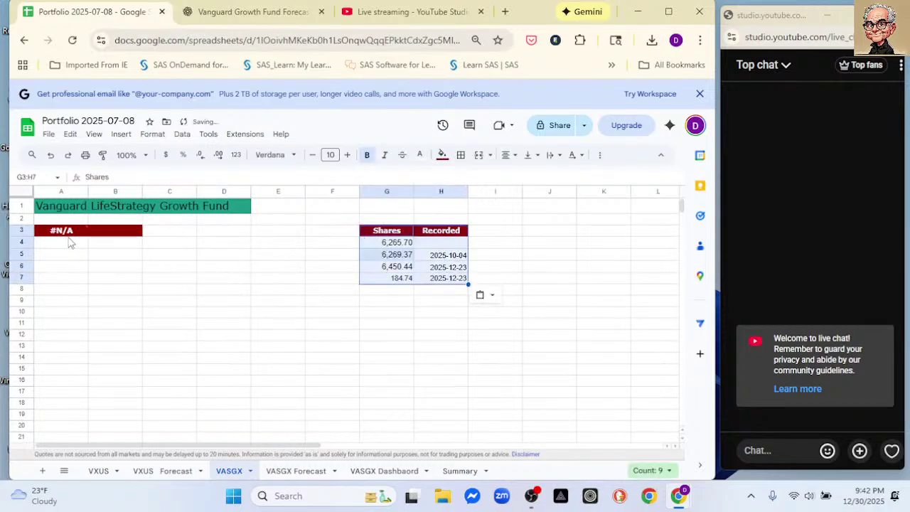
# Step: Check the error on cell A3 of the VASGX sheet and select its entire GOOGLEFINANCE formula
pyautogui.moveTo(71, 242)
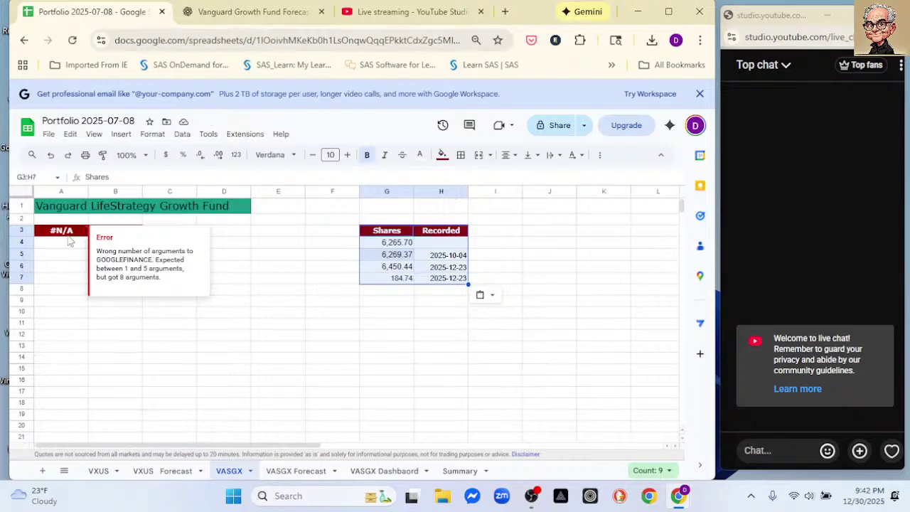
pyautogui.click(69, 237)
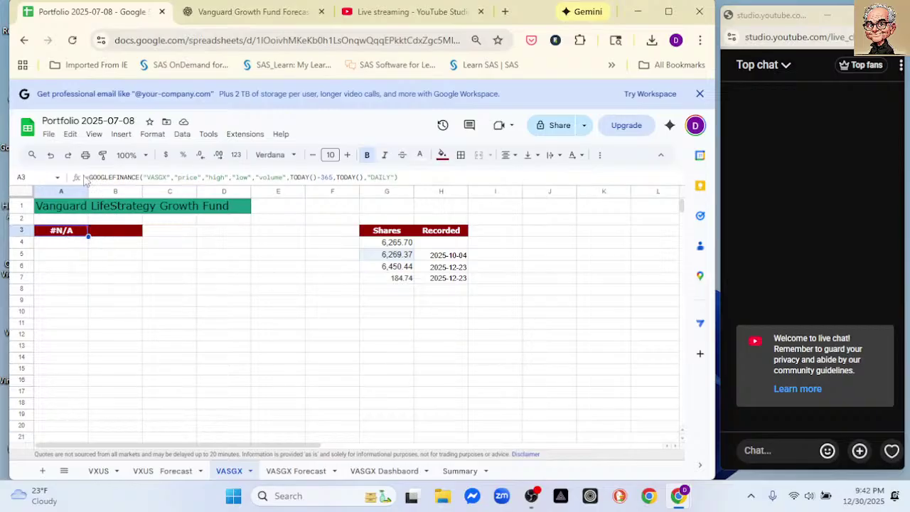
pyautogui.click(88, 177)
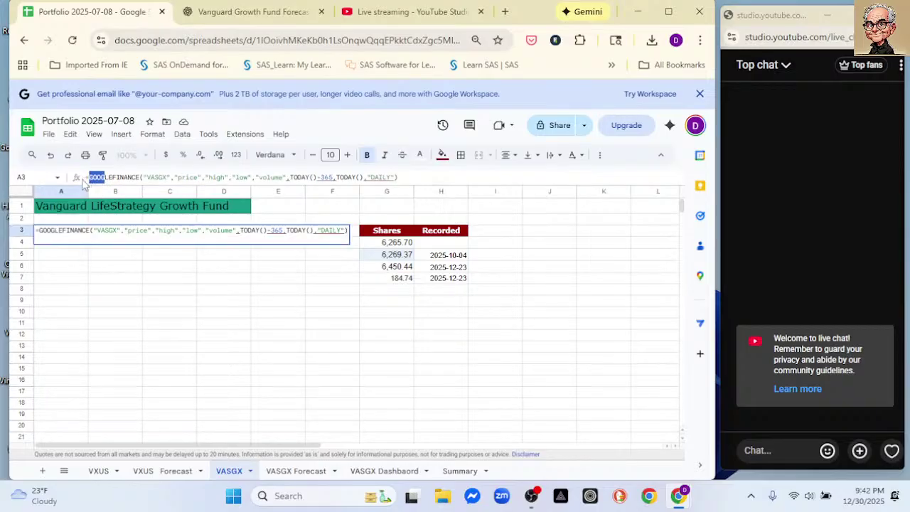
pyautogui.moveTo(87, 177); pyautogui.dragTo(415, 180)
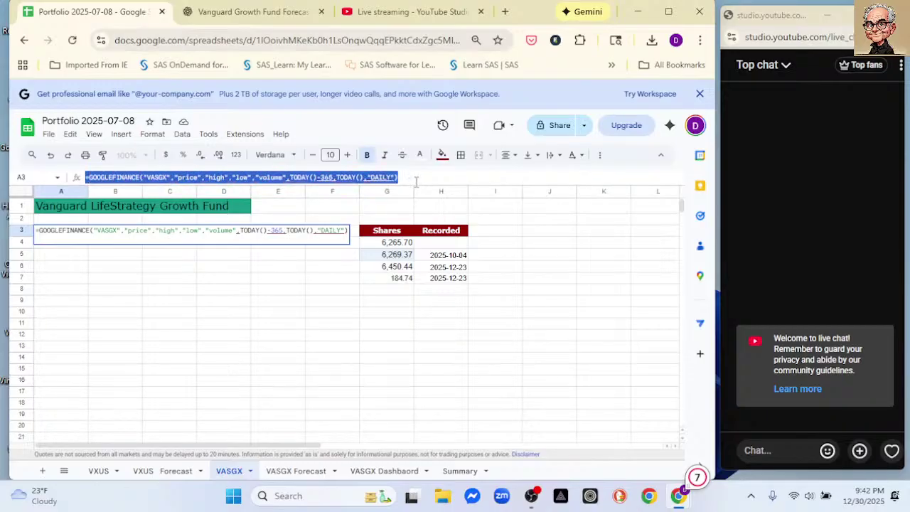
# Step: Switch to ChatGPT and find the Google Sheets 365 Days chat in the Investing project
pyautogui.click(244, 12)
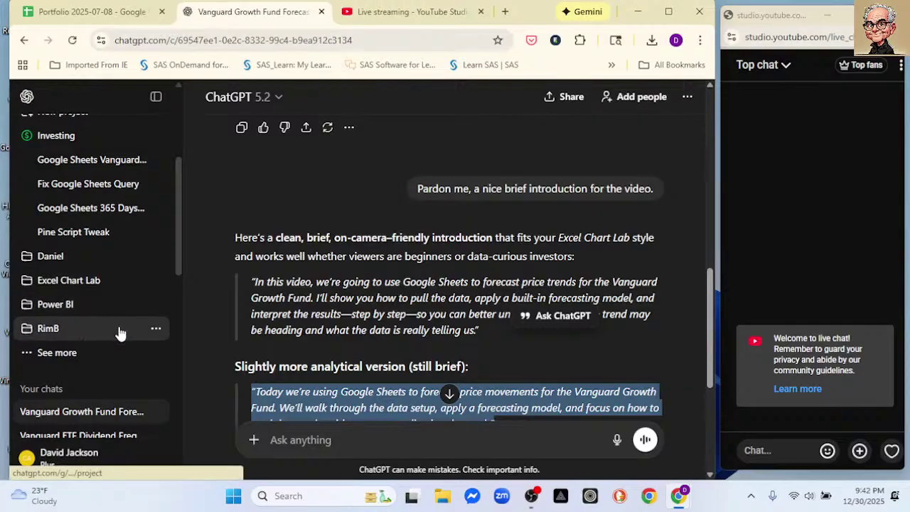
pyautogui.scroll(-1, 121, 330)
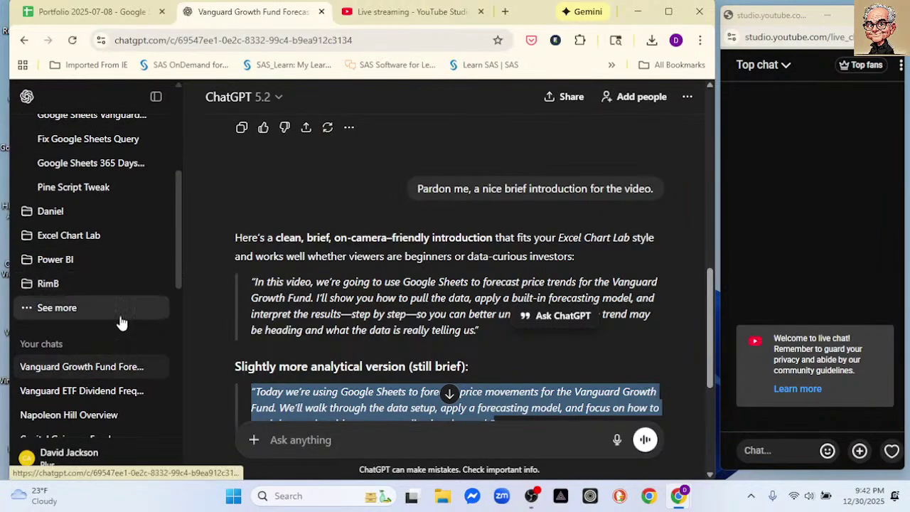
pyautogui.scroll(2, 120, 309)
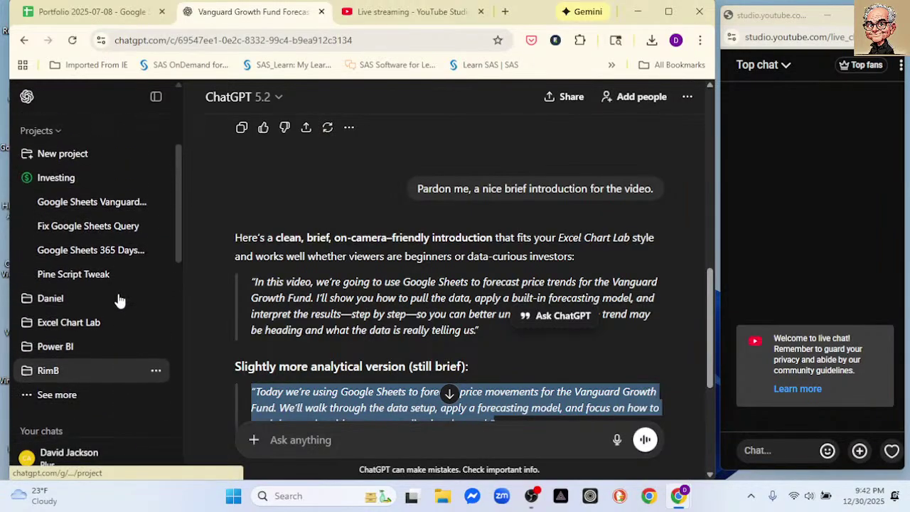
pyautogui.click(59, 208)
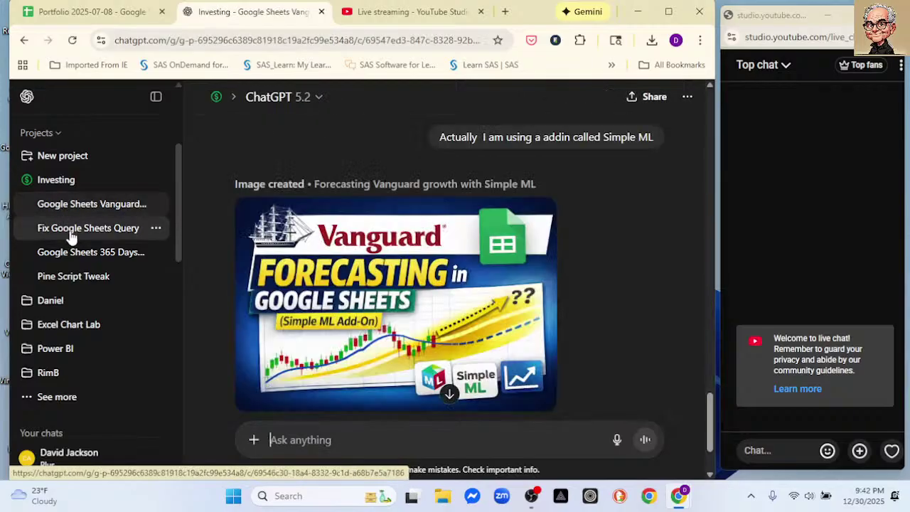
pyautogui.click(71, 233)
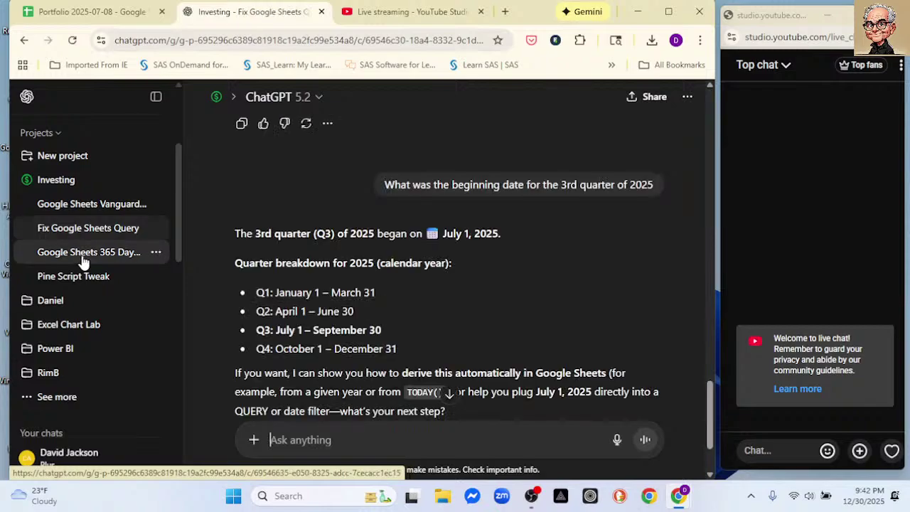
pyautogui.click(82, 257)
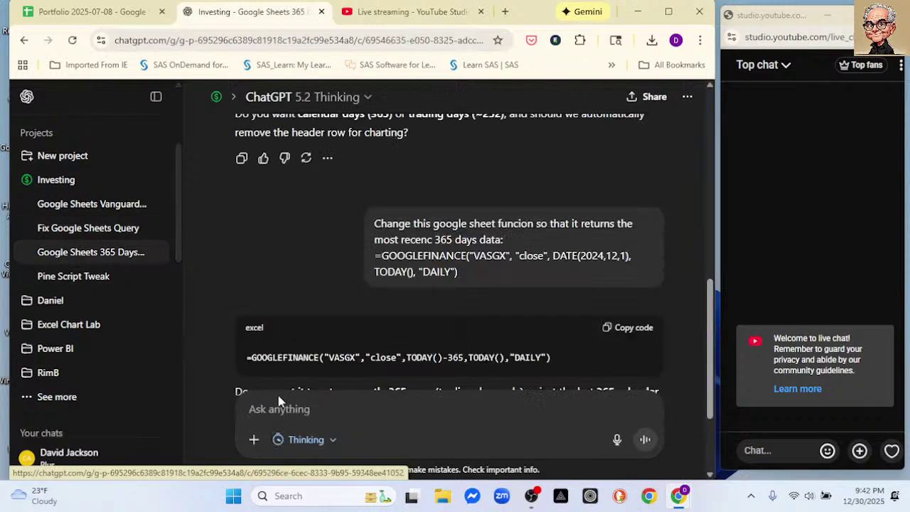
# Step: Ask ChatGPT to add high, low, close and volume to the GOOGLEFINANCE formula
pyautogui.click(305, 409)
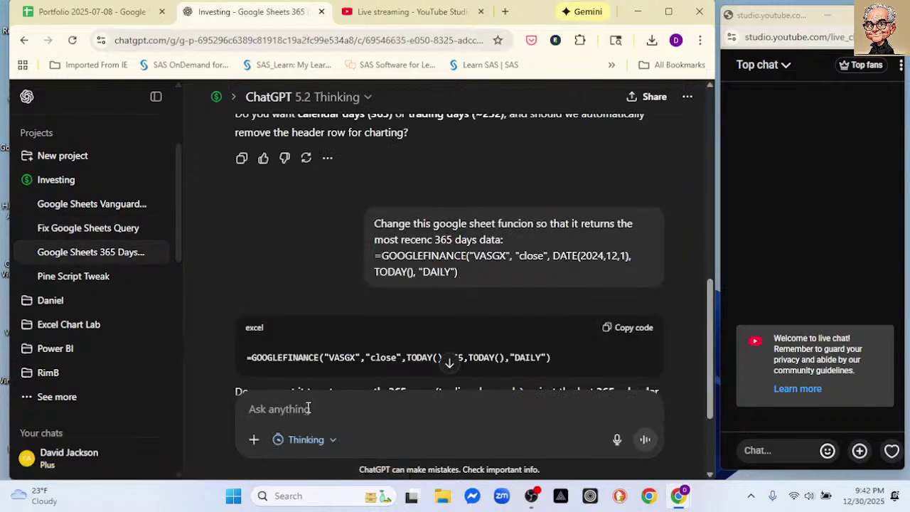
pyautogui.write('add')
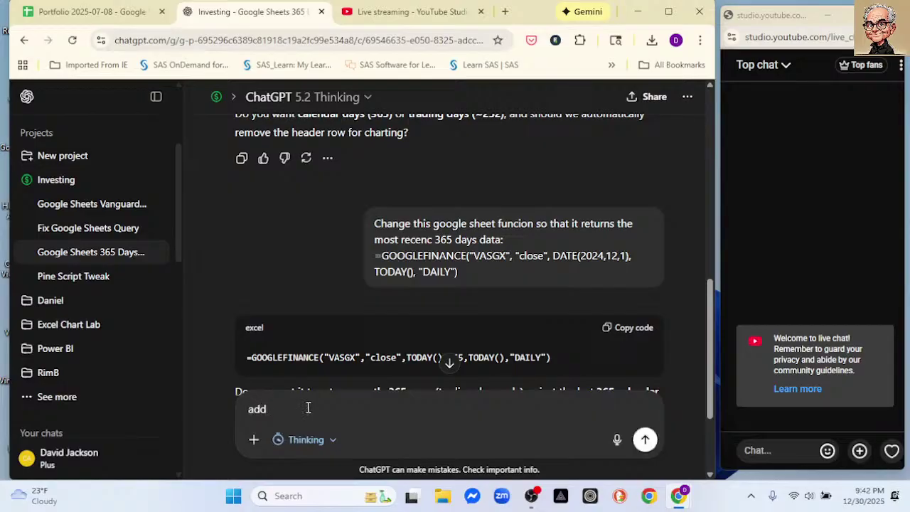
pyautogui.write(' hight')
pyautogui.write(' low, ')
pyautogui.write('close ')
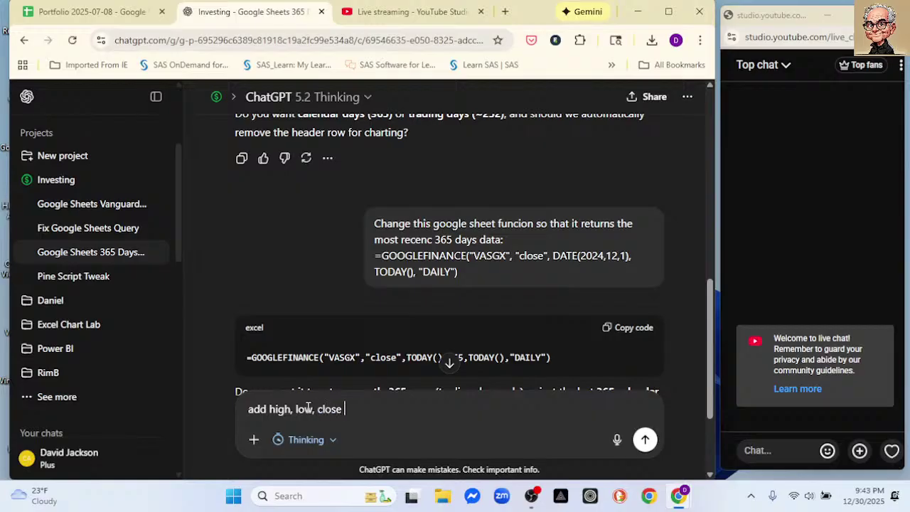
pyautogui.write('and voume')
pyautogui.press('Return')
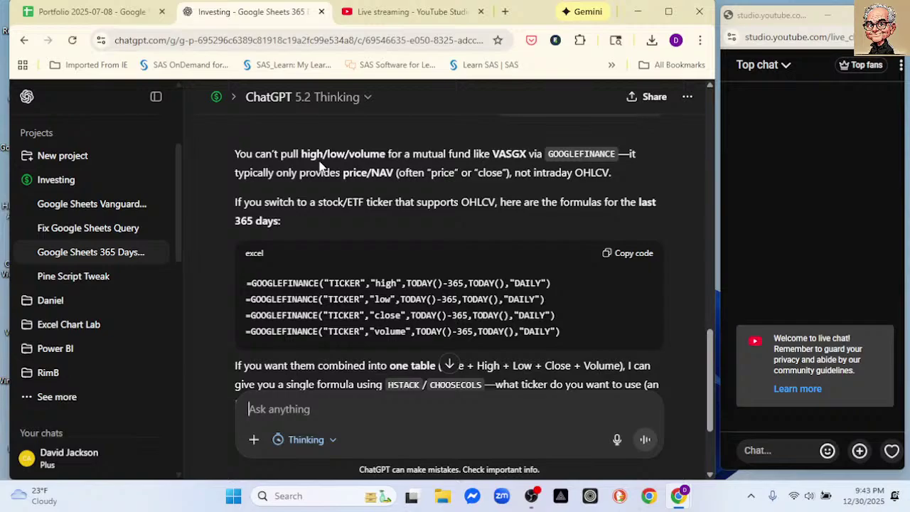
# Step: Return to Google Sheets and remove the "high", "low" and "volume" arguments from the A3 formula, keeping only "price"
pyautogui.click(130, 11)
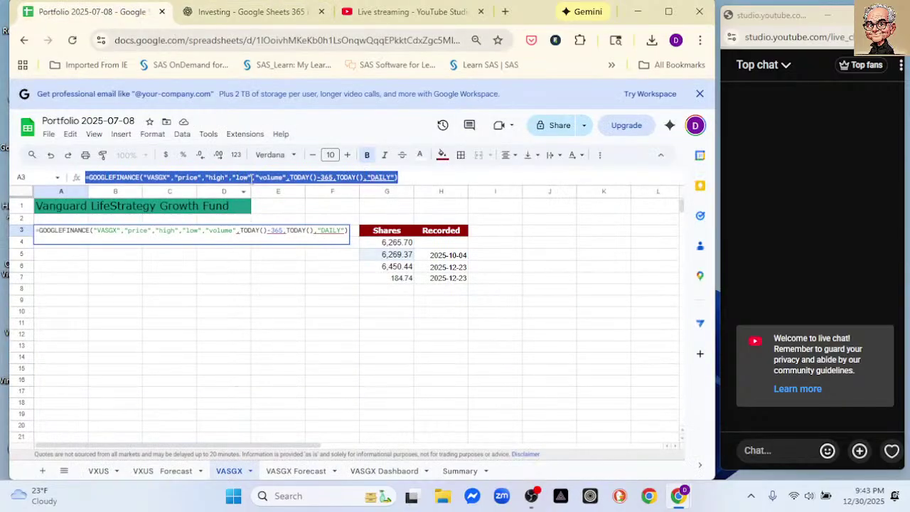
pyautogui.press('Escape')
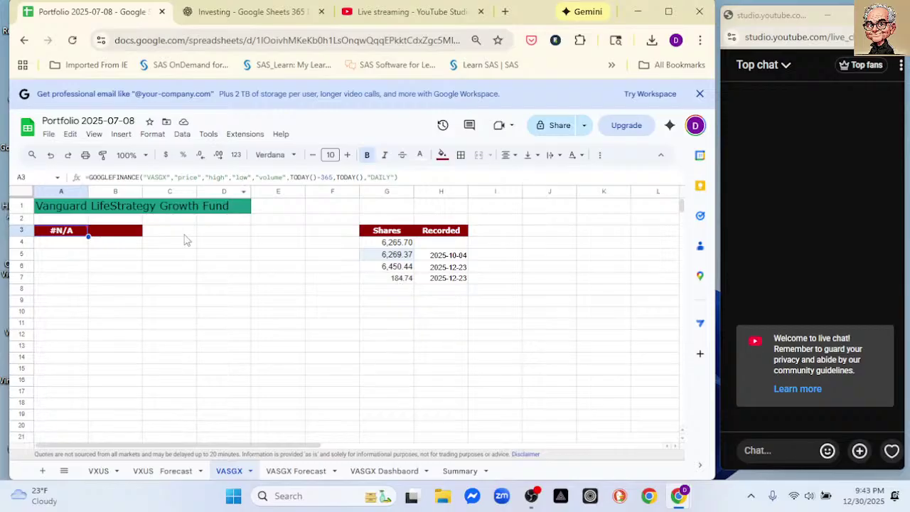
pyautogui.click(286, 177)
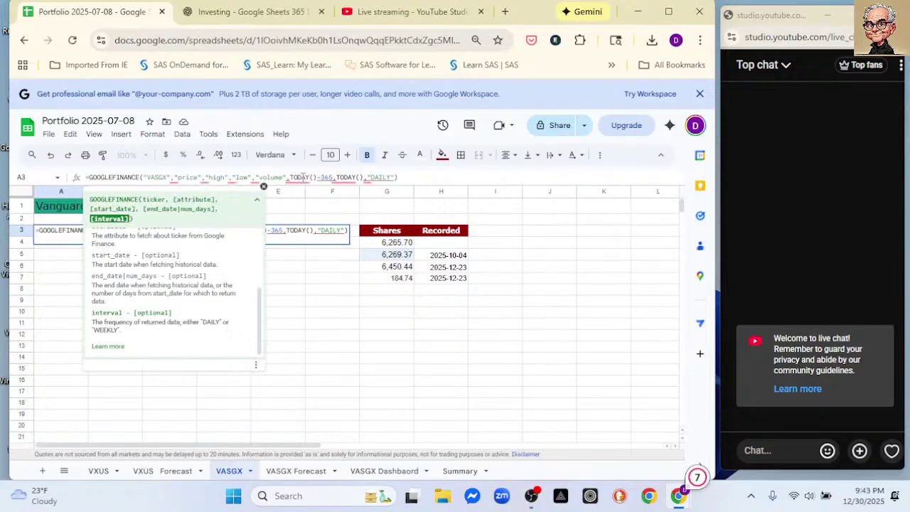
pyautogui.press('BackSpace')
pyautogui.press('BackSpace')
pyautogui.press('BackSpace')
pyautogui.press('BackSpace')
pyautogui.press('BackSpace')
pyautogui.press('BackSpace')
pyautogui.press('BackSpace')
pyautogui.press('BackSpace')
pyautogui.press('BackSpace')
pyautogui.press('BackSpace')
pyautogui.press('BackSpace')
pyautogui.press('BackSpace')
pyautogui.press('BackSpace')
pyautogui.press('BackSpace')
pyautogui.press('BackSpace')
pyautogui.press('BackSpace')
pyautogui.press('BackSpace')
pyautogui.press('BackSpace')
pyautogui.press('BackSpace')
pyautogui.press('BackSpace')
pyautogui.press('BackSpace')
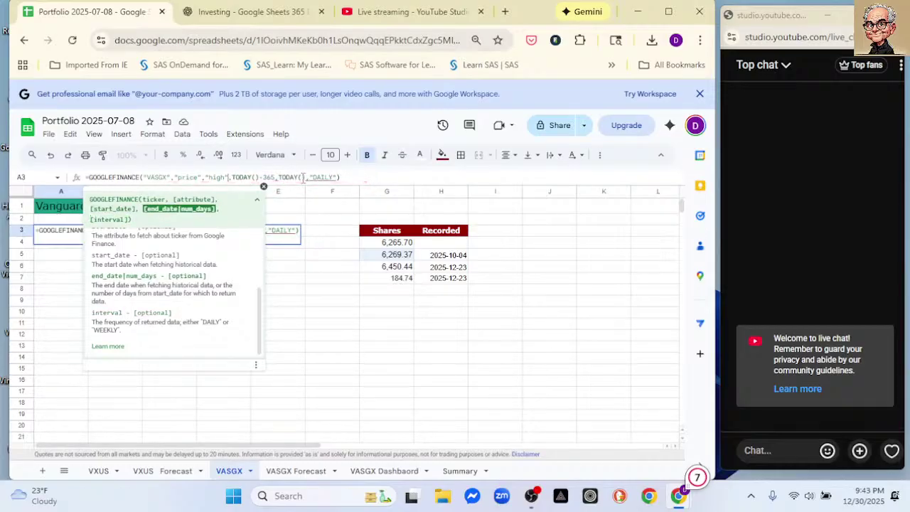
pyautogui.press('BackSpace')
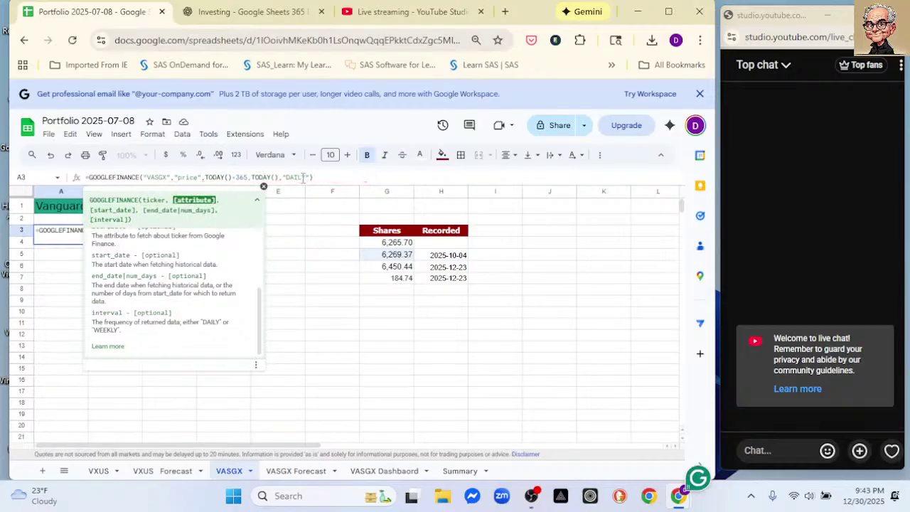
pyautogui.press('Return')
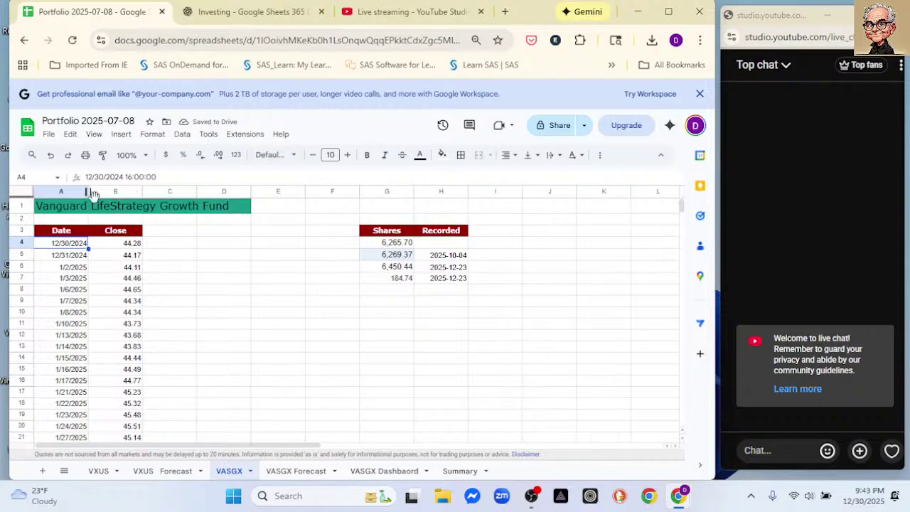
pyautogui.click(65, 233)
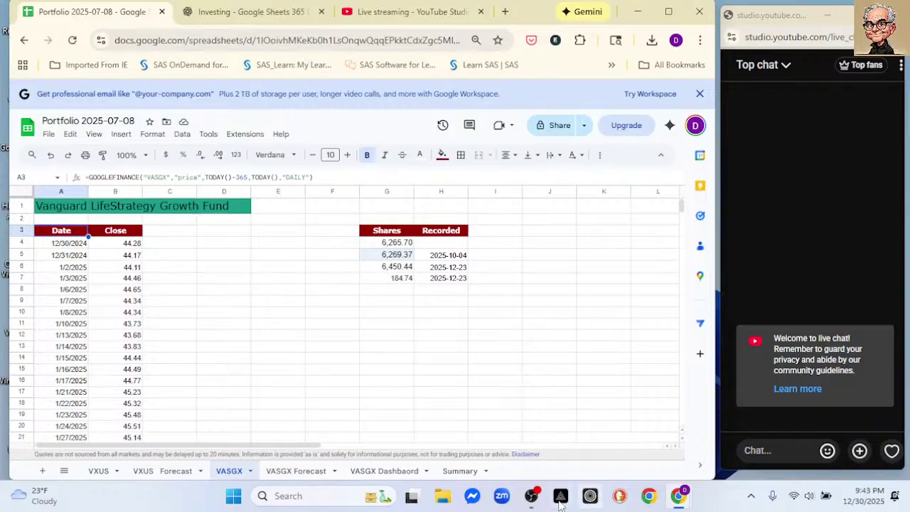
# Step: Reread ChatGPT's answer about high, low, close and volume formulas, and return to the VASGX sheet
pyautogui.click(269, 11)
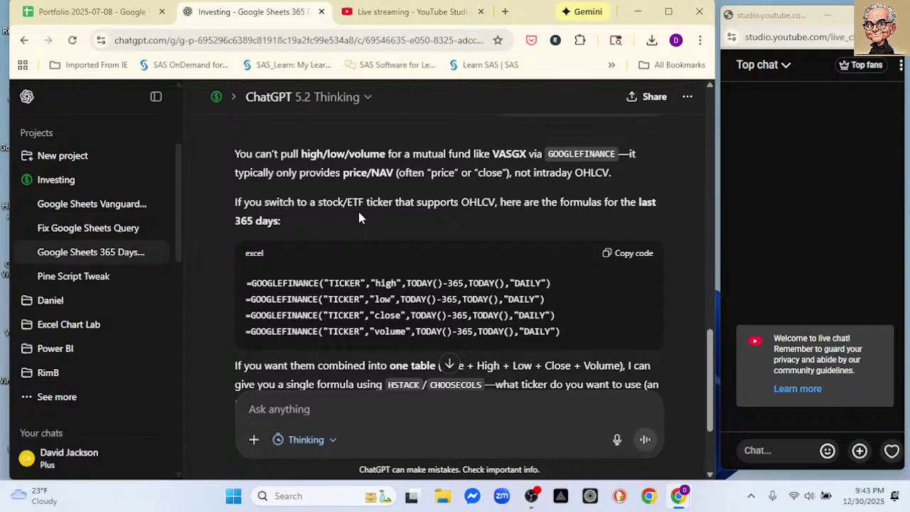
pyautogui.scroll(-2, 359, 218)
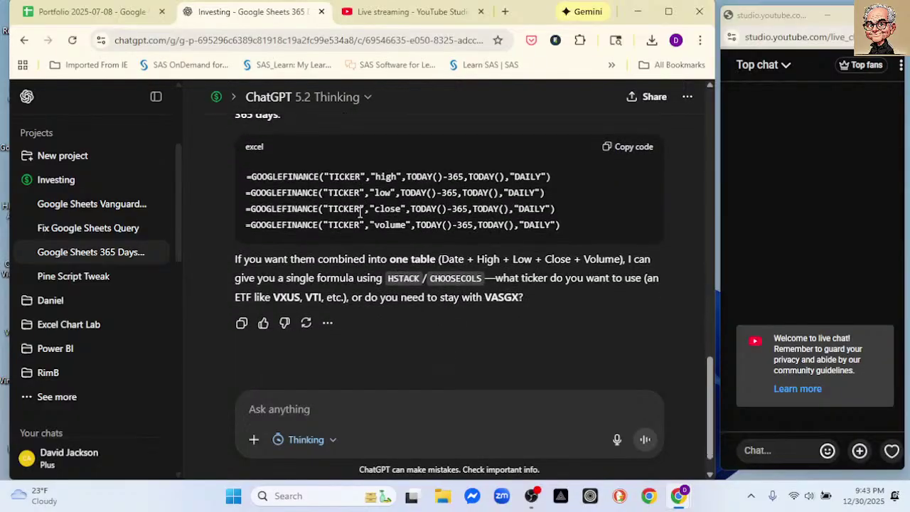
pyautogui.scroll(1, 361, 210)
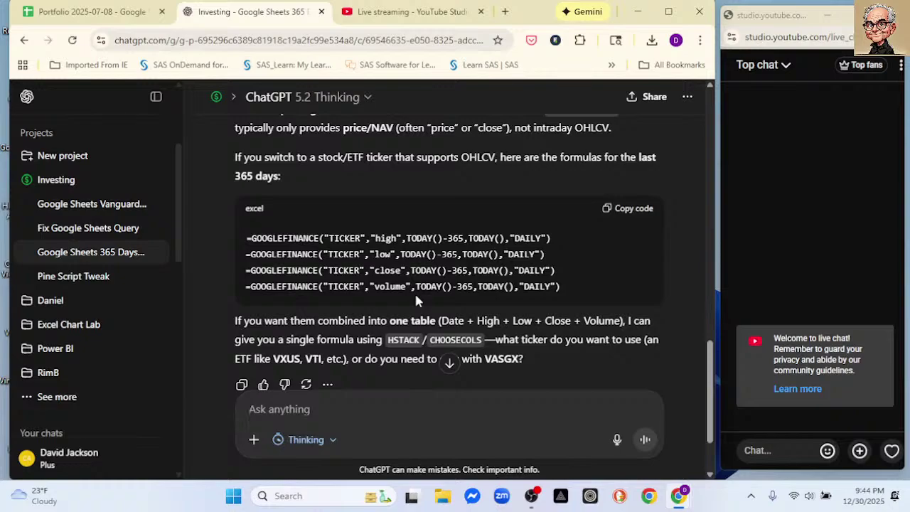
pyautogui.scroll(-2, 416, 299)
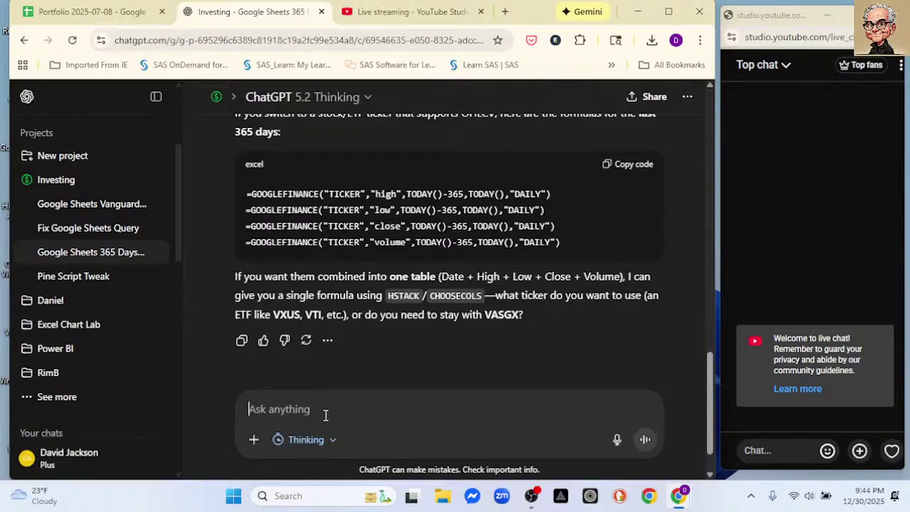
pyautogui.click(116, 16)
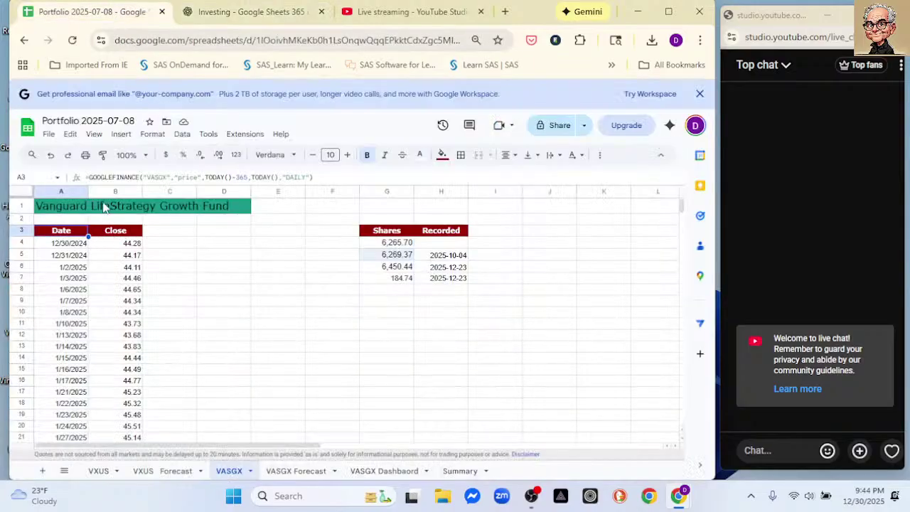
pyautogui.click(201, 179)
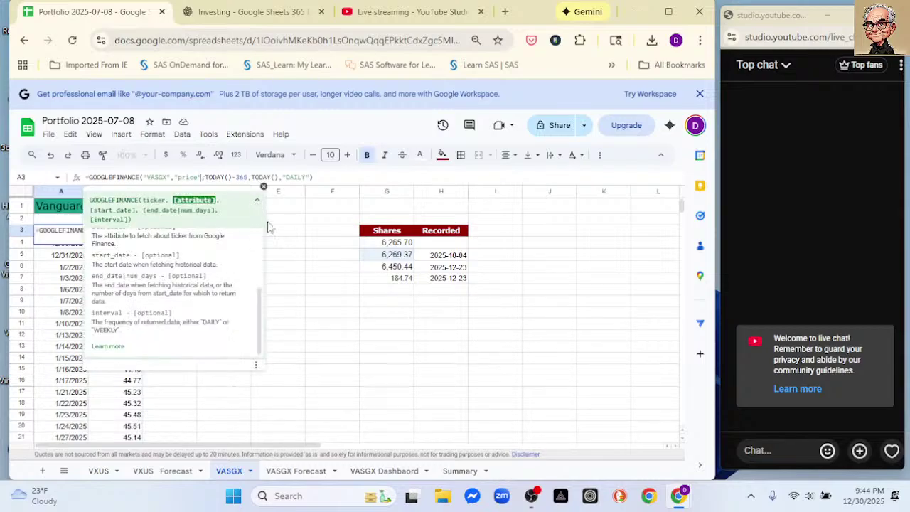
pyautogui.click(306, 281)
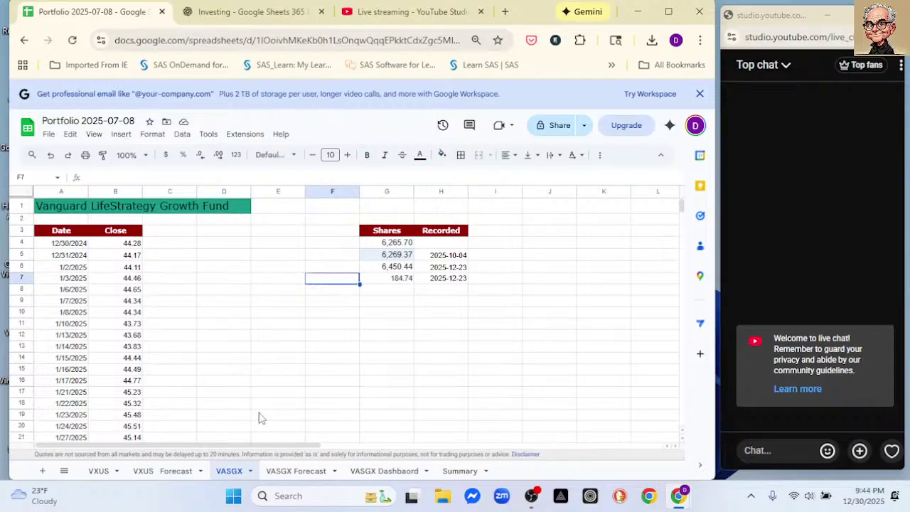
pyautogui.click(171, 235)
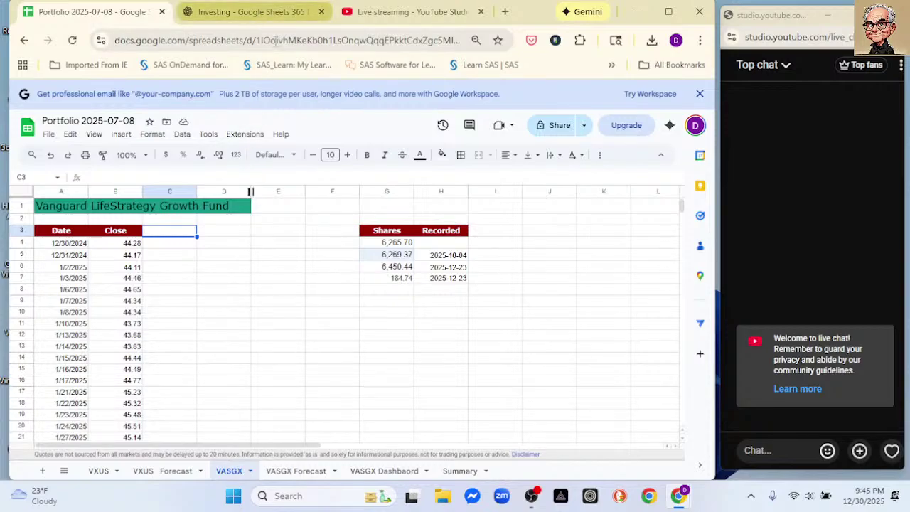
pyautogui.click(531, 495)
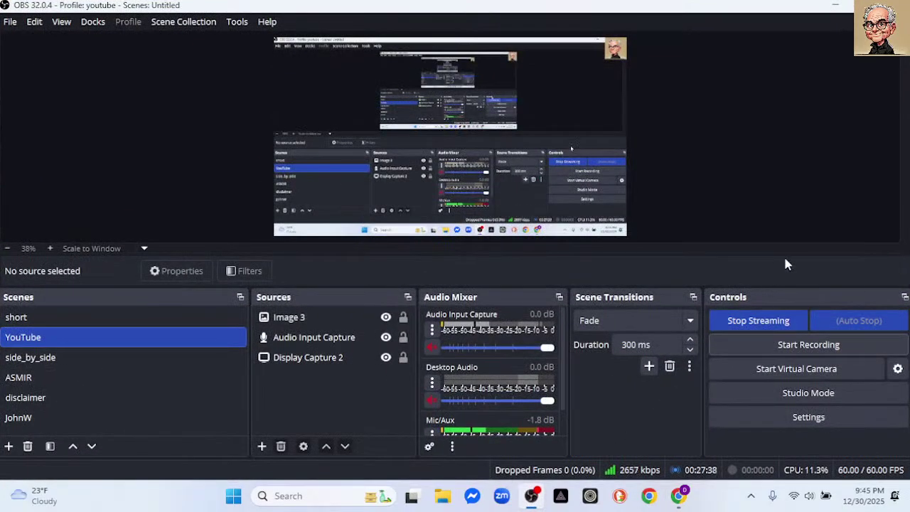
pyautogui.hotkey('alt', 'Tab')
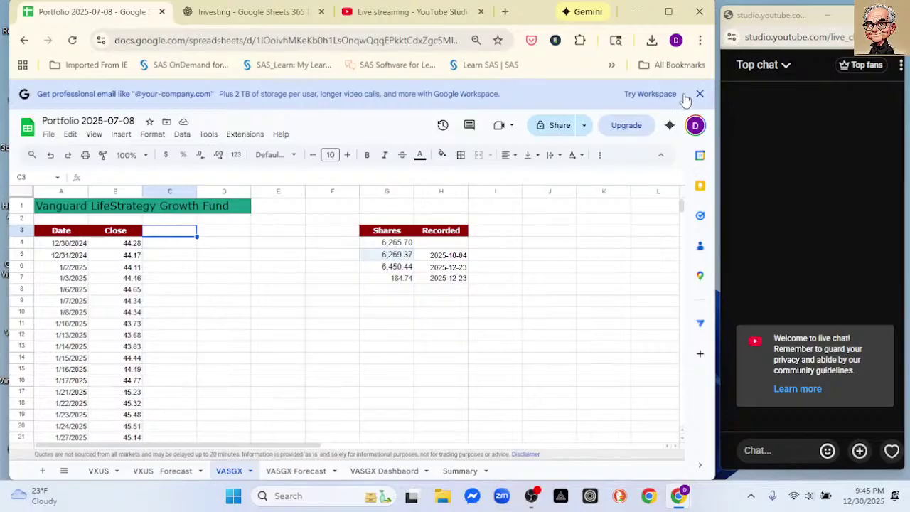
# Step: Go to the VASGX Forecast sheet and open the help for the Simple ML for Sheets extension
pyautogui.click(308, 472)
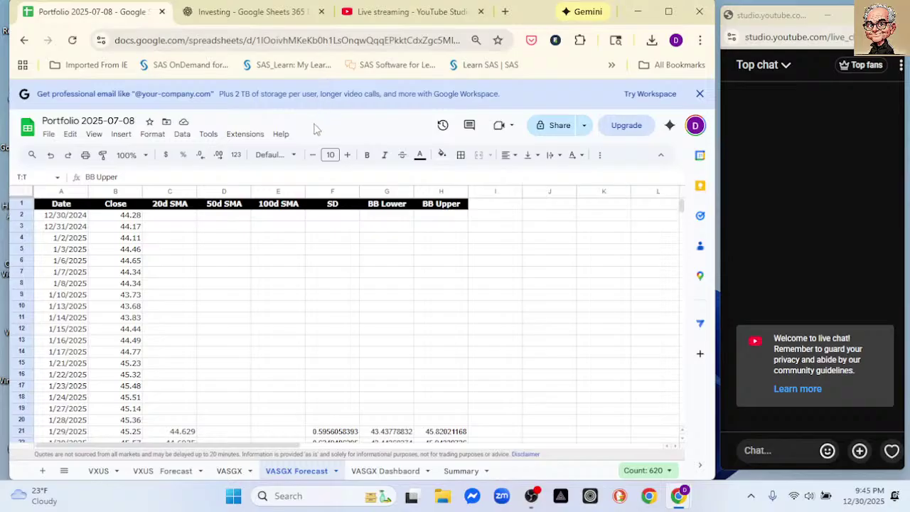
pyautogui.click(243, 135)
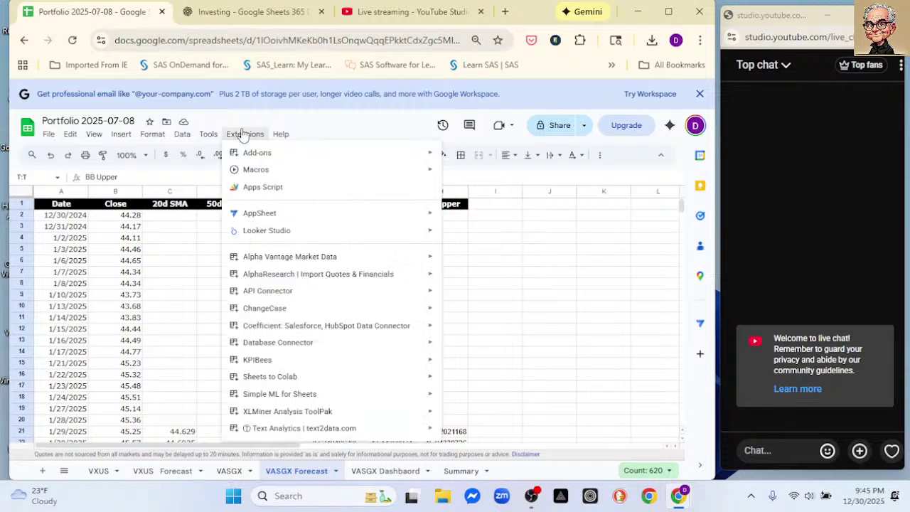
pyautogui.moveTo(426, 396)
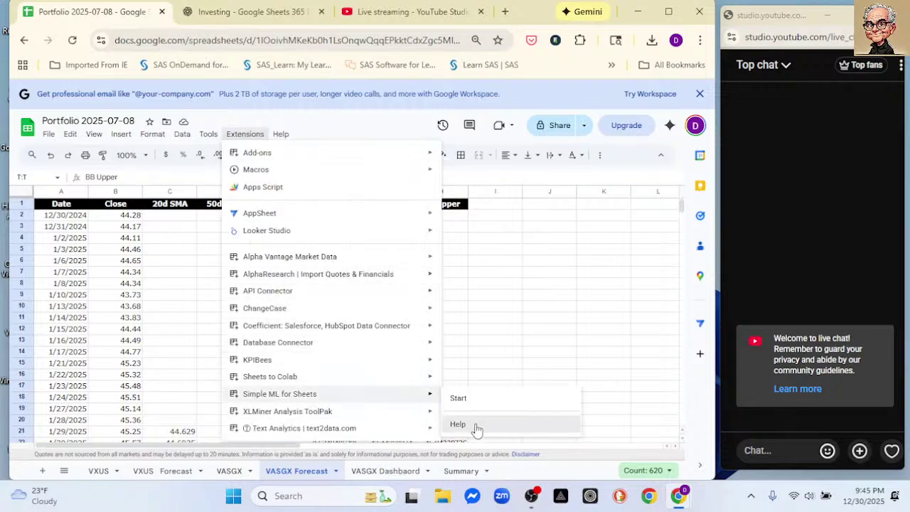
pyautogui.click(474, 425)
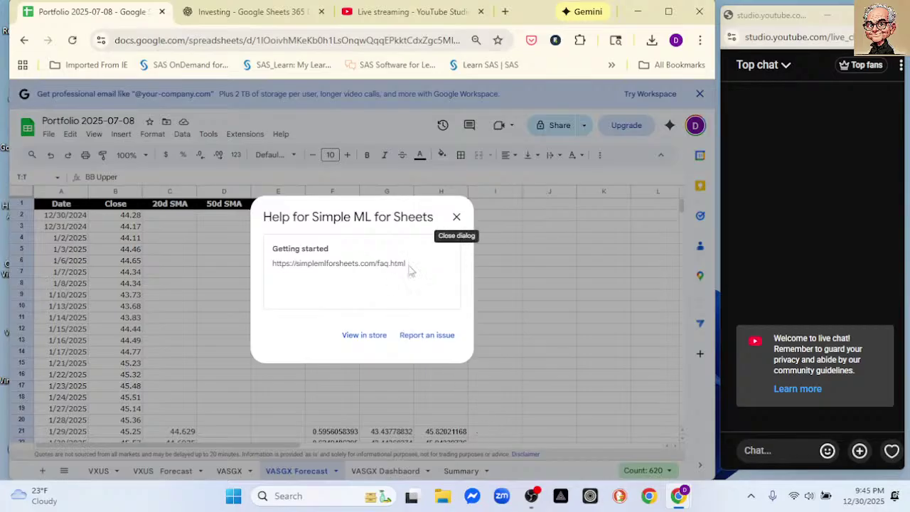
# Step: Copy the Simple ML getting-started FAQ address from the help, open Notepad and dismiss its missing-file messages
pyautogui.moveTo(408, 268); pyautogui.dragTo(274, 269)
pyautogui.hotkey('ctrl', 'c')
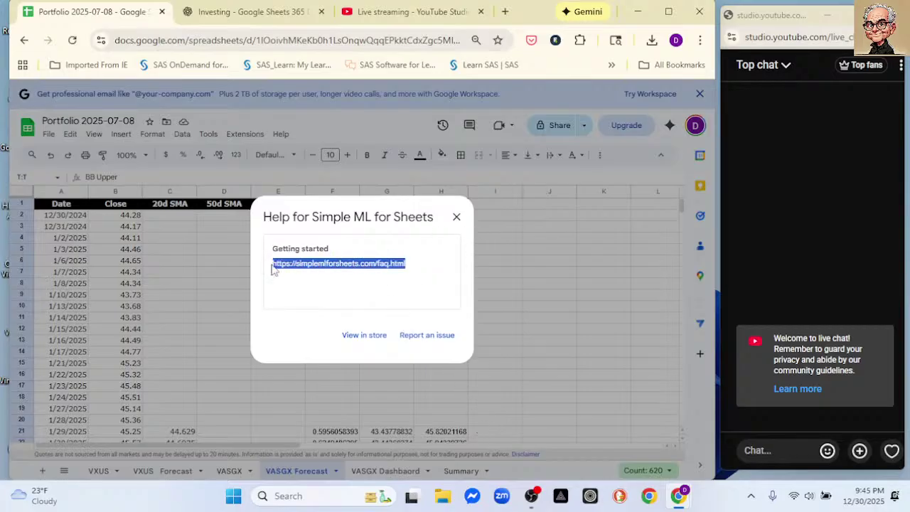
pyautogui.click(234, 496)
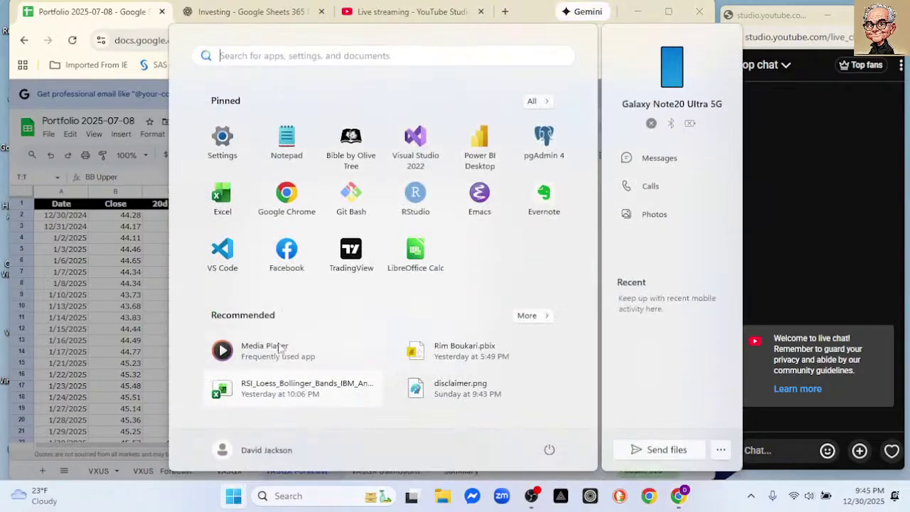
pyautogui.click(289, 139)
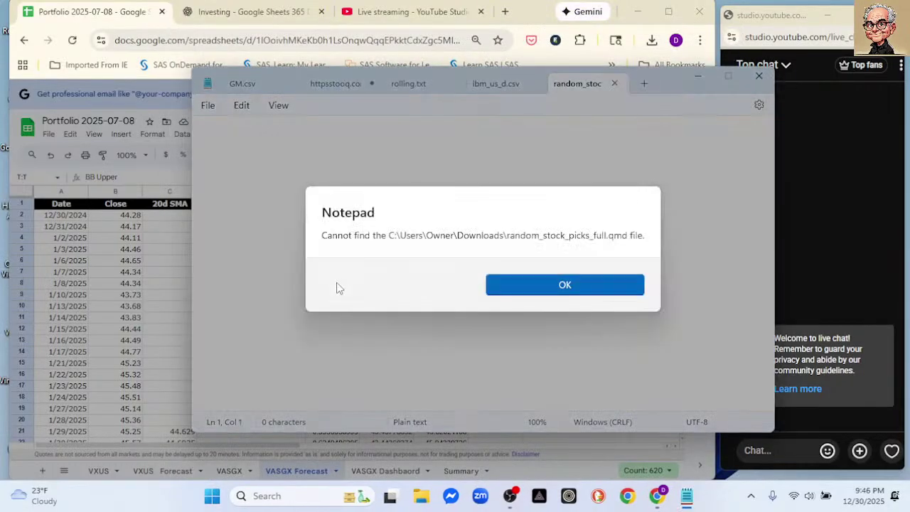
pyautogui.click(520, 288)
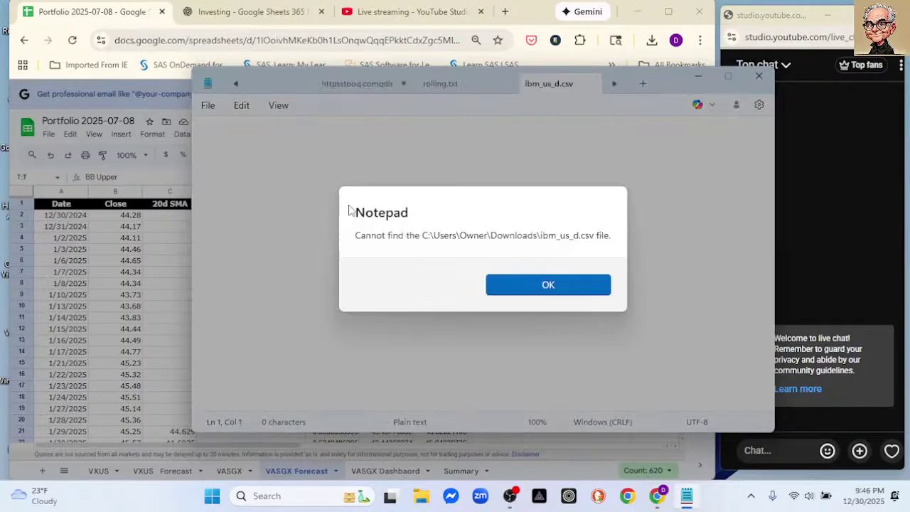
pyautogui.click(526, 285)
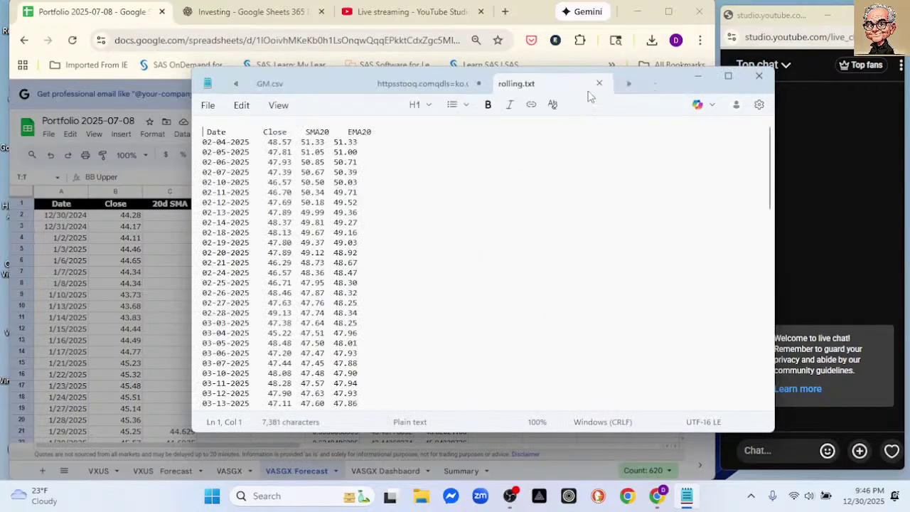
# Step: Close the leftover rolling.txt, stooq address and GM.csv documents in Notepad
pyautogui.click(600, 84)
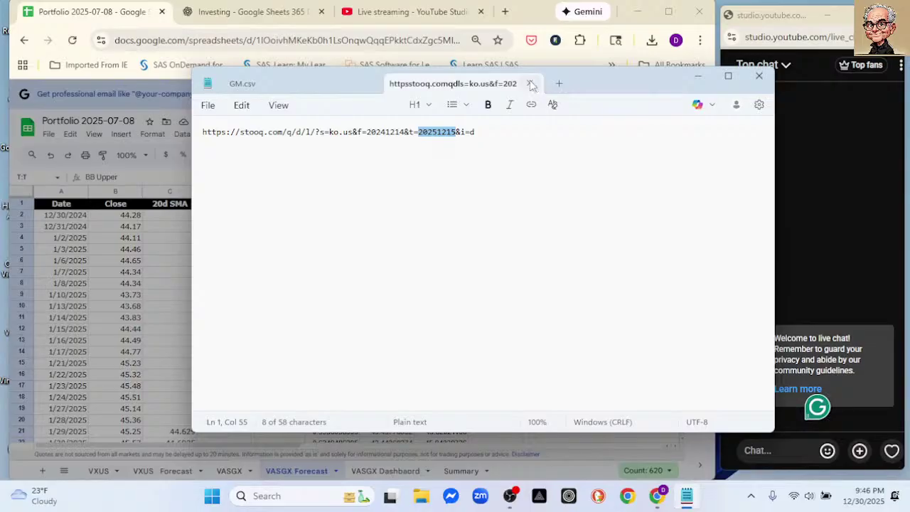
pyautogui.click(529, 83)
pyautogui.click(493, 286)
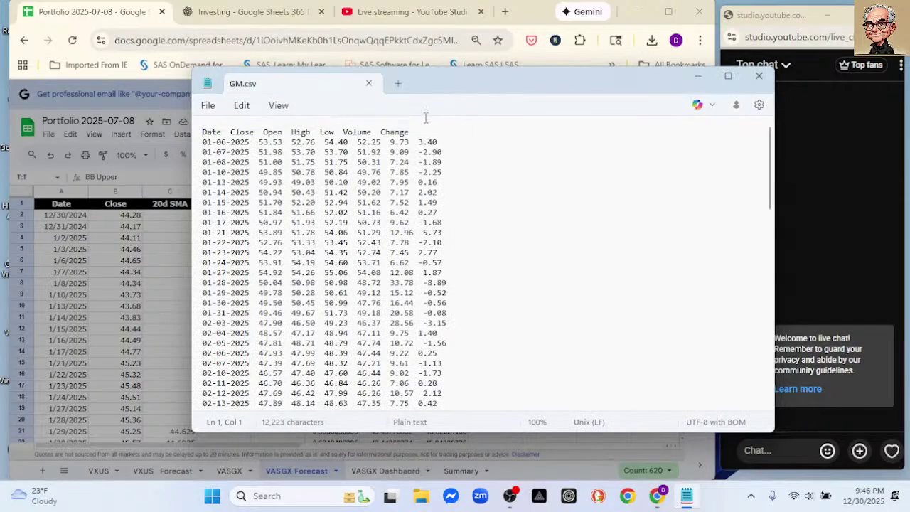
pyautogui.click(368, 84)
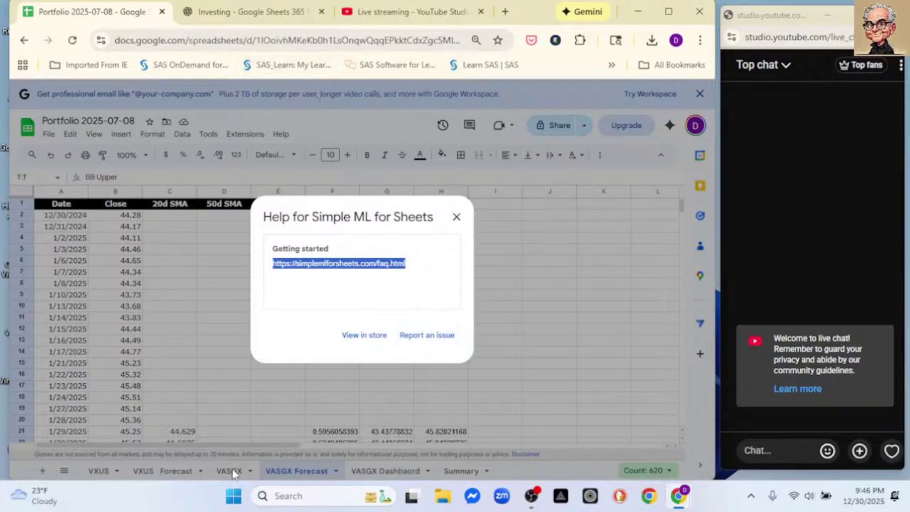
pyautogui.click(233, 496)
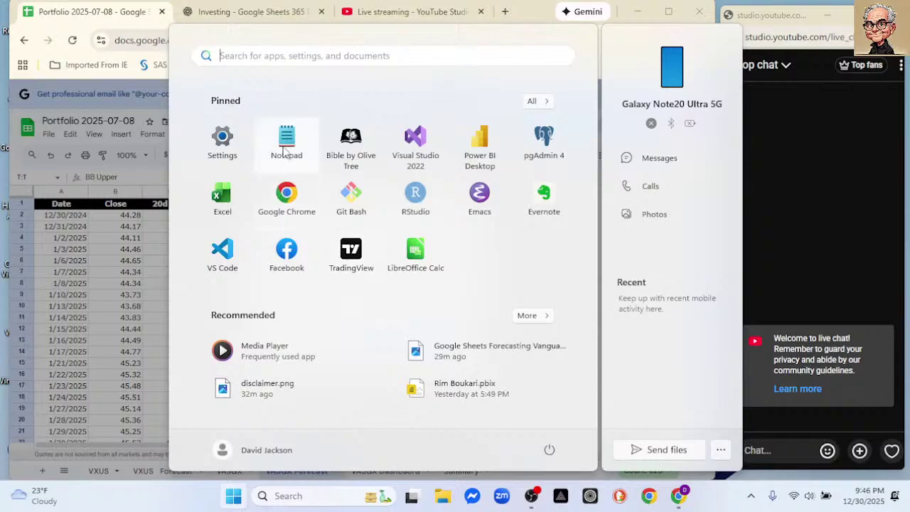
pyautogui.click(286, 145)
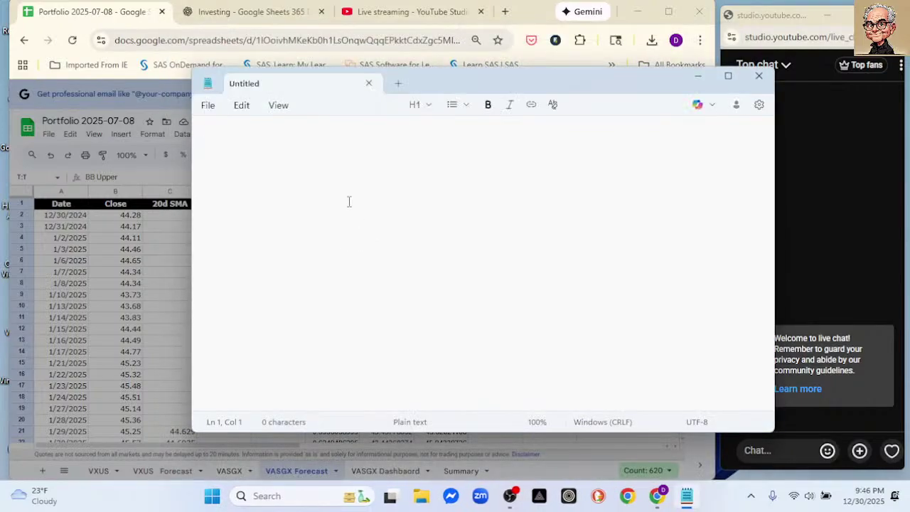
pyautogui.hotkey('ctrl', 'v')
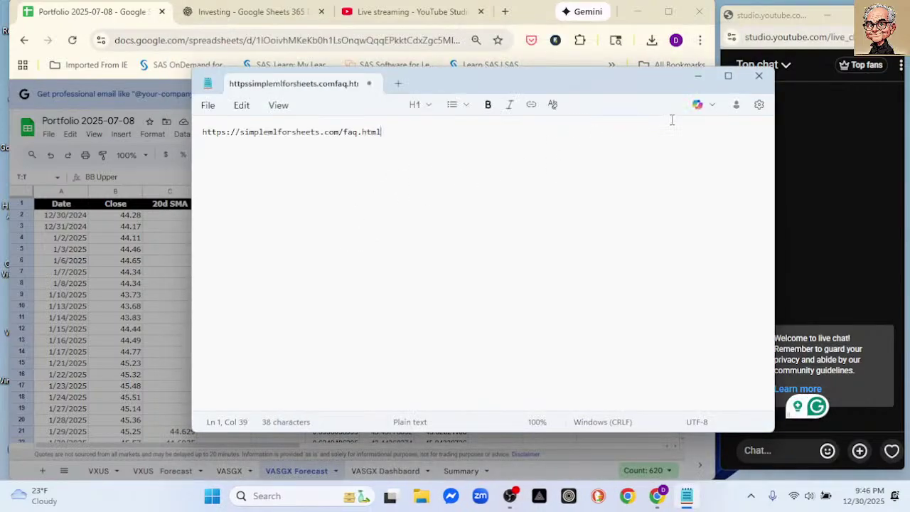
pyautogui.click(698, 75)
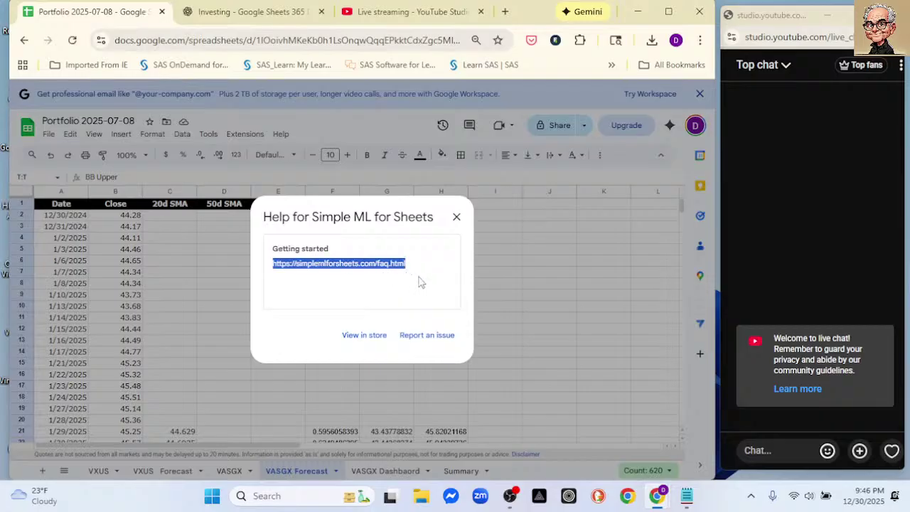
pyautogui.click(456, 217)
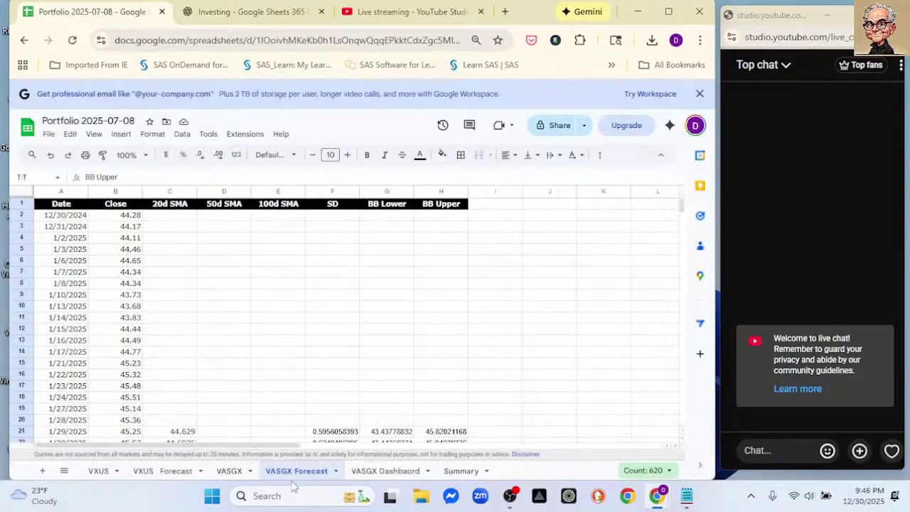
# Step: Delete the zero values under BB Lower and BB Upper from row 250 down through row 282
pyautogui.scroll(-5, 199, 348)
pyautogui.scroll(-20, 199, 346)
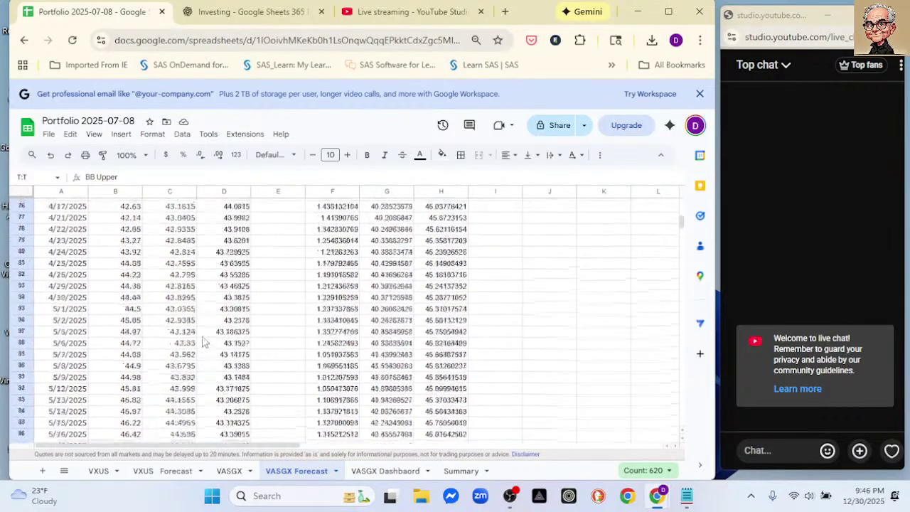
pyautogui.scroll(-20, 213, 334)
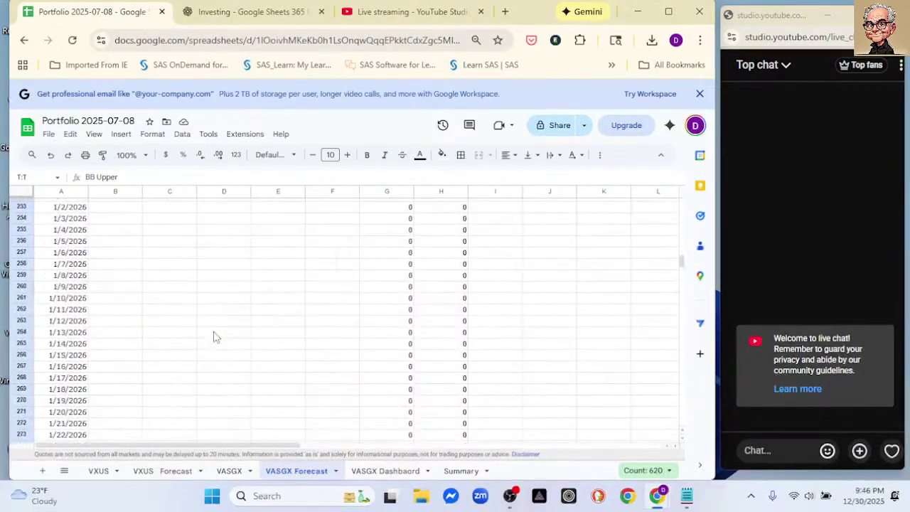
pyautogui.scroll(10, 213, 335)
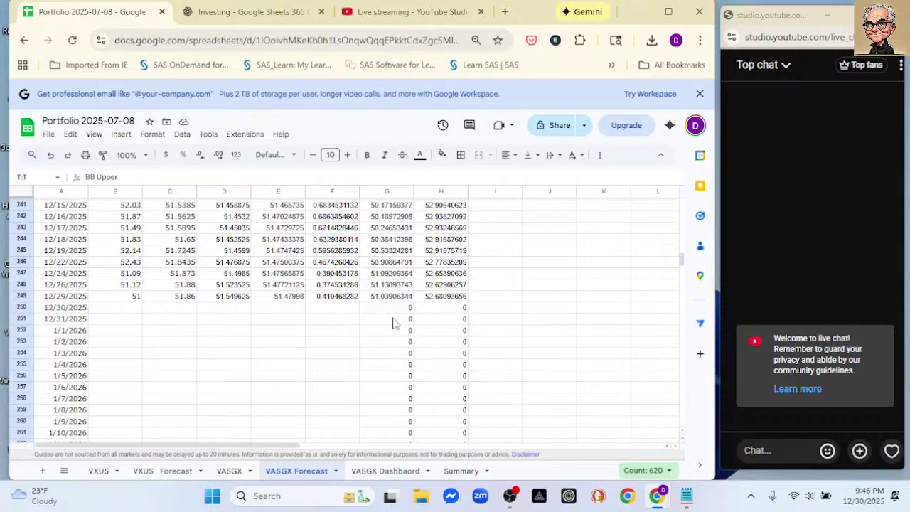
pyautogui.moveTo(397, 311); pyautogui.dragTo(451, 321)
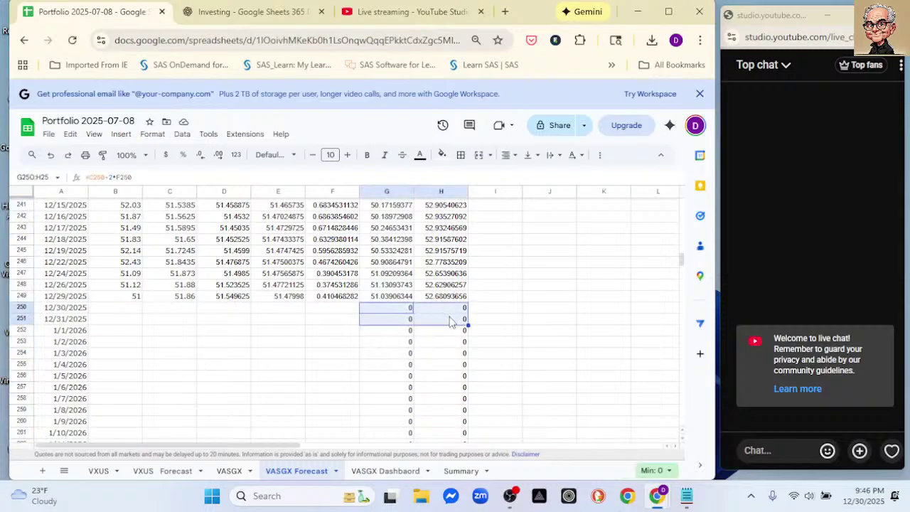
pyautogui.hotkey('ctrl', 'shift', 'Down')
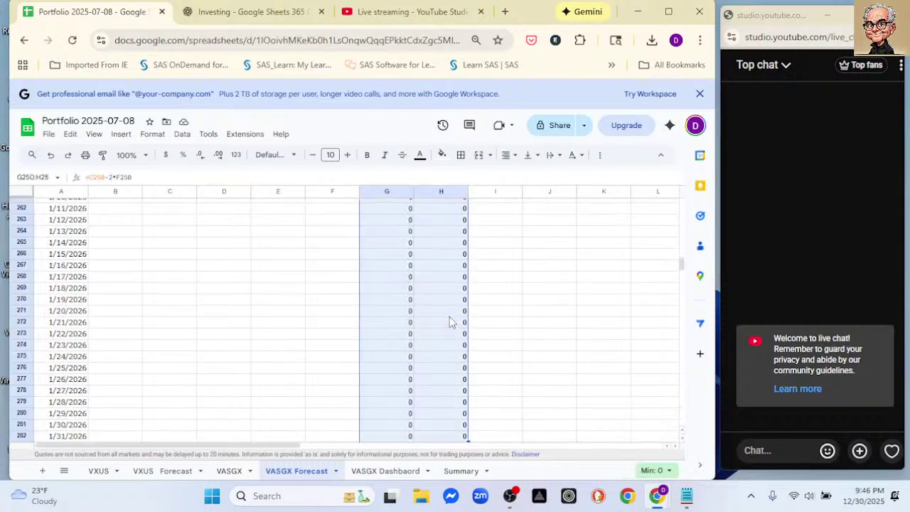
pyautogui.press('Delete')
# Step: Select the Date and Close columns A:B and open Simple ML for Sheets' Forecast future values task
pyautogui.scroll(7, 171, 224)
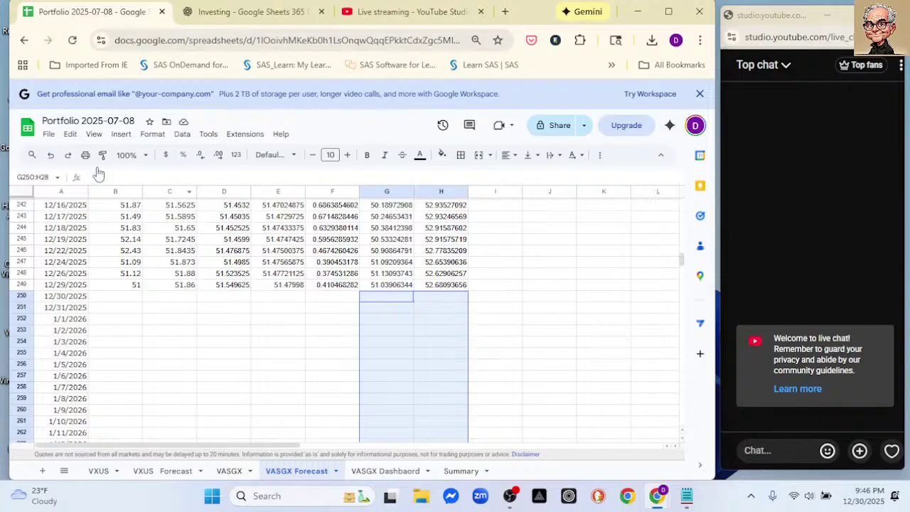
pyautogui.scroll(9, 244, 234)
pyautogui.scroll(20, 244, 237)
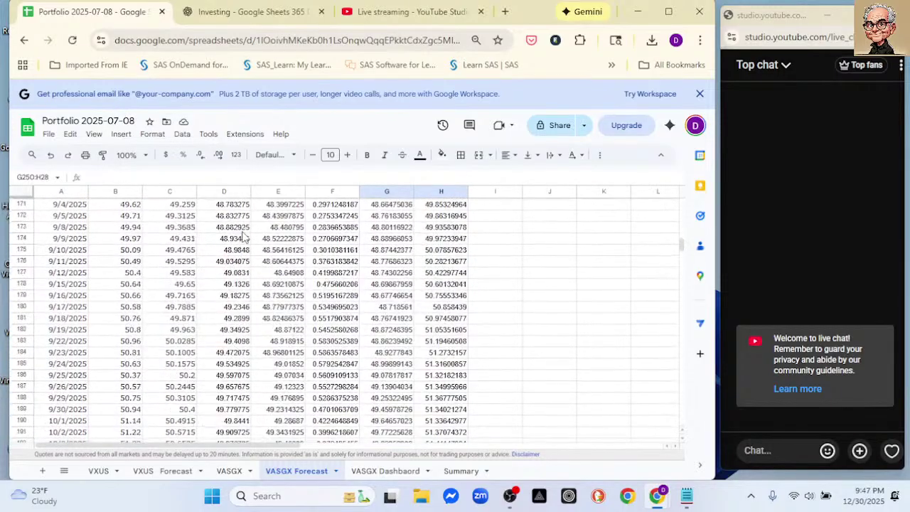
pyautogui.scroll(20, 244, 236)
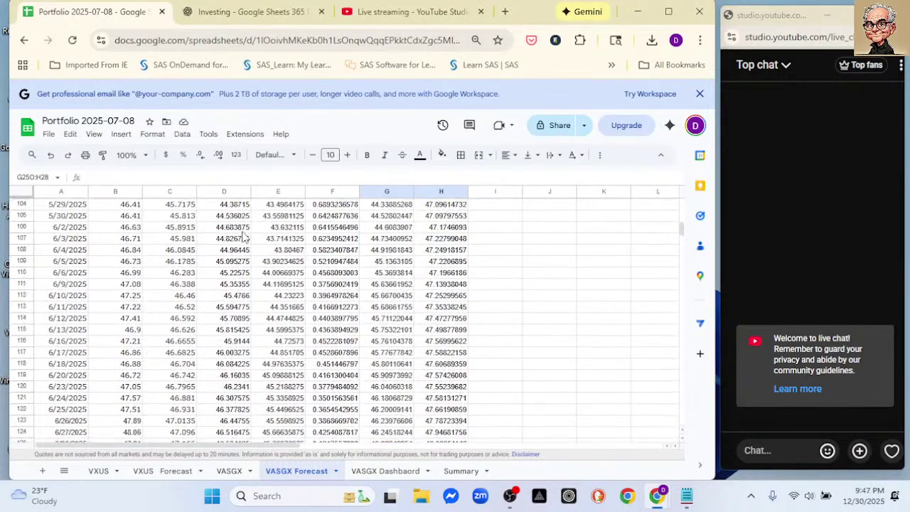
pyautogui.scroll(16, 243, 236)
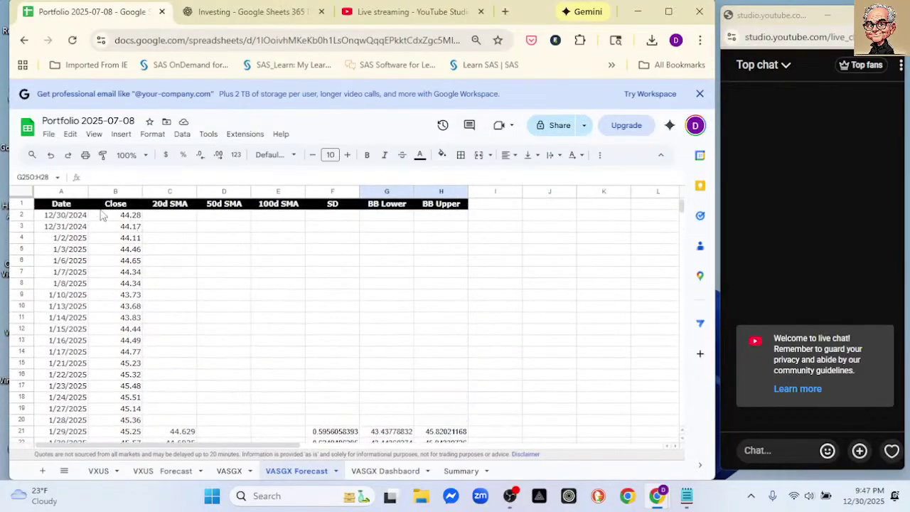
pyautogui.moveTo(62, 194); pyautogui.dragTo(113, 192)
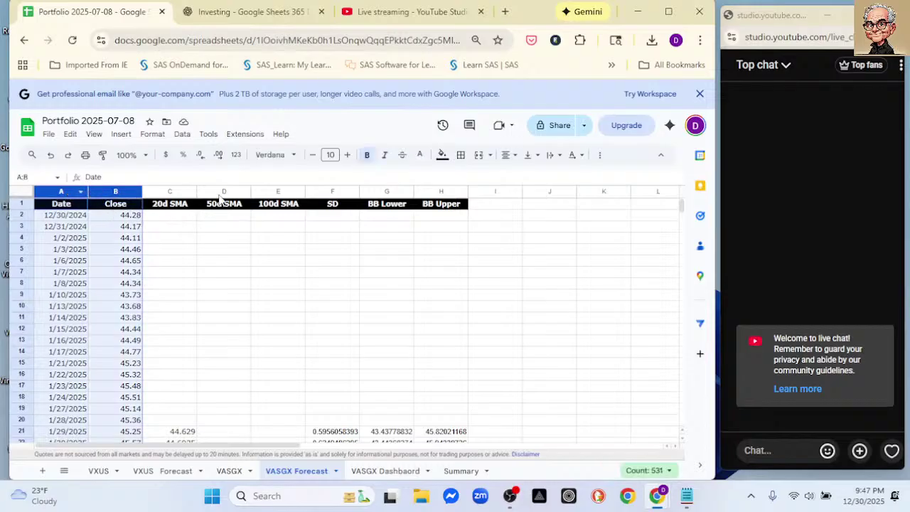
pyautogui.click(245, 134)
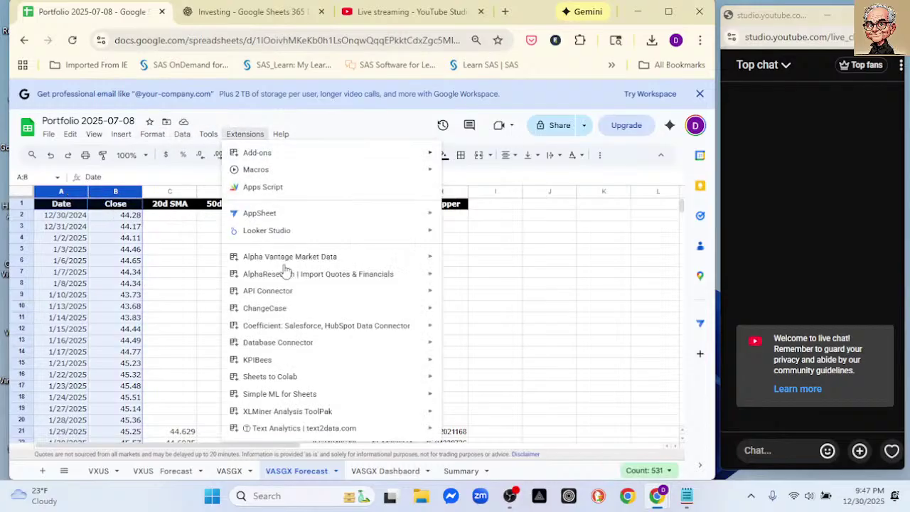
pyautogui.moveTo(345, 395)
pyautogui.click(458, 399)
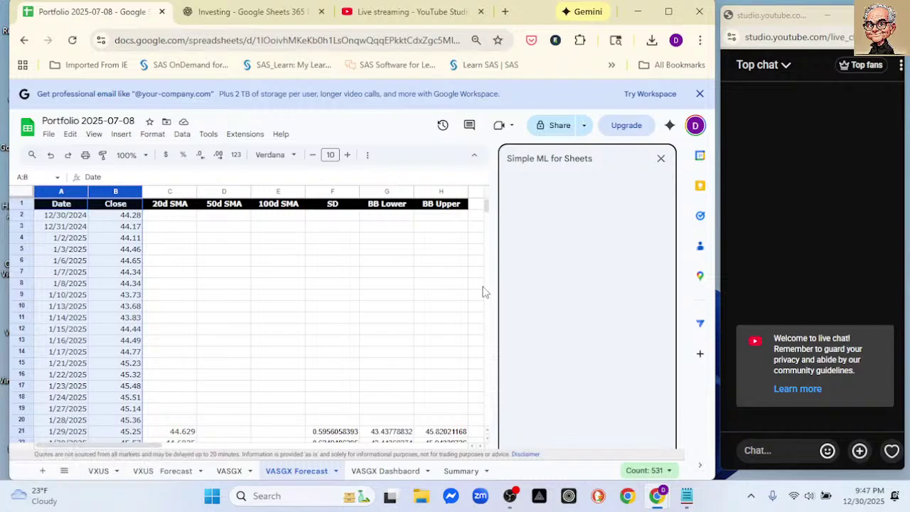
pyautogui.click(577, 290)
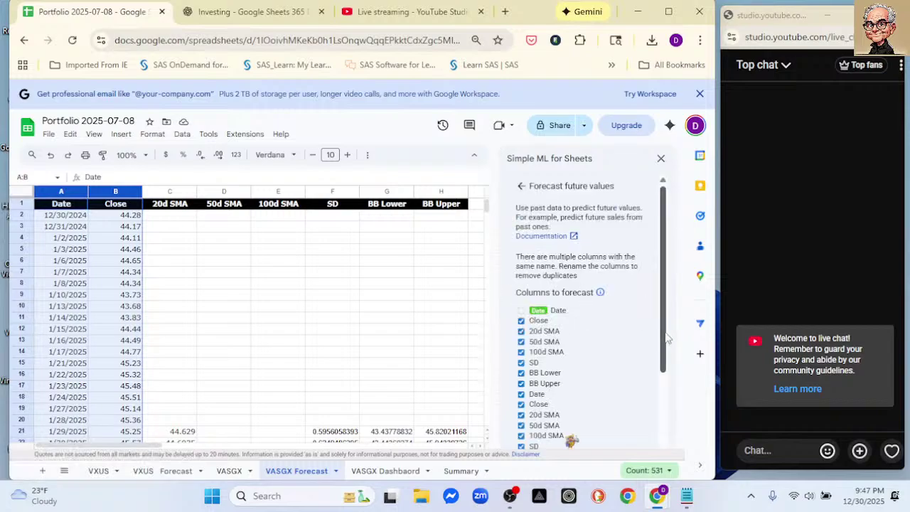
# Step: Exclude every column from the forecast except the first Close and the first 20d SMA
pyautogui.moveTo(665, 338); pyautogui.dragTo(661, 372)
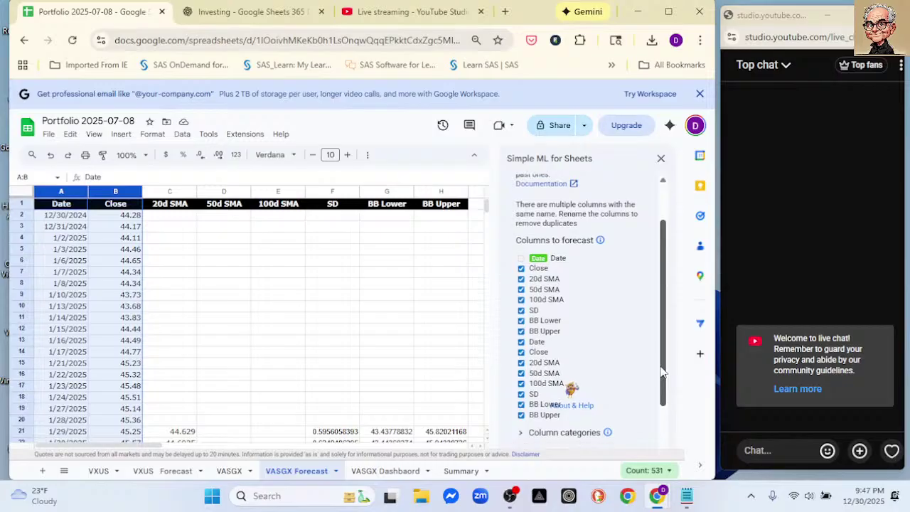
pyautogui.click(521, 279)
pyautogui.click(521, 290)
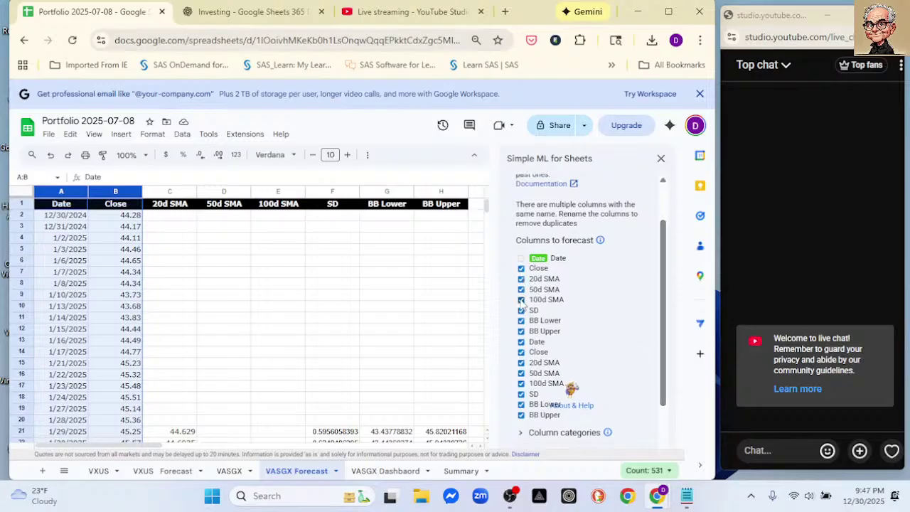
pyautogui.click(521, 299)
pyautogui.click(521, 310)
pyautogui.click(521, 320)
pyautogui.click(521, 330)
pyautogui.click(521, 342)
pyautogui.click(521, 351)
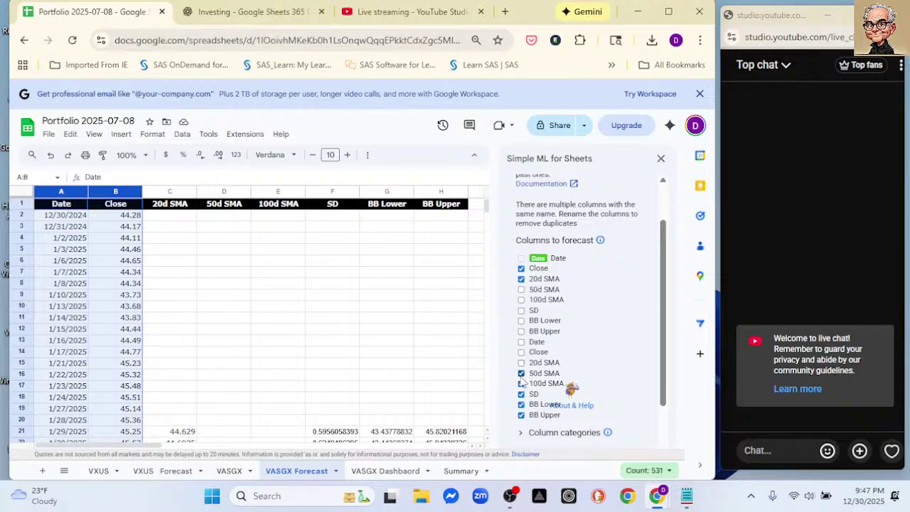
pyautogui.click(521, 373)
pyautogui.click(521, 383)
pyautogui.click(521, 394)
pyautogui.click(521, 404)
pyautogui.click(521, 414)
pyautogui.scroll(-2, 572, 373)
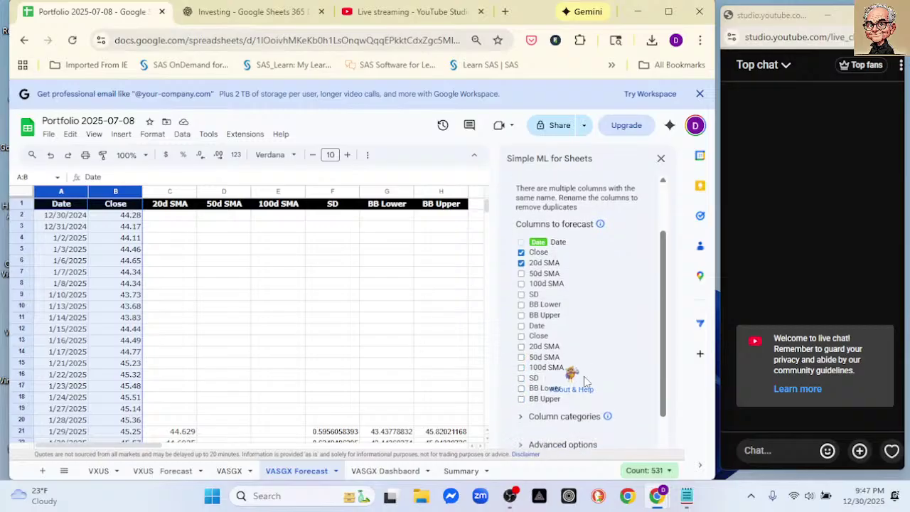
# Step: Run the forecast for Close and 20d SMA, close Simple ML and bring the forecast chart into view
pyautogui.scroll(2, 572, 324)
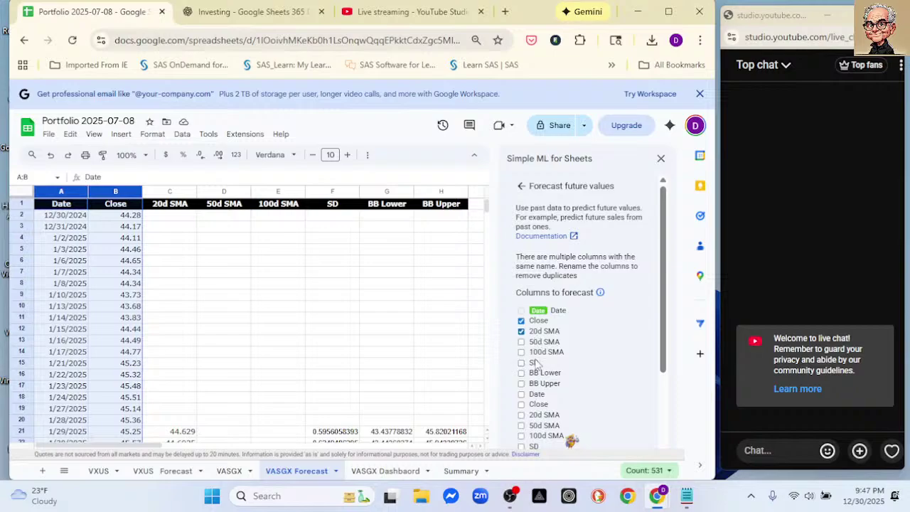
pyautogui.scroll(-5, 640, 355)
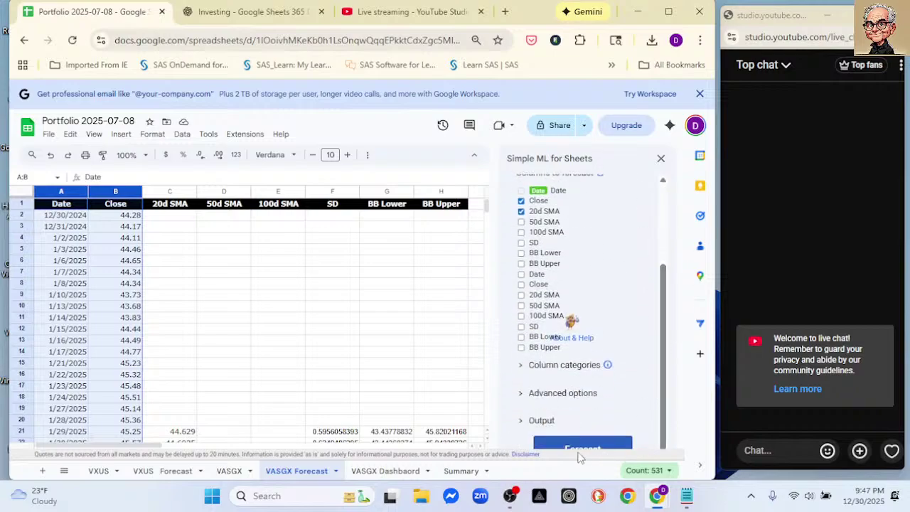
pyautogui.click(575, 444)
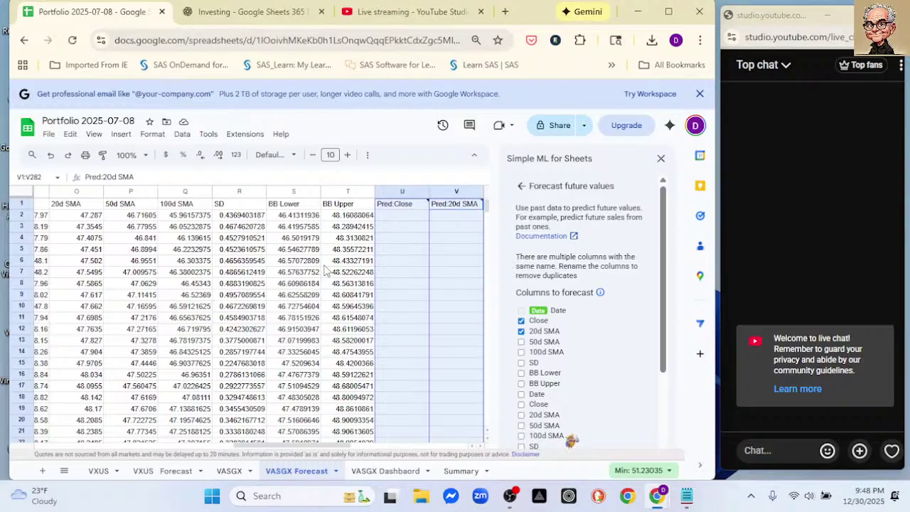
pyautogui.click(661, 159)
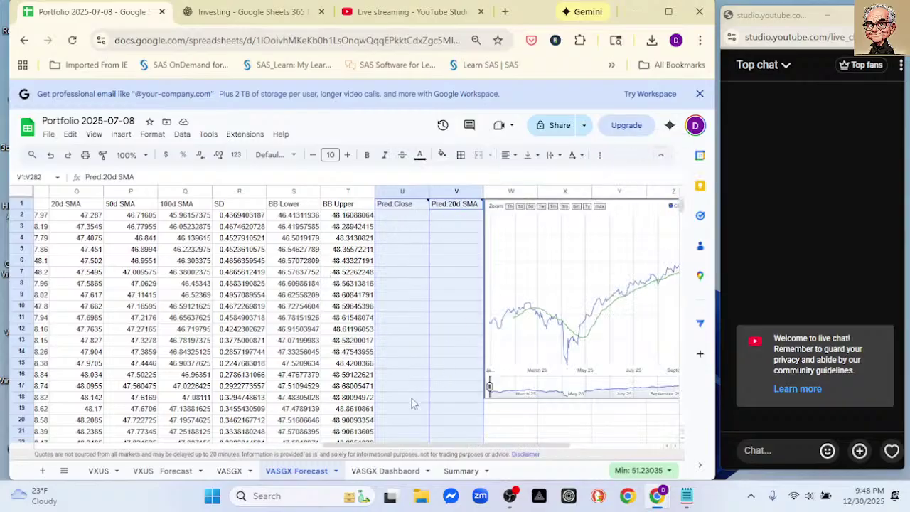
pyautogui.moveTo(392, 452); pyautogui.dragTo(481, 447)
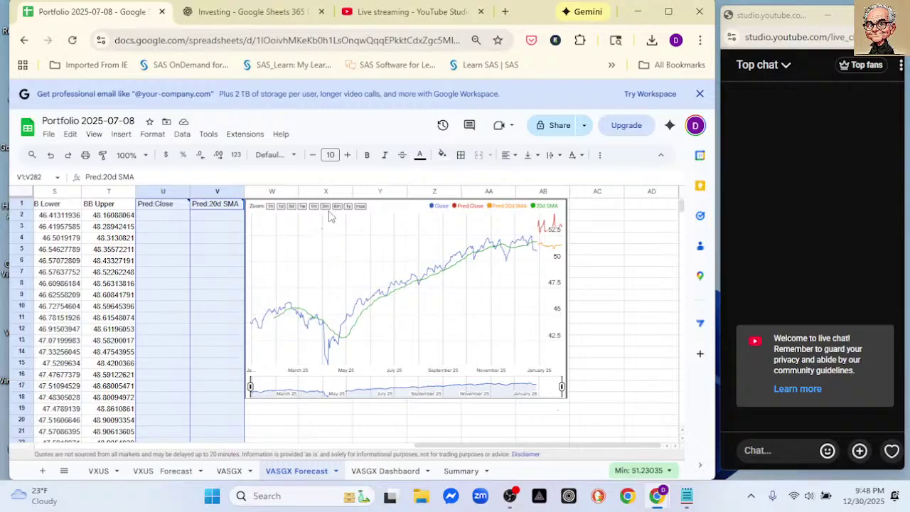
# Step: Delete the forecast chart and the Pred:Close and Pred:20d SMA columns U:V from the VASGX Forecast sheet
pyautogui.moveTo(251, 386); pyautogui.dragTo(395, 386)
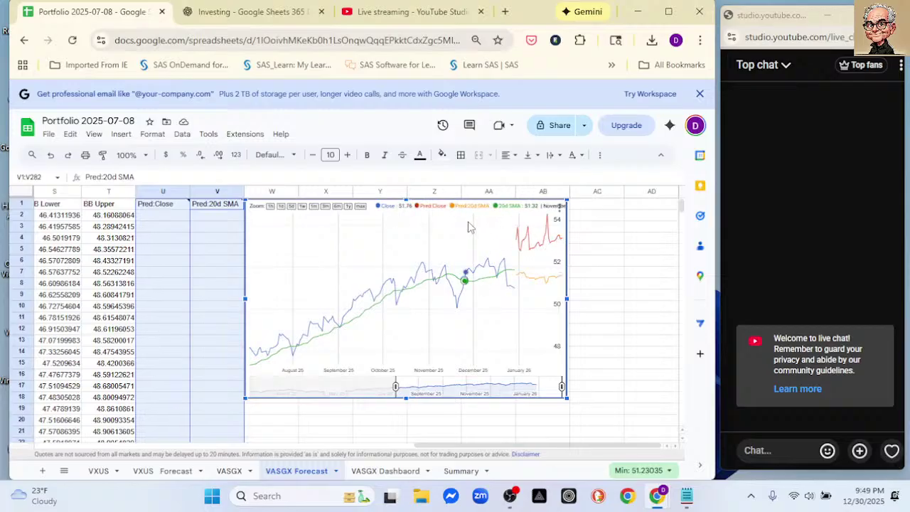
pyautogui.press('Delete')
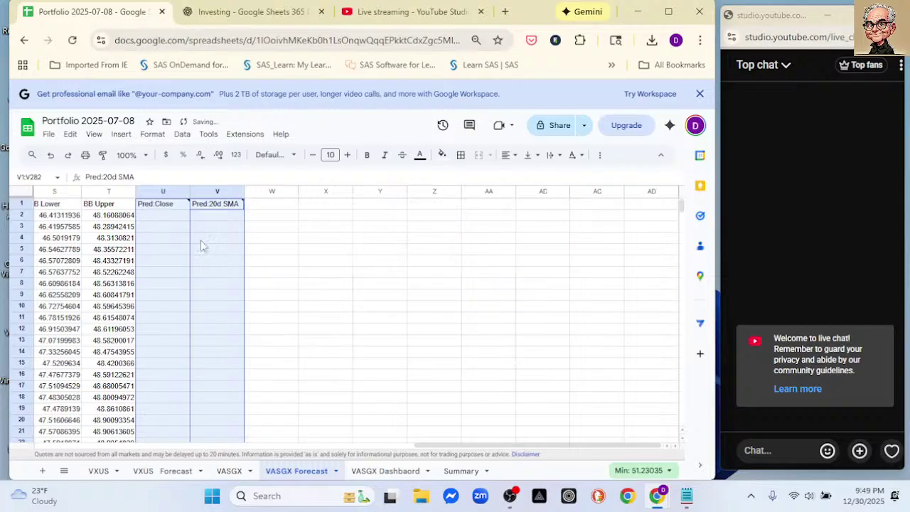
pyautogui.click(157, 191)
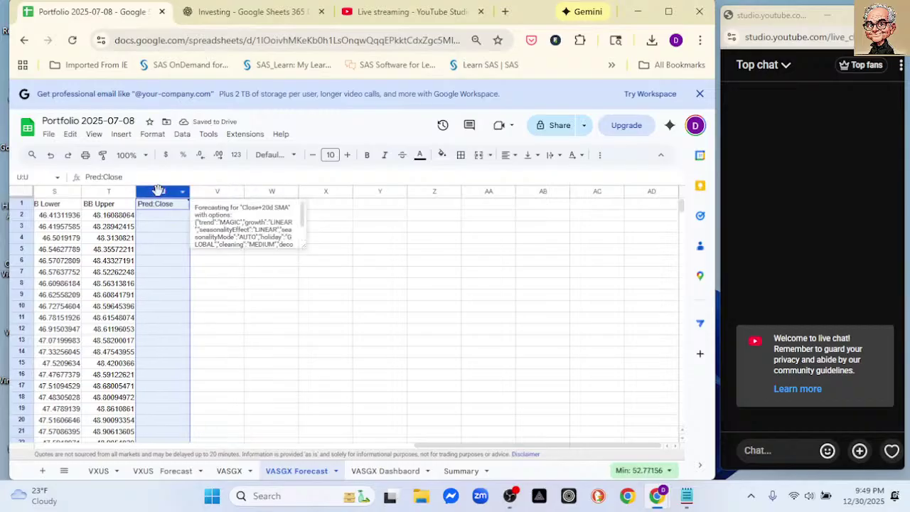
pyautogui.moveTo(157, 190)
pyautogui.mouseDown()
pyautogui.moveTo(185, 192)
pyautogui.moveTo(157, 190)
pyautogui.mouseUp()
pyautogui.click(305, 291)
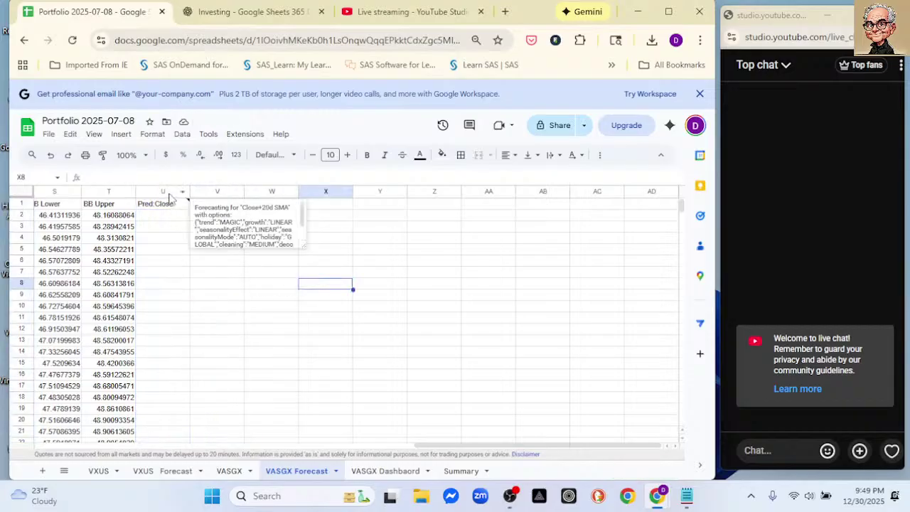
pyautogui.click(168, 190)
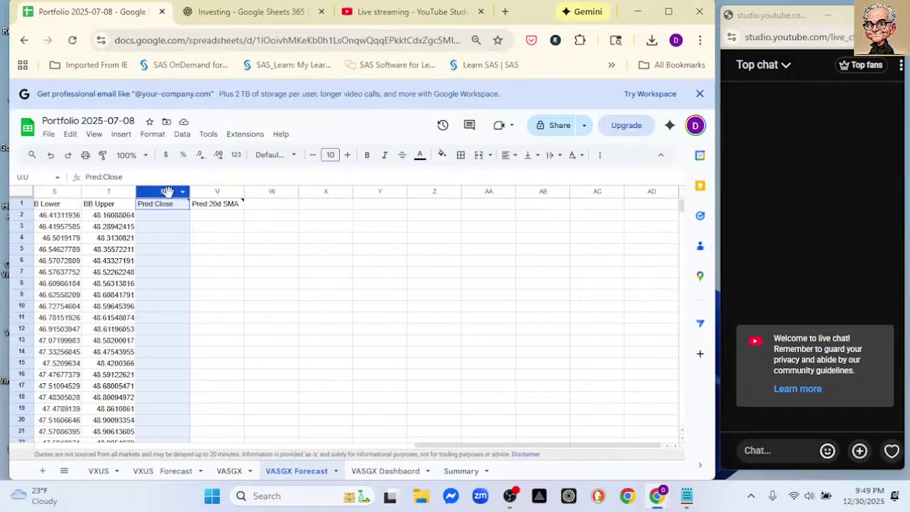
pyautogui.keyDown('shift'); pyautogui.click(209, 191); pyautogui.keyUp('shift')
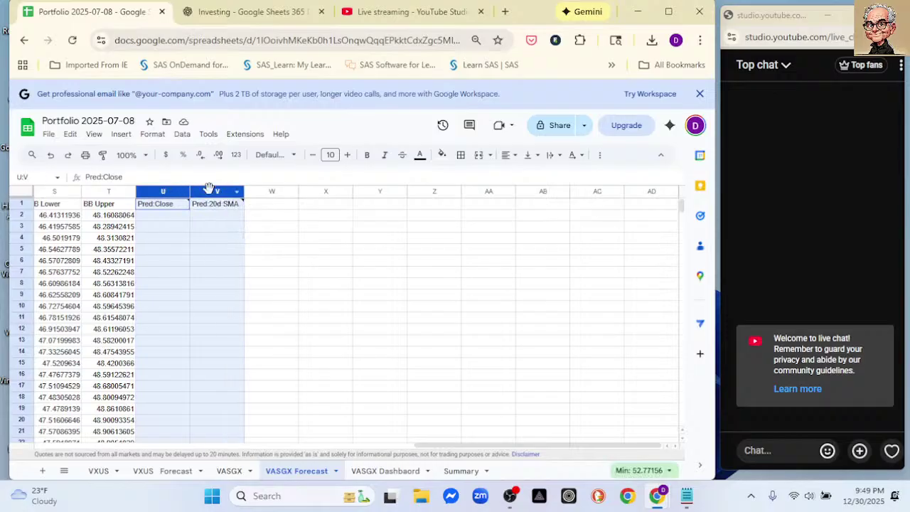
pyautogui.rightClick(199, 245)
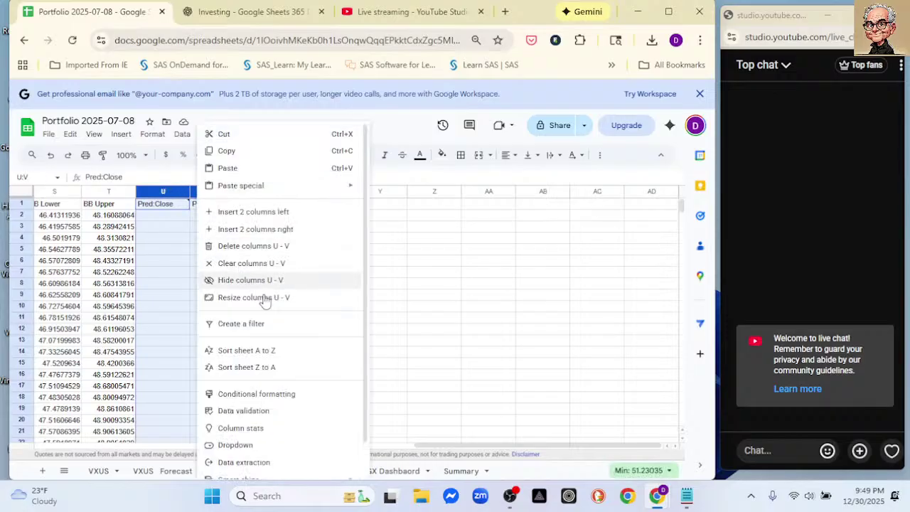
pyautogui.click(259, 242)
# Step: Select columns A:E, from Date through 100d SMA, and open Simple ML for Sheets' Forecast future values task
pyautogui.moveTo(394, 447); pyautogui.dragTo(10, 405)
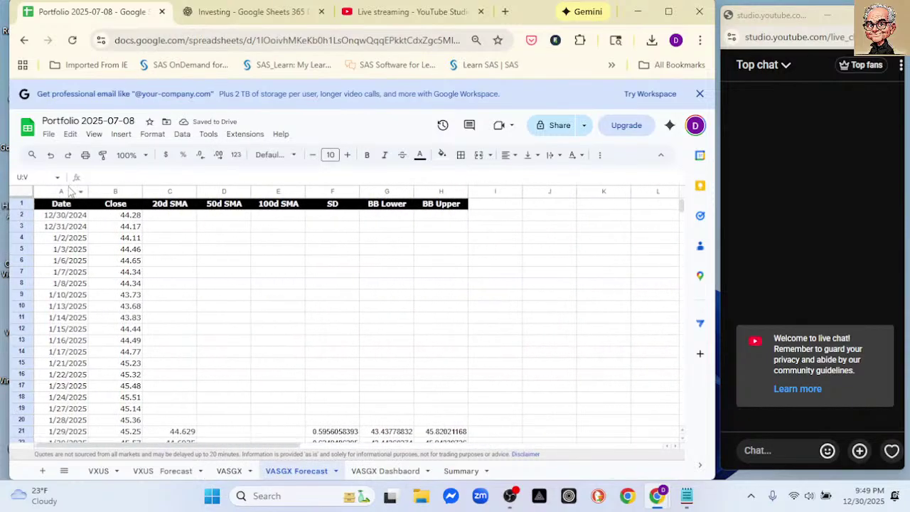
pyautogui.click(62, 189)
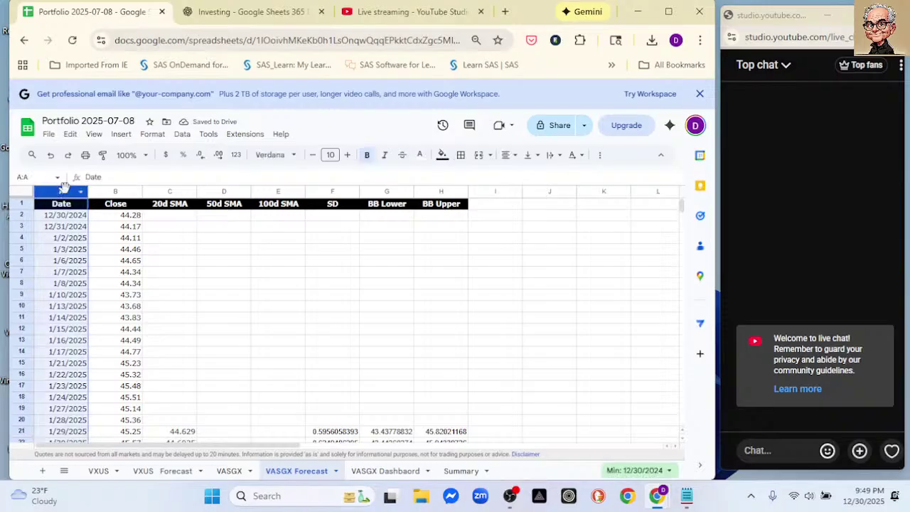
pyautogui.keyDown('ctrl'); pyautogui.click(118, 192); pyautogui.keyUp('ctrl')
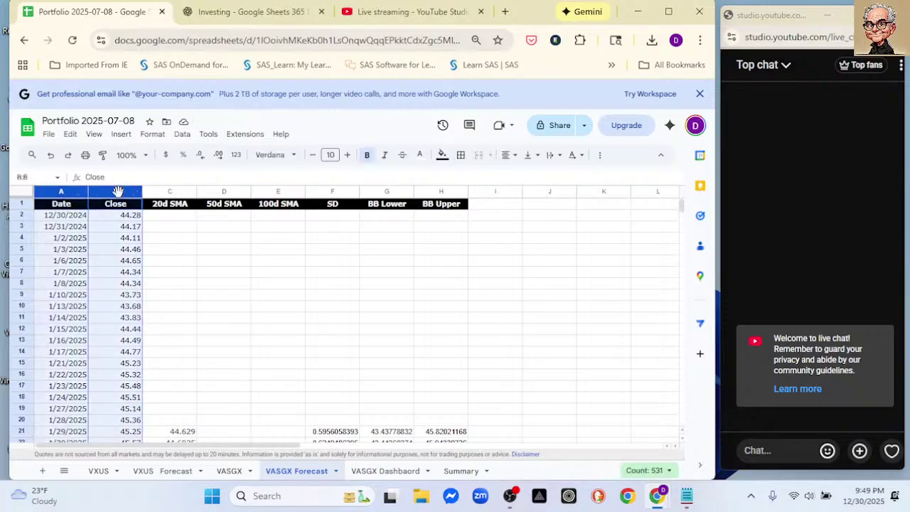
pyautogui.keyDown('ctrl'); pyautogui.click(157, 195); pyautogui.keyUp('ctrl')
pyautogui.keyDown('ctrl'); pyautogui.click(221, 198); pyautogui.keyUp('ctrl')
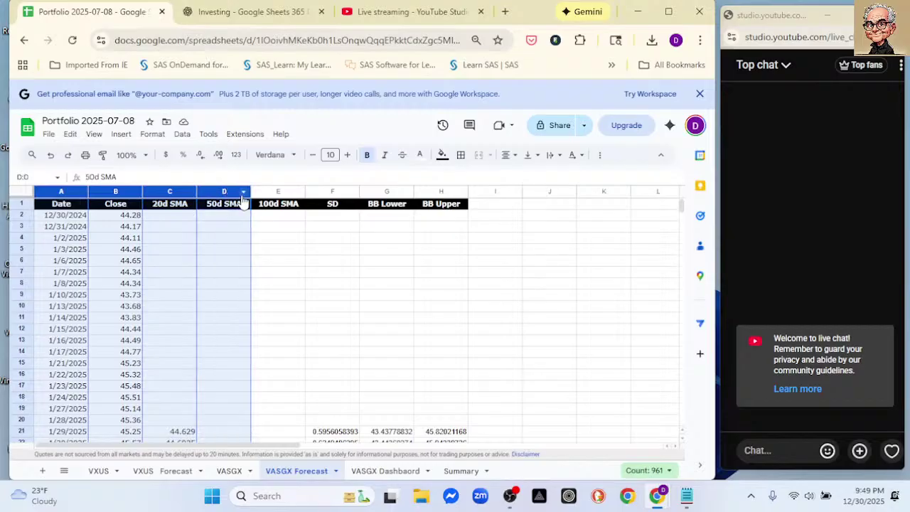
pyautogui.keyDown('ctrl'); pyautogui.click(273, 193); pyautogui.keyUp('ctrl')
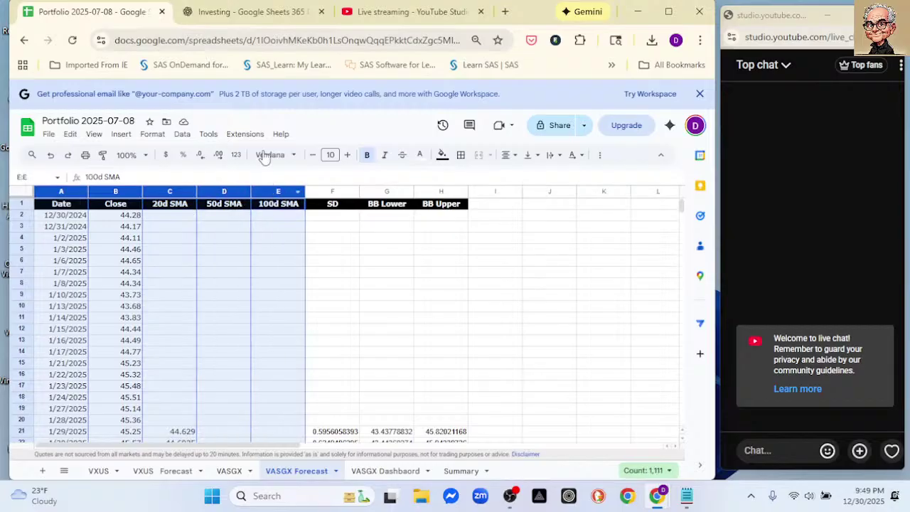
pyautogui.click(244, 133)
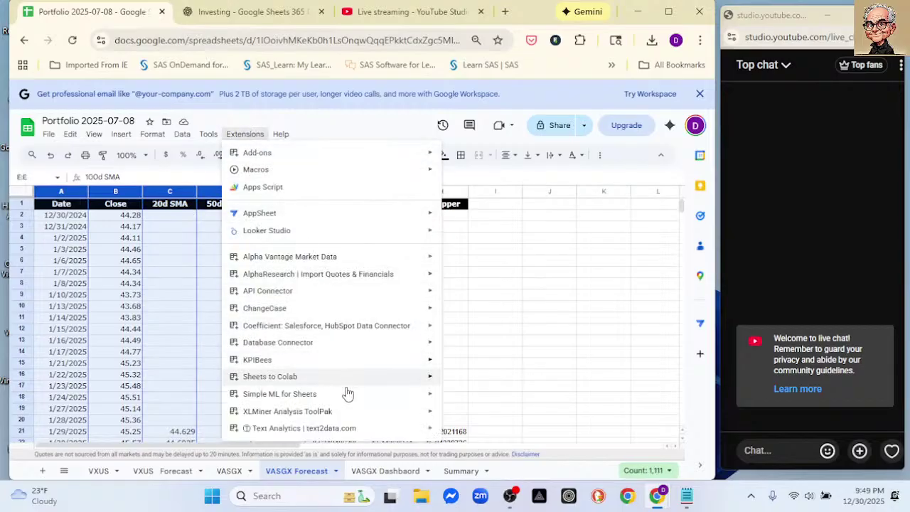
pyautogui.moveTo(345, 397)
pyautogui.click(457, 398)
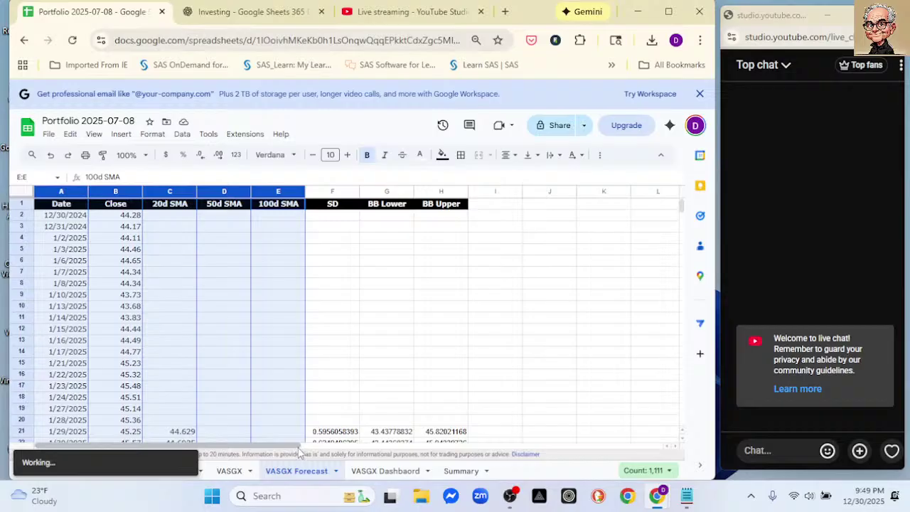
pyautogui.moveTo(302, 446); pyautogui.dragTo(367, 449)
pyautogui.click(564, 290)
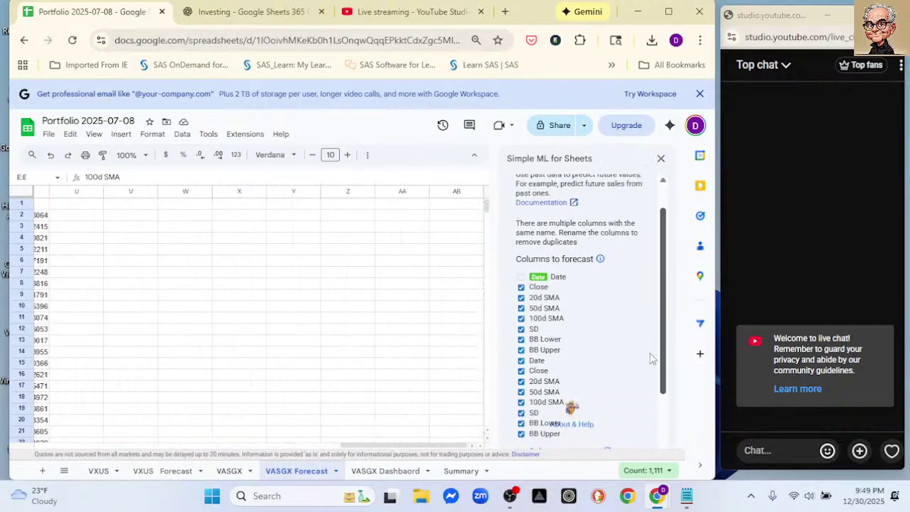
# Step: Exclude every column from the forecast except the first Close, 20d SMA, 50d SMA and 100d SMA
pyautogui.scroll(-1, 651, 363)
pyautogui.click(521, 304)
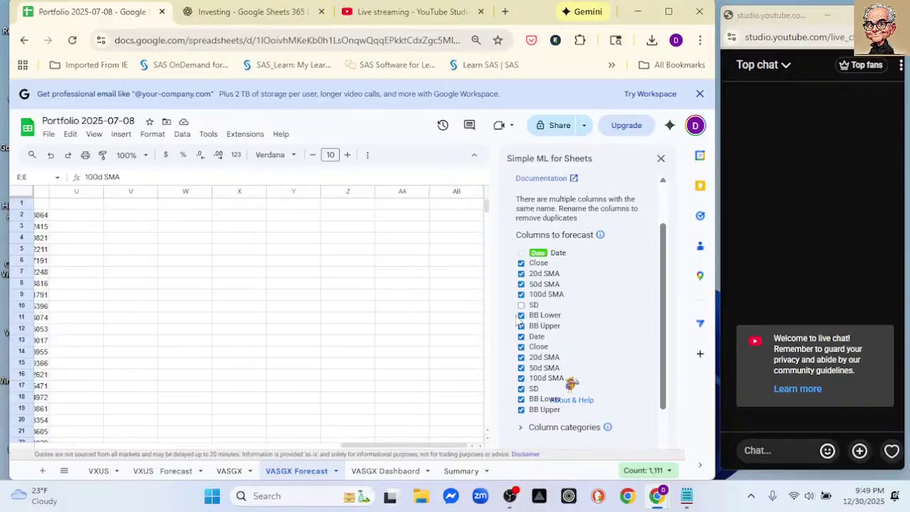
pyautogui.click(521, 314)
pyautogui.click(521, 326)
pyautogui.click(521, 336)
pyautogui.click(521, 347)
pyautogui.click(521, 357)
pyautogui.click(521, 367)
pyautogui.click(521, 378)
pyautogui.click(521, 388)
pyautogui.click(521, 399)
pyautogui.click(521, 410)
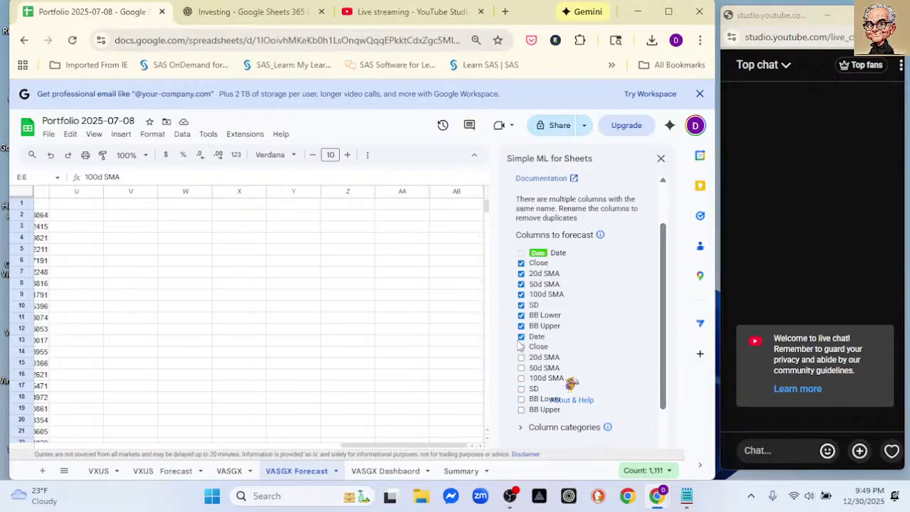
pyautogui.click(521, 305)
pyautogui.click(521, 315)
pyautogui.click(521, 326)
pyautogui.click(521, 336)
# Step: Run the forecast for Close and the 20d, 50d and 100d SMAs, and close Simple ML
pyautogui.scroll(-2, 667, 331)
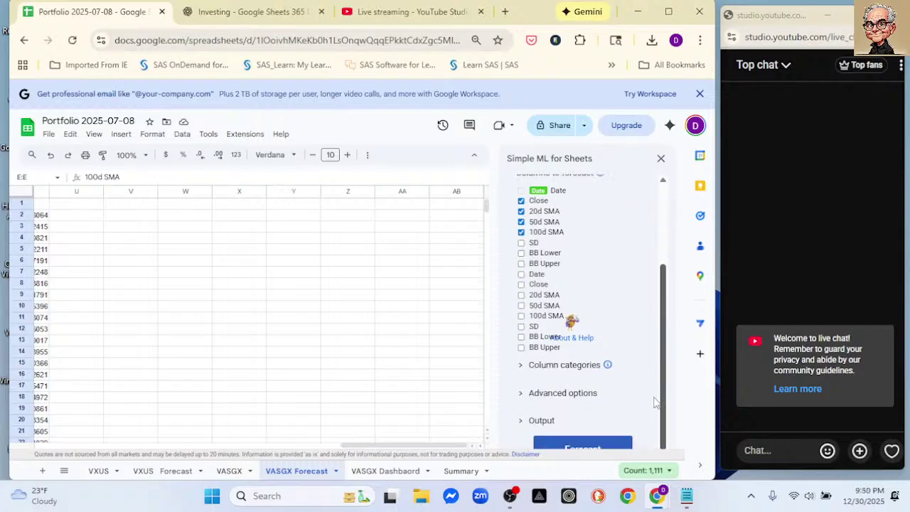
pyautogui.click(615, 442)
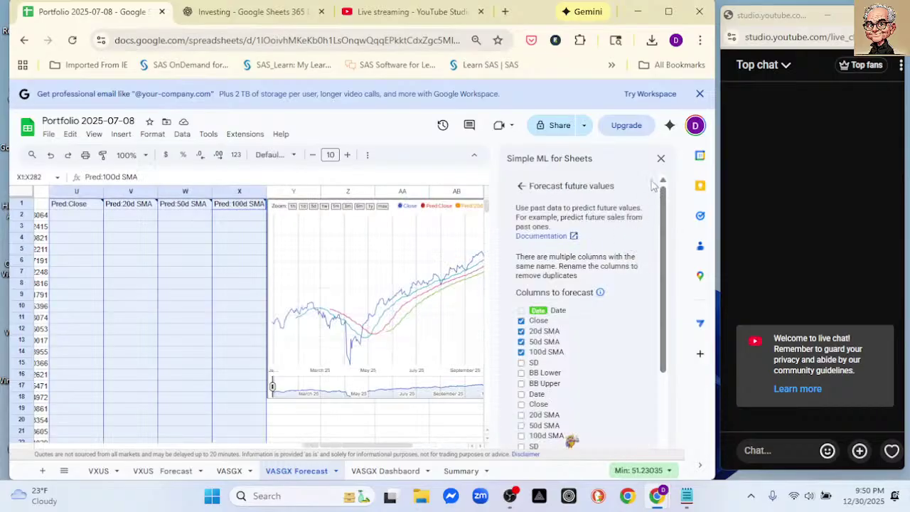
pyautogui.click(661, 160)
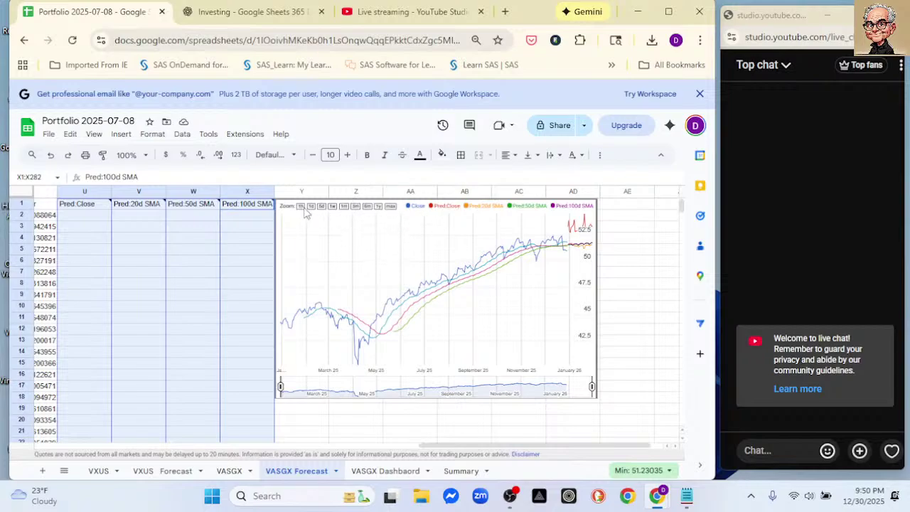
# Step: Examine the forecast chart over one-month, three-month and six-month ranges, comparing predicted Close with the predicted moving averages
pyautogui.doubleClick(344, 211)
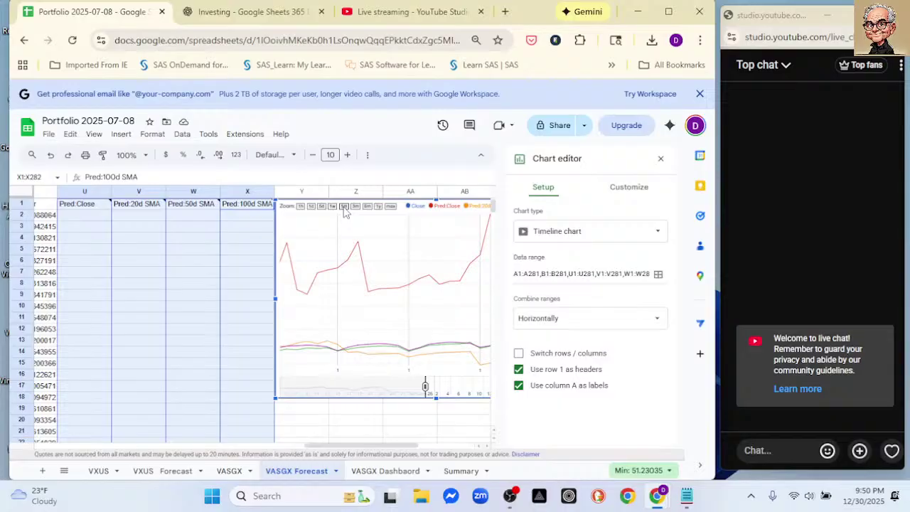
pyautogui.click(660, 159)
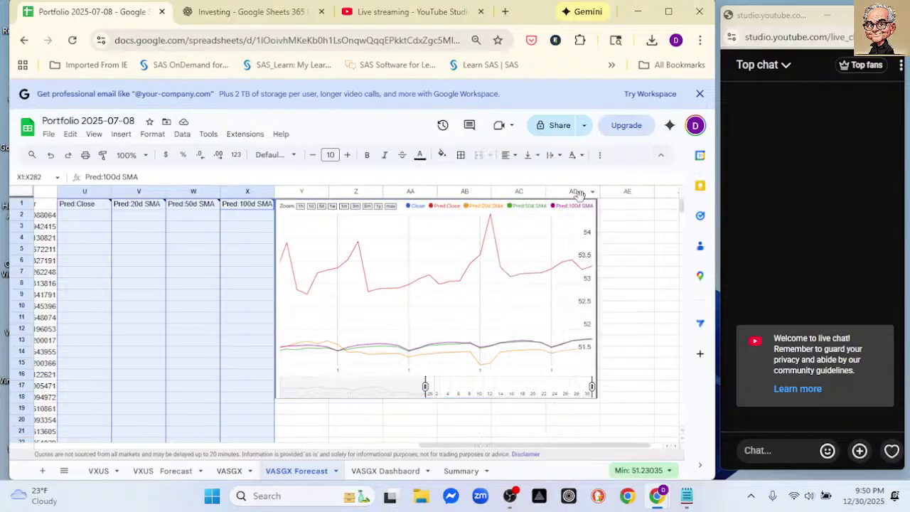
pyautogui.doubleClick(368, 209)
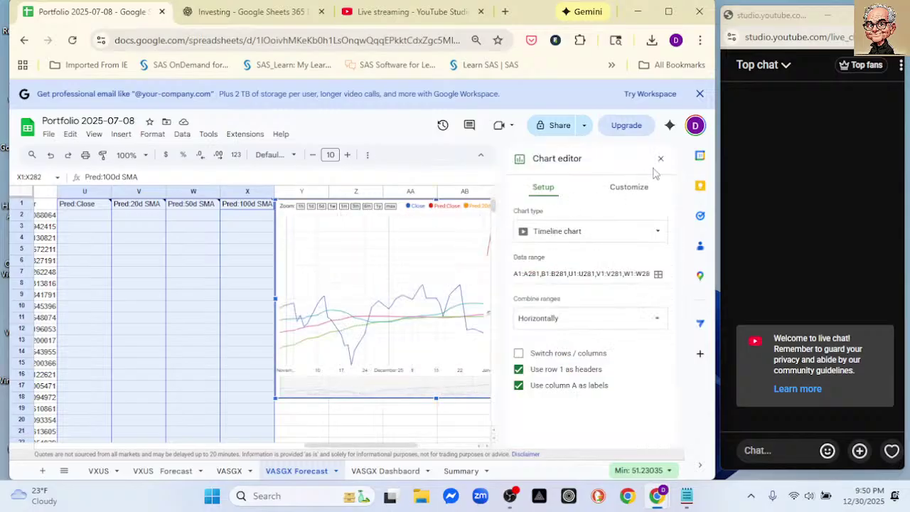
pyautogui.click(661, 159)
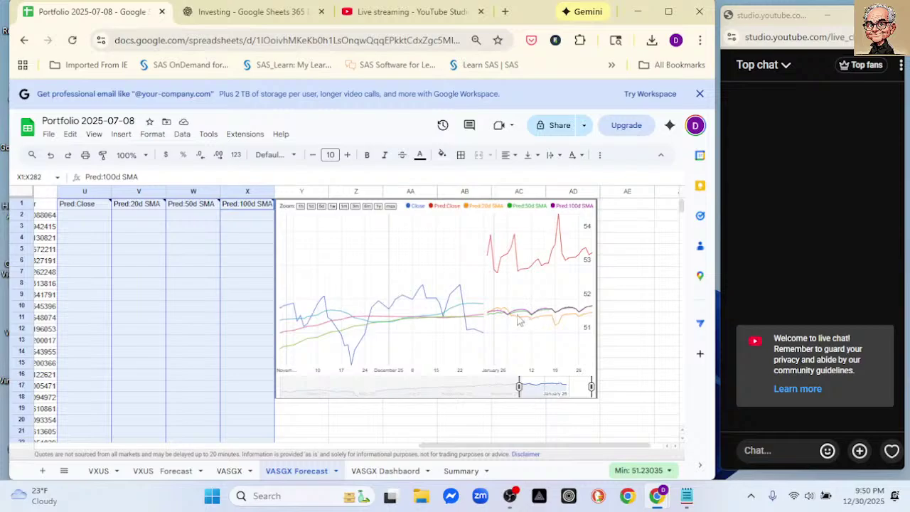
pyautogui.click(367, 207)
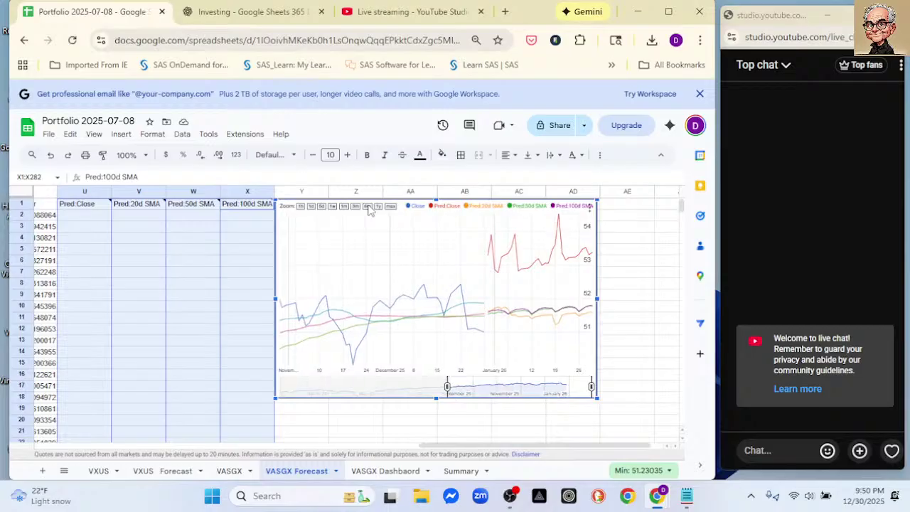
pyautogui.doubleClick(368, 208)
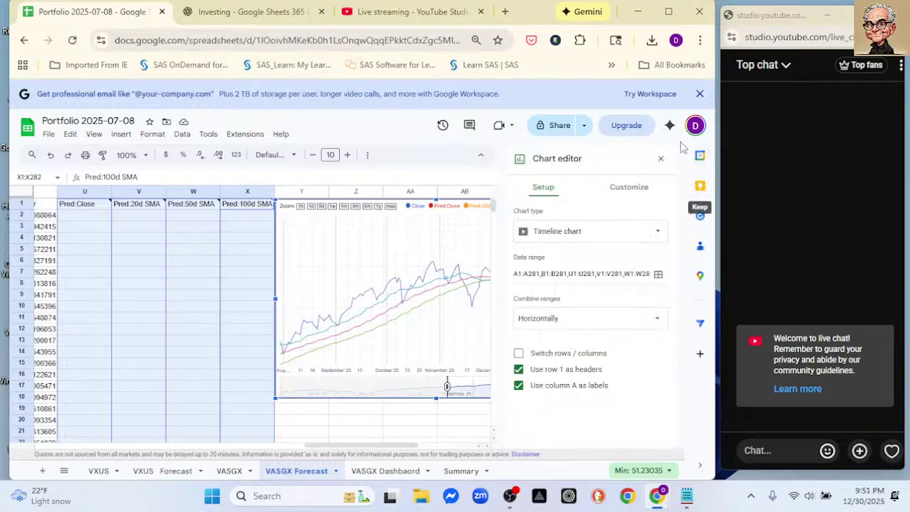
pyautogui.click(661, 161)
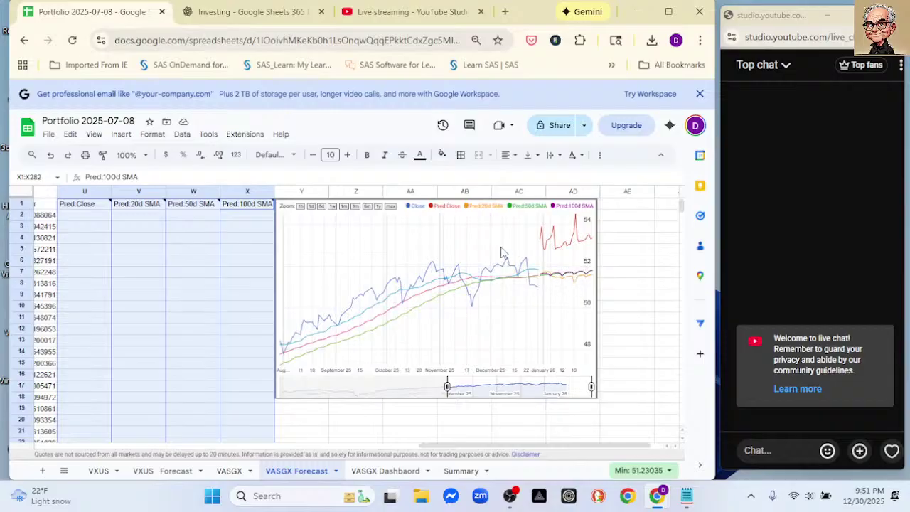
# Step: Review the forecast chart again over three-month, one-month and one-year ranges
pyautogui.doubleClick(355, 207)
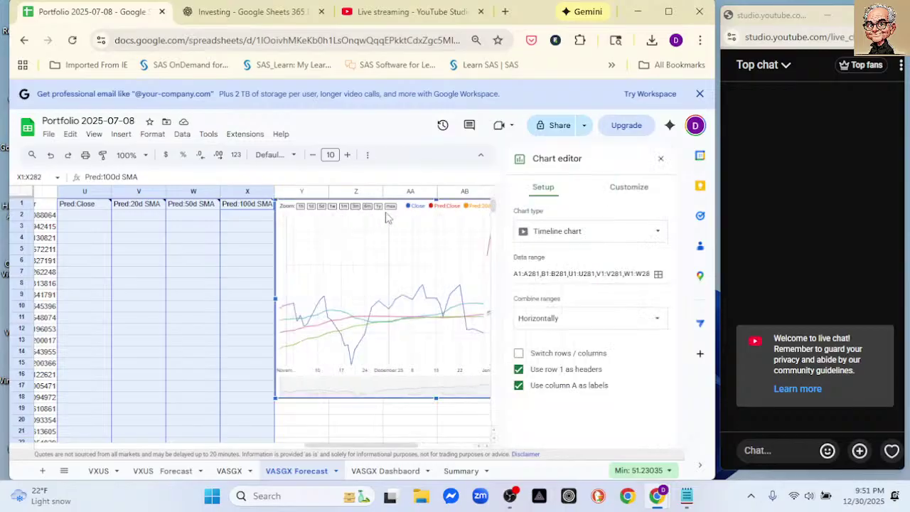
pyautogui.click(660, 159)
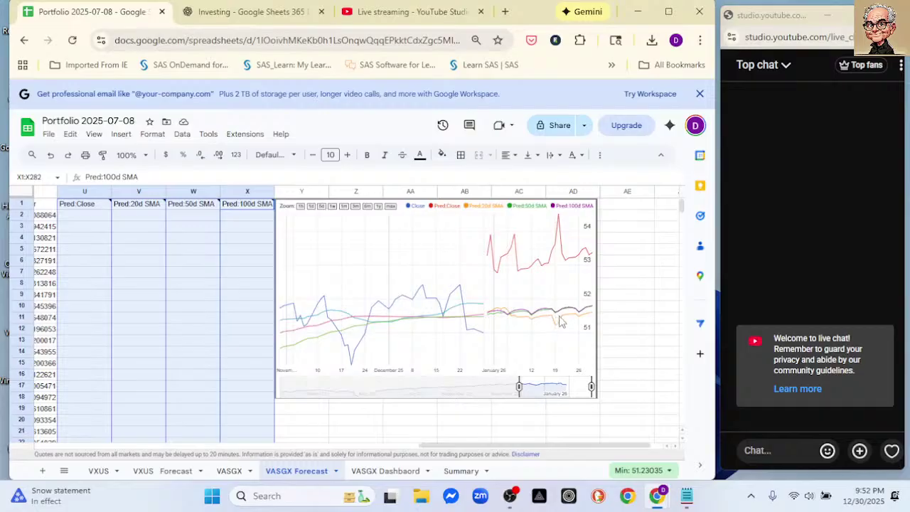
pyautogui.click(344, 213)
pyautogui.doubleClick(344, 213)
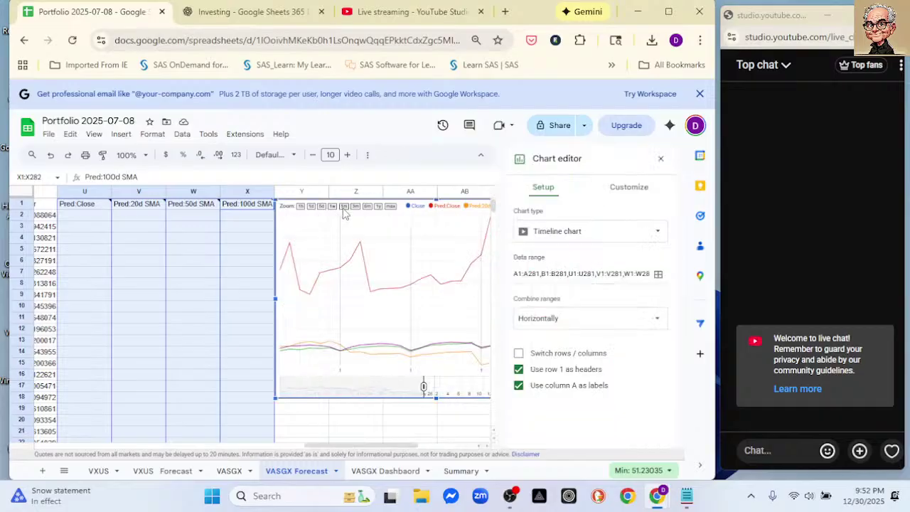
pyautogui.click(659, 159)
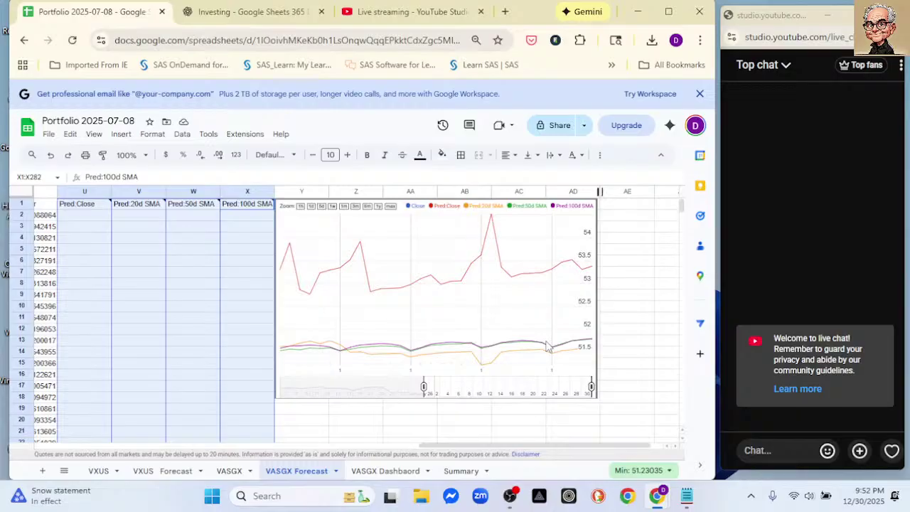
pyautogui.doubleClick(378, 211)
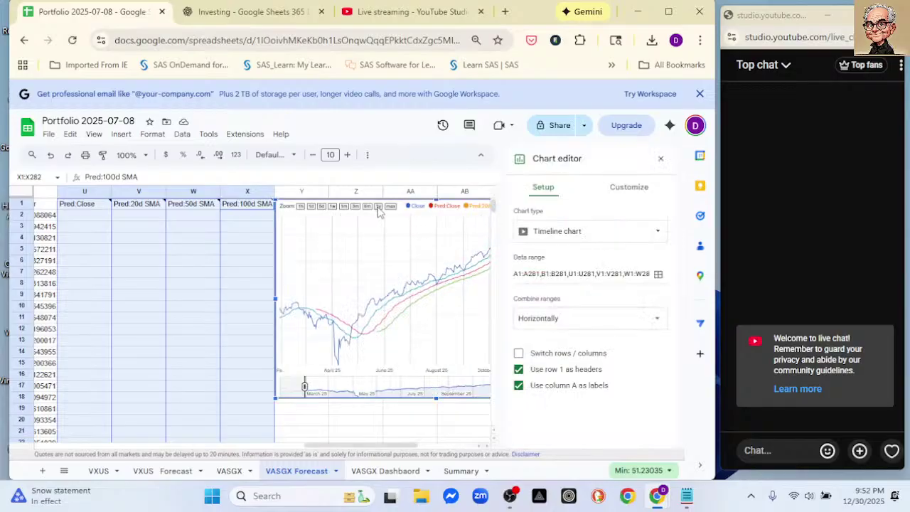
pyautogui.click(660, 159)
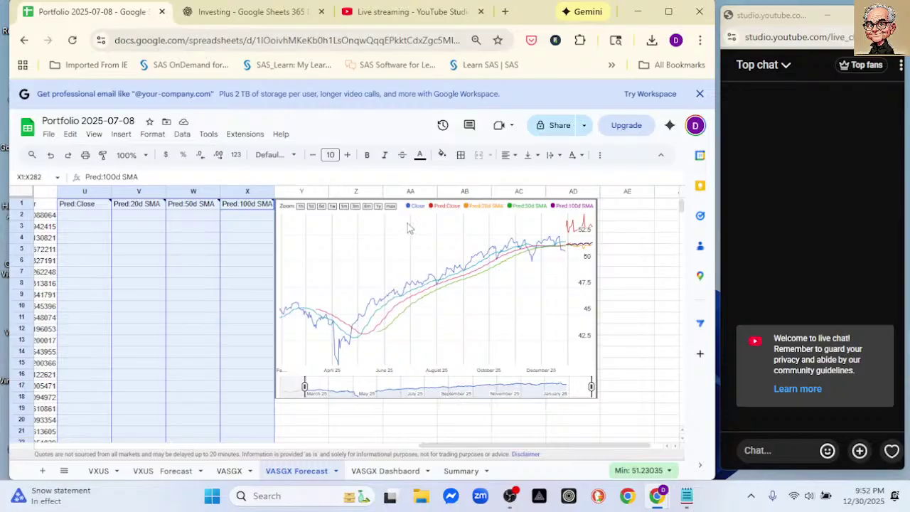
# Step: Move the forecast chart to start in column W at row 2 and enlarge it to reach column AC, about row 20
pyautogui.click(409, 223)
pyautogui.moveTo(397, 233); pyautogui.dragTo(299, 246)
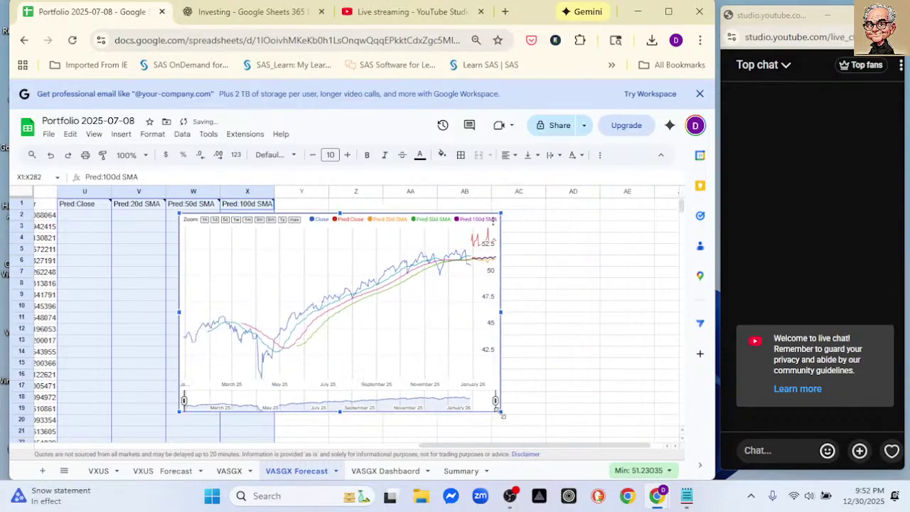
pyautogui.moveTo(500, 411); pyautogui.dragTo(528, 428)
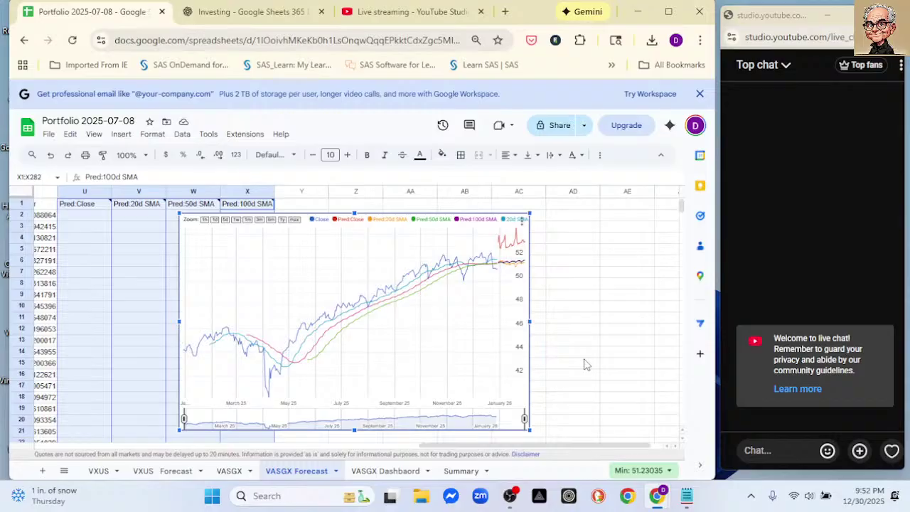
pyautogui.click(510, 495)
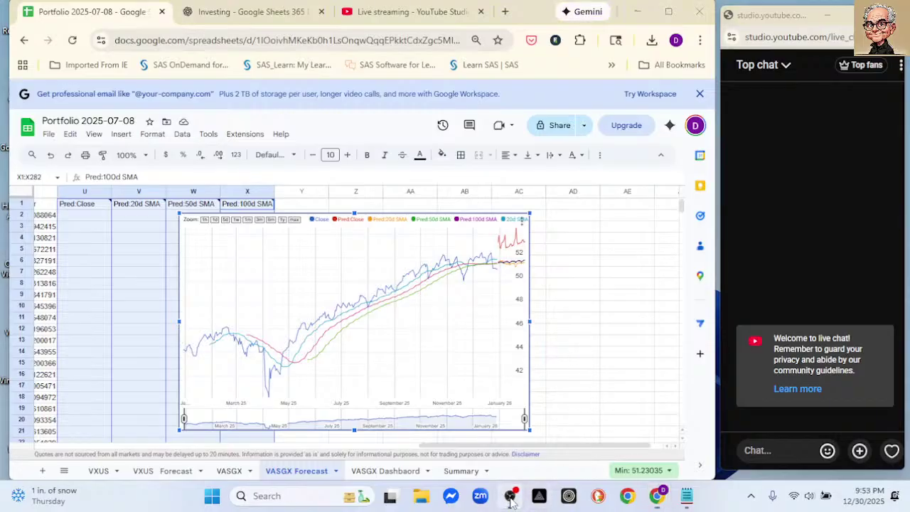